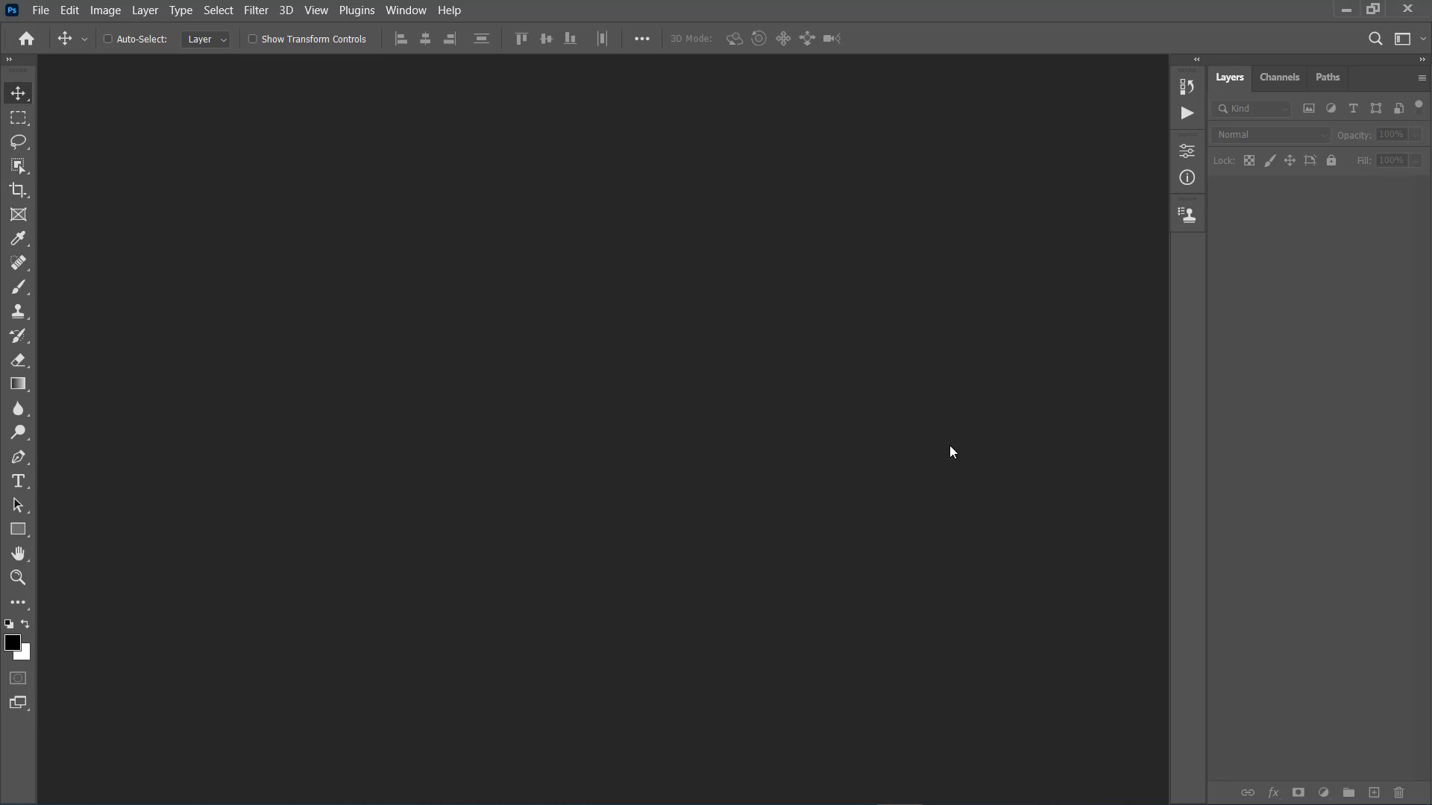
# Open the portrait-of-beautiful-young-woman-on-dark-backgrou image from the Tutorial folder
pyautogui.click(41, 10)
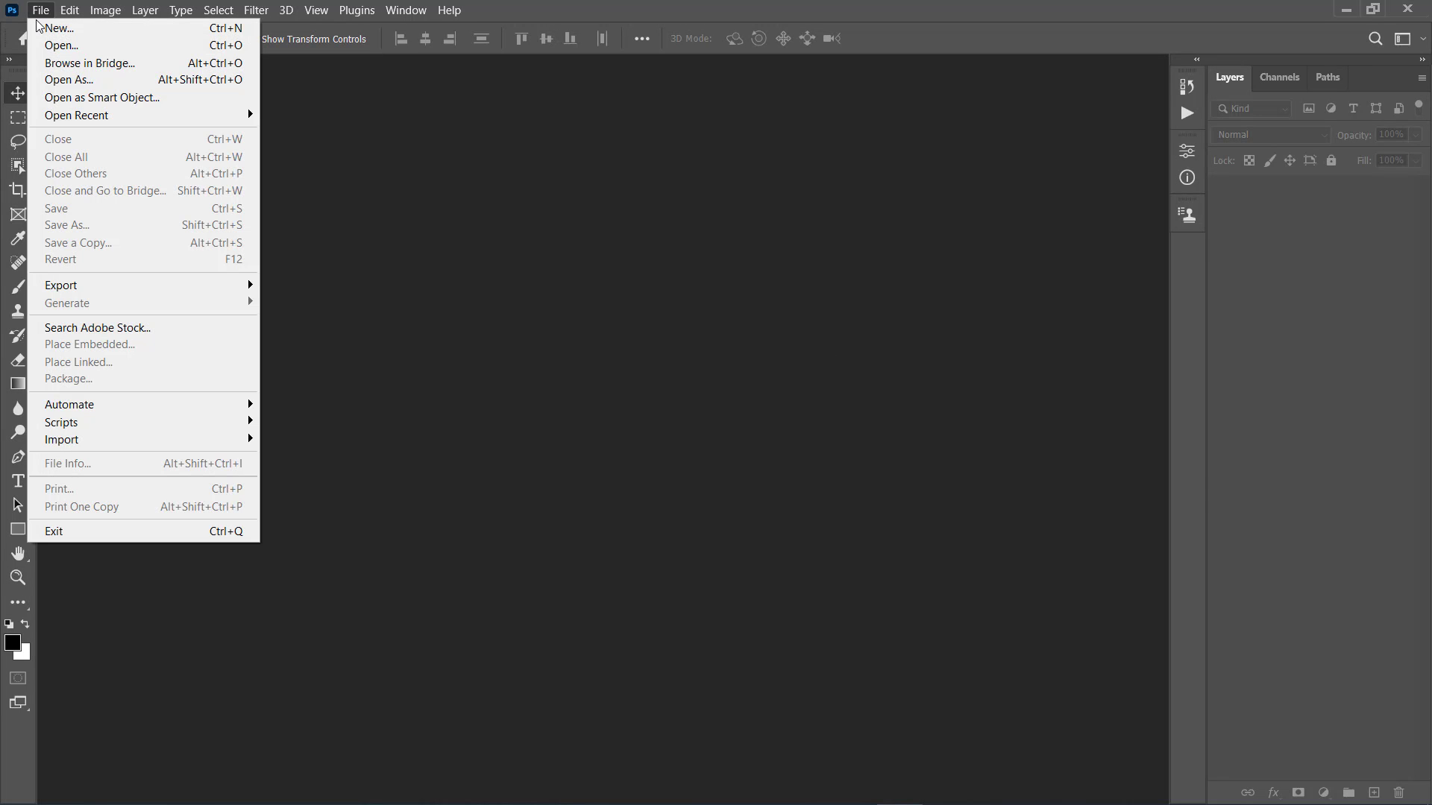
pyautogui.click(62, 46)
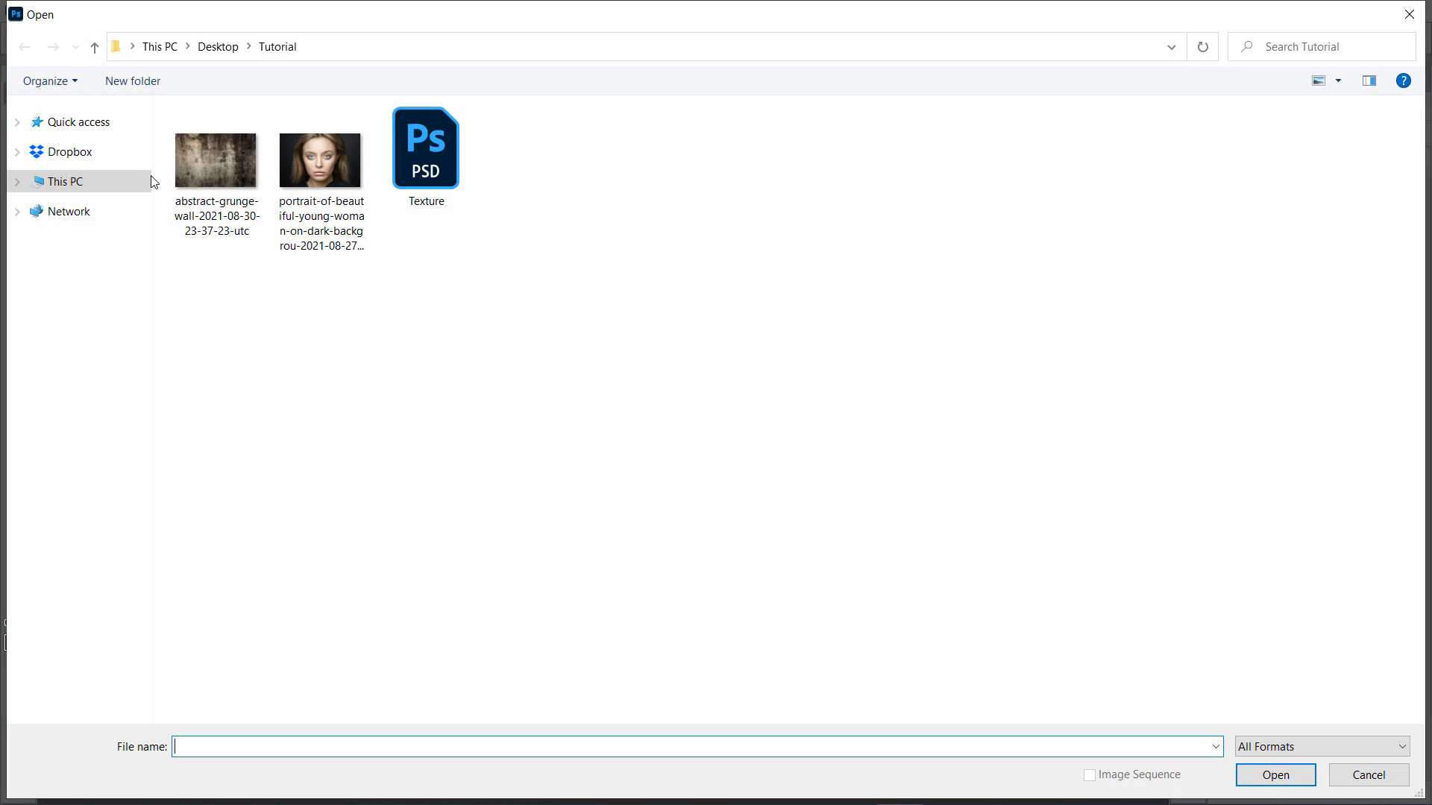
pyautogui.click(319, 224)
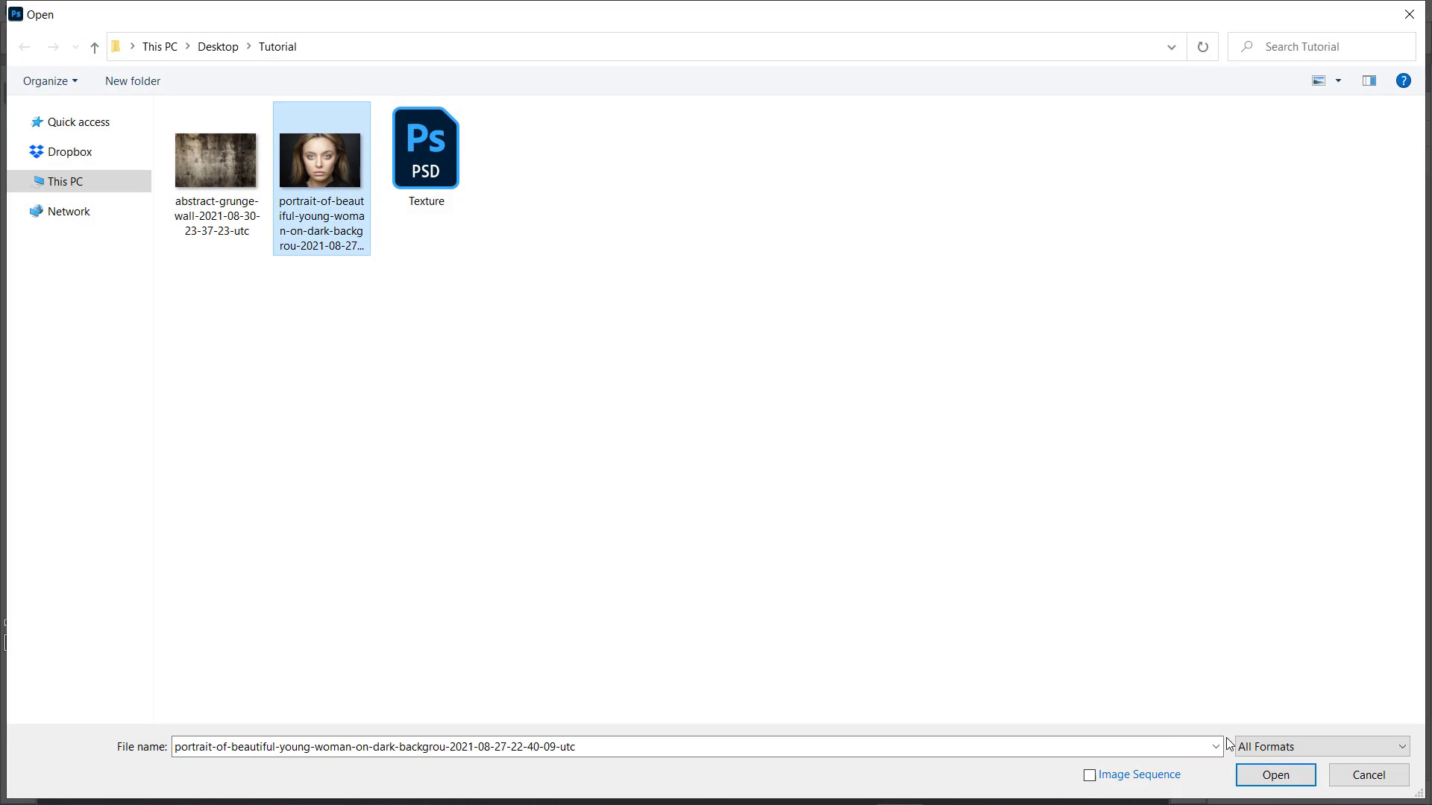
pyautogui.click(1270, 777)
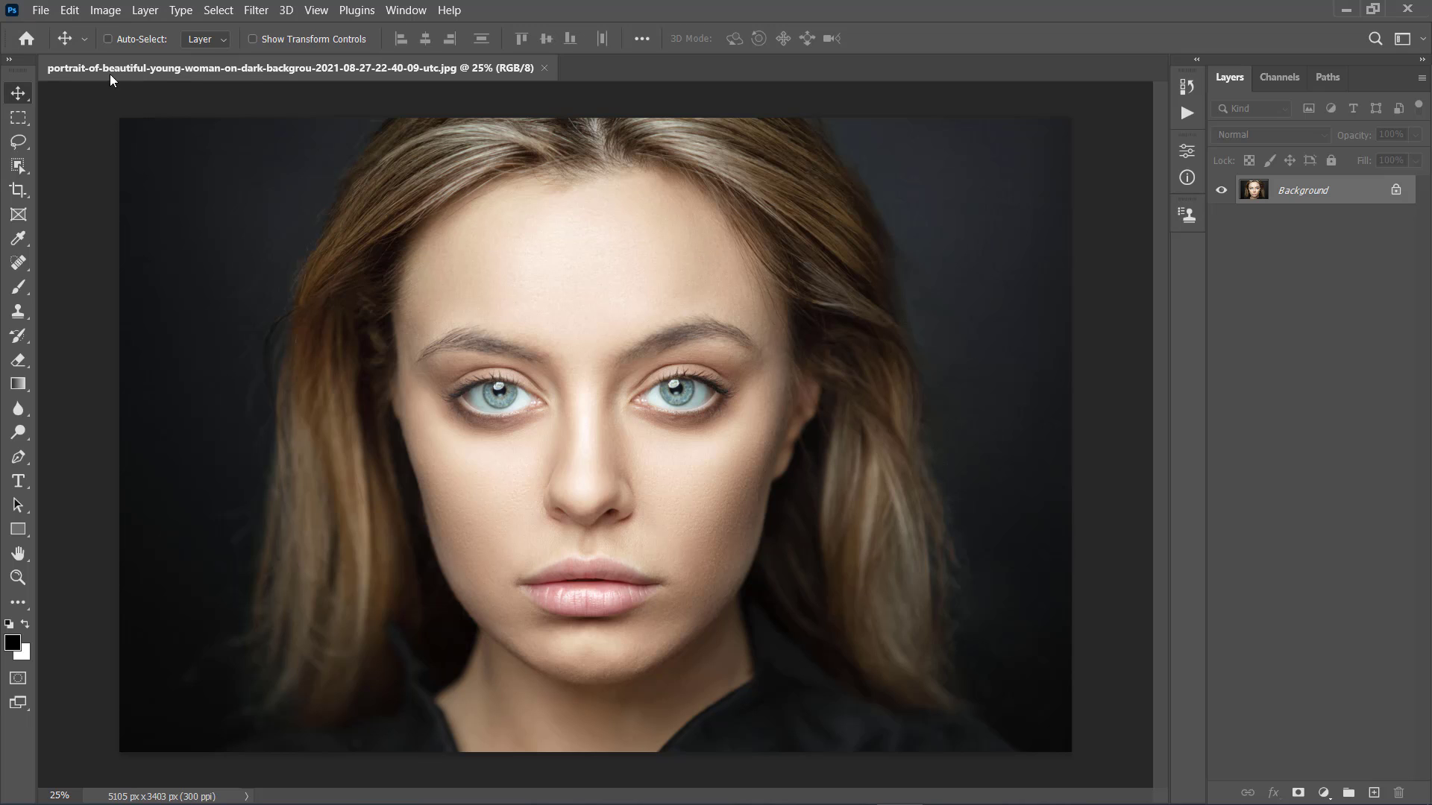
# Resize the portrait to a width of 4105 pixels, keeping its proportions and the 300 pixels/inch resolution
pyautogui.click(105, 9)
pyautogui.moveTo(178, 31)
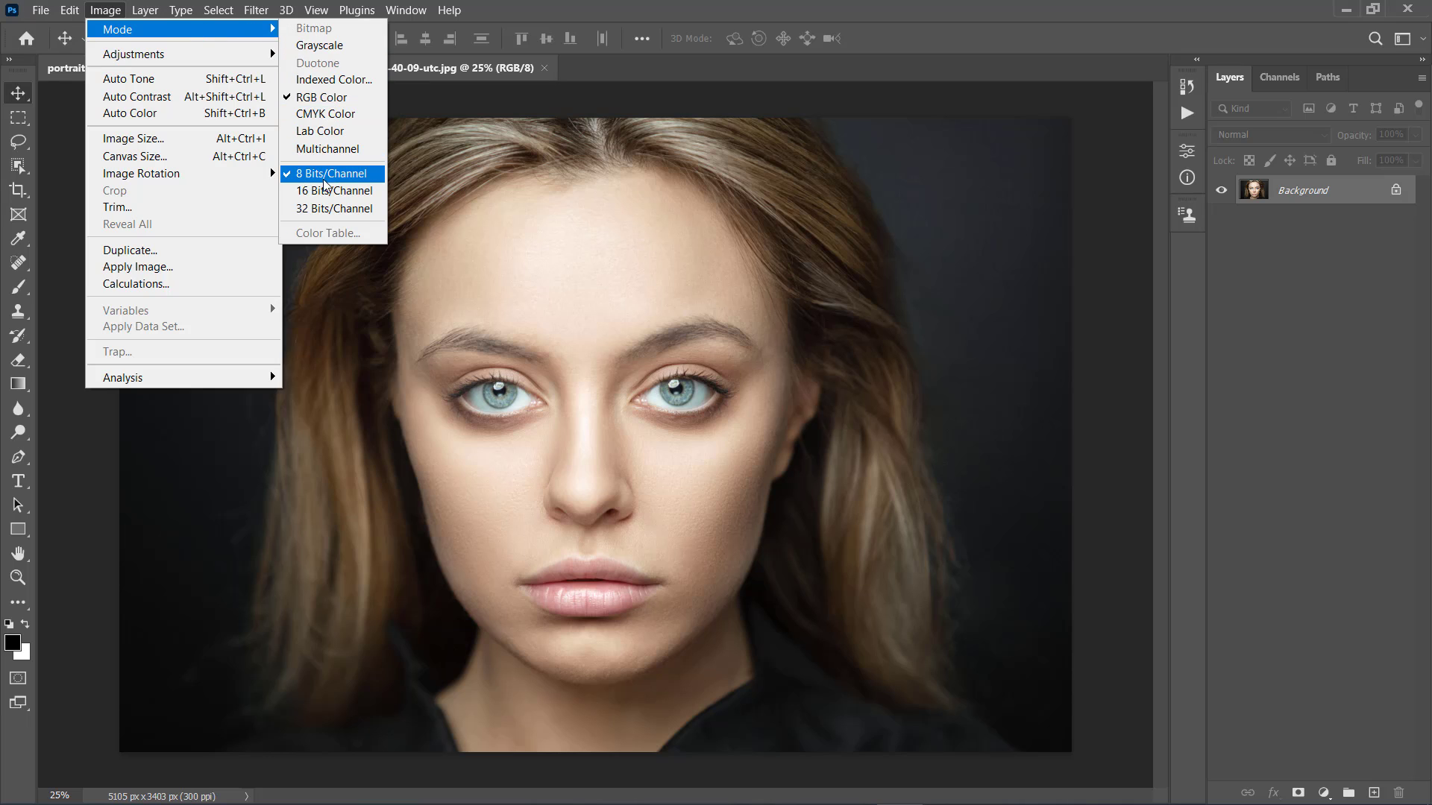
pyautogui.click(142, 142)
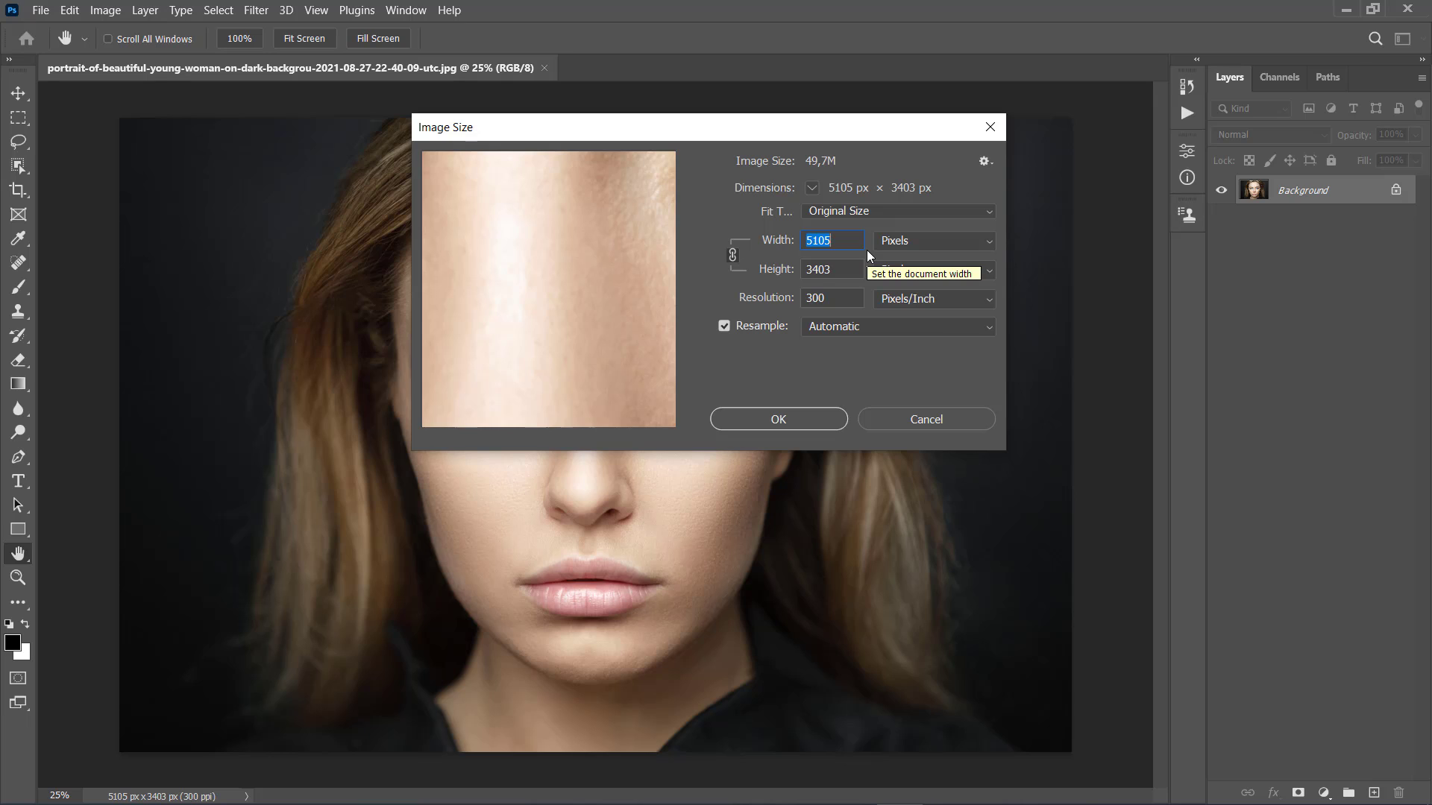
pyautogui.click(812, 240)
pyautogui.press('BackSpace')
pyautogui.write('4')
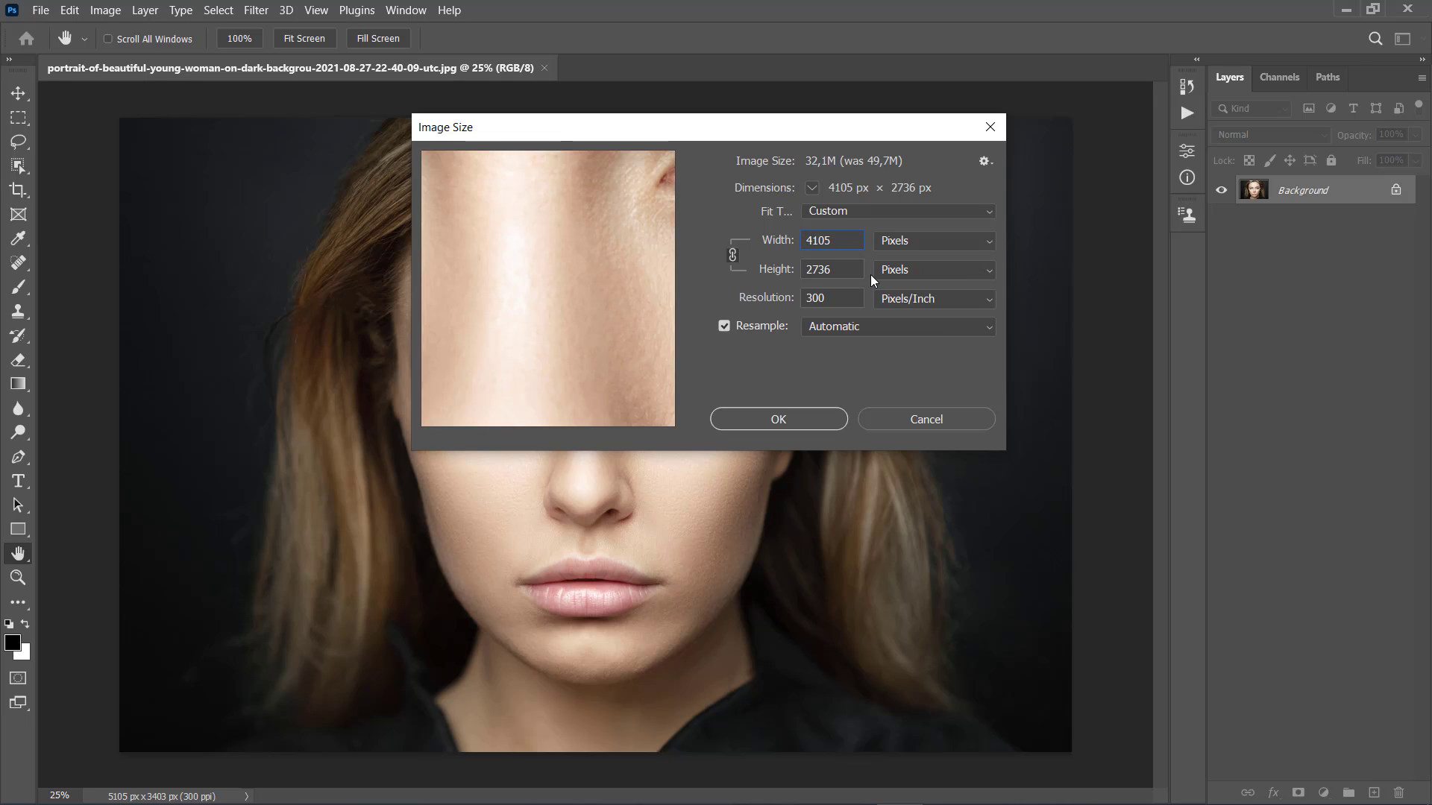
pyautogui.click(778, 419)
pyautogui.press('v')
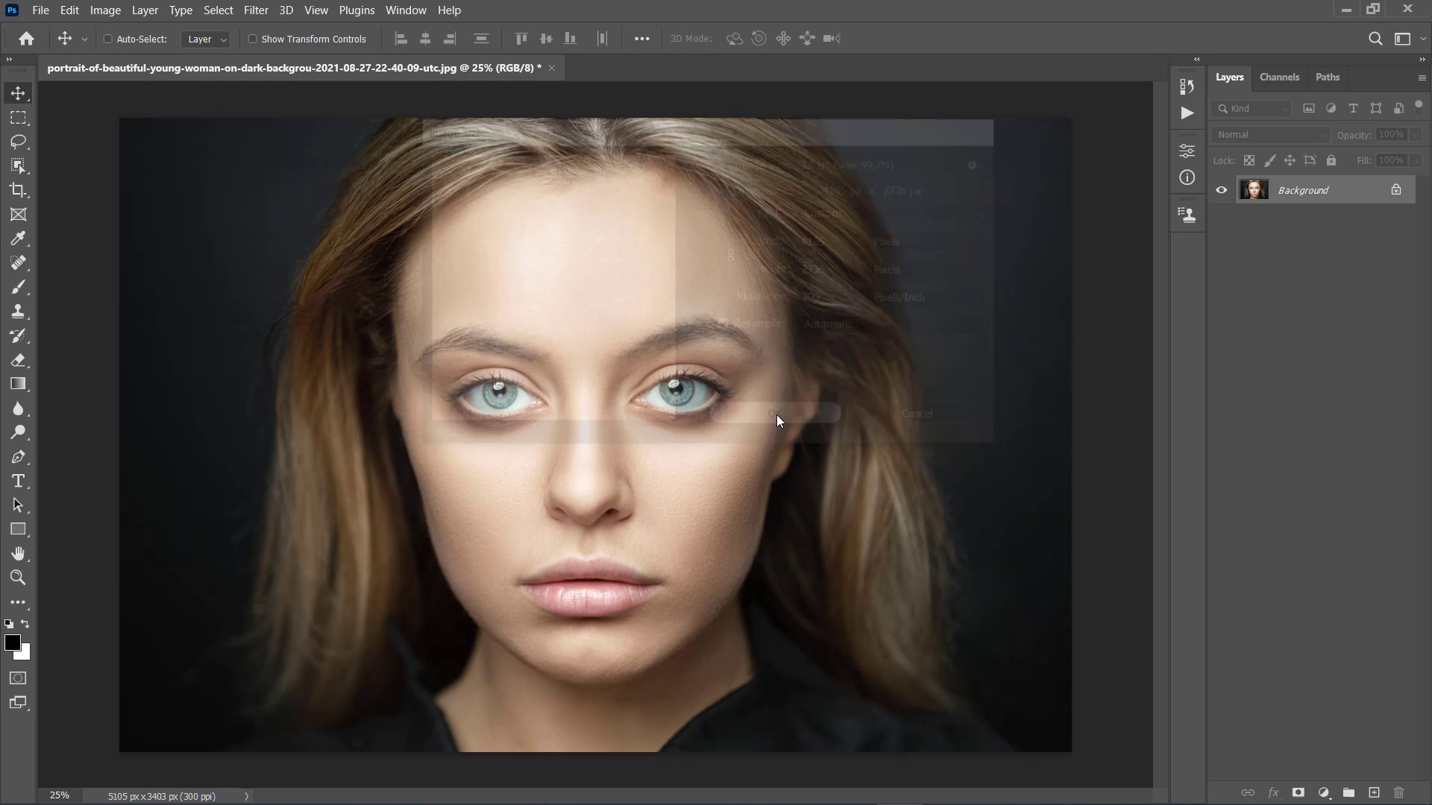
pyautogui.hotkey('ctrl', '+')
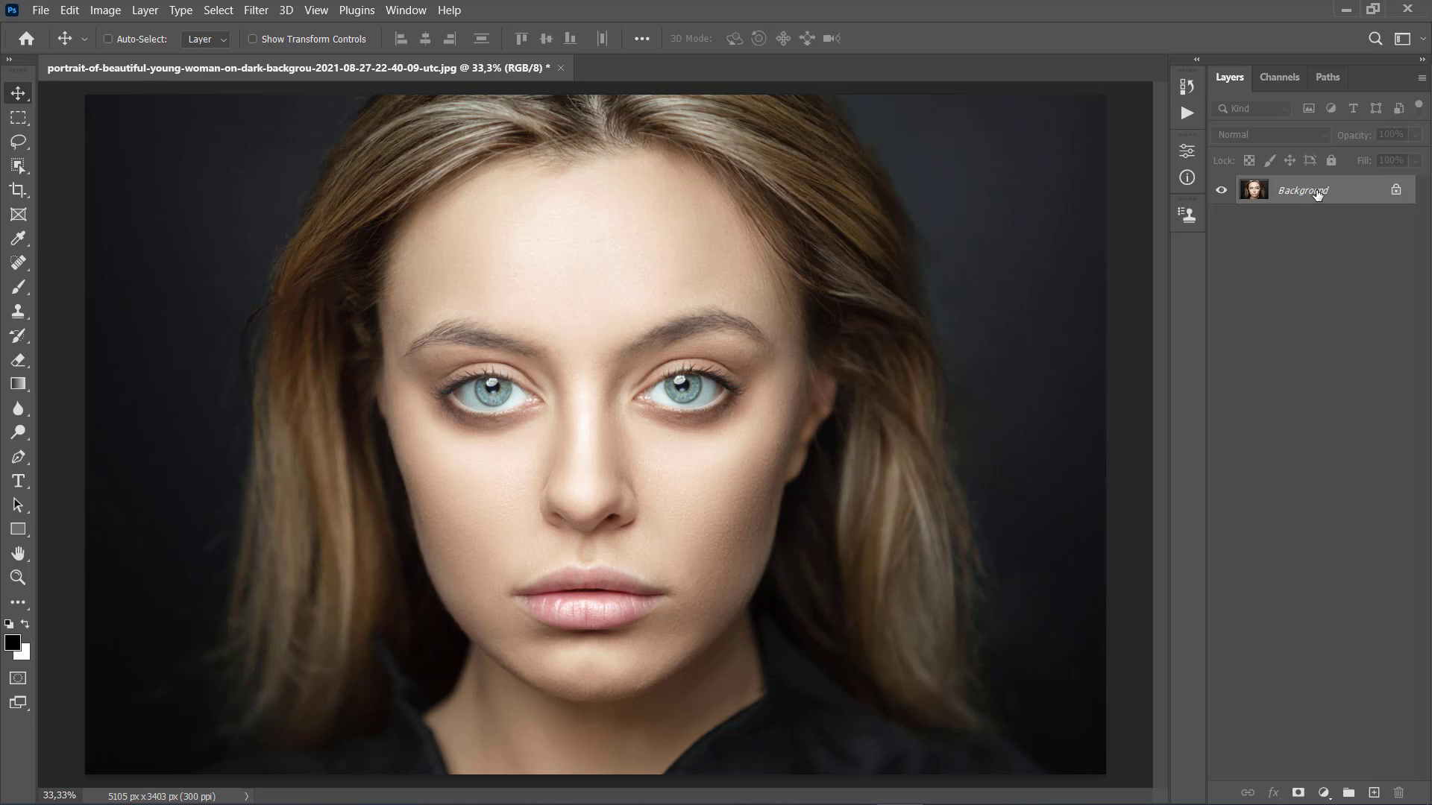
# Convert the locked Background into a regular layer and turn that layer back into a Background
pyautogui.doubleClick(1364, 195)
pyautogui.press('Return')
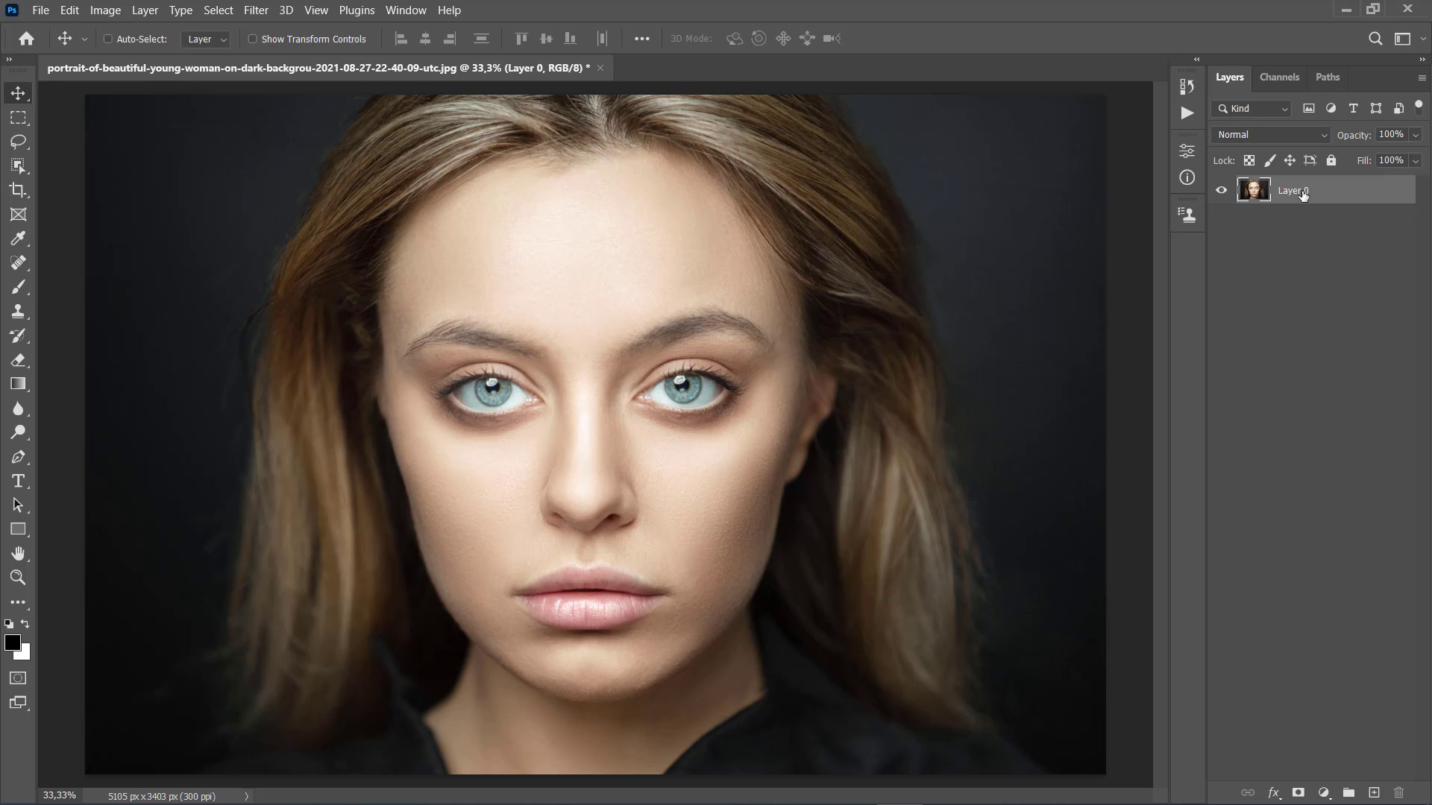
pyautogui.click(144, 14)
pyautogui.moveTo(270, 33)
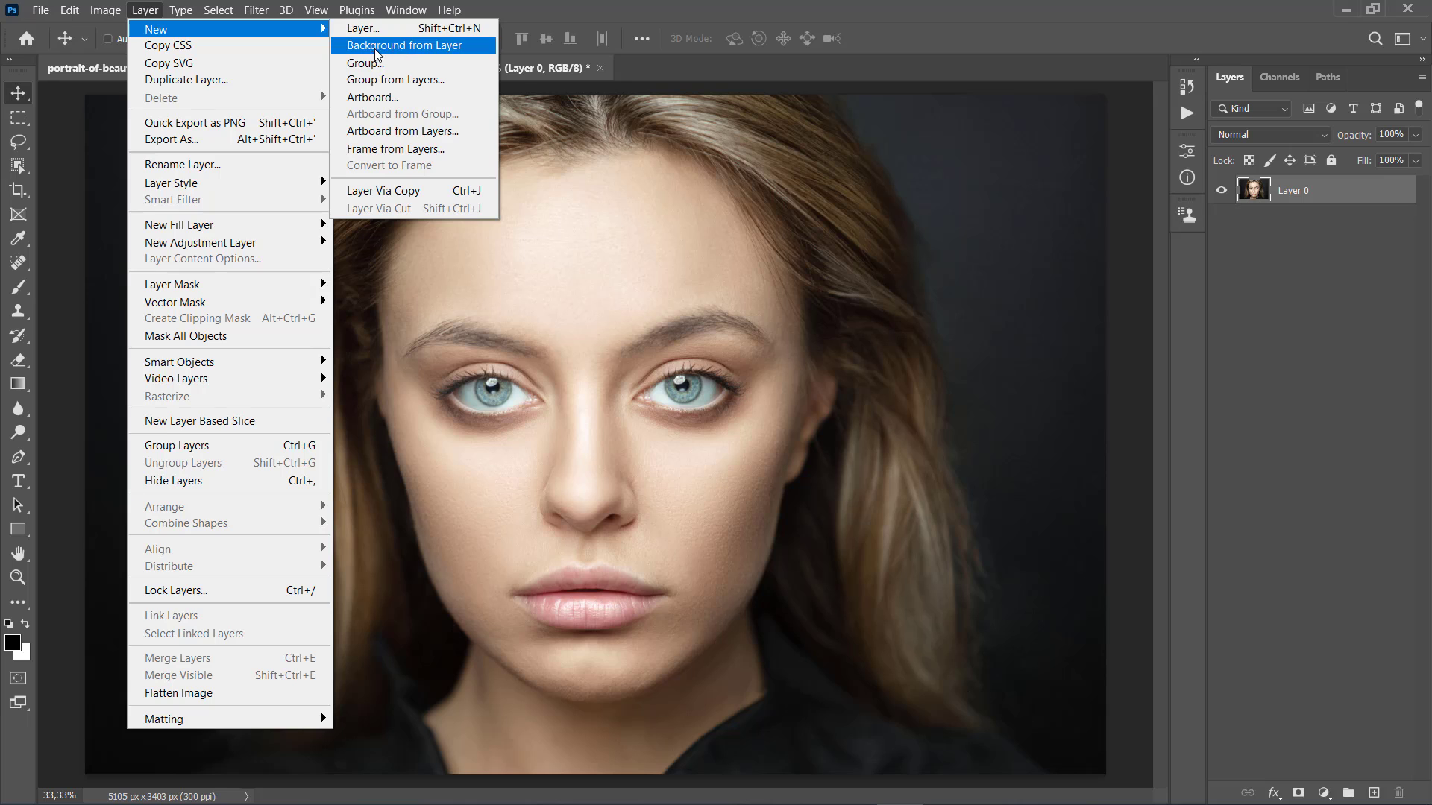
pyautogui.click(411, 49)
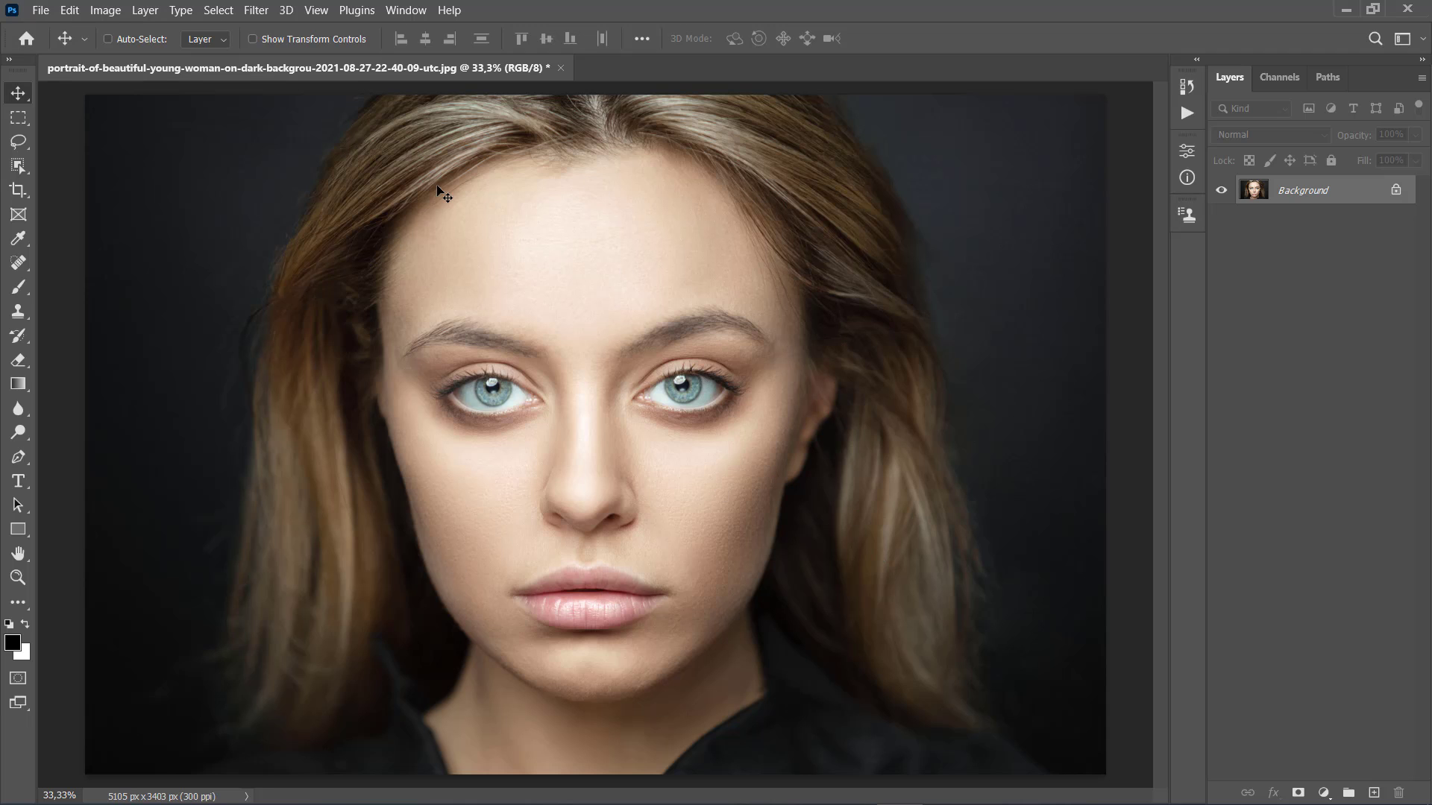
# Select the woman automatically with Select Subject and switch to the Quick Selection tool
pyautogui.click(218, 10)
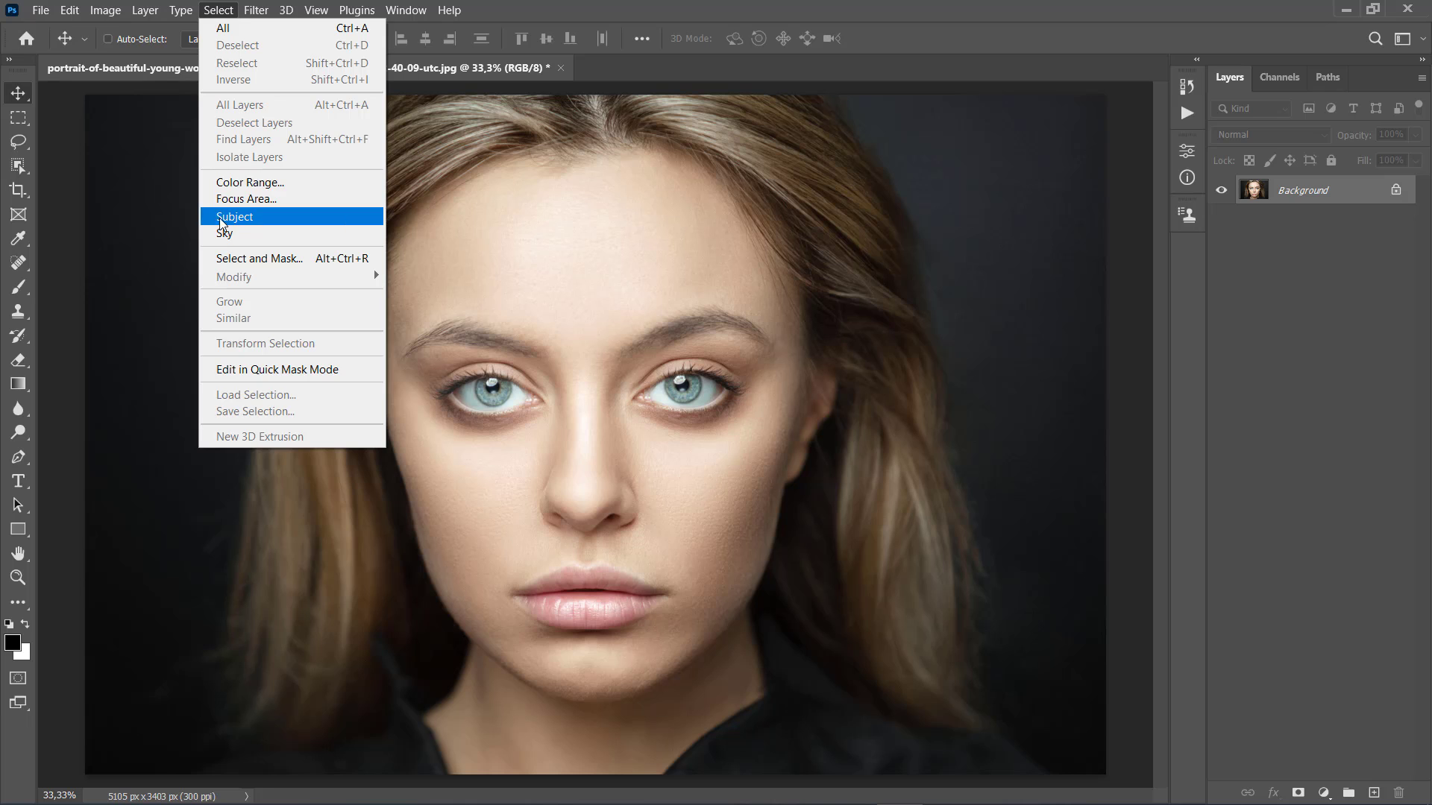
pyautogui.click(238, 220)
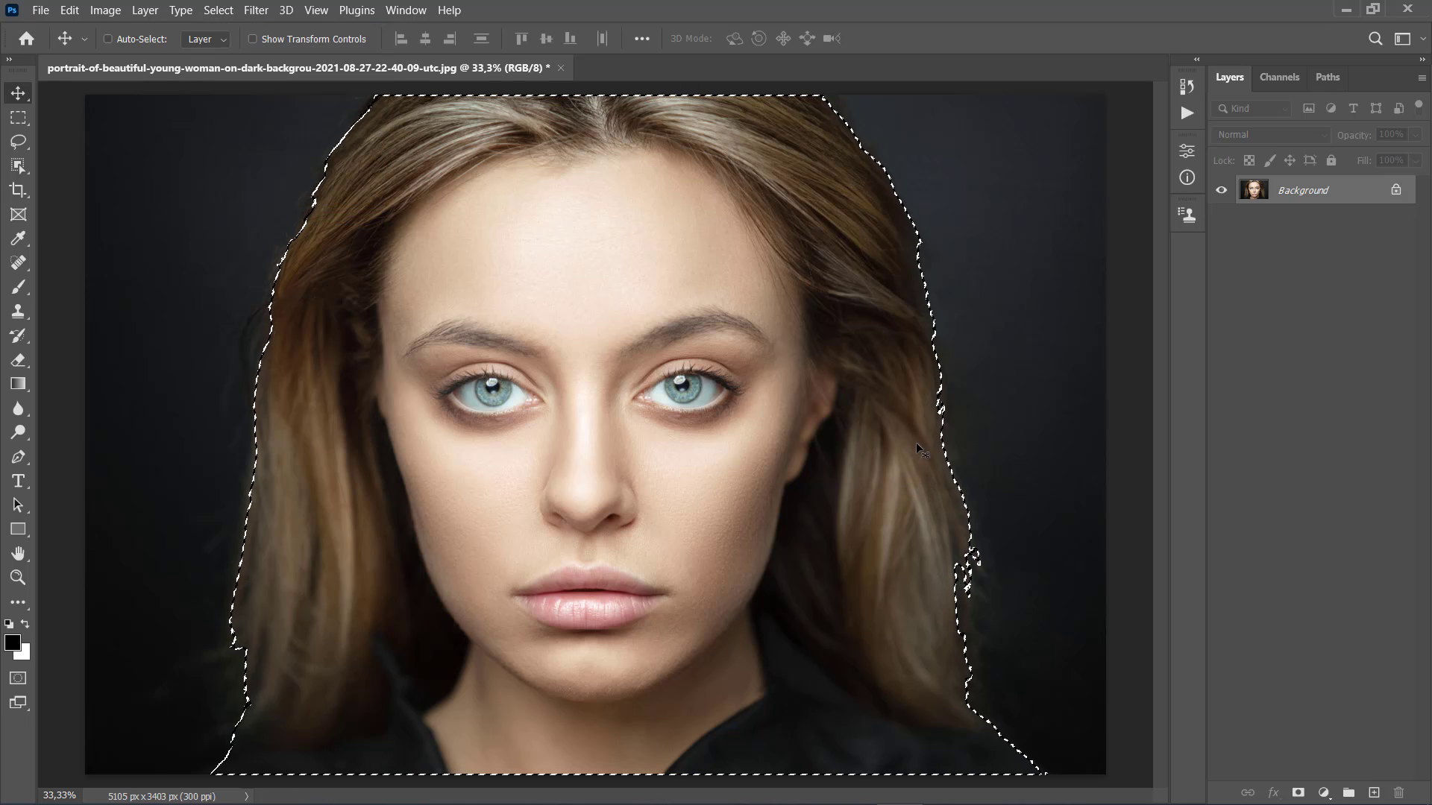
pyautogui.moveTo(19, 166); pyautogui.dragTo(91, 187)
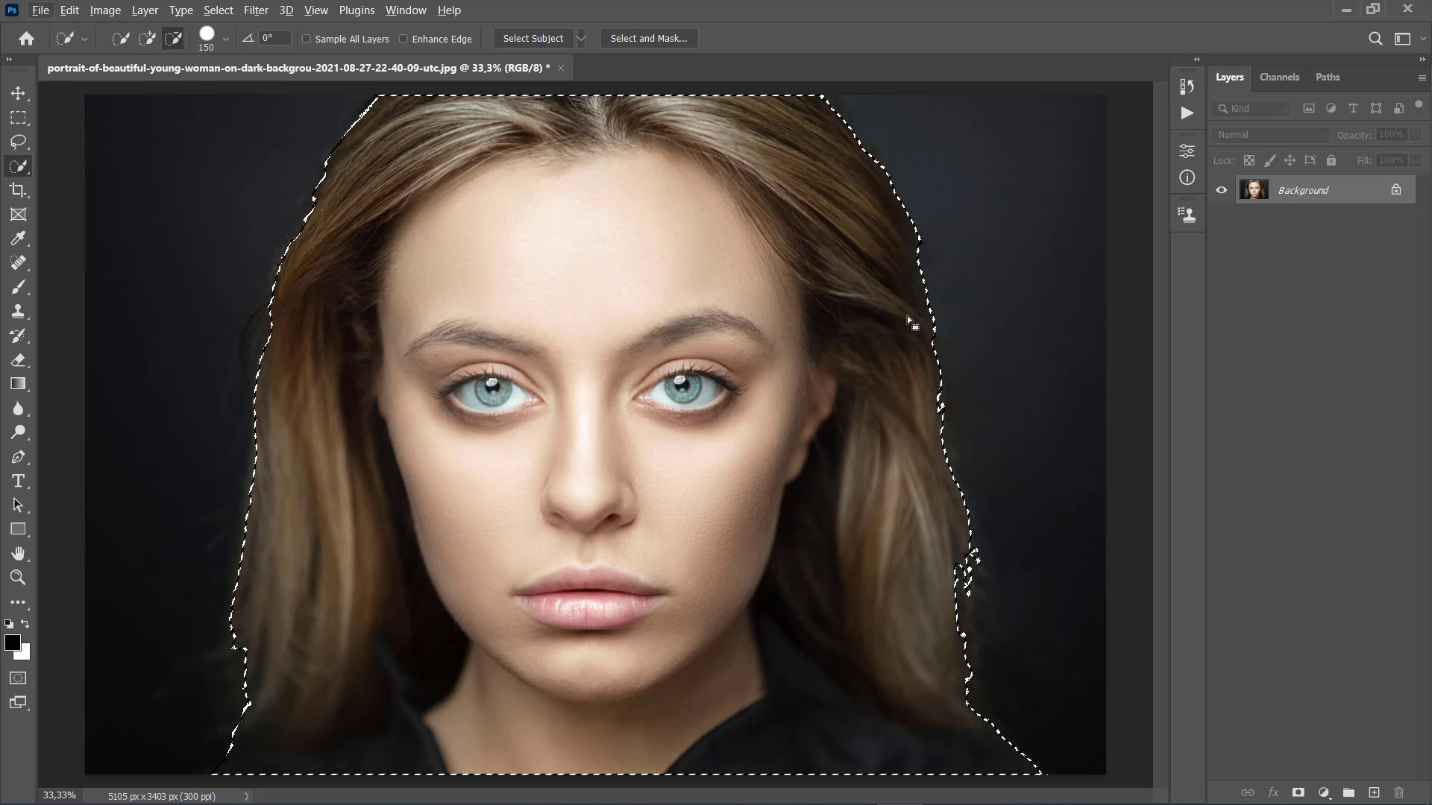
# Smooth the selection around the woman with a sample radius of 2 pixels
pyautogui.click(218, 11)
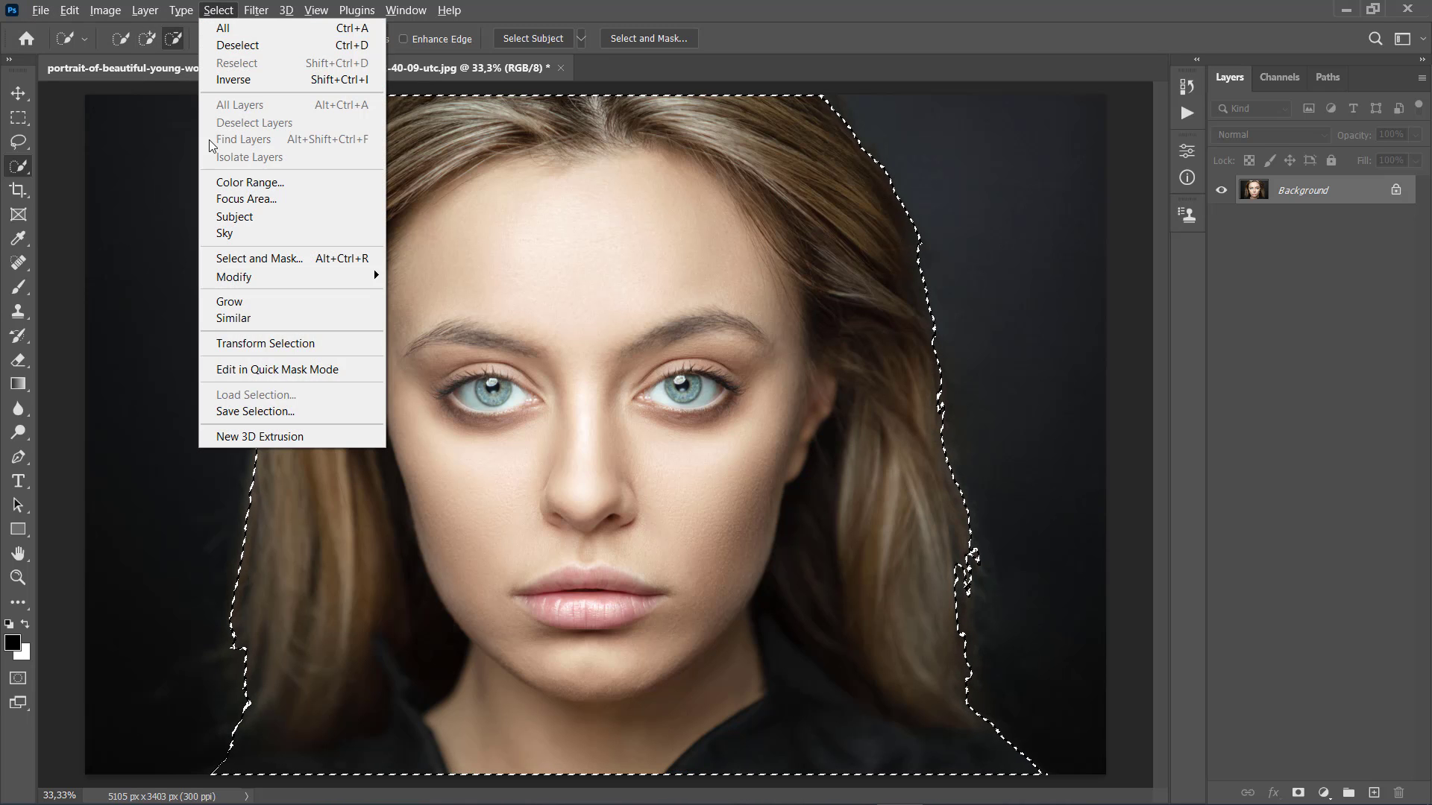
pyautogui.moveTo(338, 279)
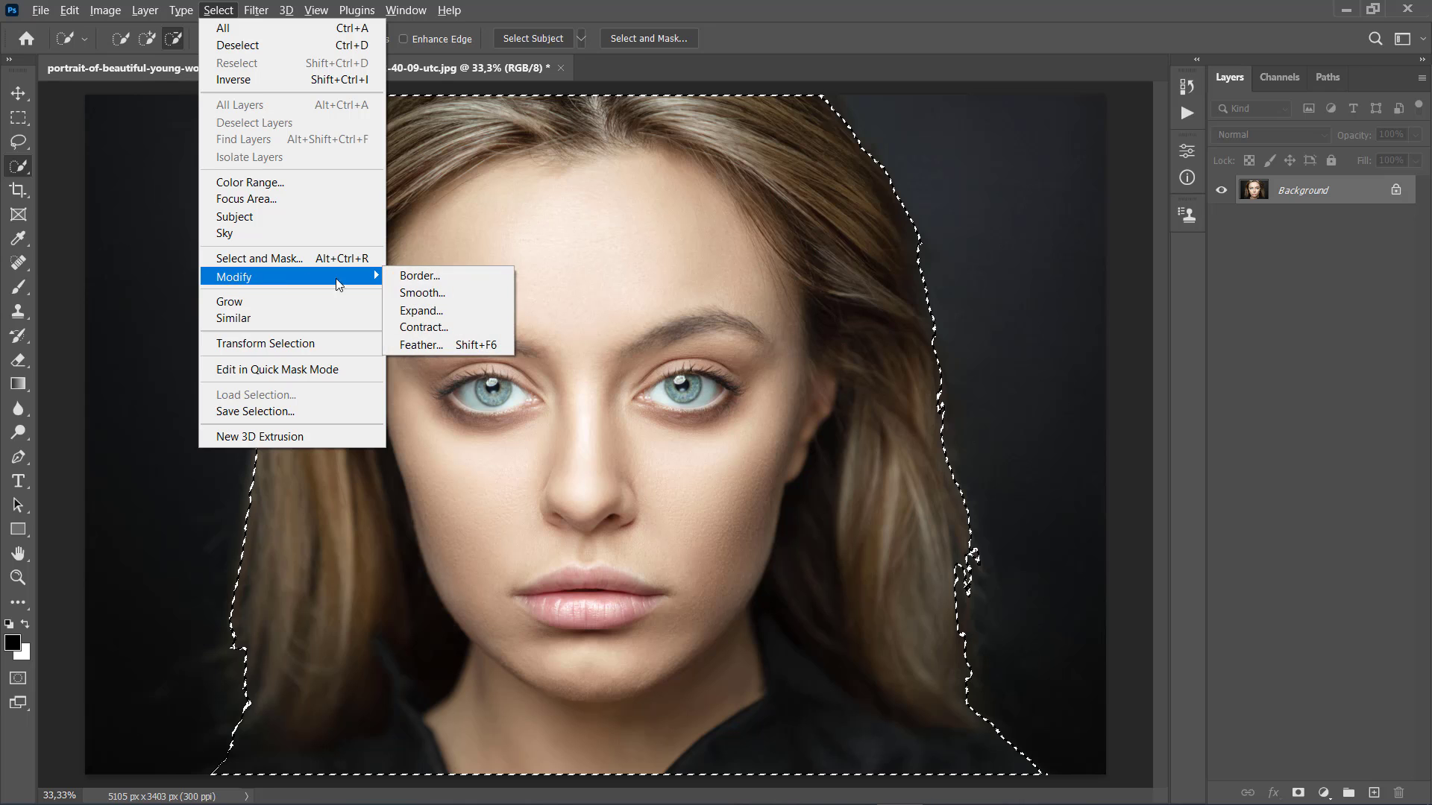
pyautogui.click(435, 298)
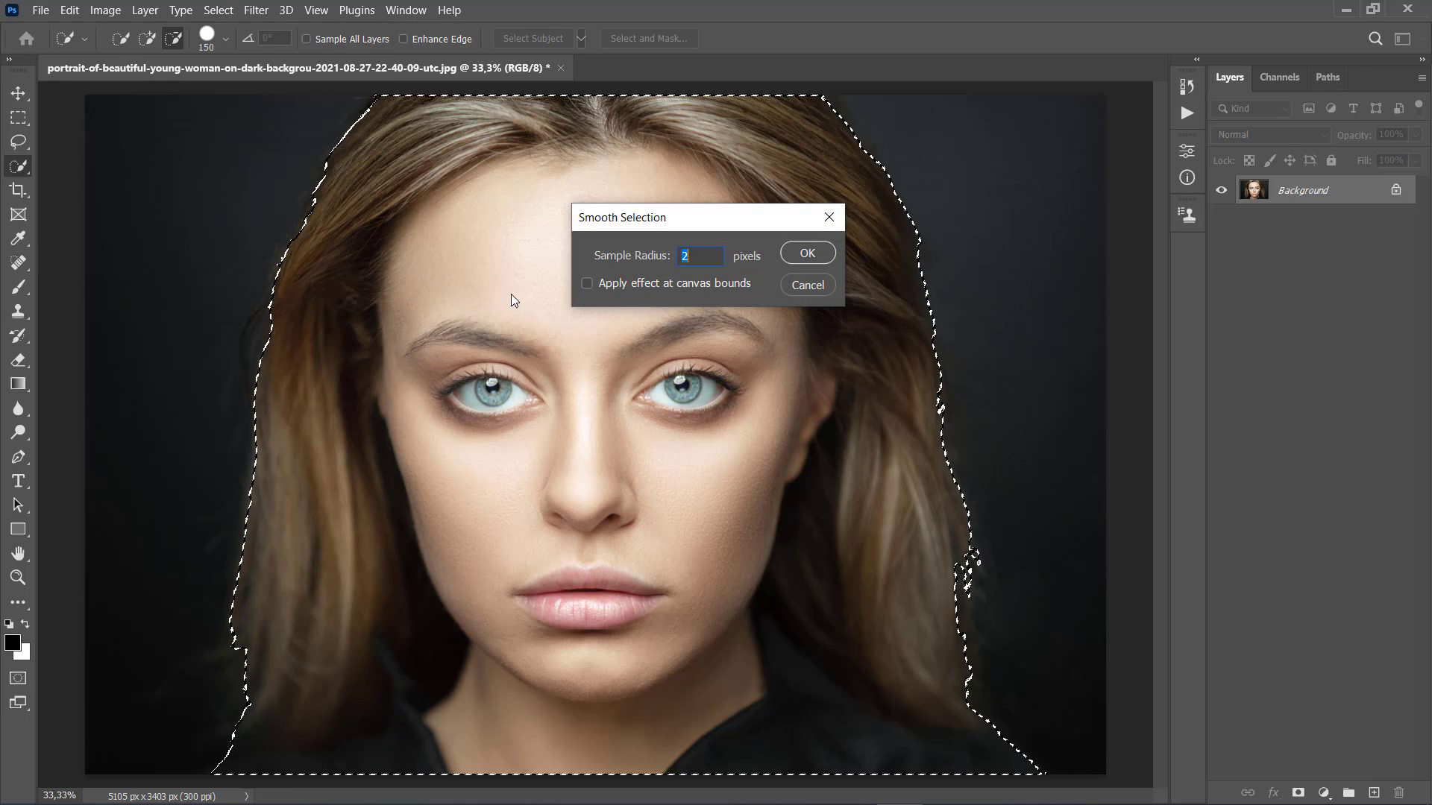
pyautogui.click(805, 254)
# Contract the selection around the woman by 1 pixel
pyautogui.click(218, 12)
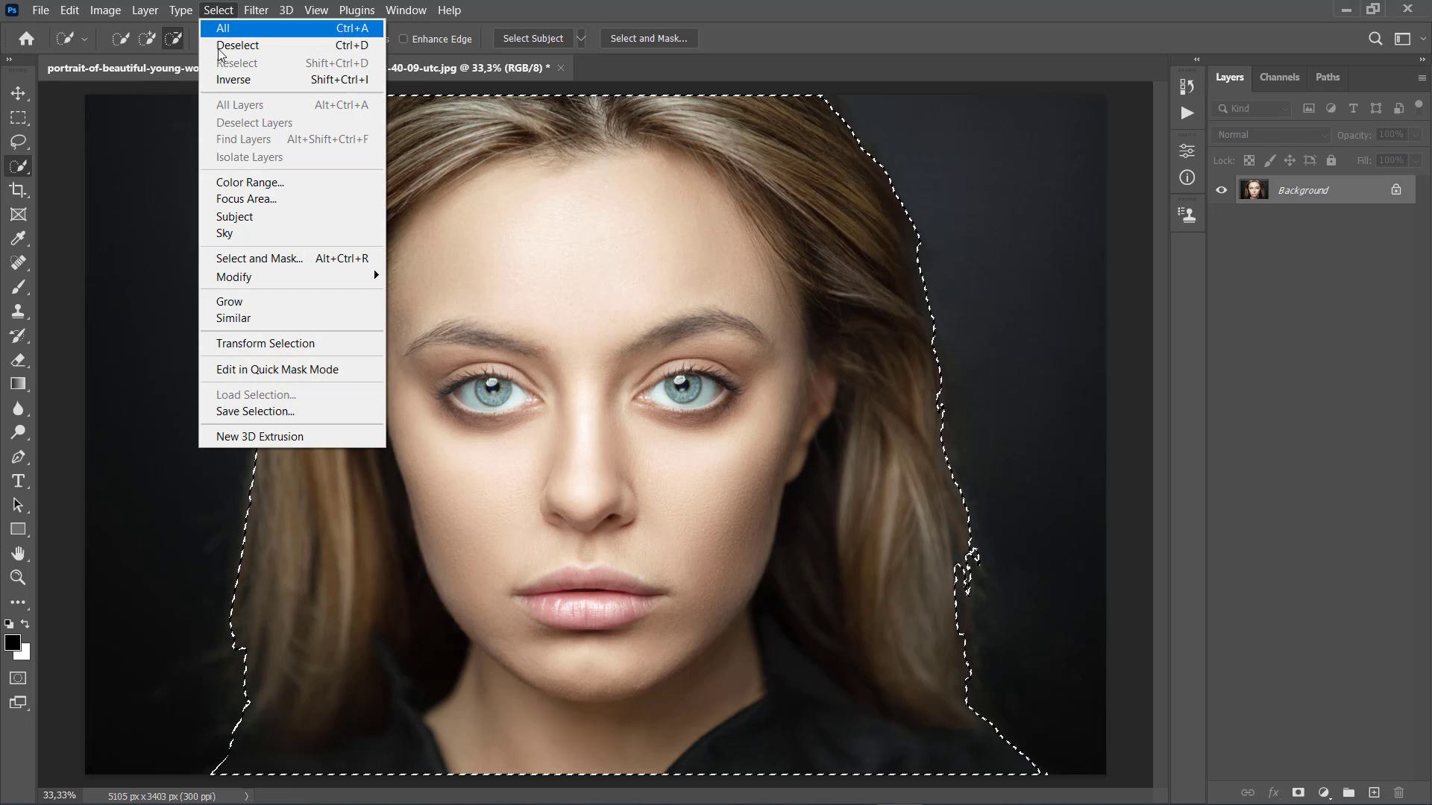
pyautogui.moveTo(246, 273)
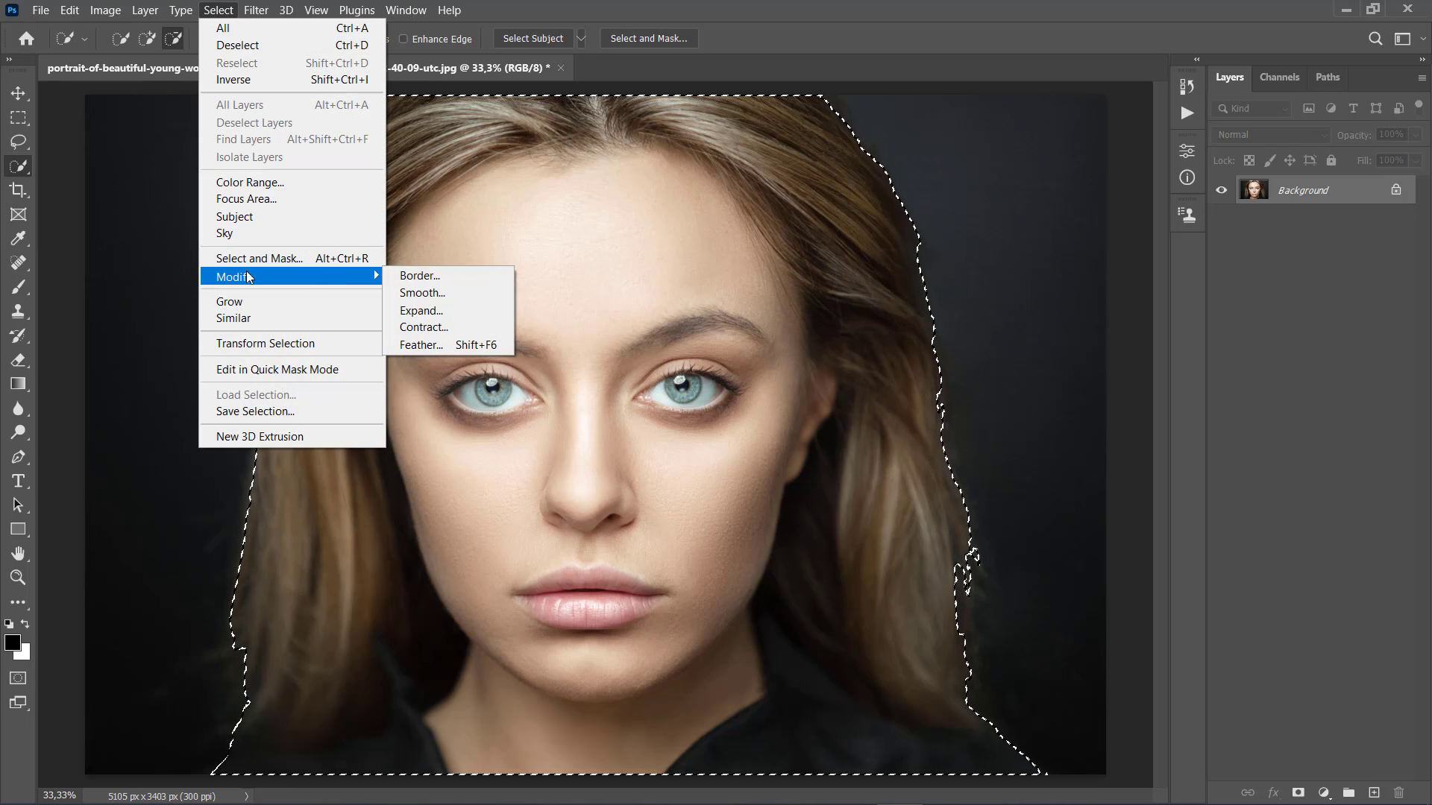
pyautogui.click(436, 329)
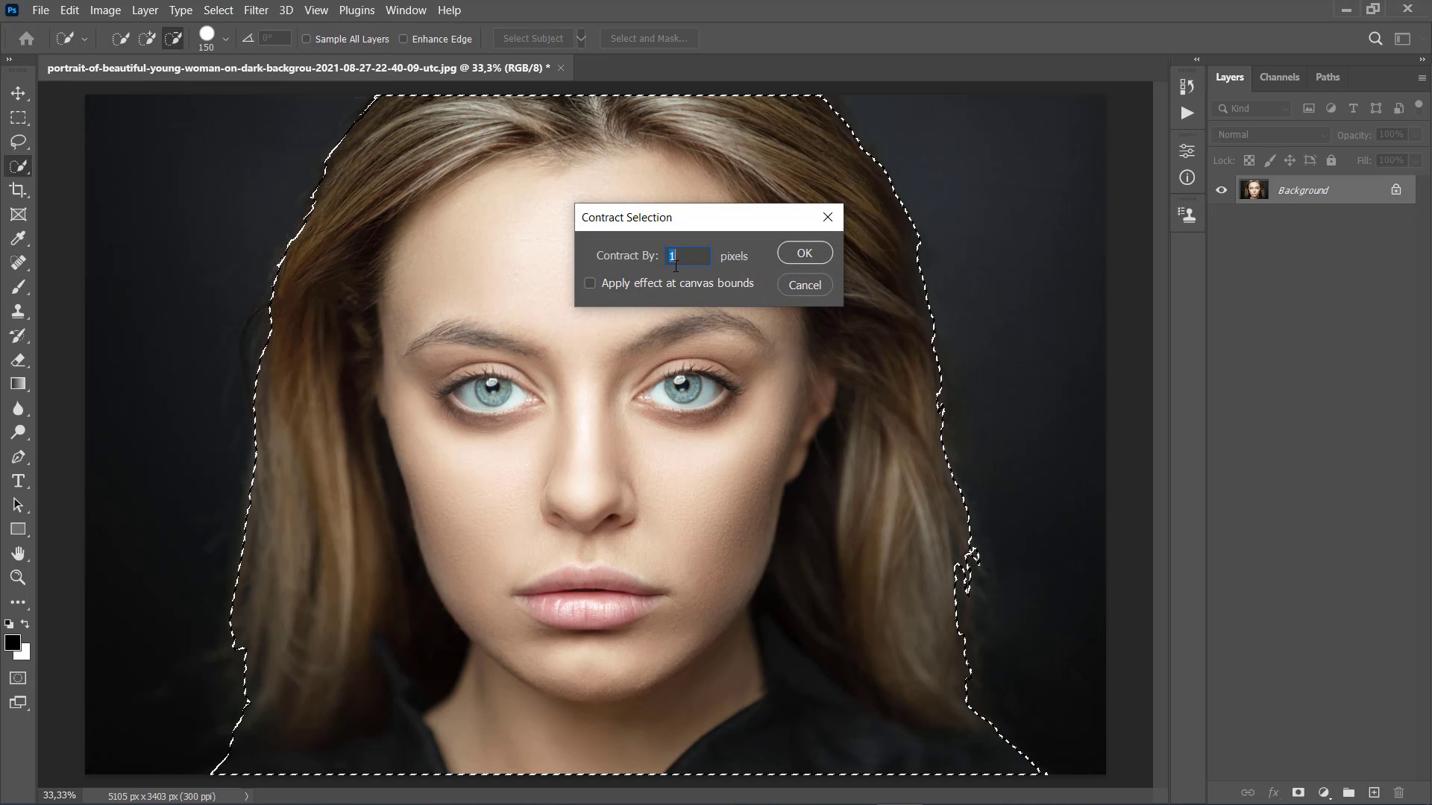
pyautogui.click(804, 253)
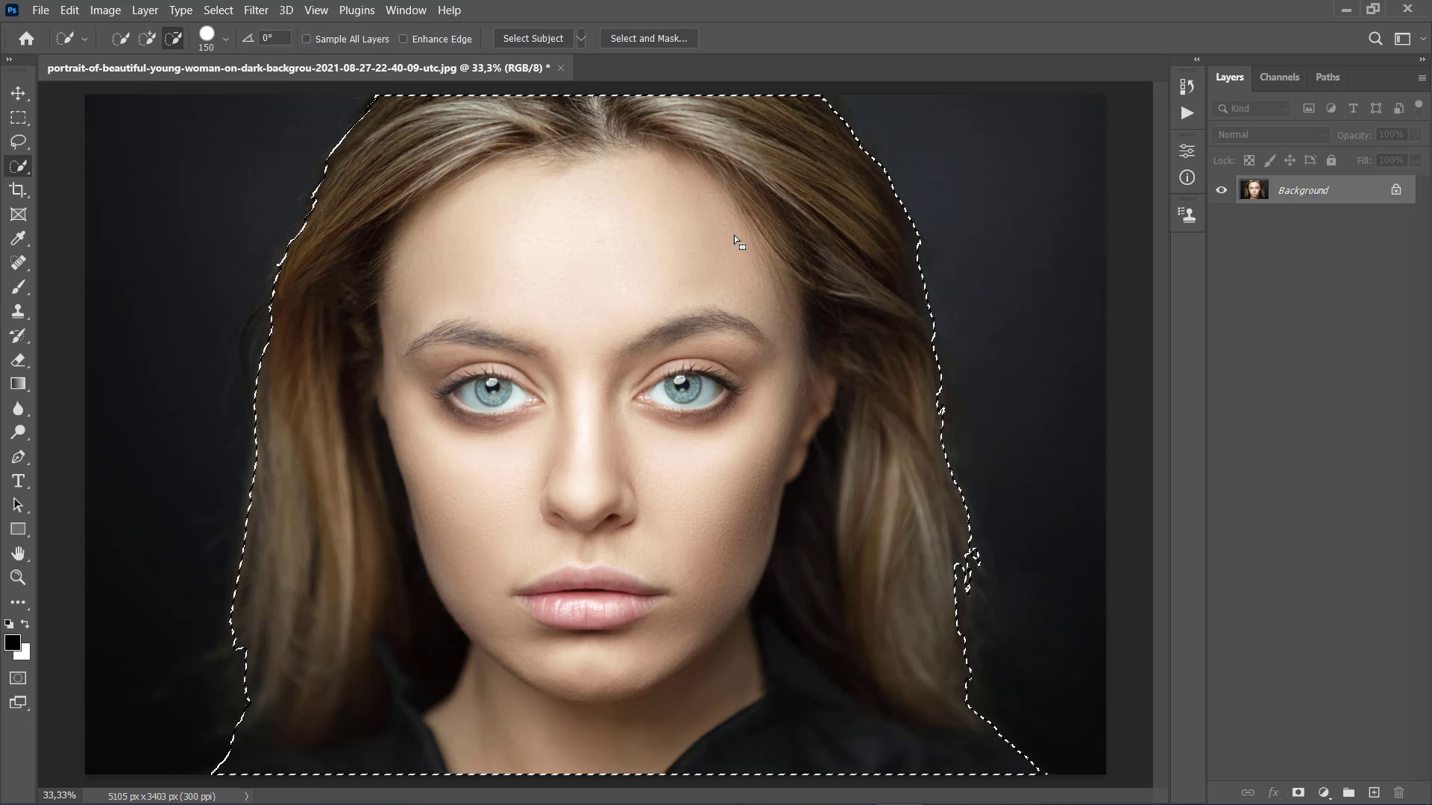
# Feather the selection around the woman with a radius of 1 pixel
pyautogui.click(218, 11)
pyautogui.moveTo(255, 275)
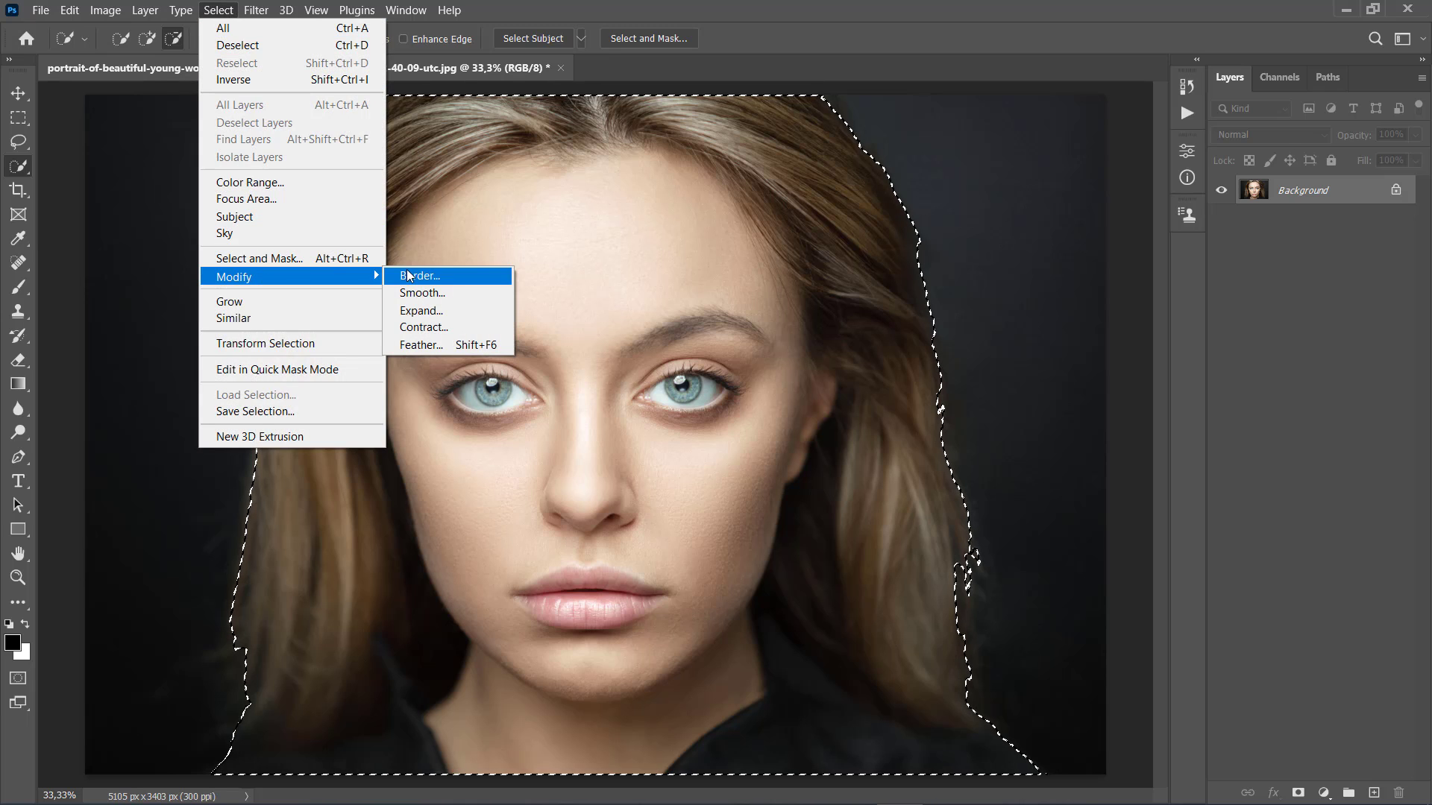
pyautogui.click(423, 346)
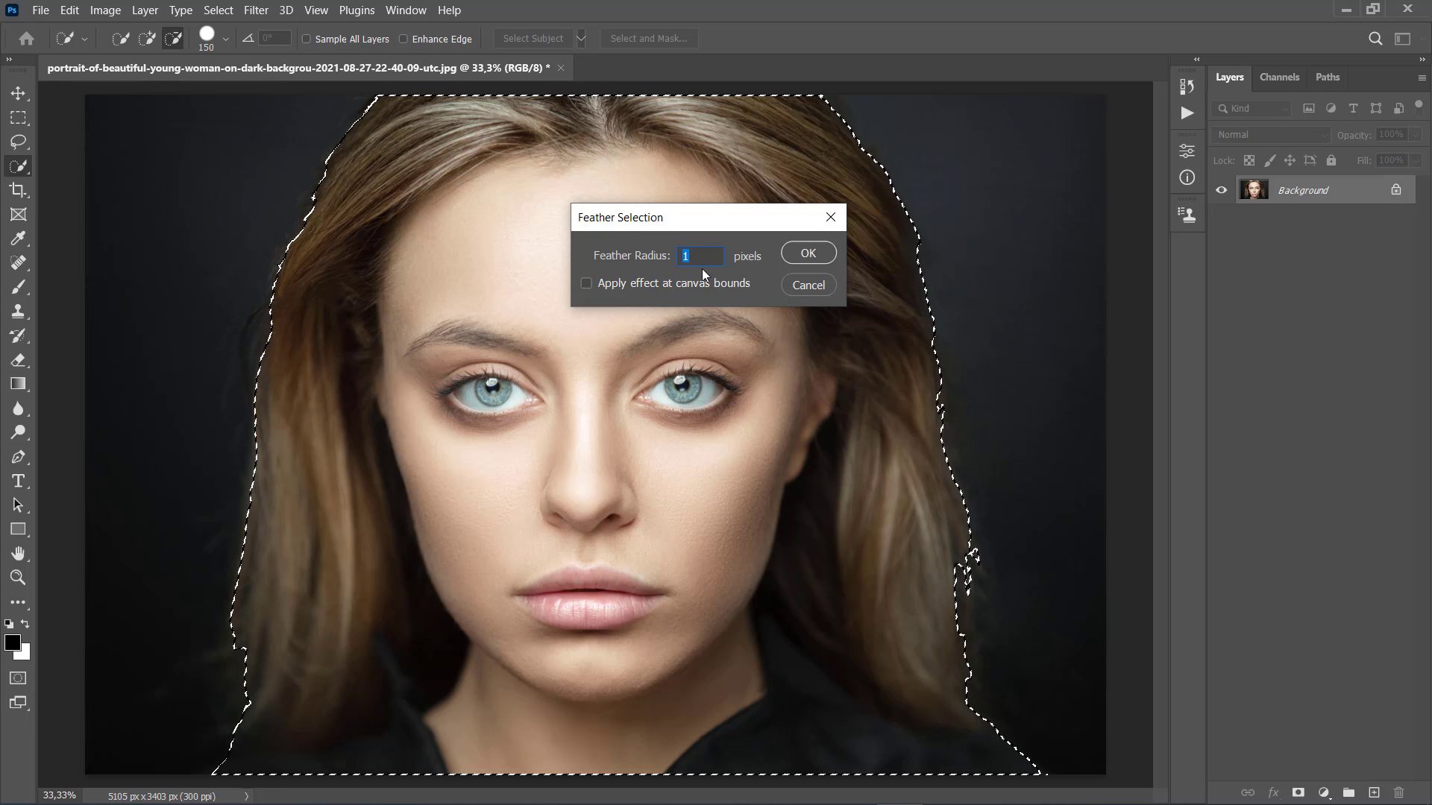
pyautogui.click(813, 252)
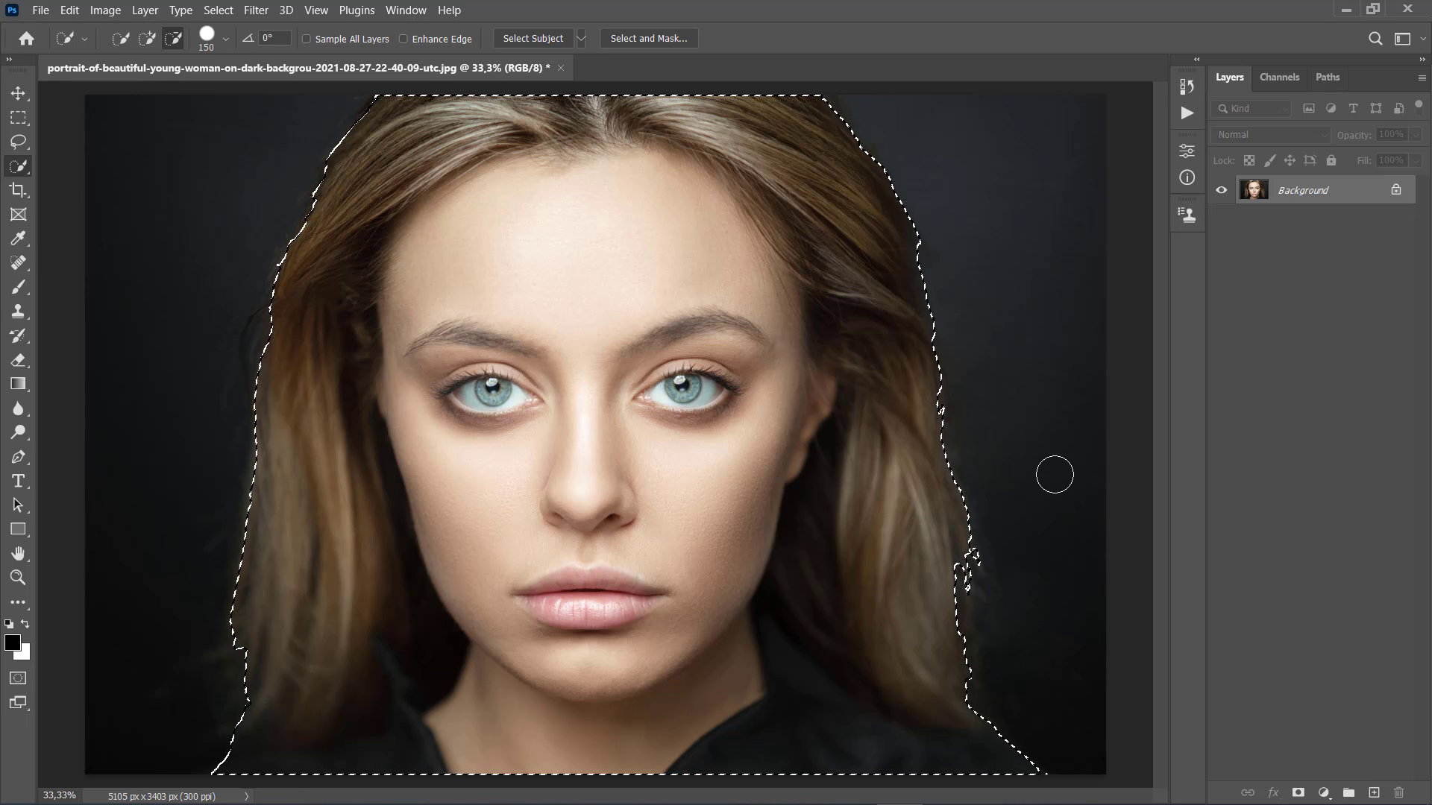
# Copy the selected woman to a new layer and rename that layer "Subject"
pyautogui.hotkey('ctrl', 'j')
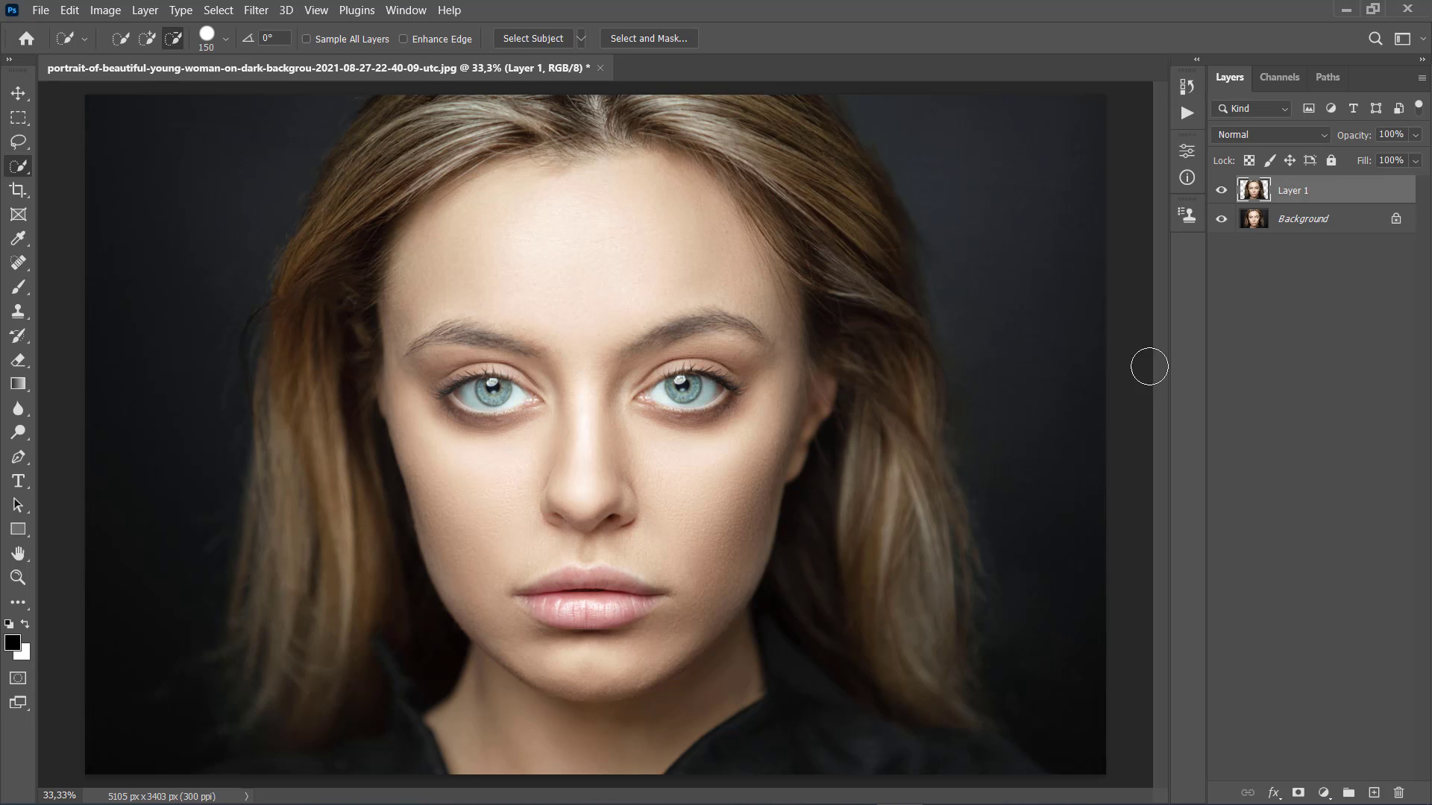
pyautogui.press('v')
pyautogui.doubleClick(1290, 190)
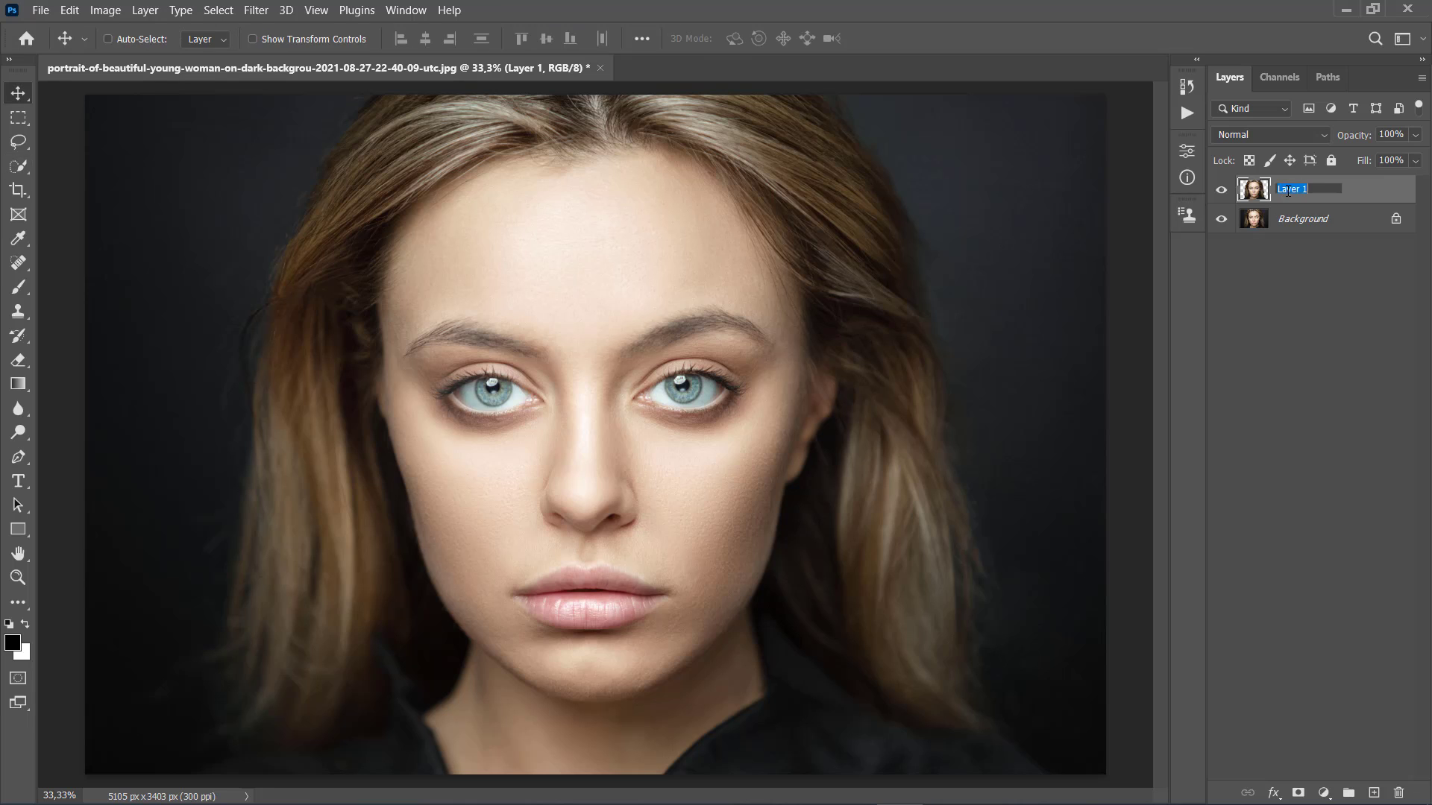
pyautogui.write('Subject')
pyautogui.press('Return')
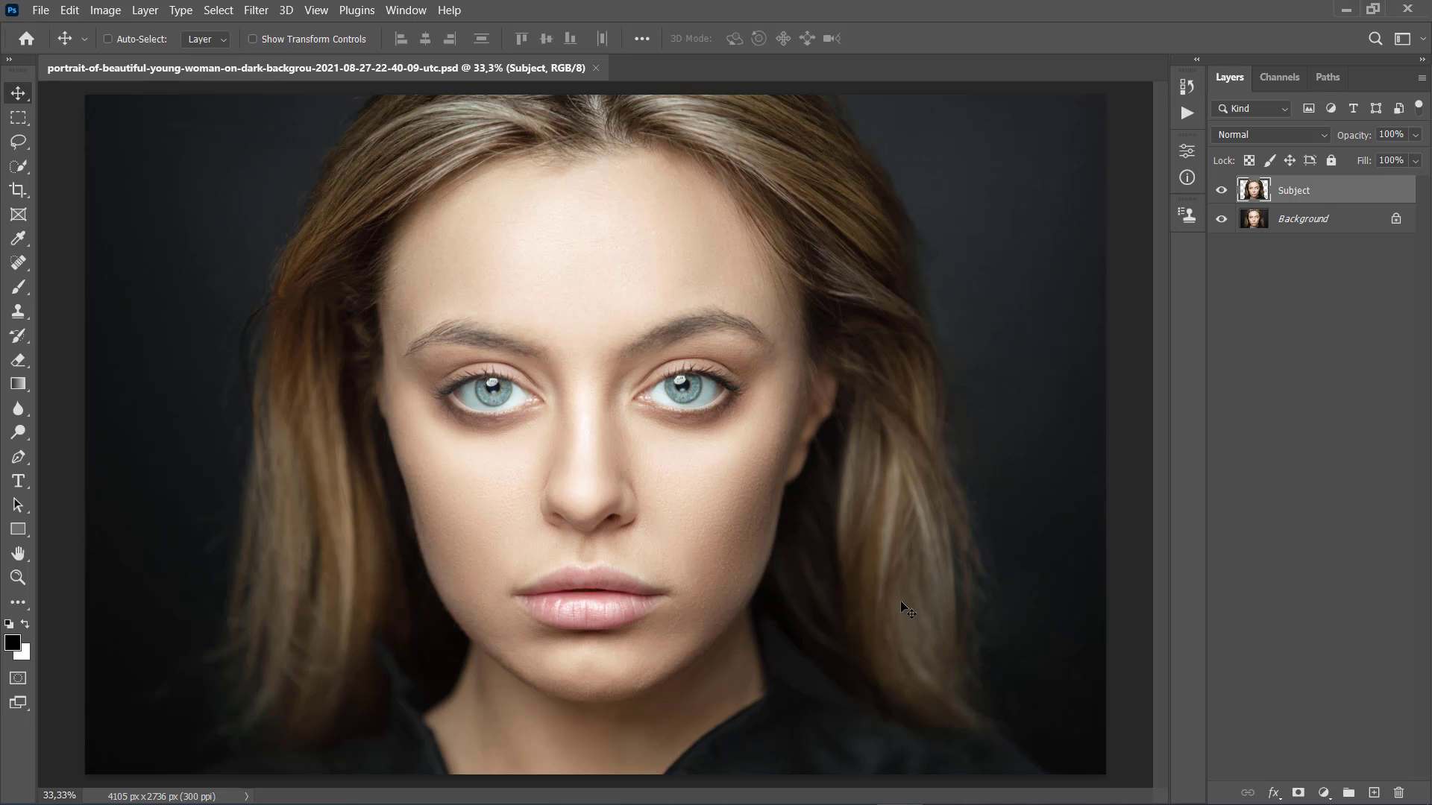
# Open Texture.psd and bring its Texture group into the portrait document above the Subject layer
pyautogui.click(41, 10)
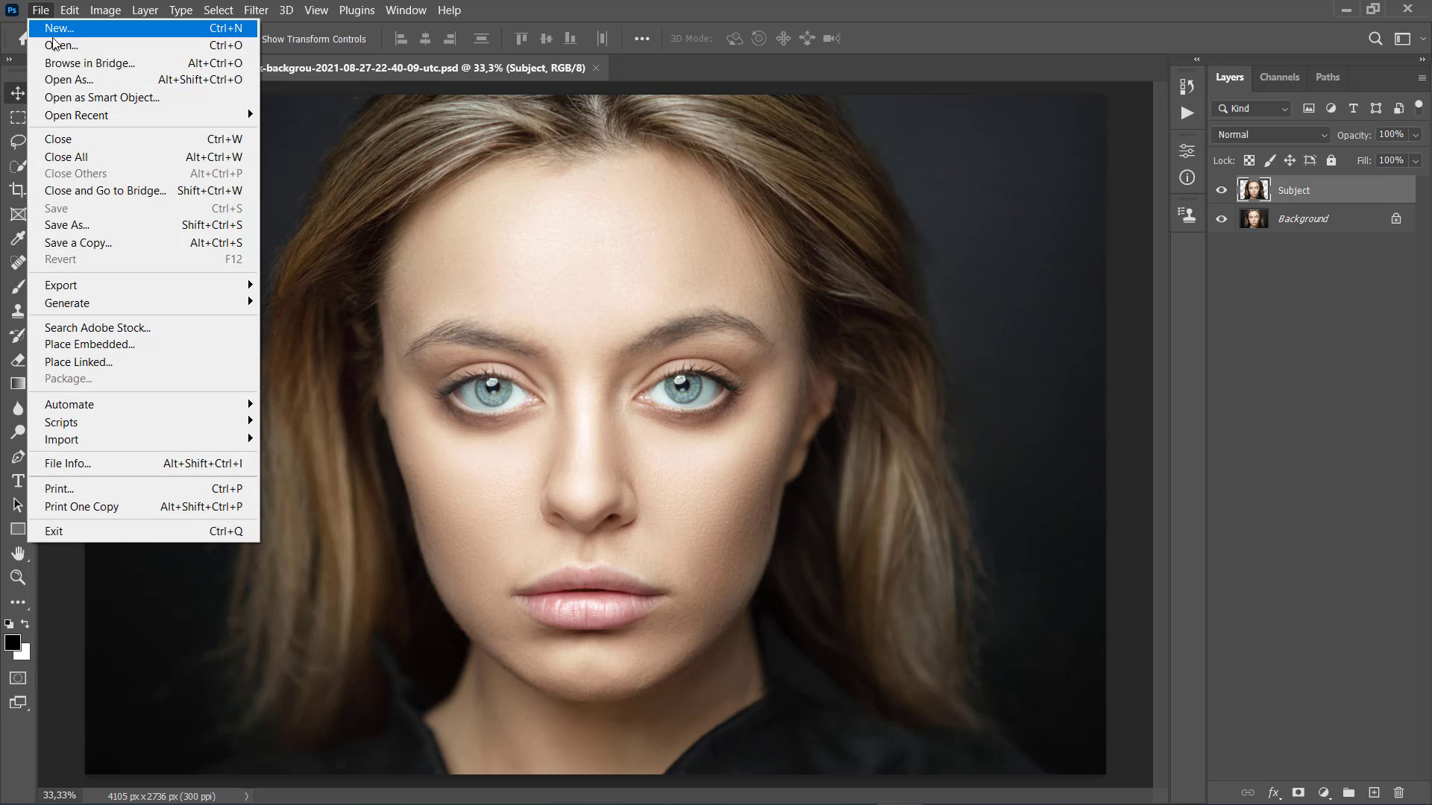
pyautogui.click(67, 48)
pyautogui.click(411, 173)
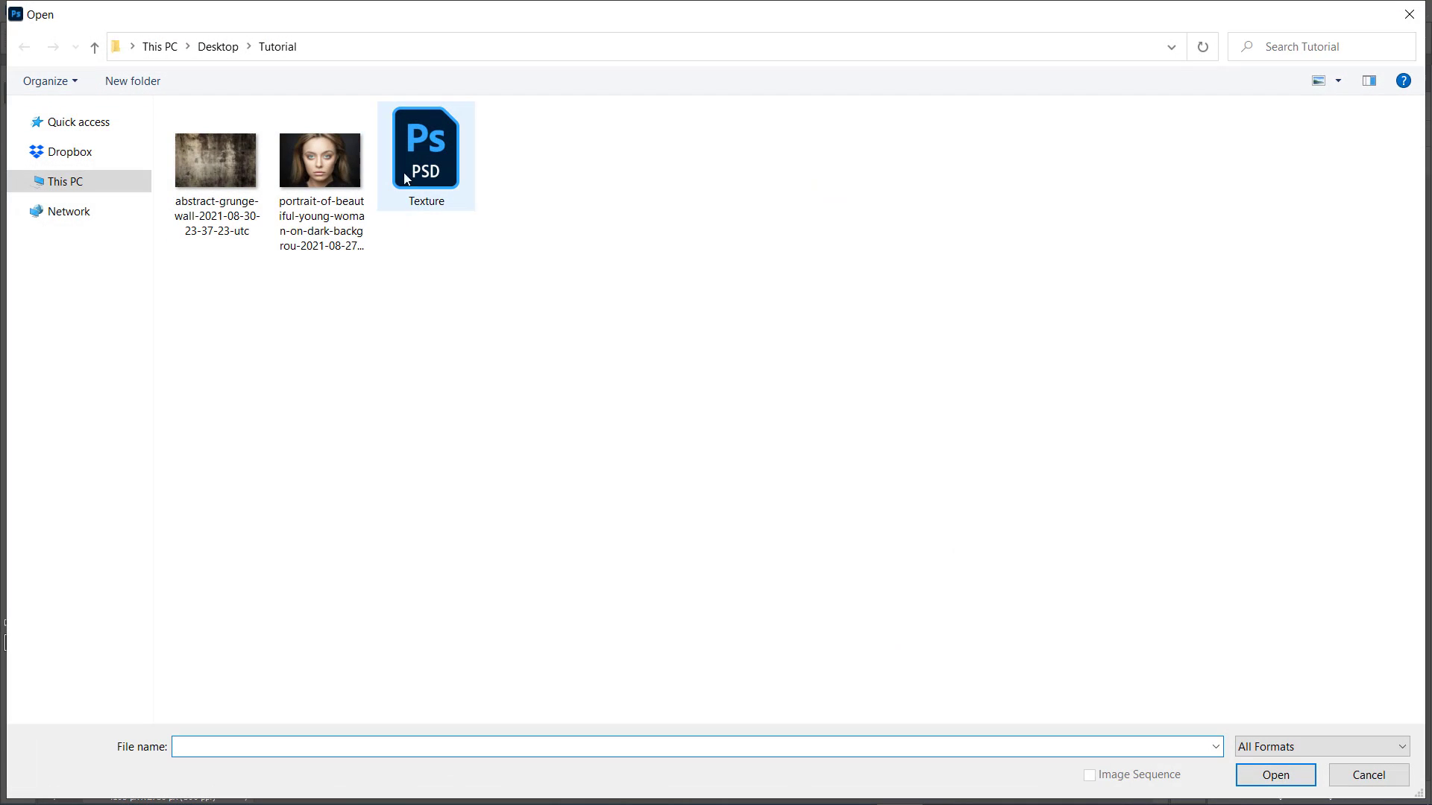
pyautogui.click(1266, 781)
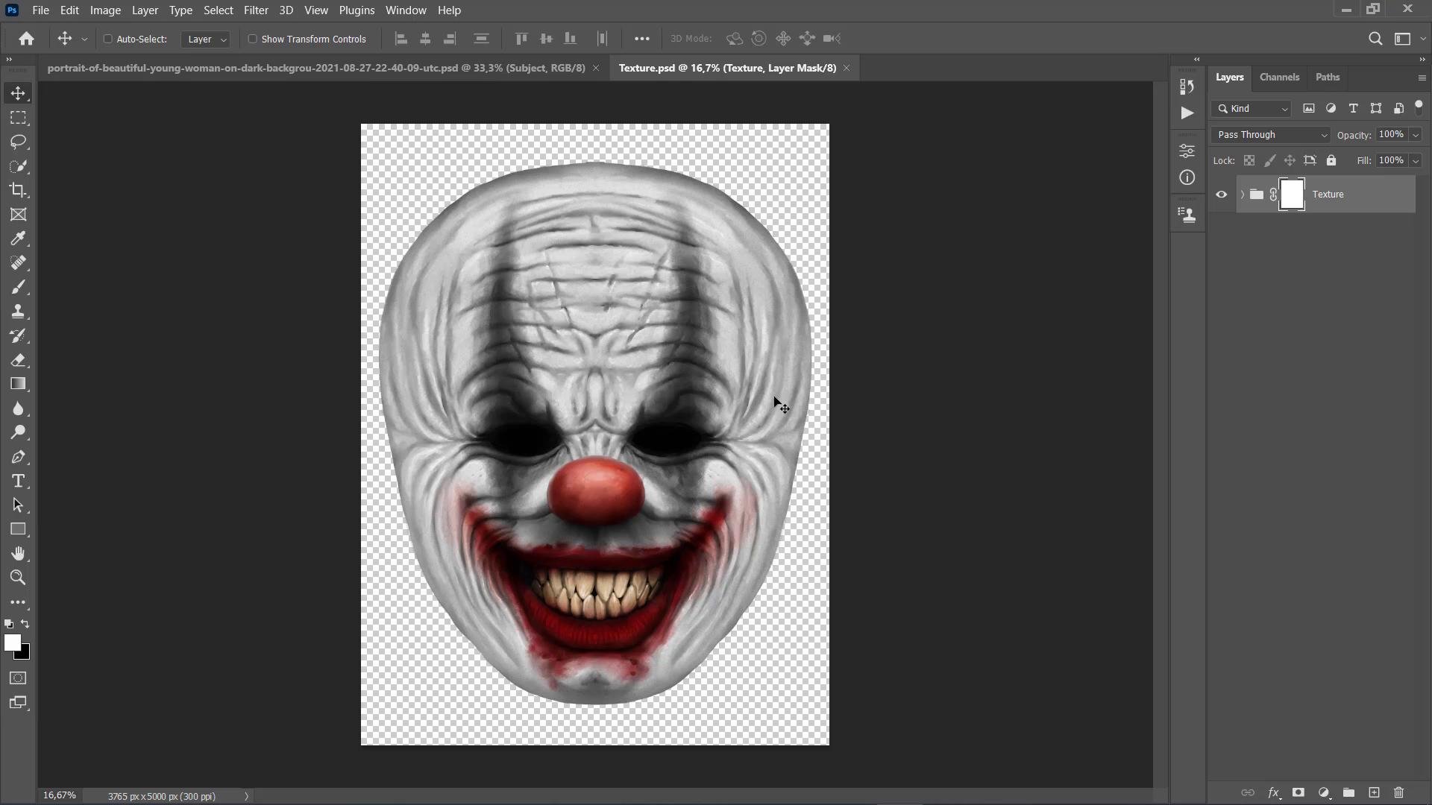
pyautogui.moveTo(694, 334); pyautogui.dragTo(646, 389)
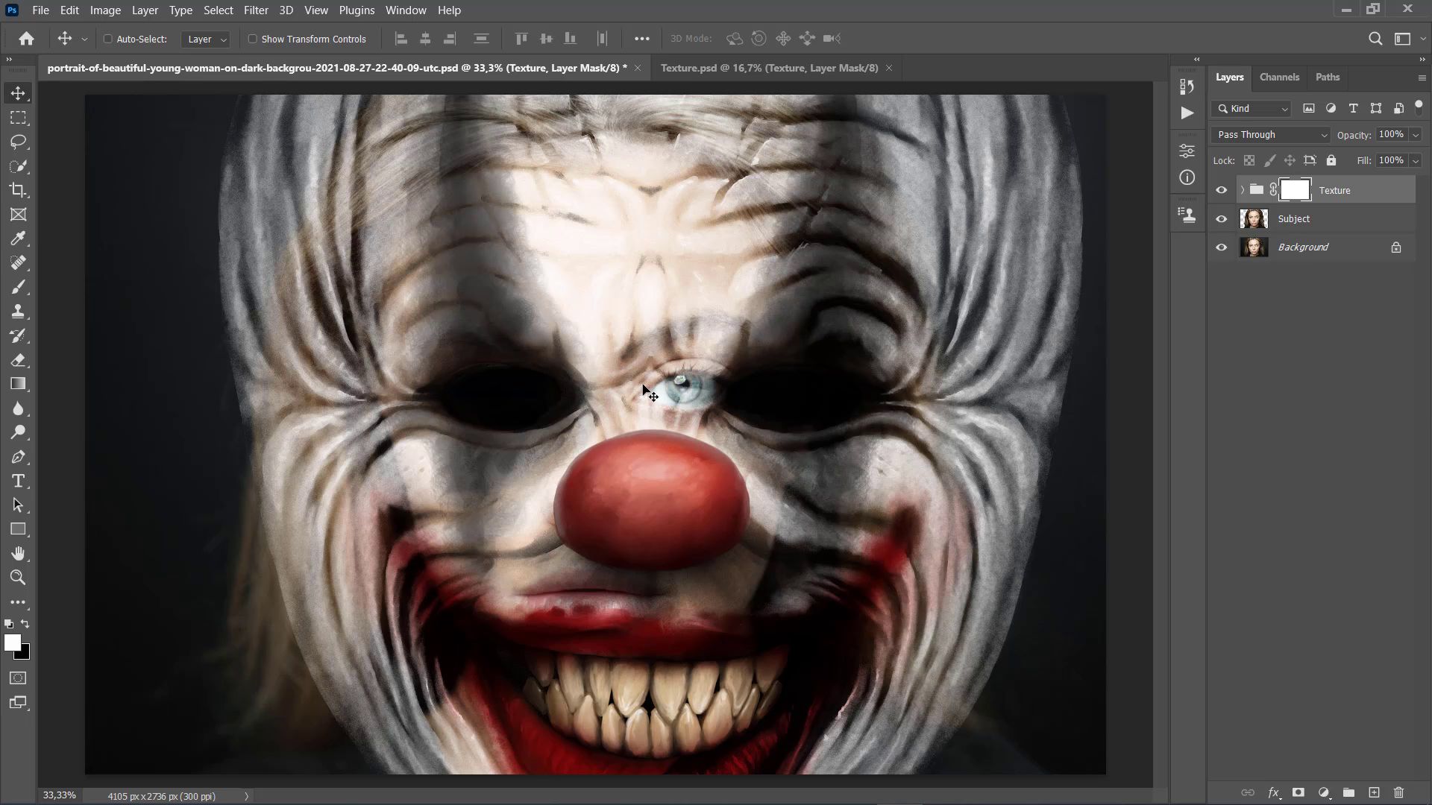
# Transform the Texture group to 62% width and 65% height, positioned over the woman's face at X 2025 px, Y 1180 px
pyautogui.hotkey('ctrl', 't')
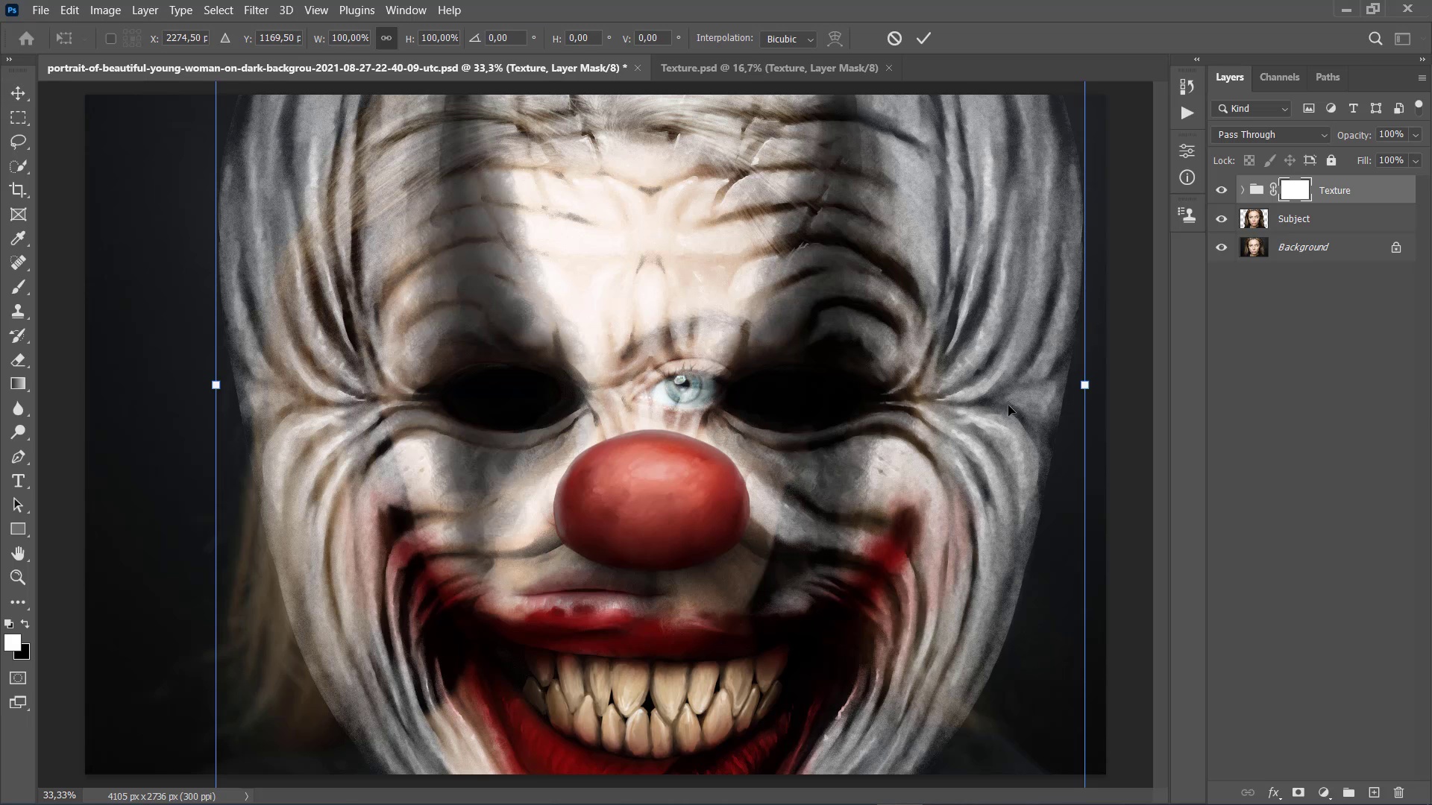
pyautogui.moveTo(1085, 385); pyautogui.dragTo(774, 369)
pyautogui.moveTo(604, 367); pyautogui.dragTo(669, 355)
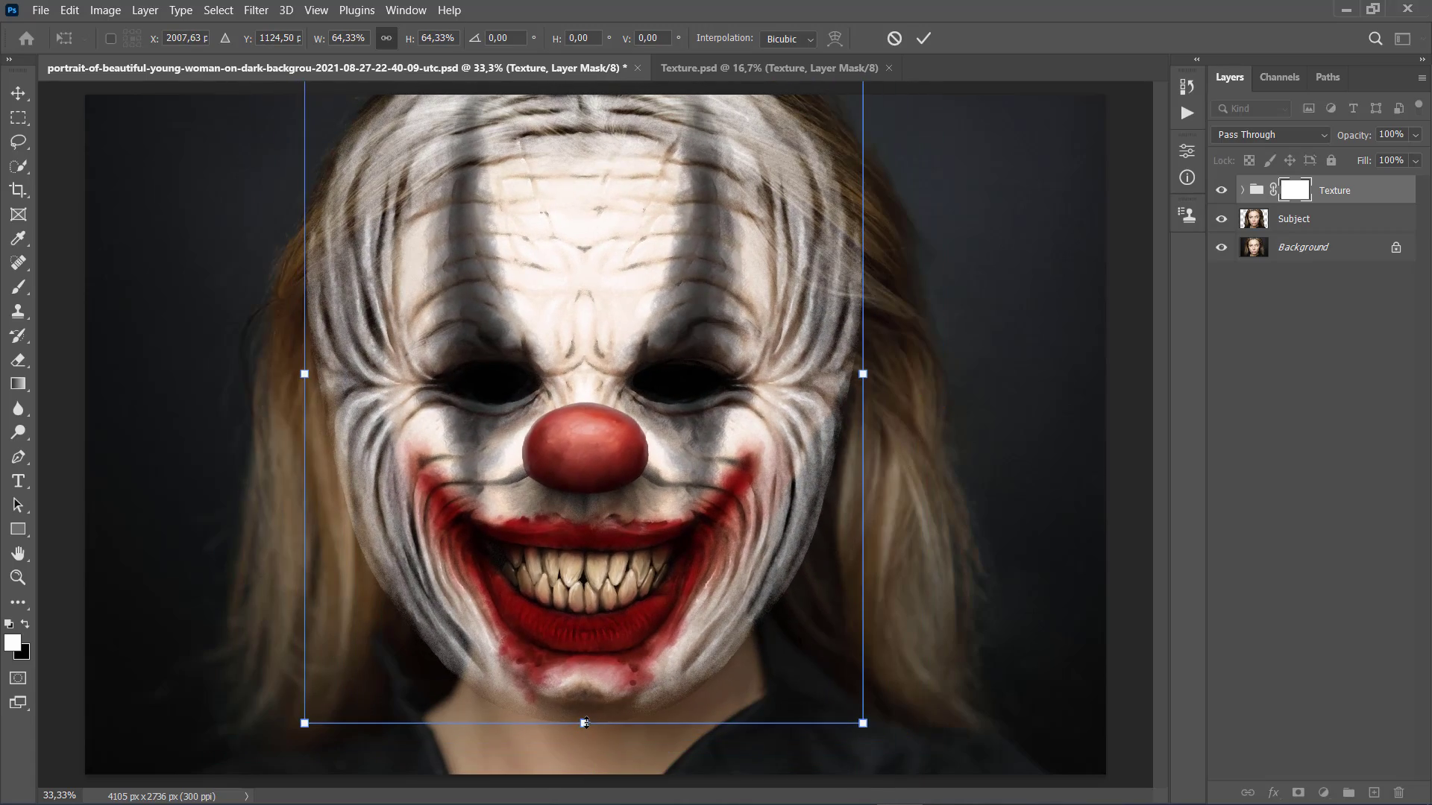
pyautogui.moveTo(589, 722); pyautogui.dragTo(590, 679)
pyautogui.moveTo(658, 524); pyautogui.dragTo(660, 550)
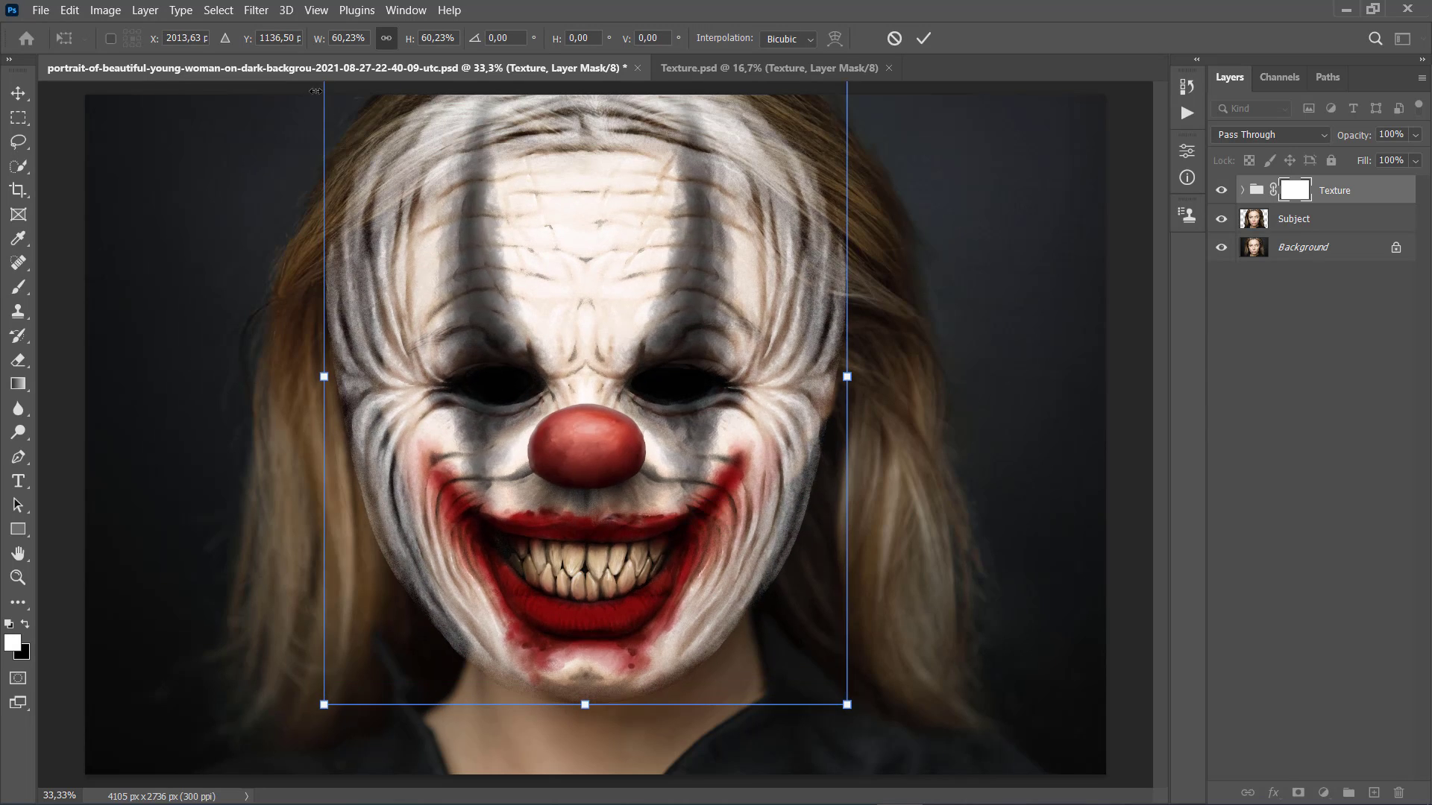
pyautogui.click(386, 39)
pyautogui.write('62')
pyautogui.press('Return')
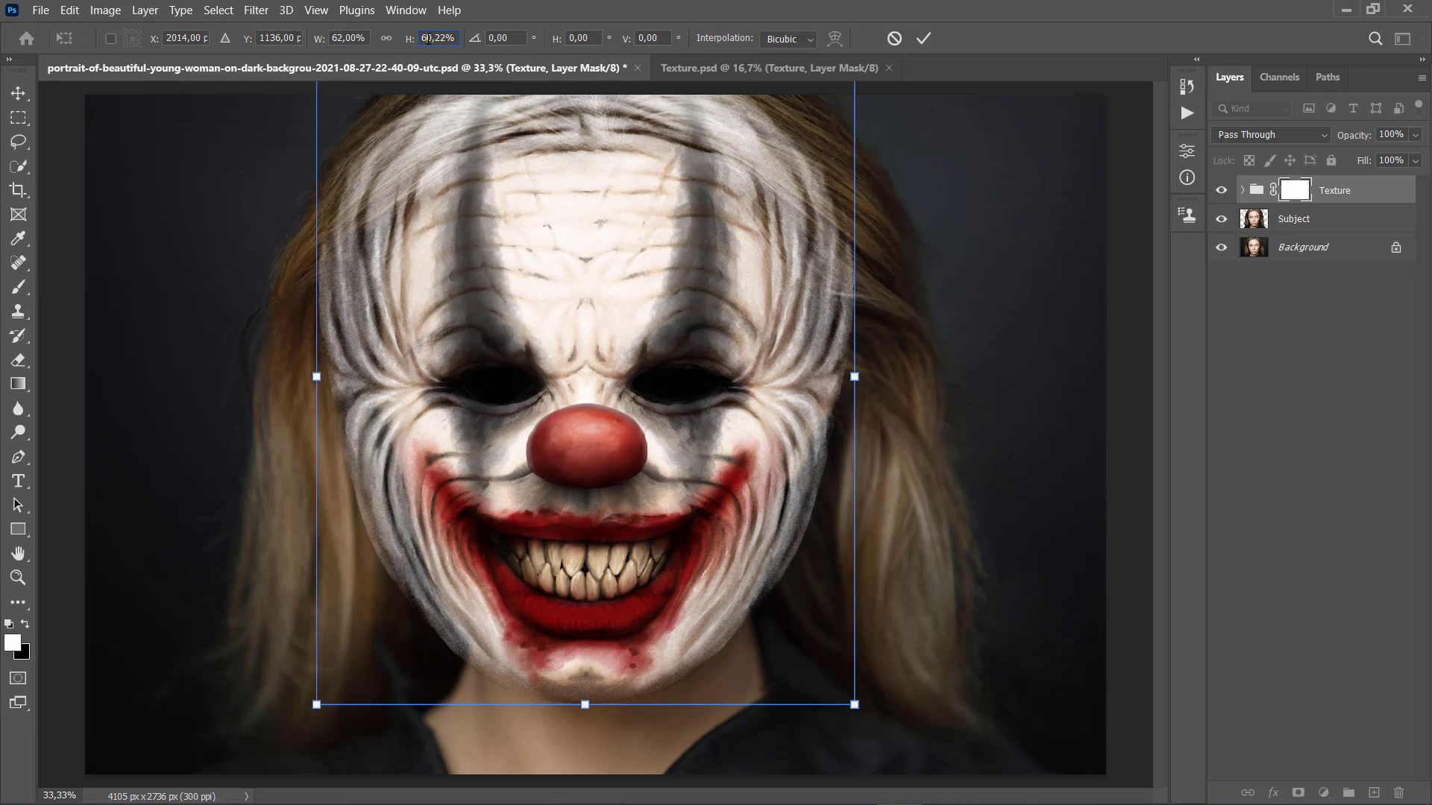
pyautogui.write('65')
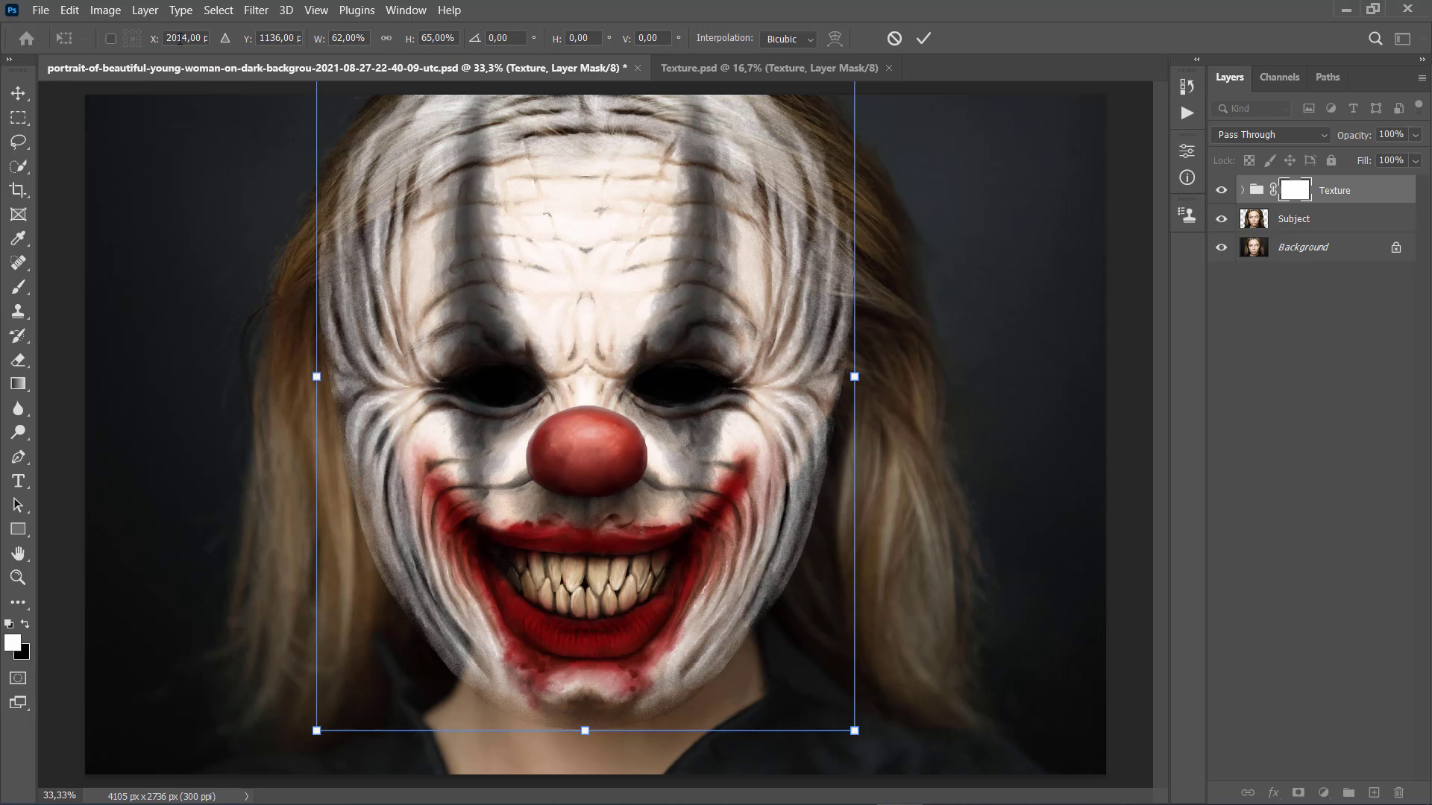
pyautogui.write('2025')
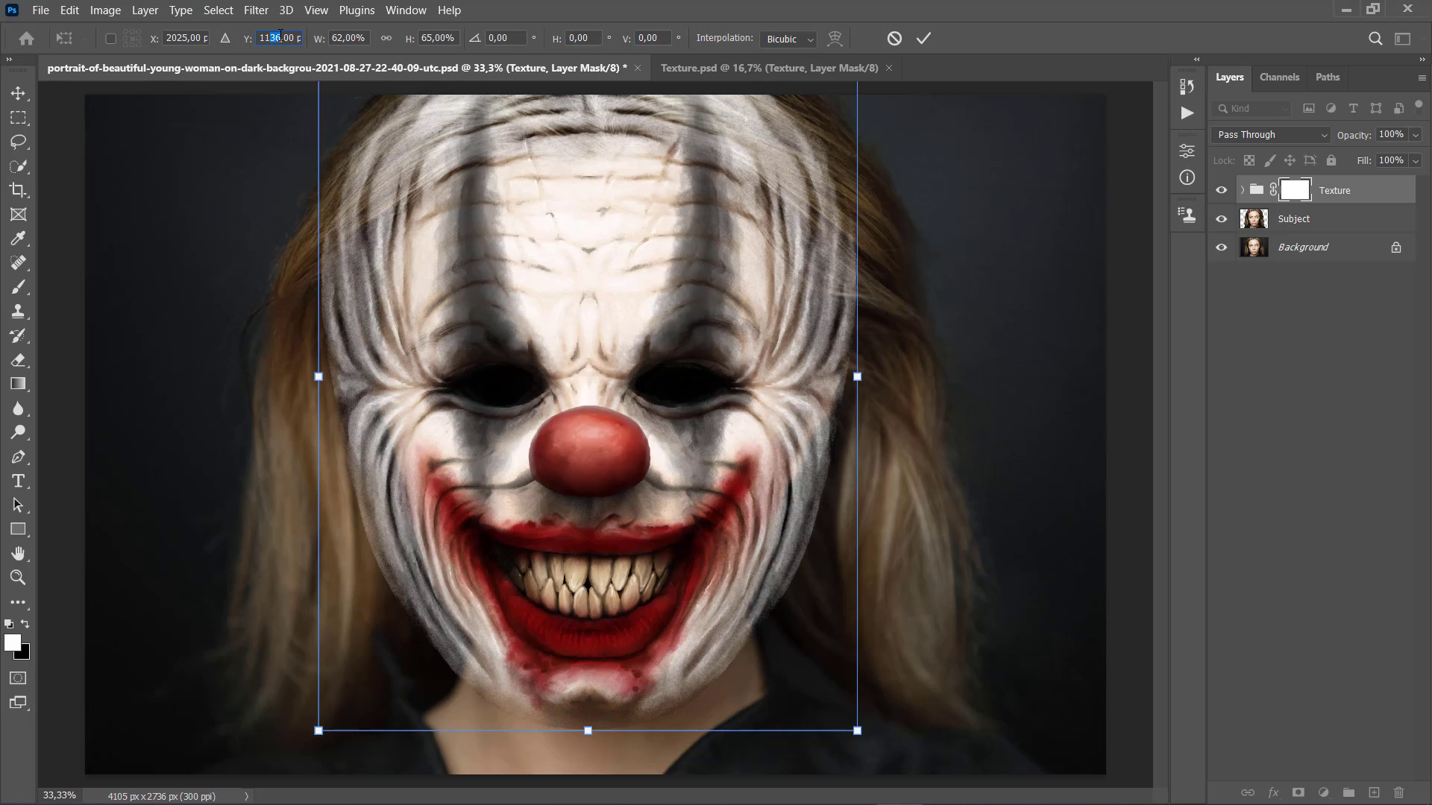
pyautogui.write('80')
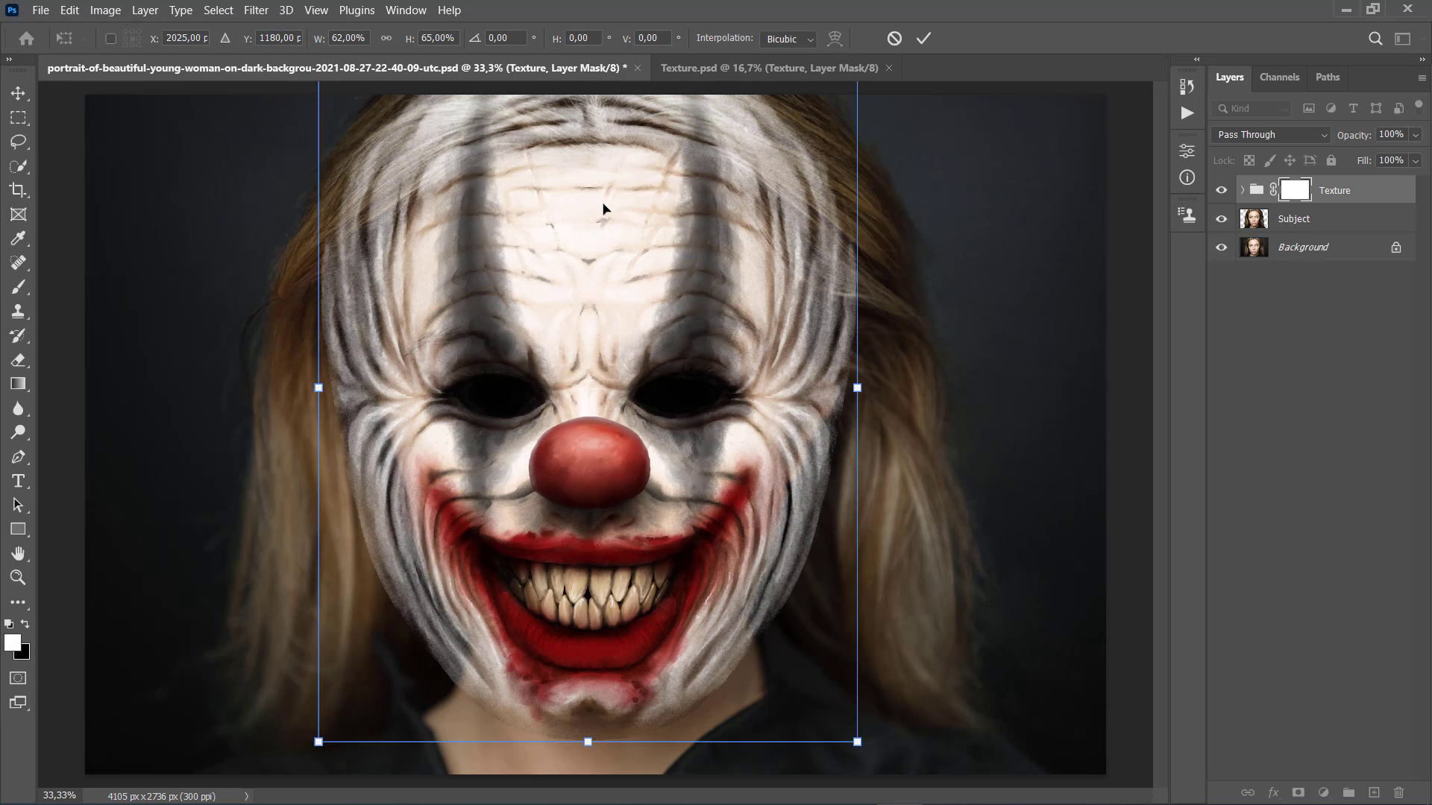
pyautogui.click(925, 39)
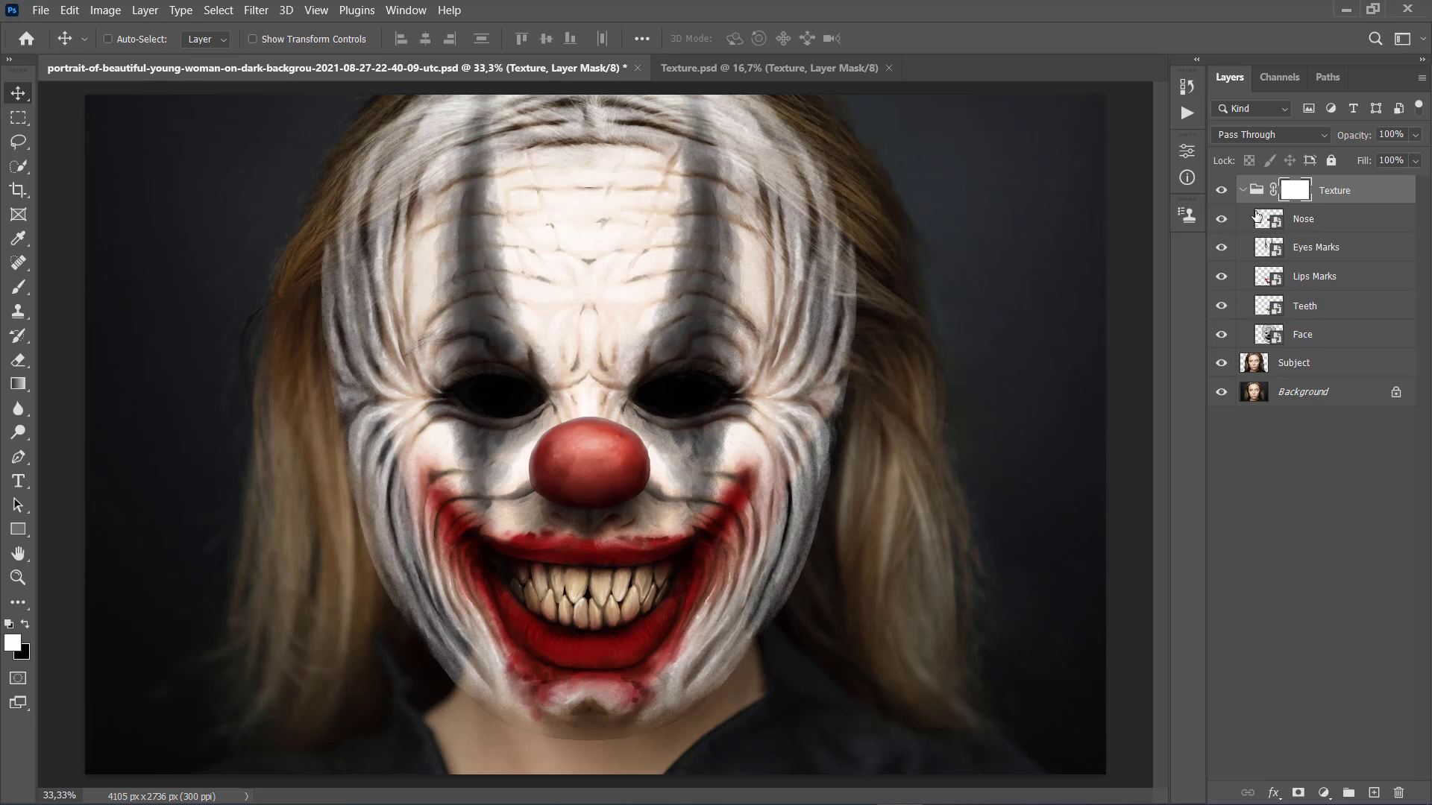
# Paint on the Texture group's mask with a large soft black brush to hide the clown texture over the hair beside the left temple
pyautogui.click(1243, 191)
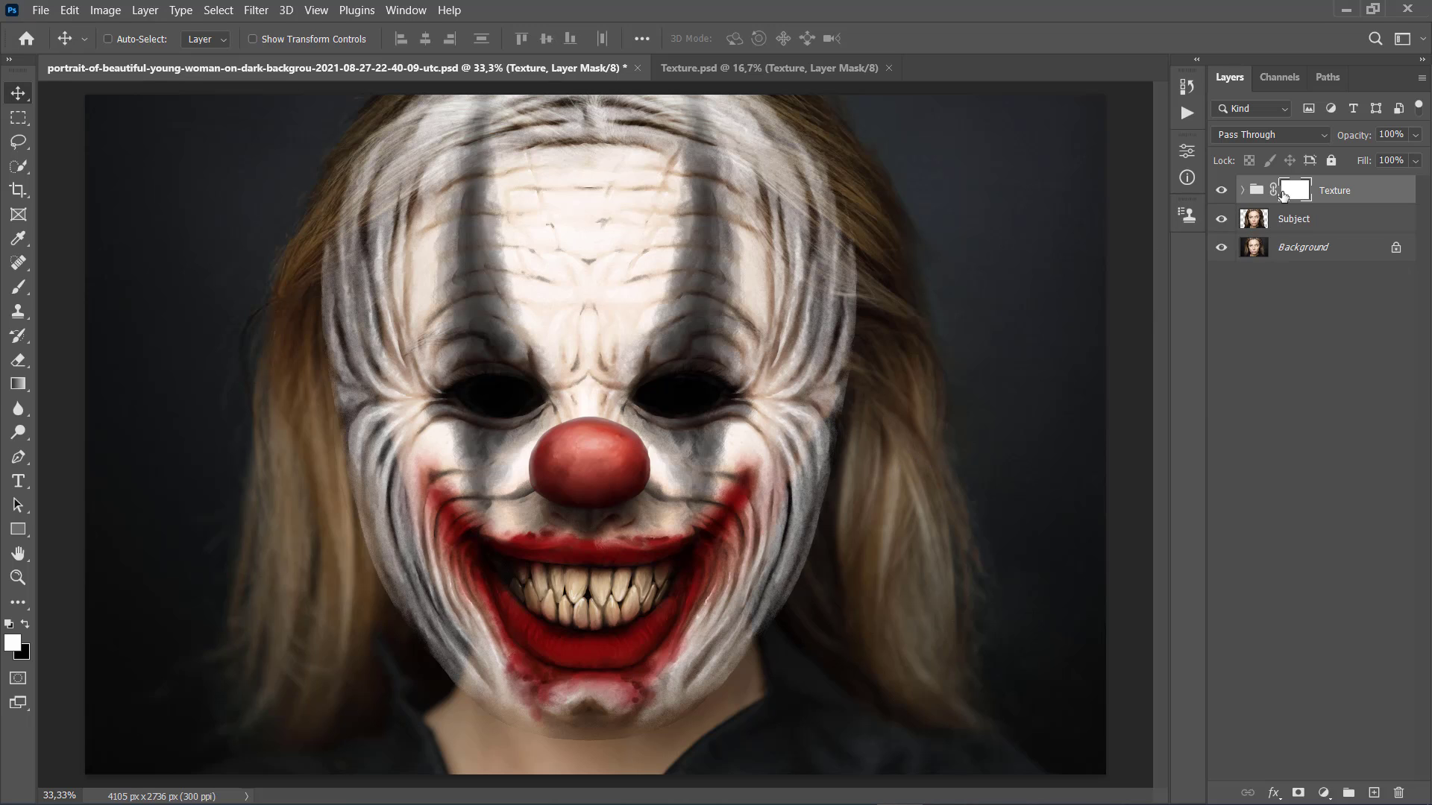
pyautogui.press('x')
pyautogui.press('b')
pyautogui.rightClick(591, 338)
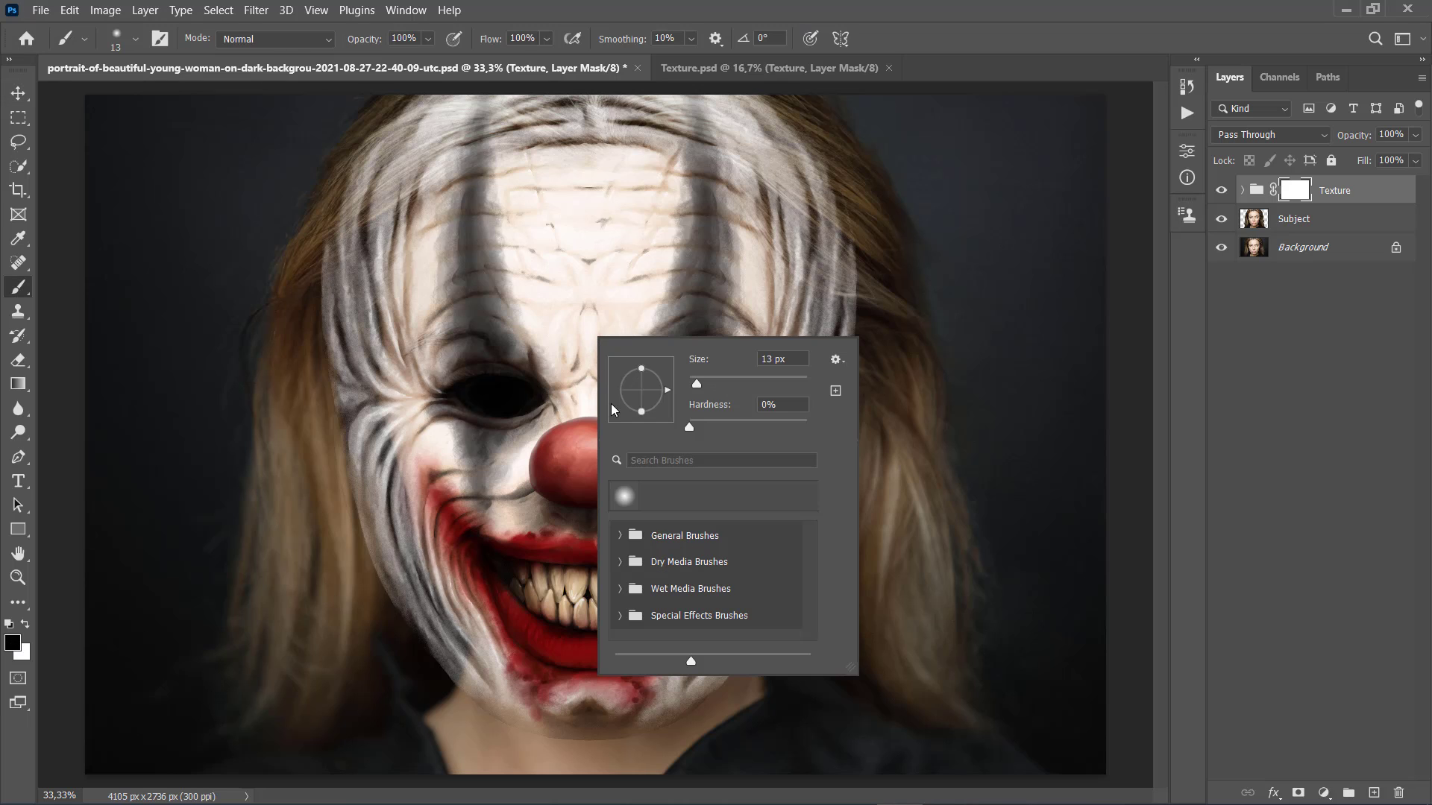
pyautogui.click(626, 504)
pyautogui.doubleClick(625, 504)
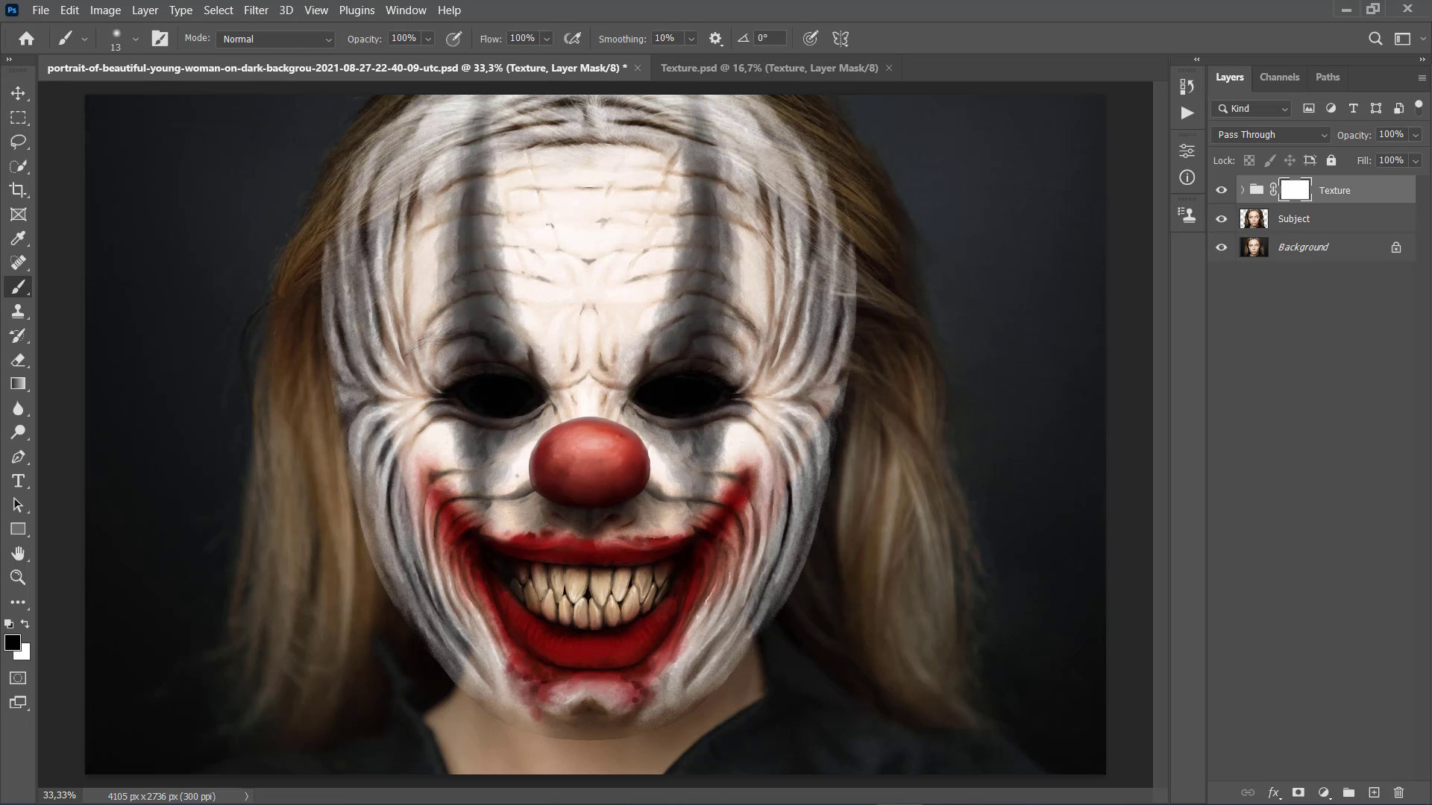
pyautogui.press(']')
pyautogui.press(']')
pyautogui.press(']')
pyautogui.press(']')
pyautogui.press(']')
pyautogui.press(']')
pyautogui.press(']')
pyautogui.press(']')
pyautogui.press(']')
pyautogui.press(']')
pyautogui.press(']')
pyautogui.press(']')
pyautogui.press(']')
pyautogui.press(']')
pyautogui.press(']')
pyautogui.press(']')
pyautogui.press(']')
pyautogui.press(']')
pyautogui.press(']')
pyautogui.press('[')
pyautogui.press('[')
pyautogui.press(']')
pyautogui.press(']')
pyautogui.moveTo(334, 200)
pyautogui.mouseDown()
pyautogui.moveTo(357, 147)
pyautogui.moveTo(304, 183)
pyautogui.moveTo(289, 336)
pyautogui.moveTo(309, 317)
pyautogui.moveTo(317, 359)
pyautogui.moveTo(322, 301)
pyautogui.moveTo(320, 336)
pyautogui.mouseUp()
# Reveal both of the woman's eyes by painting black on the Texture group's mask with a 175 px soft brush
pyautogui.press('[')
pyautogui.press('[')
pyautogui.press('[')
pyautogui.press('[')
pyautogui.press('[')
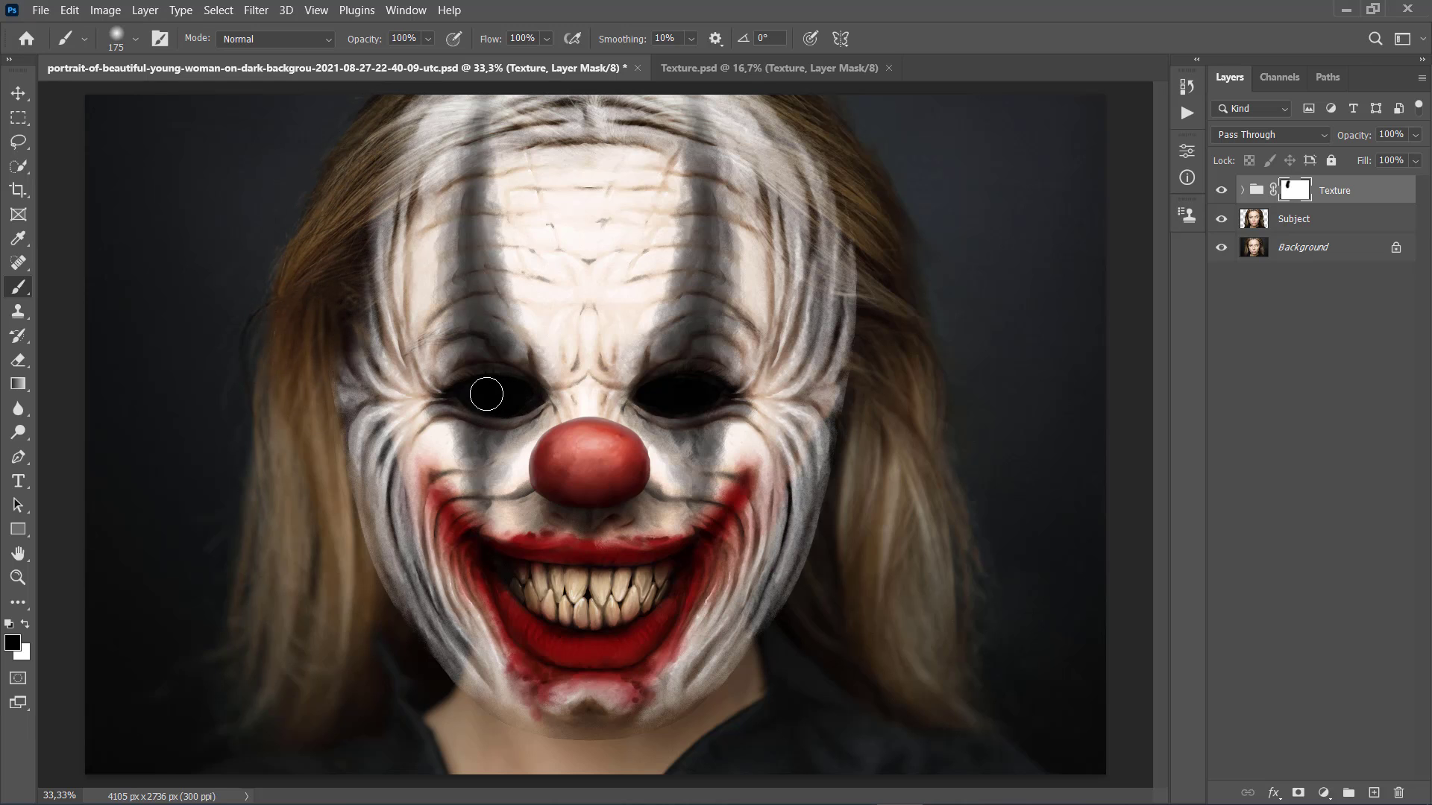
pyautogui.moveTo(486, 393)
pyautogui.mouseDown()
pyautogui.moveTo(522, 396)
pyautogui.moveTo(507, 399)
pyautogui.mouseUp()
pyautogui.press(']')
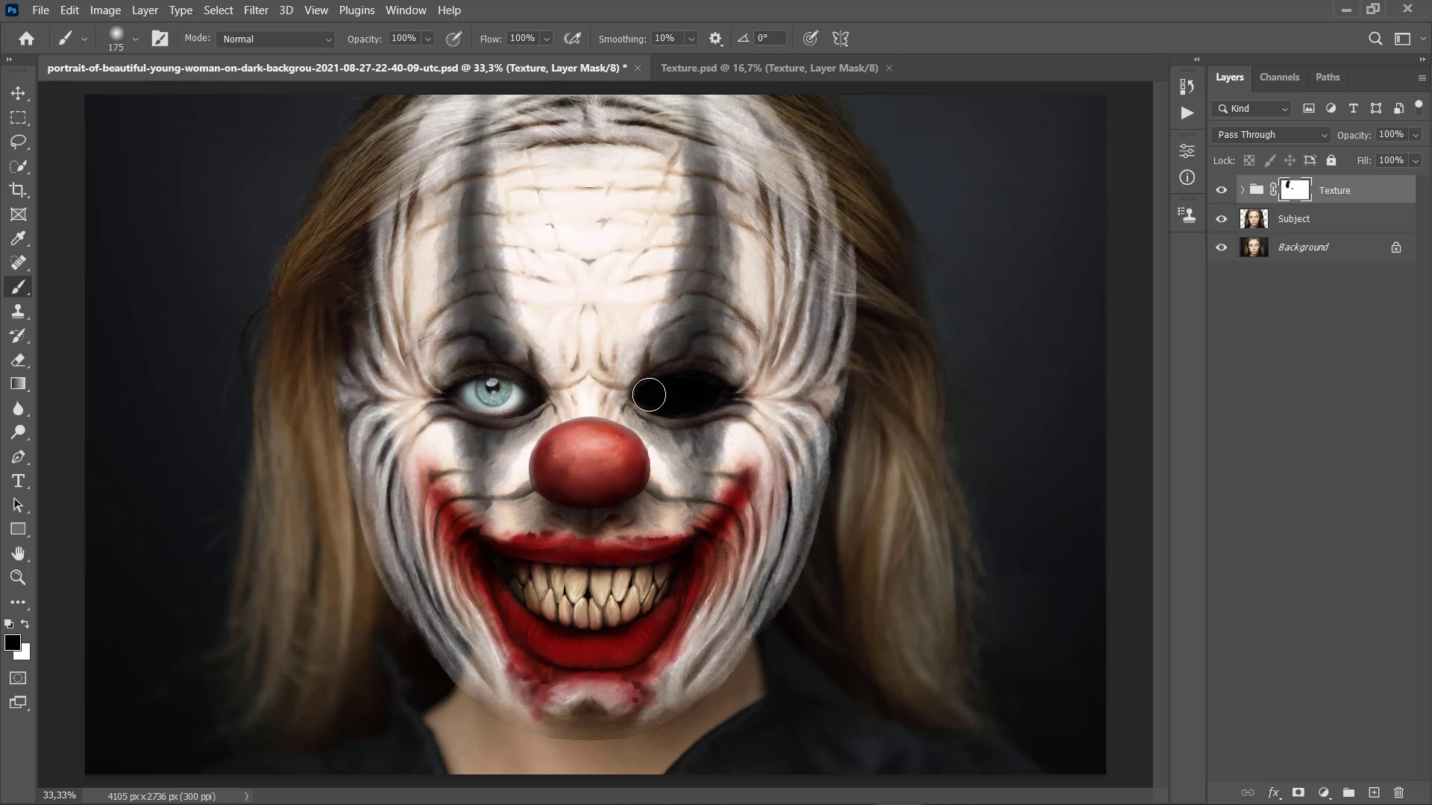
pyautogui.moveTo(648, 392)
pyautogui.mouseDown()
pyautogui.moveTo(698, 393)
pyautogui.moveTo(645, 391)
pyautogui.mouseUp()
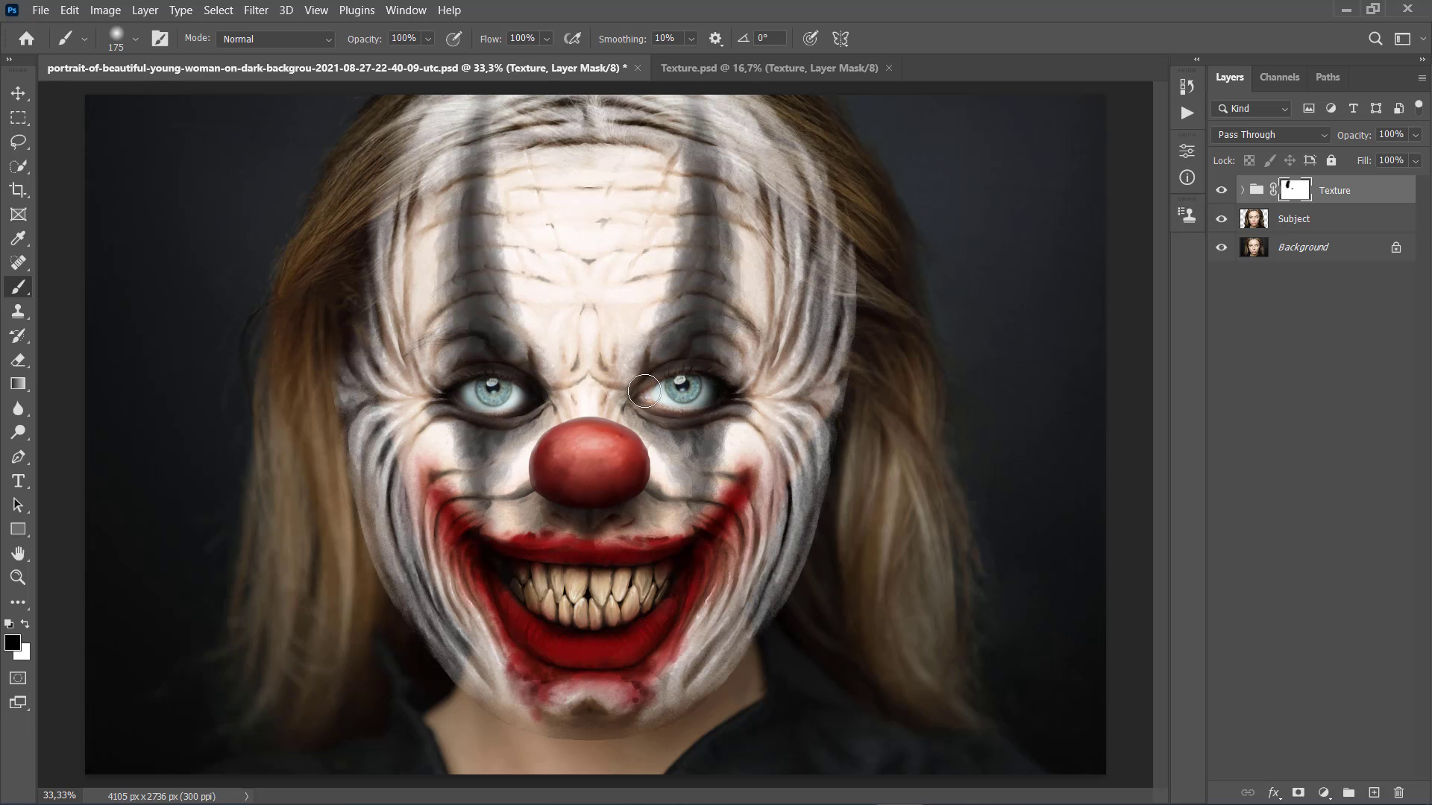
# Mask out the clown texture extending beyond the face outline, using soft black brushes of 400 px and 150 px
pyautogui.press(']')
pyautogui.press(']')
pyautogui.press(']')
pyautogui.press(']')
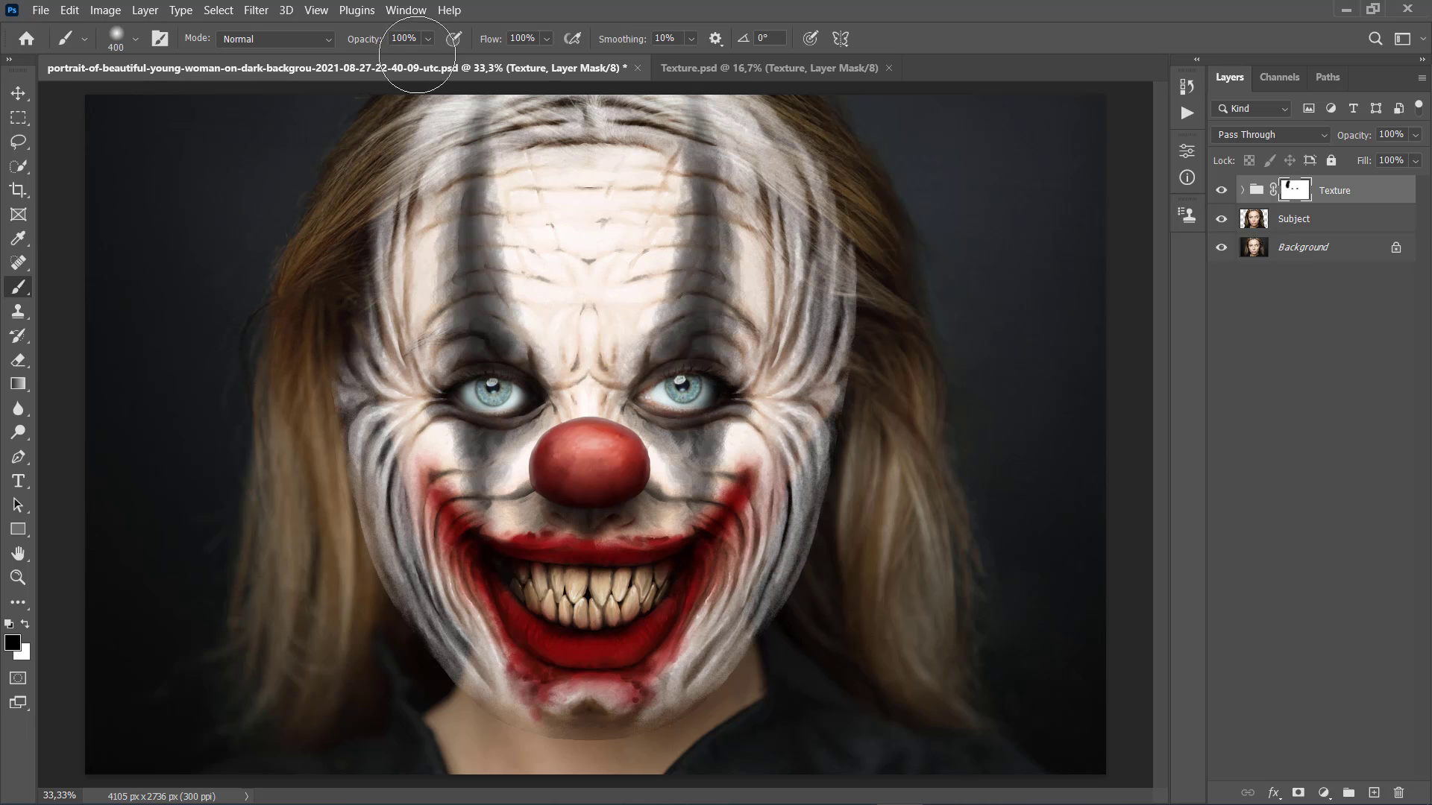
pyautogui.moveTo(267, 328)
pyautogui.mouseDown()
pyautogui.moveTo(303, 458)
pyautogui.moveTo(340, 549)
pyautogui.moveTo(308, 344)
pyautogui.moveTo(302, 433)
pyautogui.moveTo(325, 184)
pyautogui.moveTo(302, 424)
pyautogui.moveTo(341, 490)
pyautogui.moveTo(342, 533)
pyautogui.moveTo(343, 442)
pyautogui.moveTo(382, 567)
pyautogui.moveTo(362, 475)
pyautogui.moveTo(383, 544)
pyautogui.mouseUp()
pyautogui.press('[')
pyautogui.press('[')
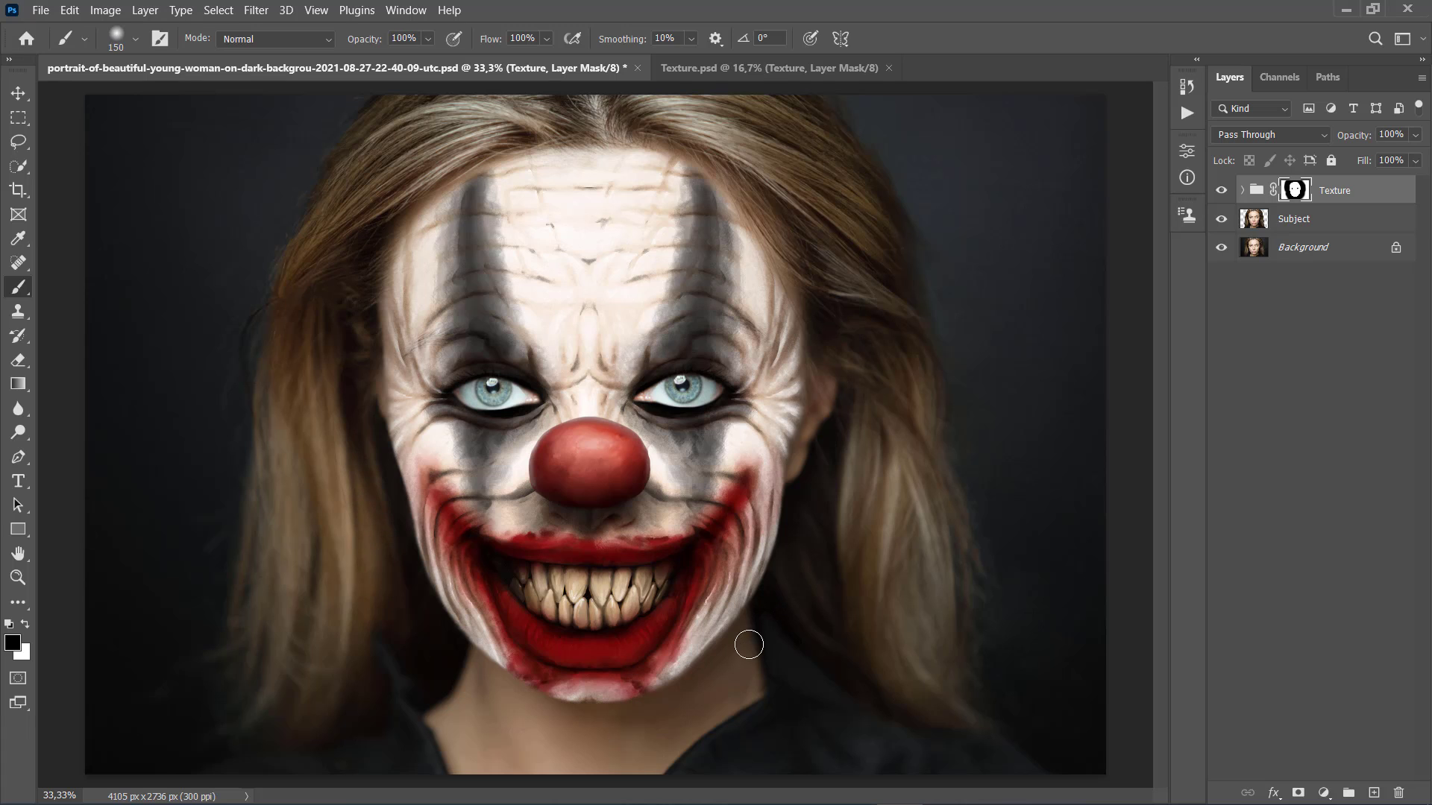
pyautogui.press('v')
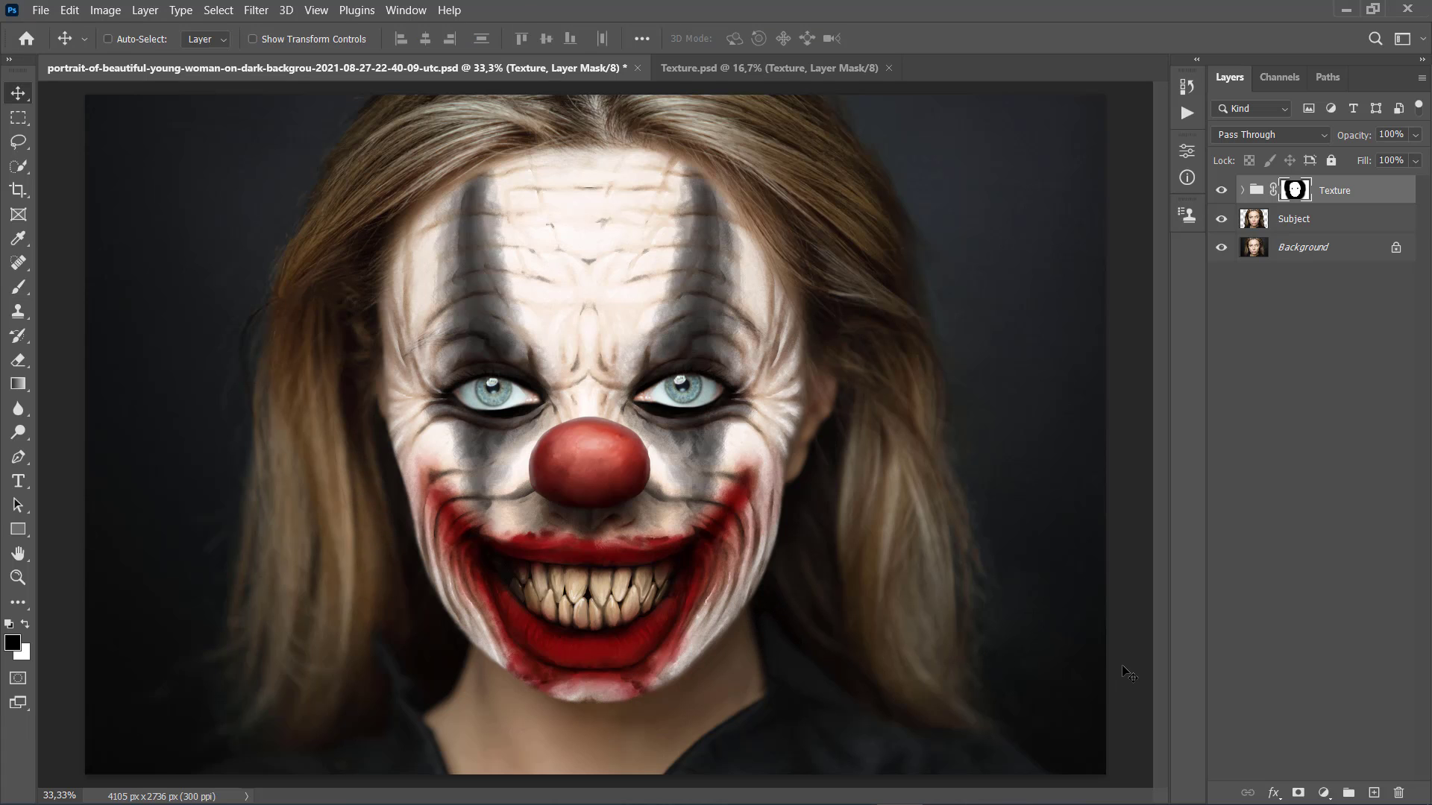
# Add a Levels adjustment layer named "Face_Brightness" above the Face layer and clip it to that layer
pyautogui.click(1243, 191)
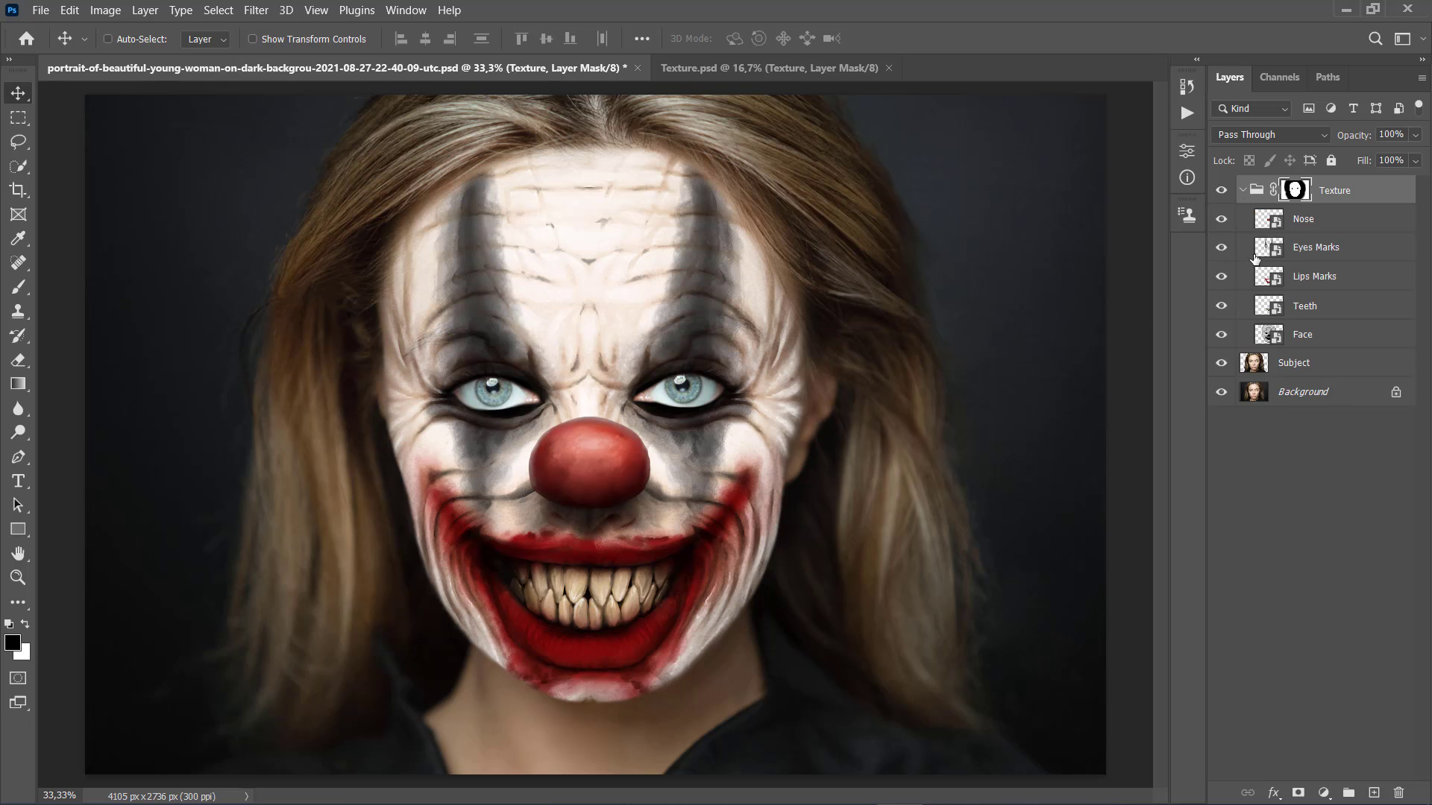
pyautogui.click(1316, 337)
pyautogui.click(145, 12)
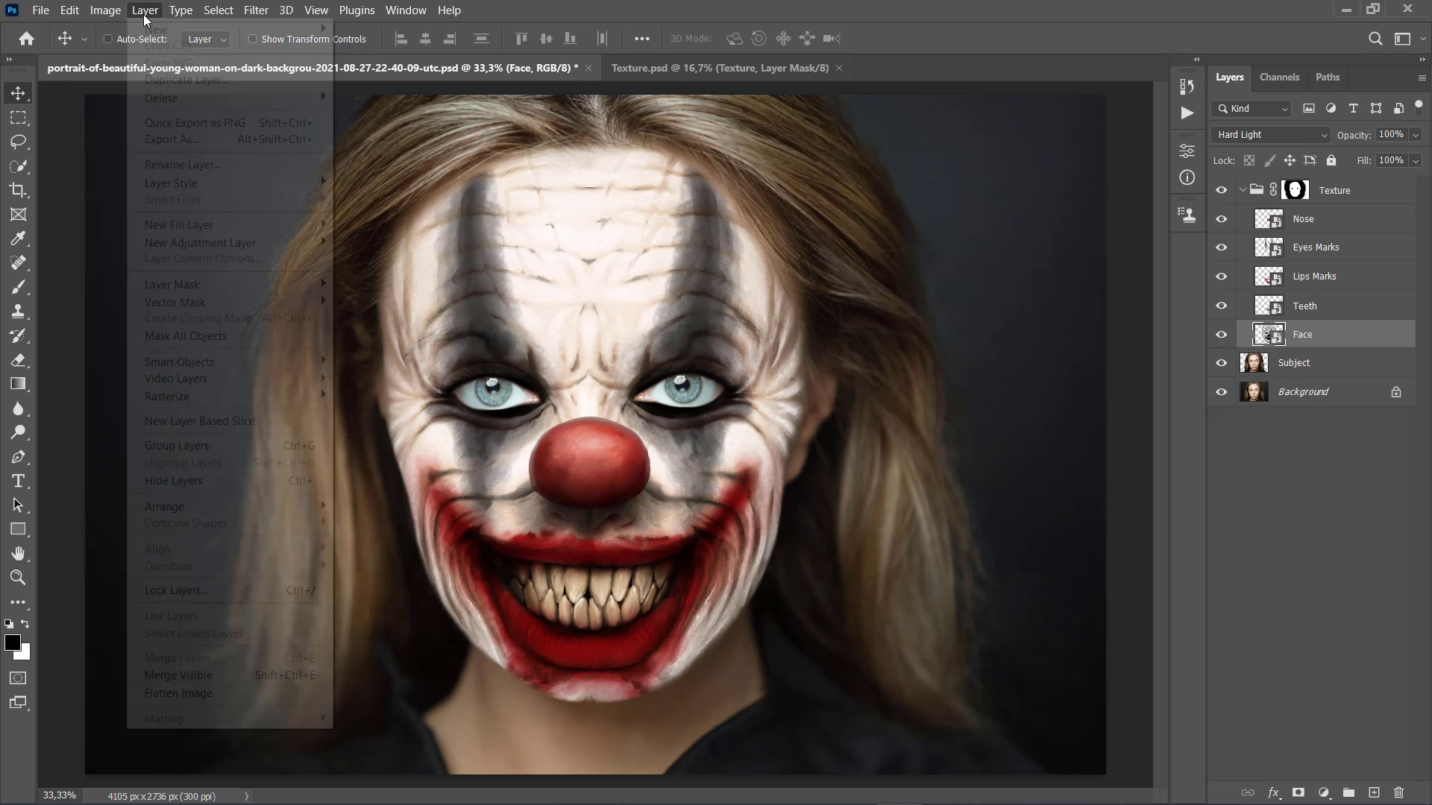
pyautogui.moveTo(164, 243)
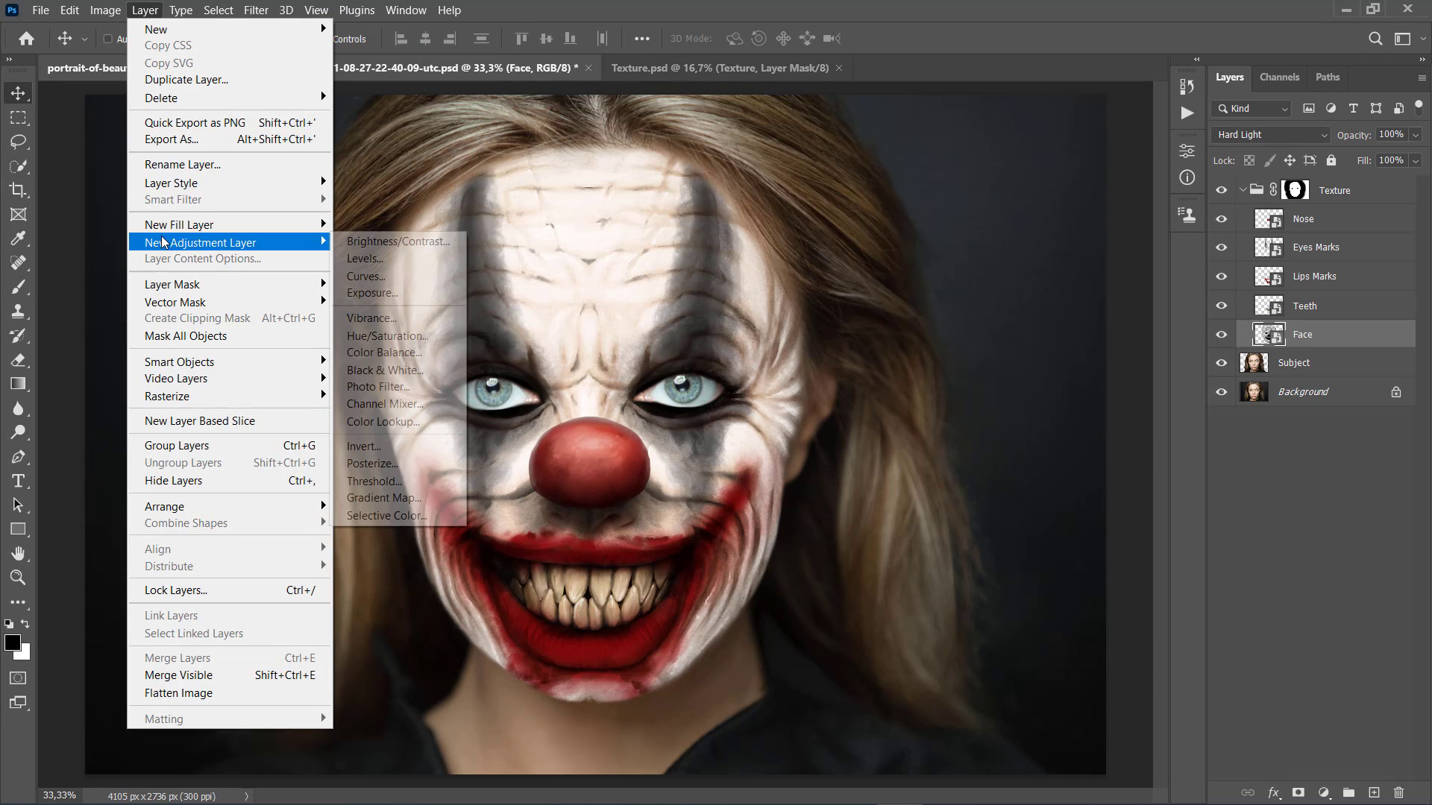
pyautogui.click(373, 258)
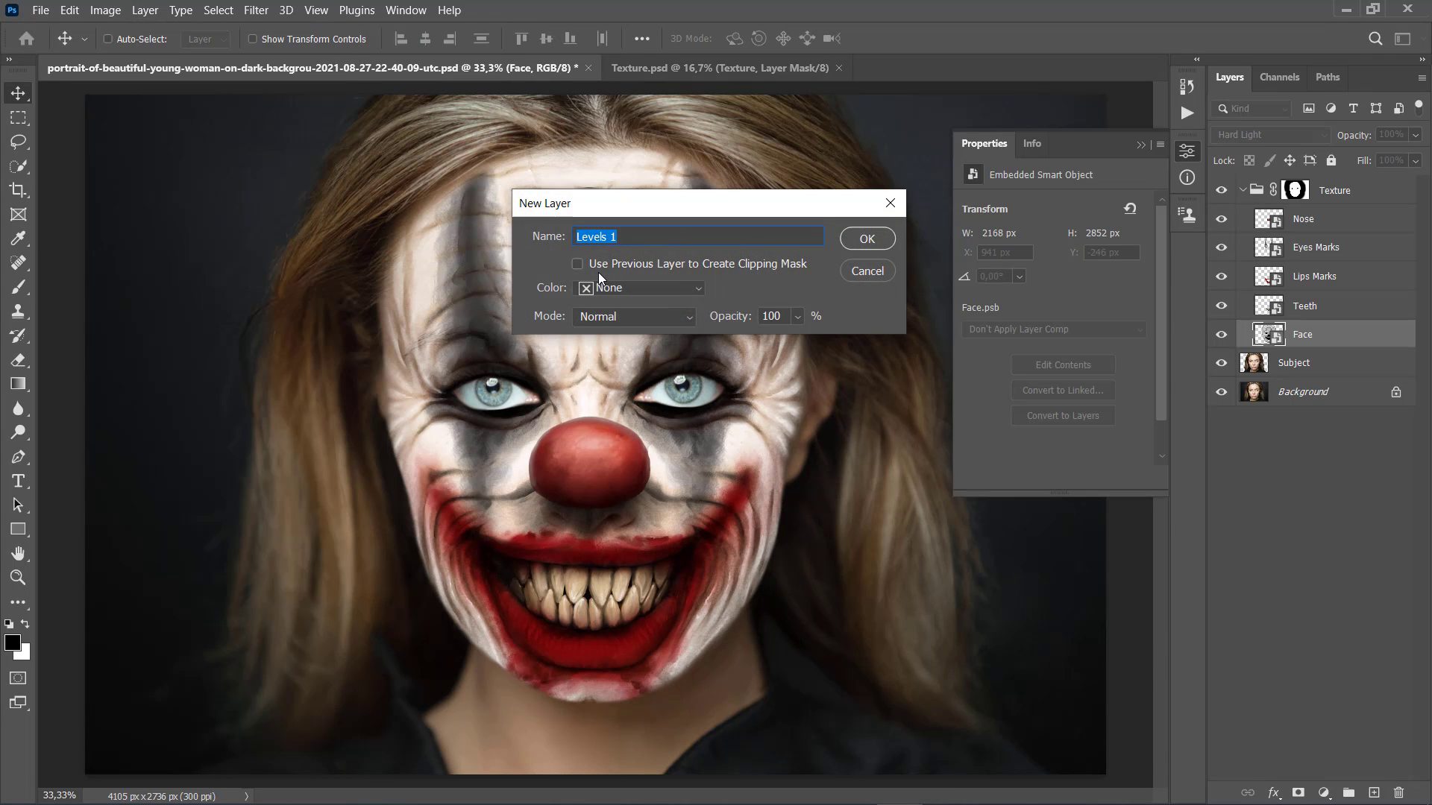
pyautogui.write('Face_Brightness')
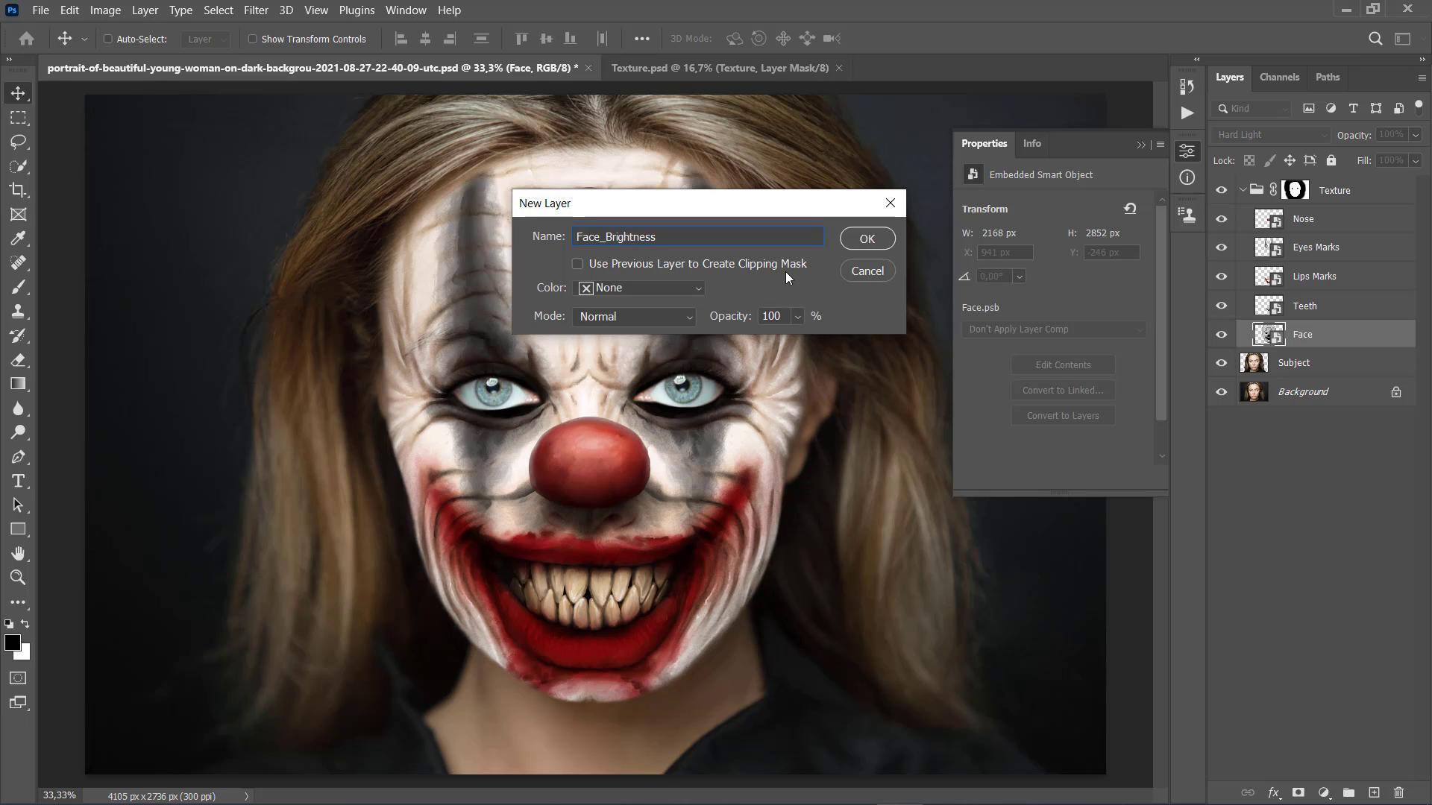
pyautogui.click(884, 241)
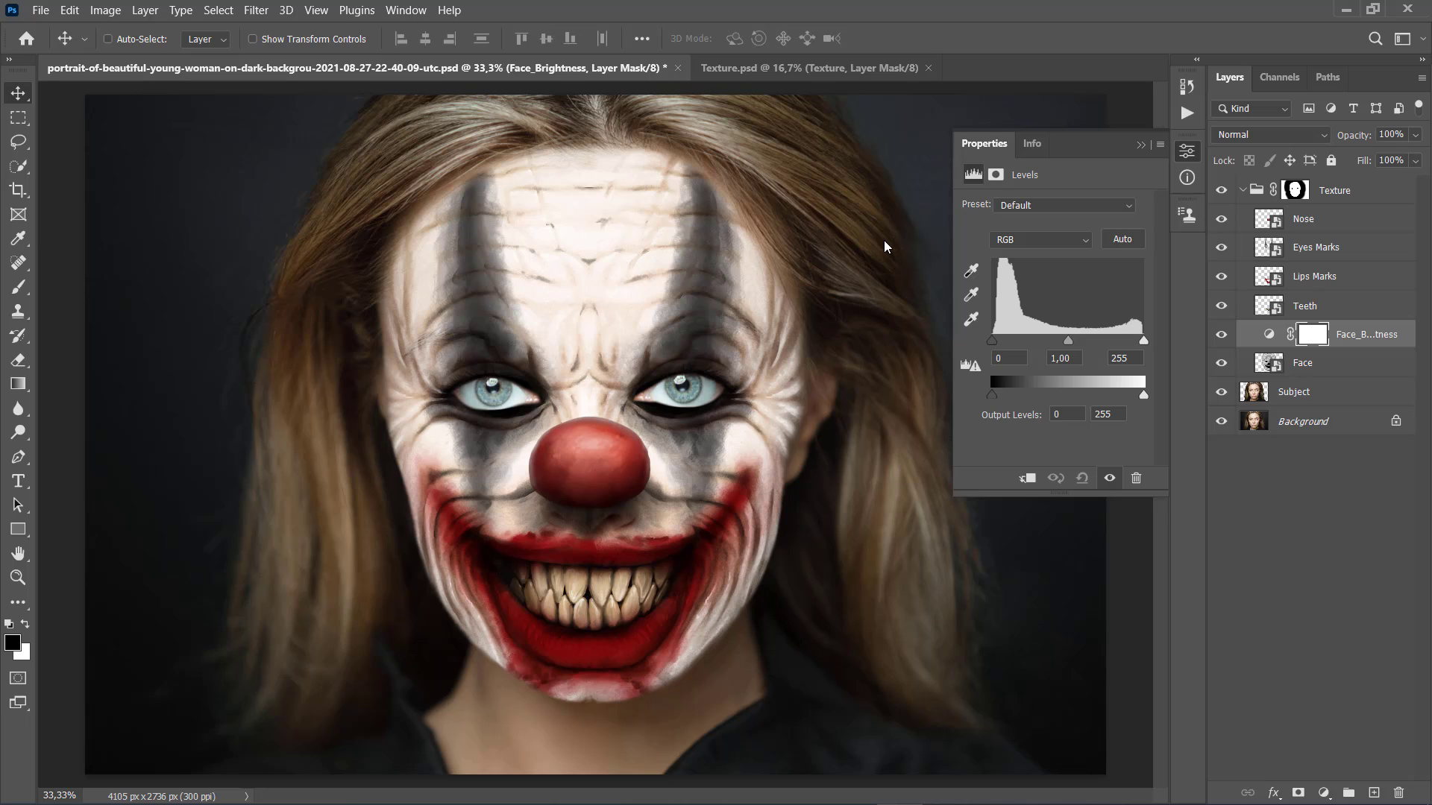
pyautogui.hotkey('ctrl', 'alt', 'g')
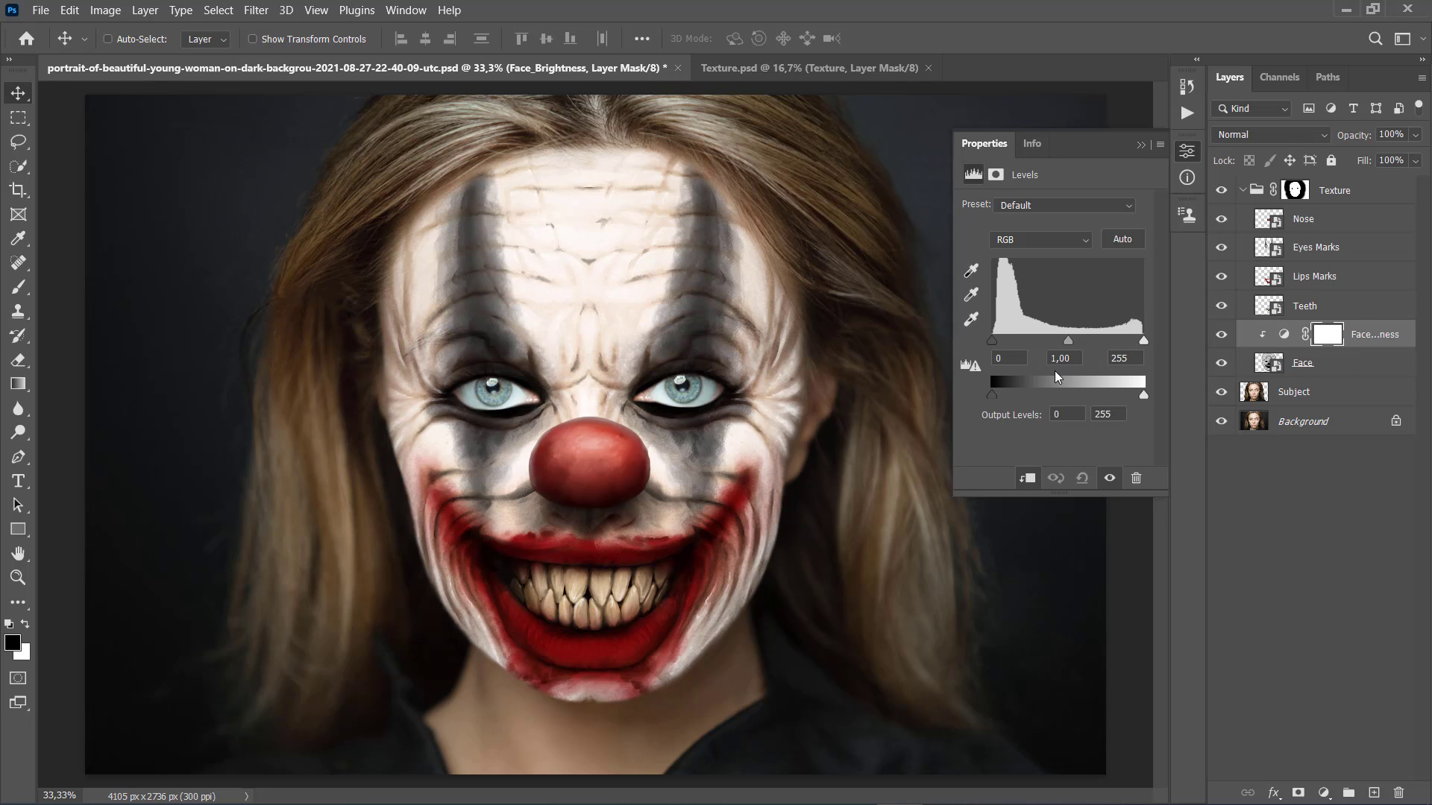
# Set the midtone input level of the Face_Brightness adjustment to 0,6 and collapse the Texture group
pyautogui.click(1070, 358)
pyautogui.write('0,6')
pyautogui.press('Return')
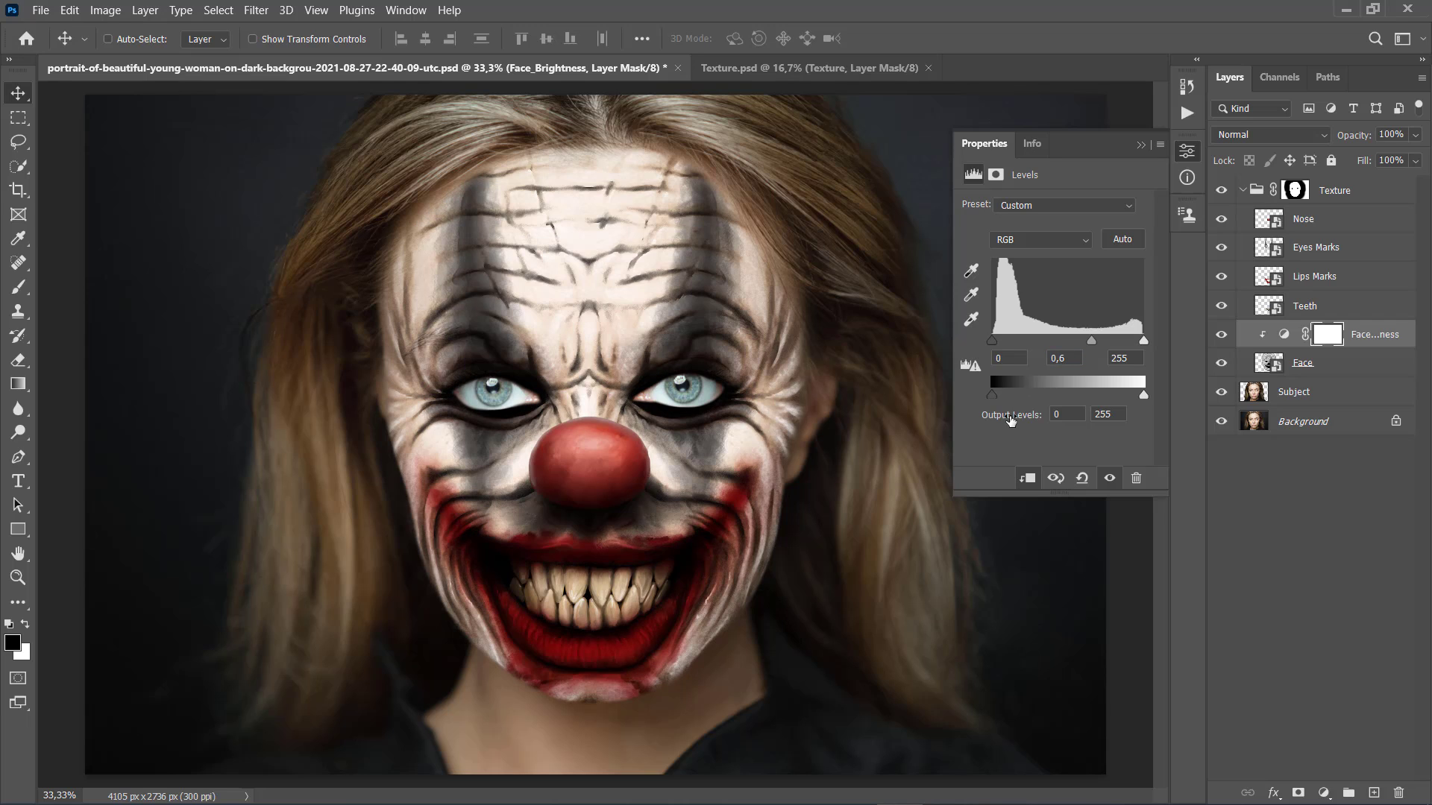
pyautogui.click(1140, 145)
pyautogui.click(1243, 191)
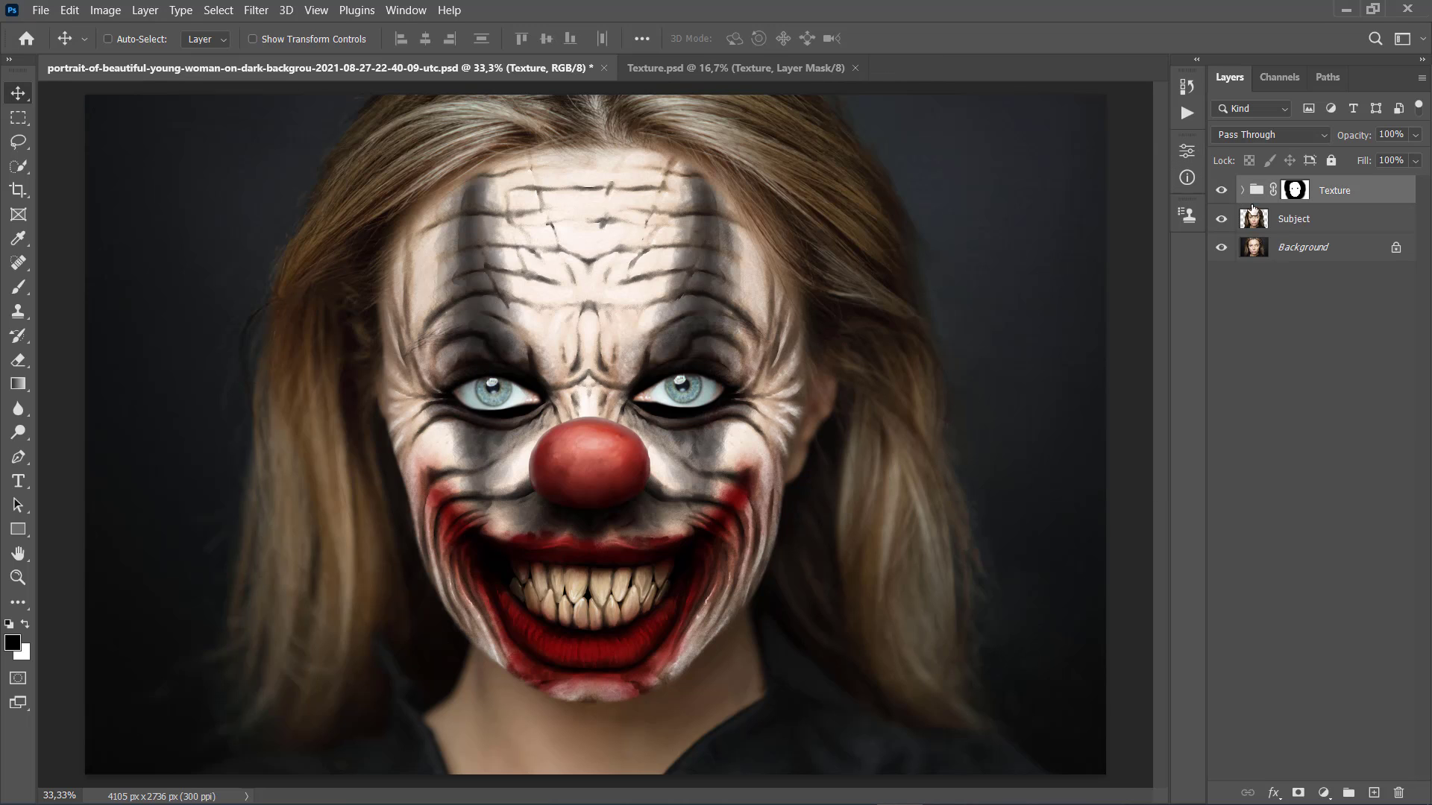
# Add a Black & White adjustment layer named "Subject_Saturation" above the Subject layer and clip it to that layer
pyautogui.click(1296, 222)
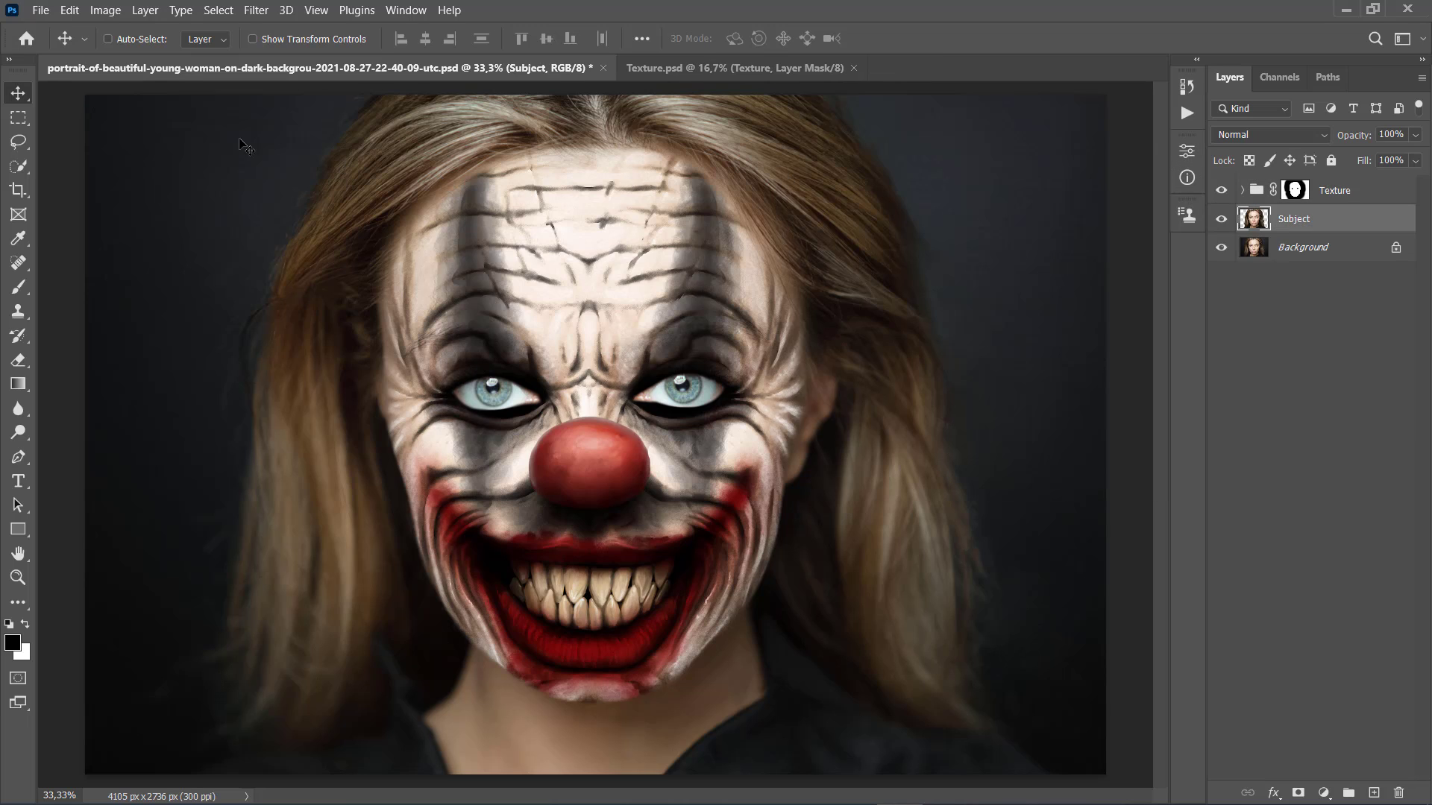
pyautogui.click(144, 10)
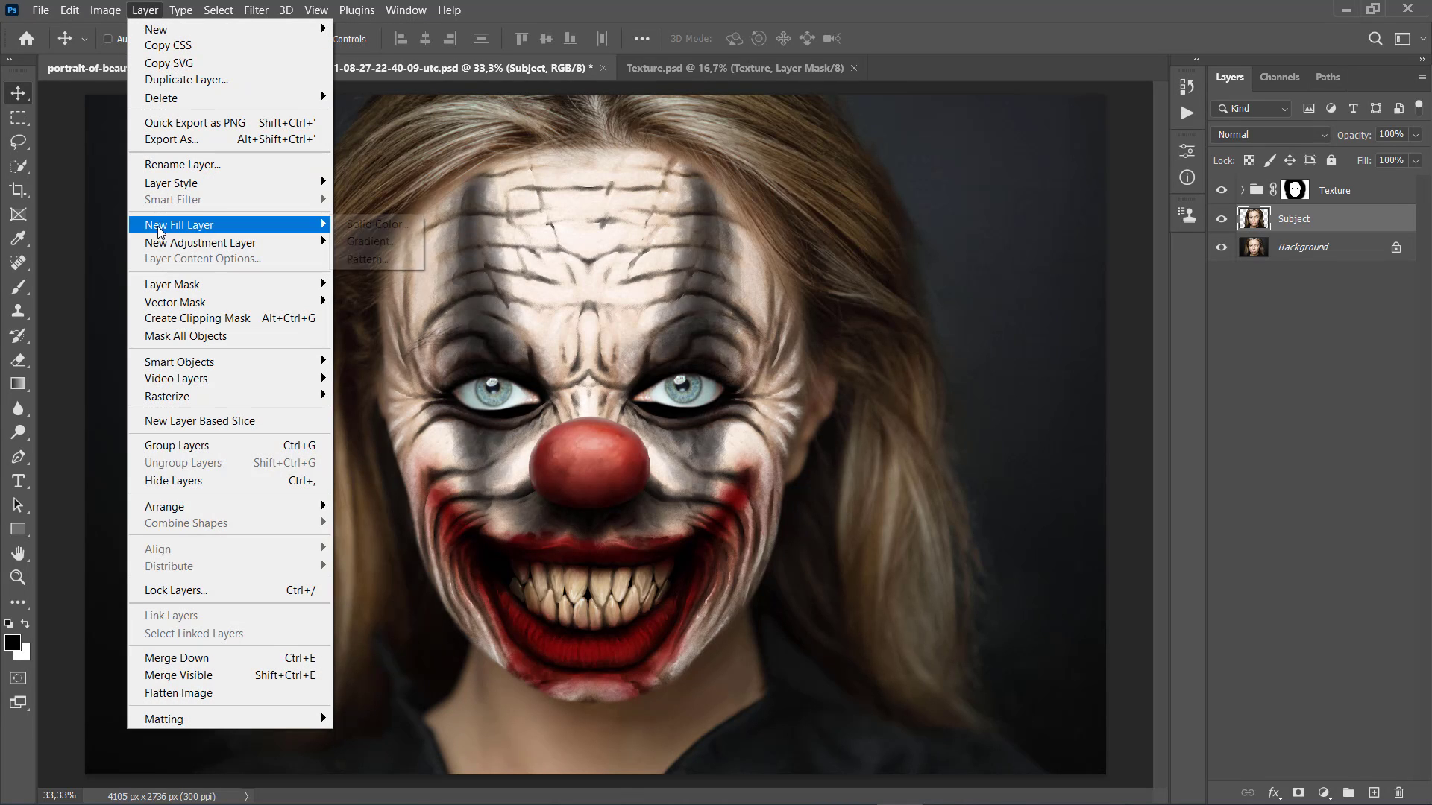
pyautogui.moveTo(304, 249)
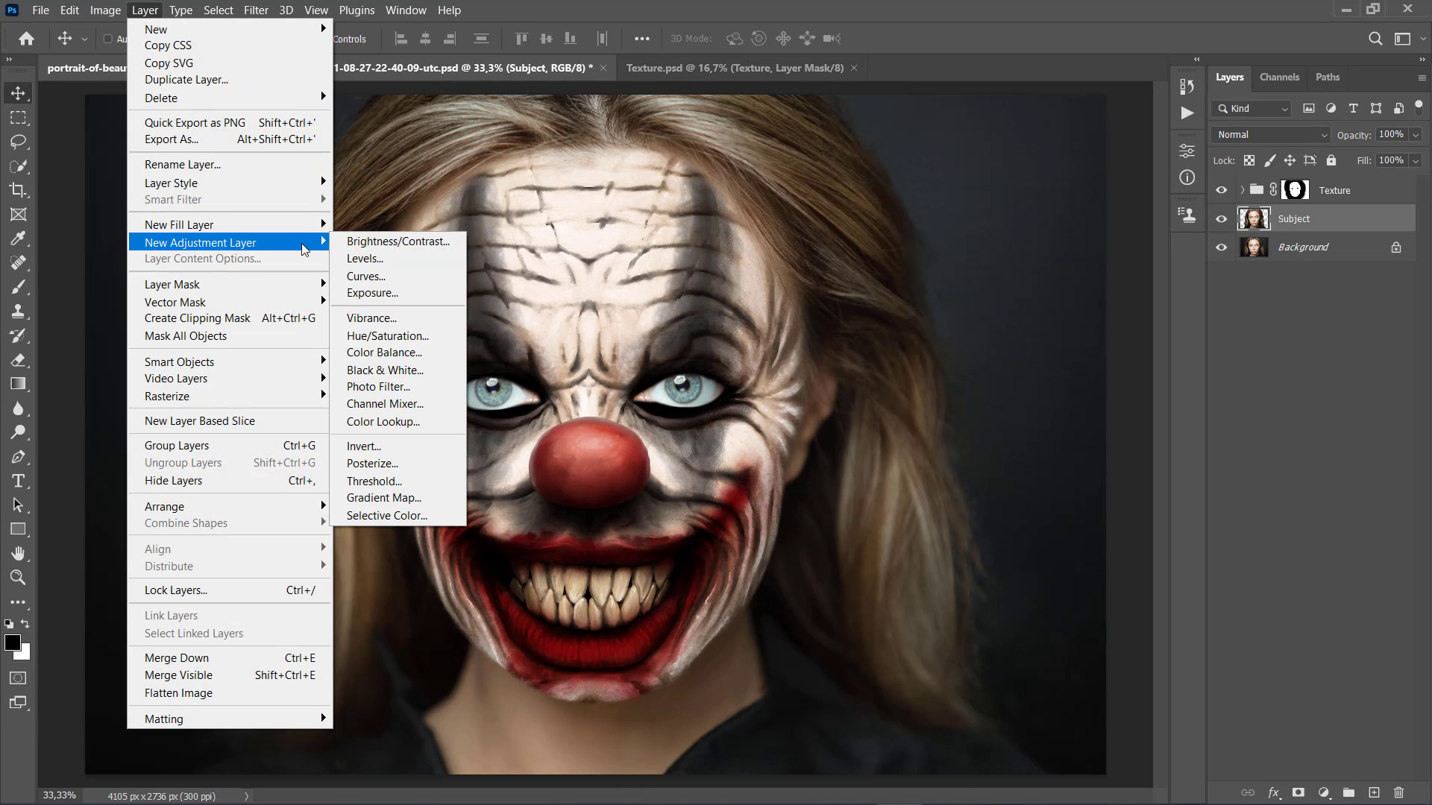
pyautogui.click(392, 371)
pyautogui.write('S')
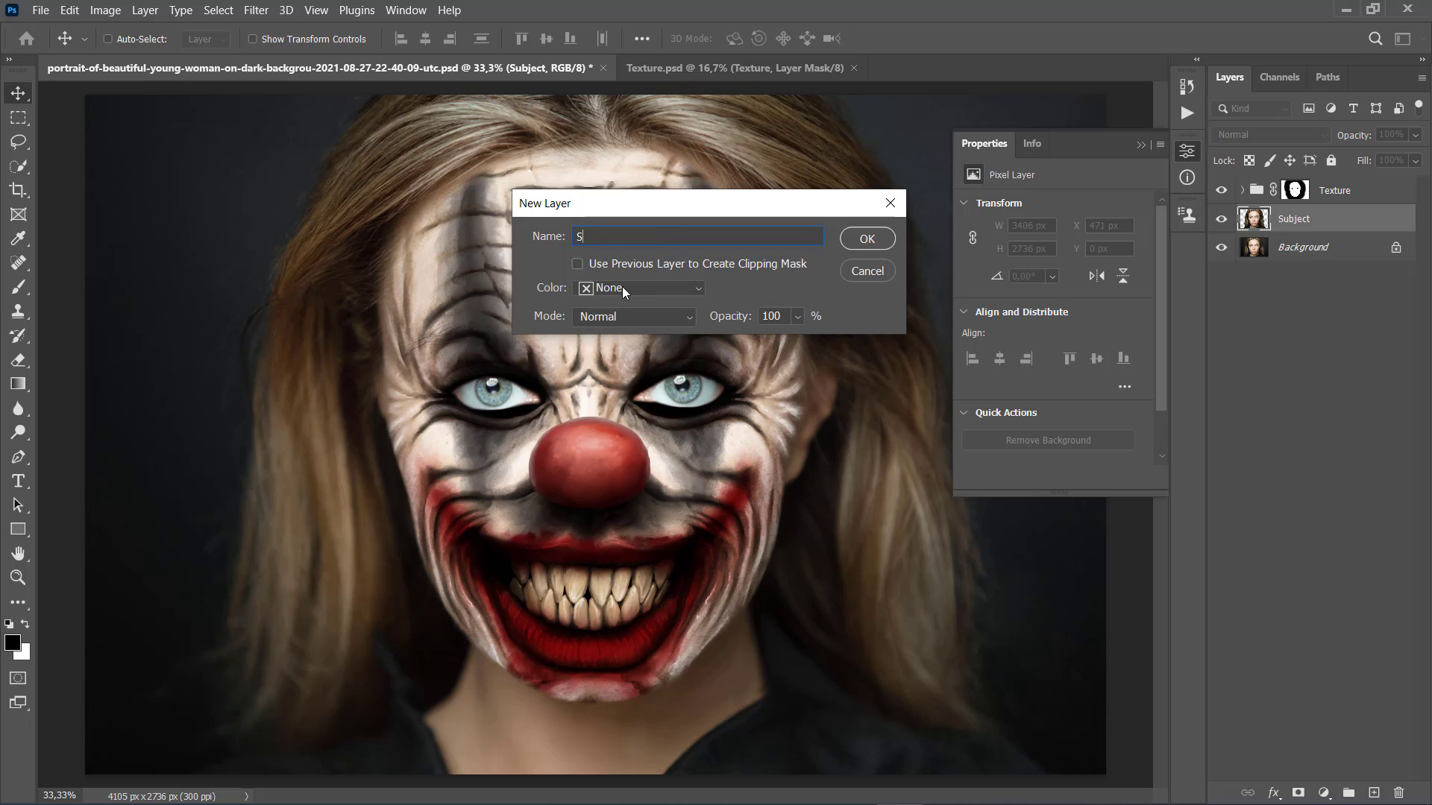
pyautogui.write('ubject_Saturation')
pyautogui.click(865, 238)
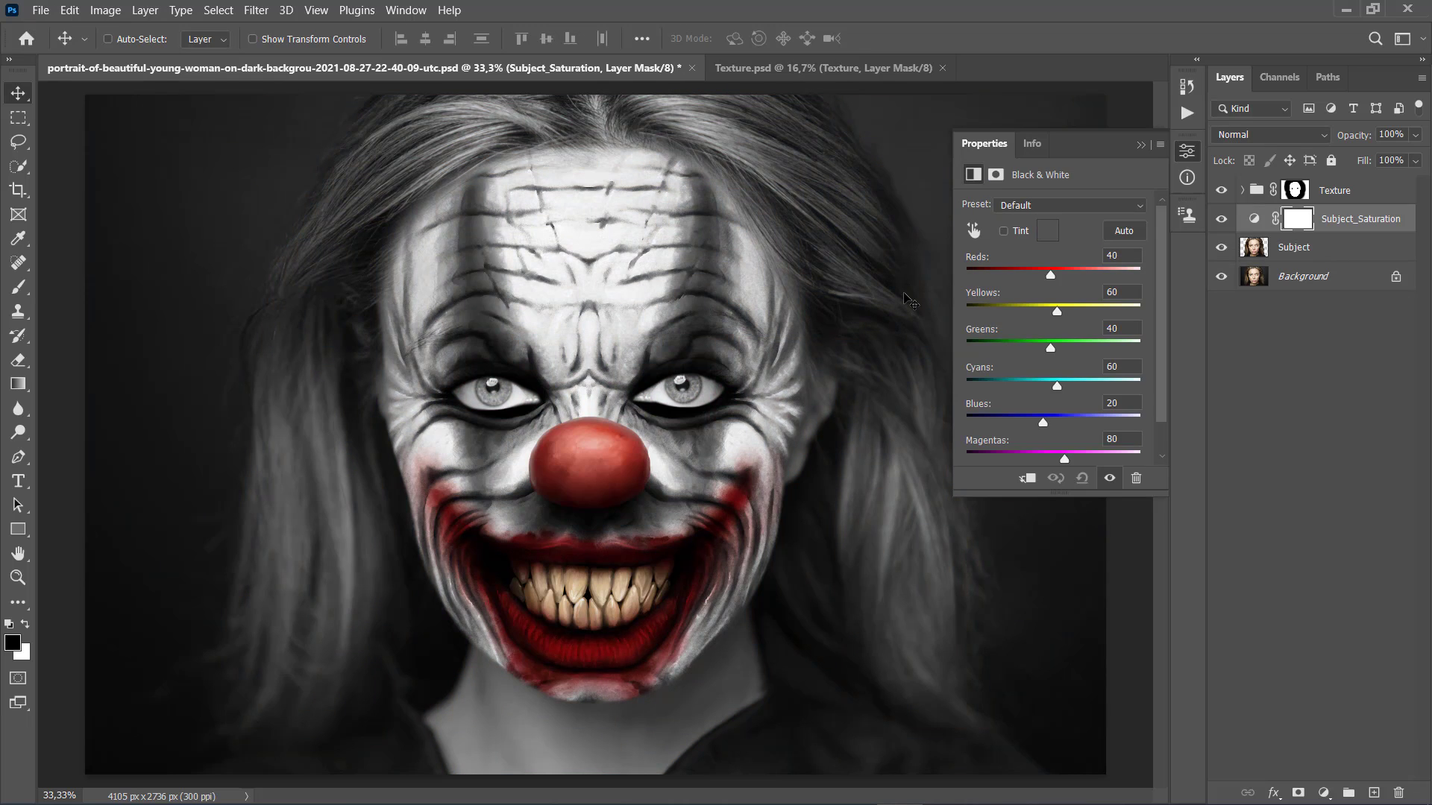
pyautogui.click(1027, 478)
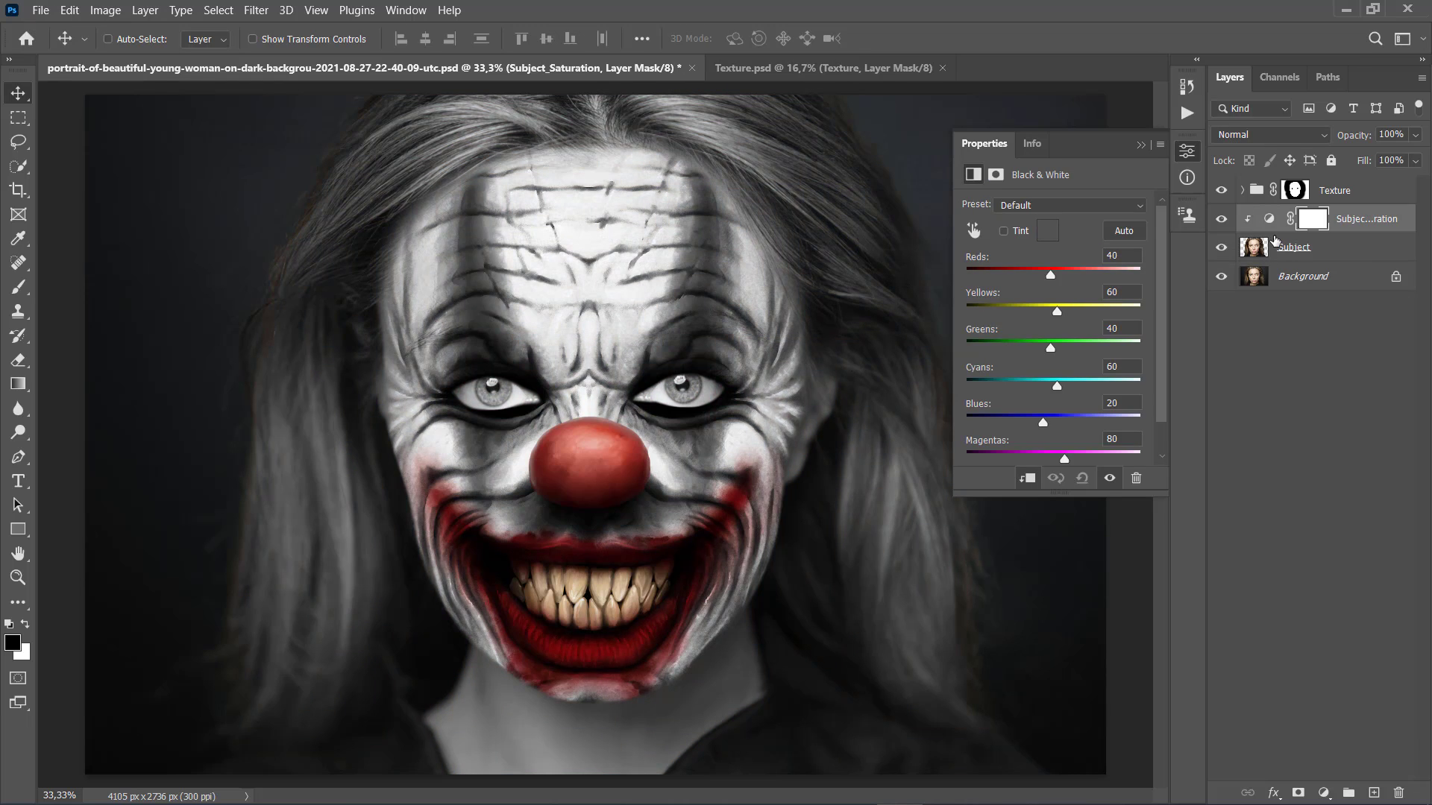
# Set the Subject_Saturation adjustment layer's blend mode to Color and its opacity to 80%
pyautogui.click(1245, 141)
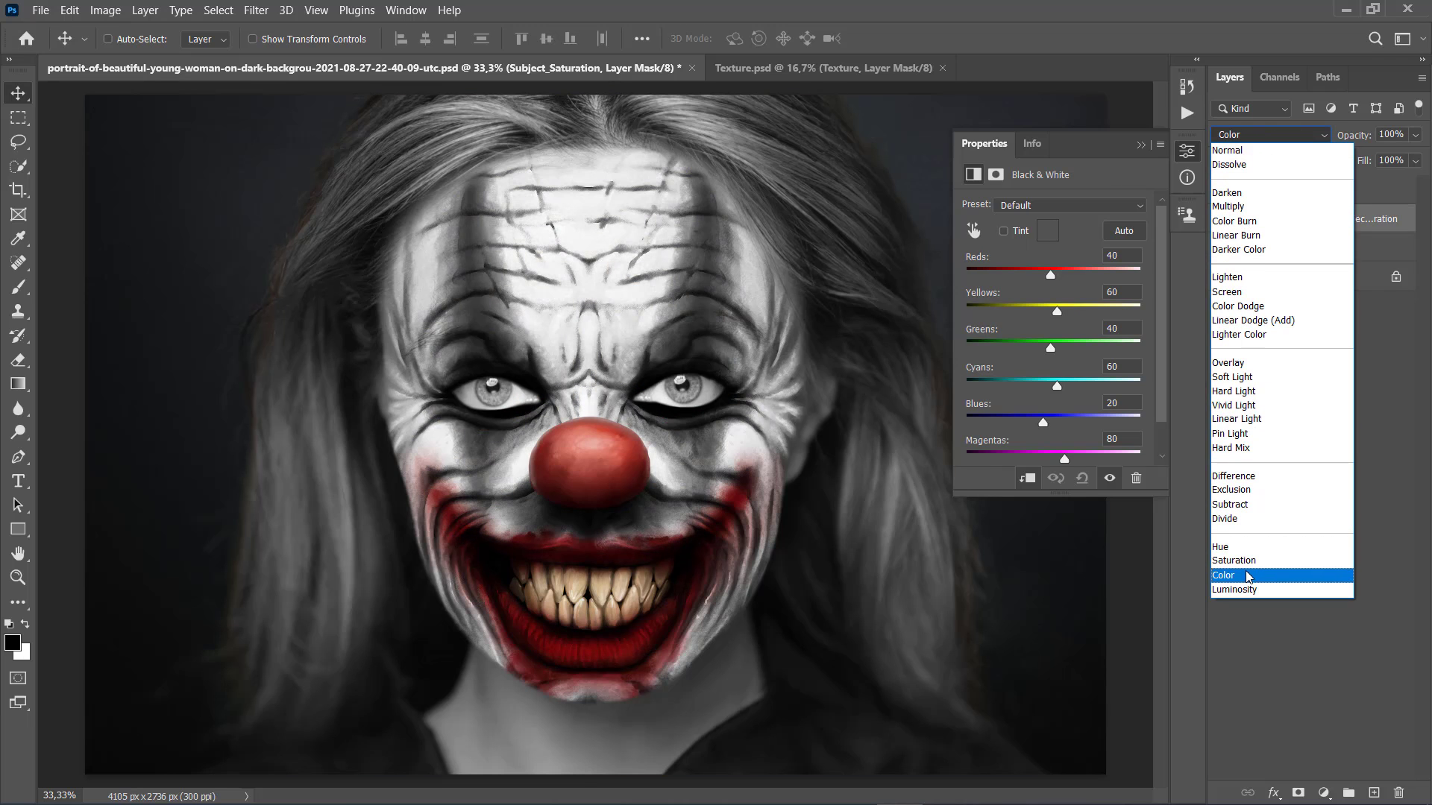
pyautogui.click(1238, 578)
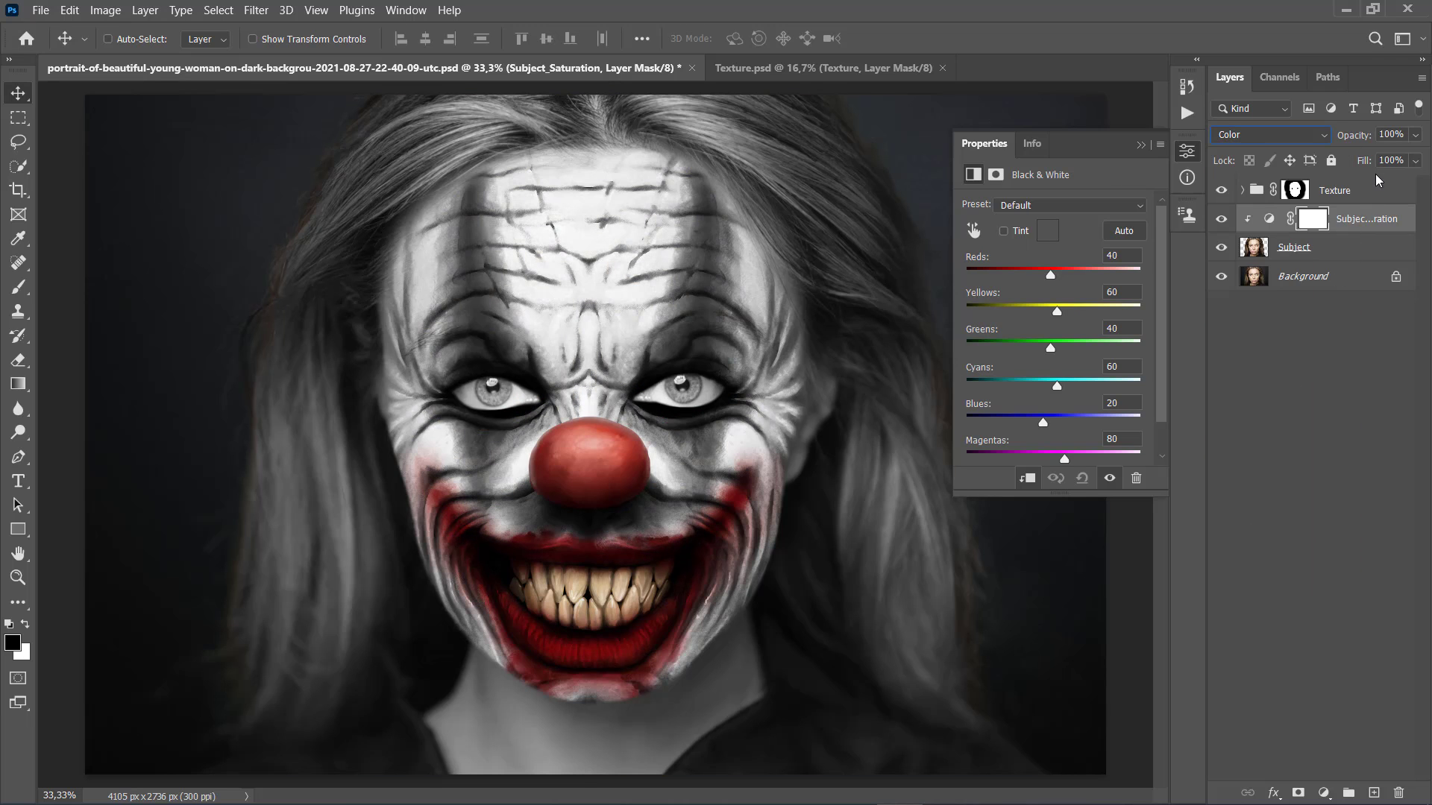
pyautogui.moveTo(1389, 135); pyautogui.dragTo(1377, 139)
pyautogui.write('8')
pyautogui.click(1141, 147)
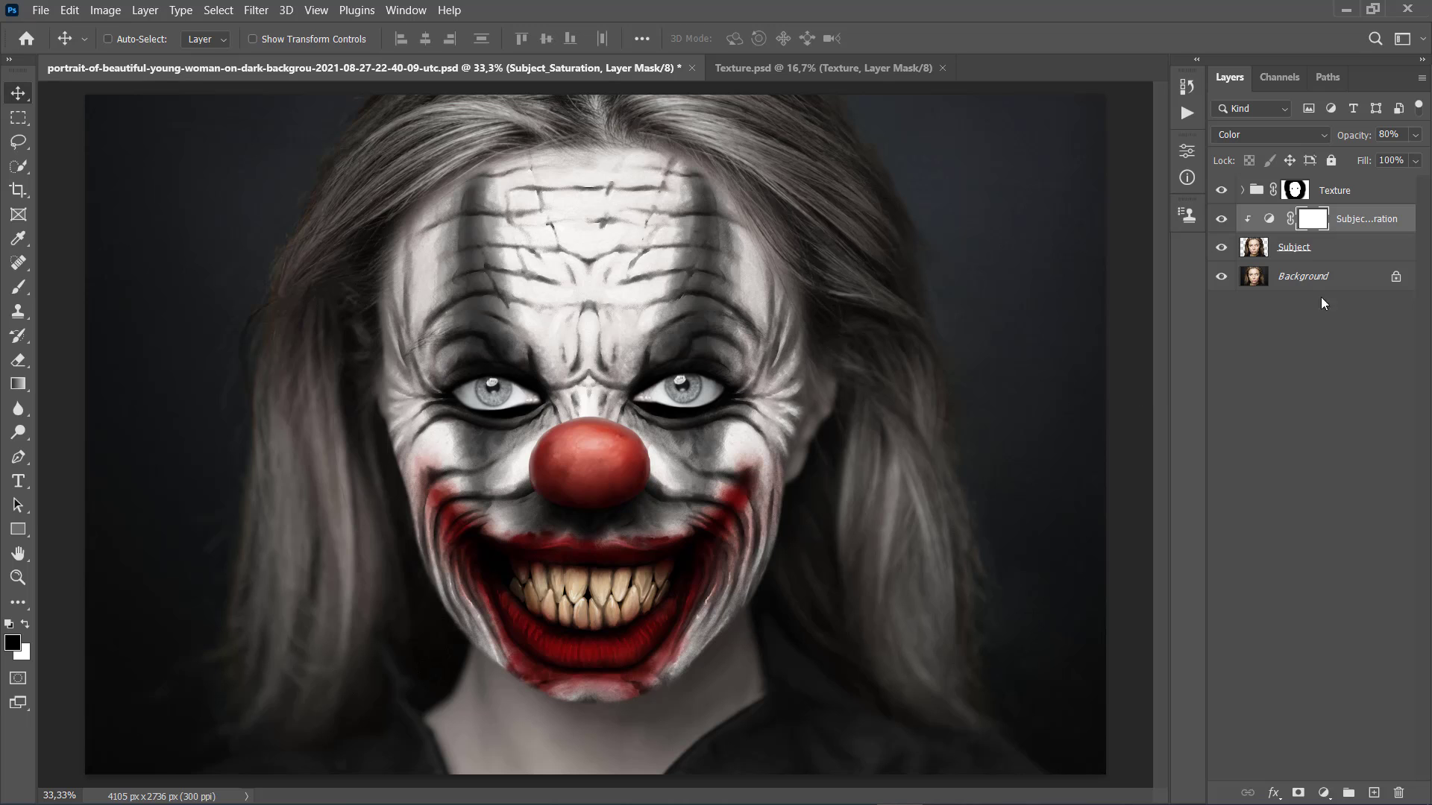
# Place the abstract-grunge-wall image as an embedded object above the Texture group, sized to cover the whole canvas
pyautogui.click(1342, 194)
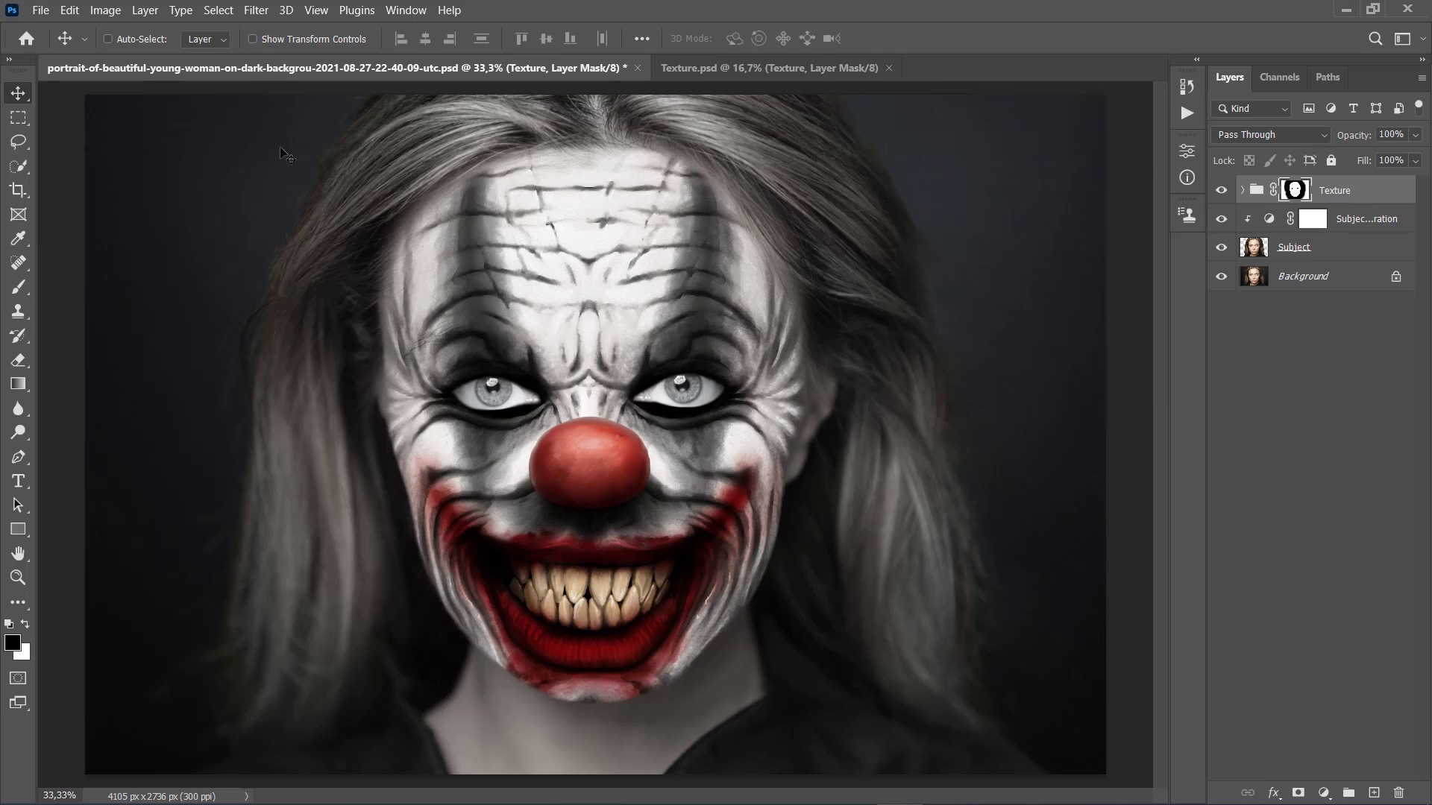
pyautogui.click(40, 10)
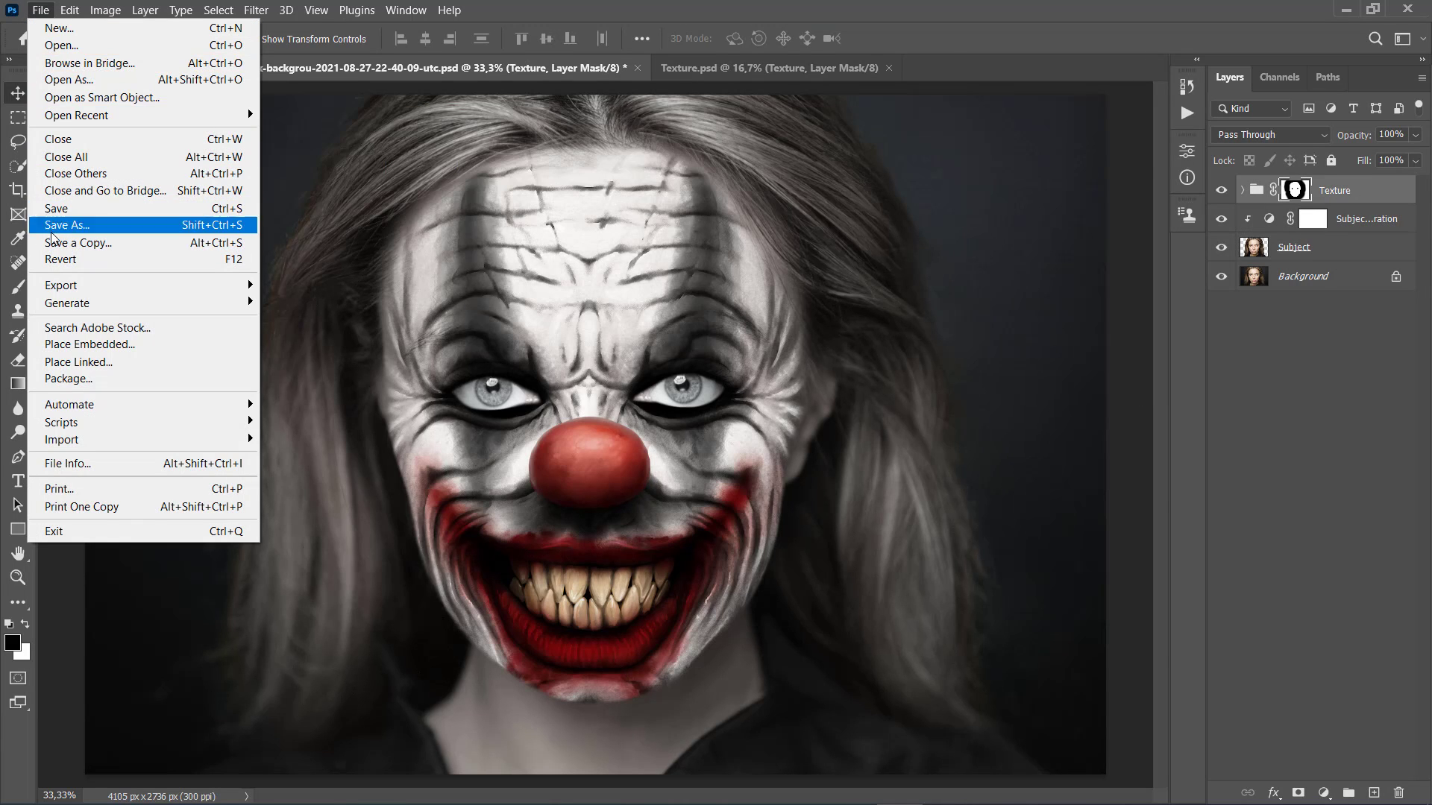
pyautogui.click(84, 346)
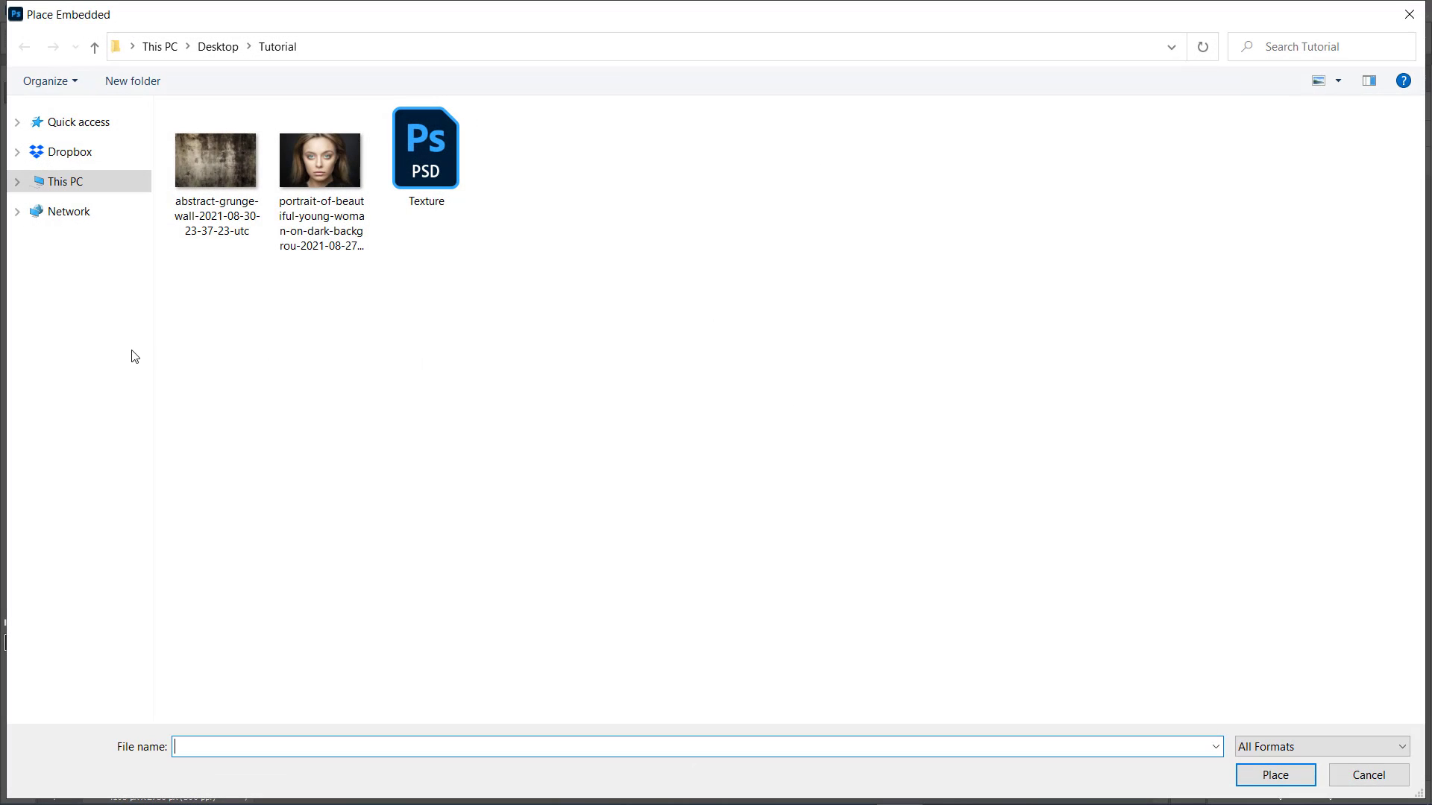
pyautogui.click(226, 223)
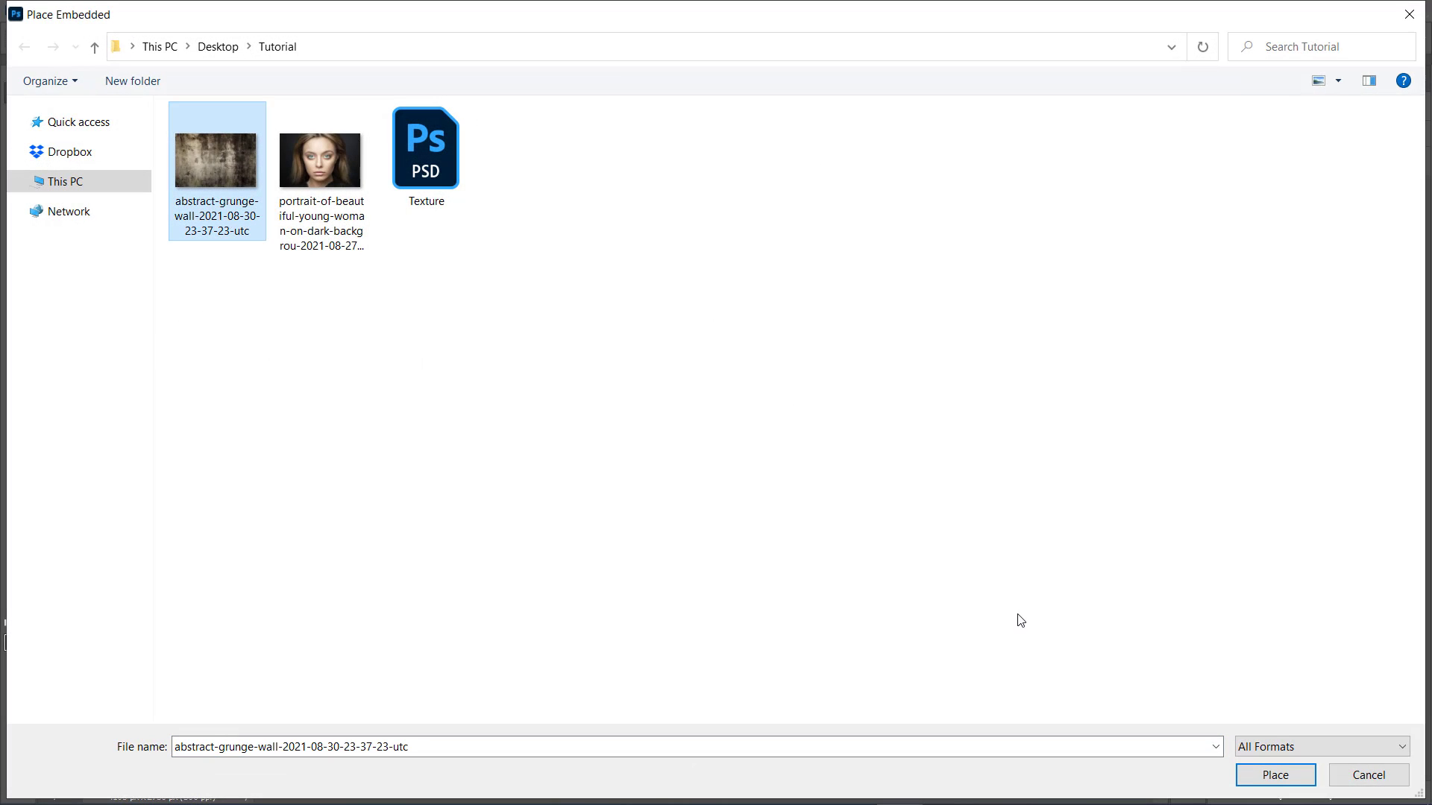
pyautogui.click(1275, 773)
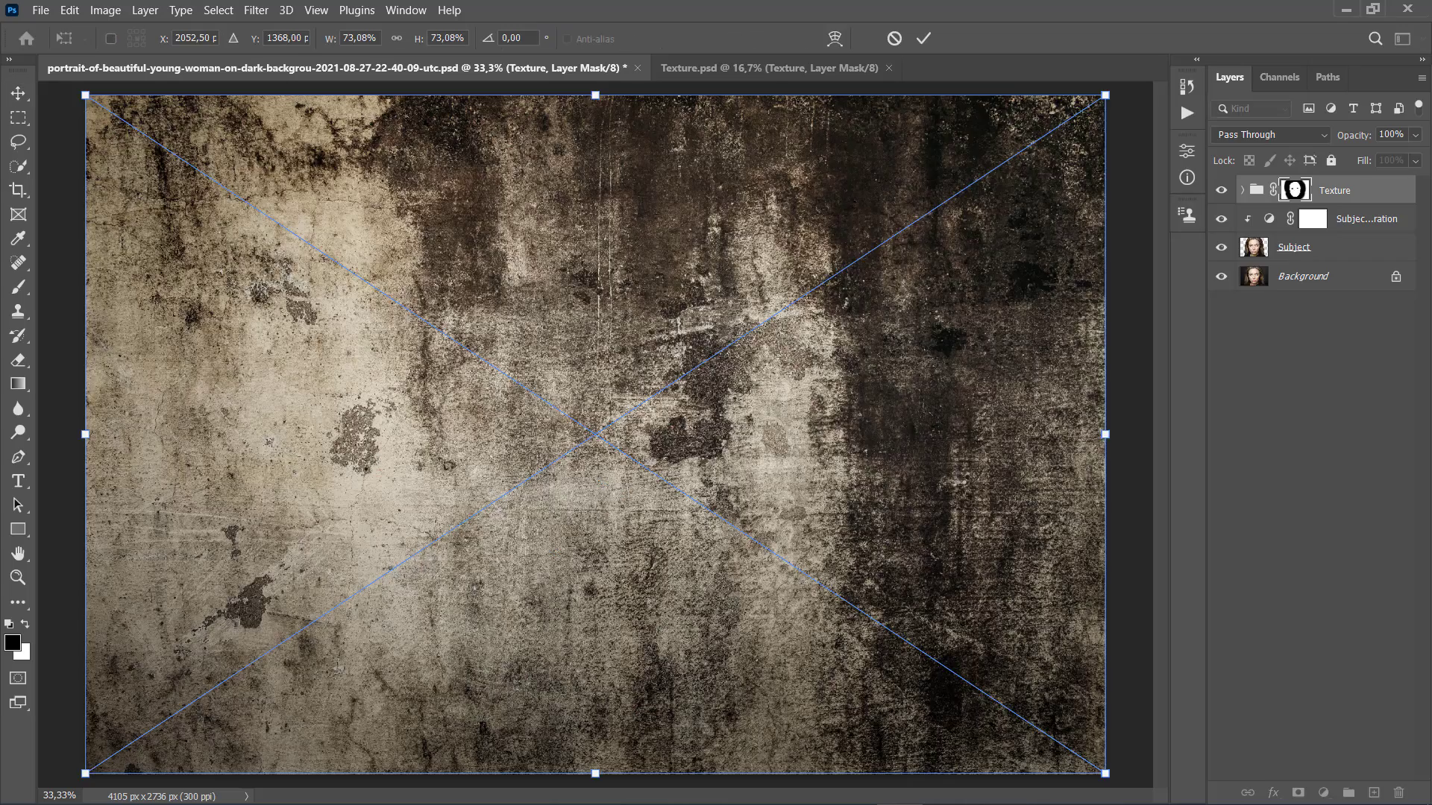
pyautogui.moveTo(1110, 440); pyautogui.dragTo(1111, 440)
pyautogui.moveTo(90, 434); pyautogui.dragTo(88, 433)
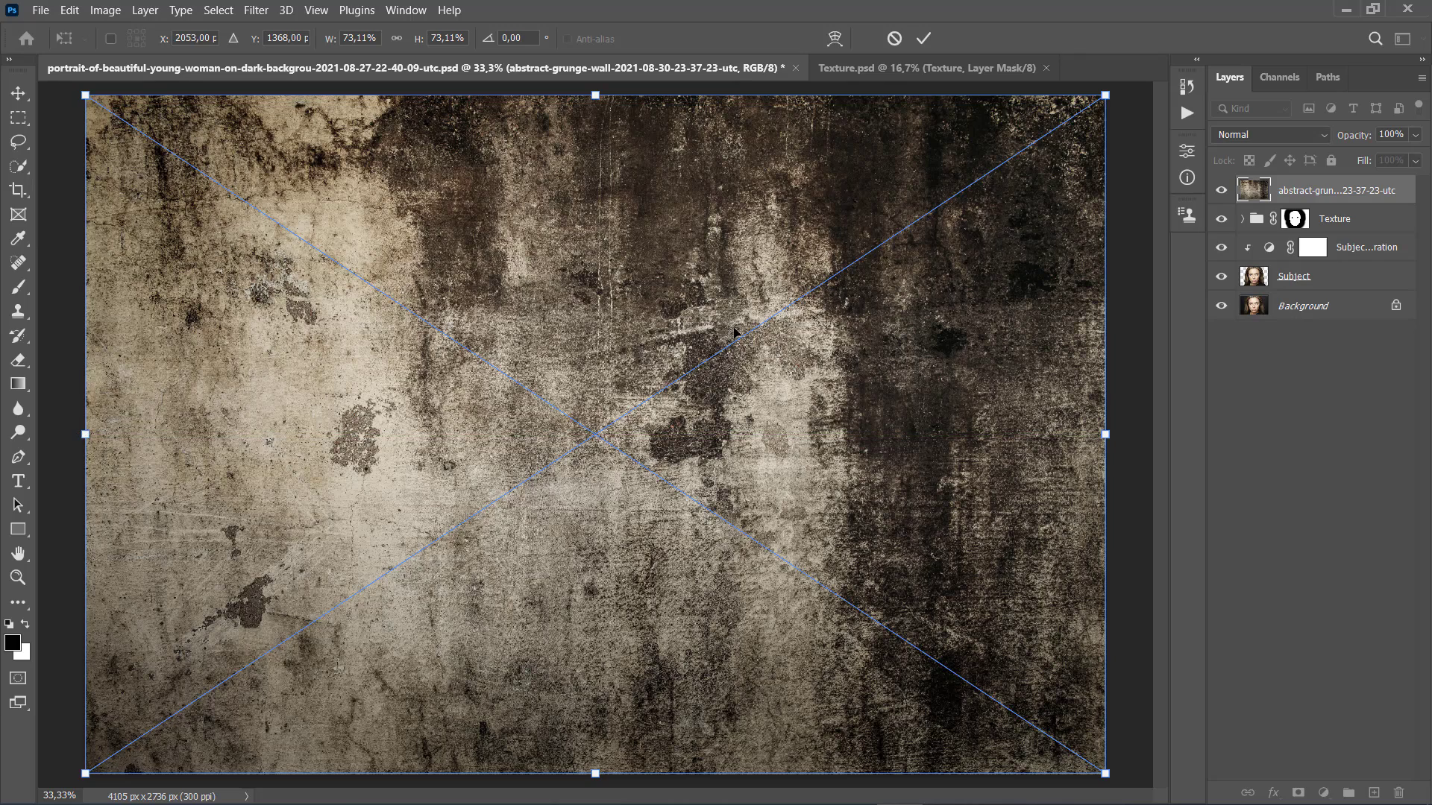
pyautogui.click(923, 38)
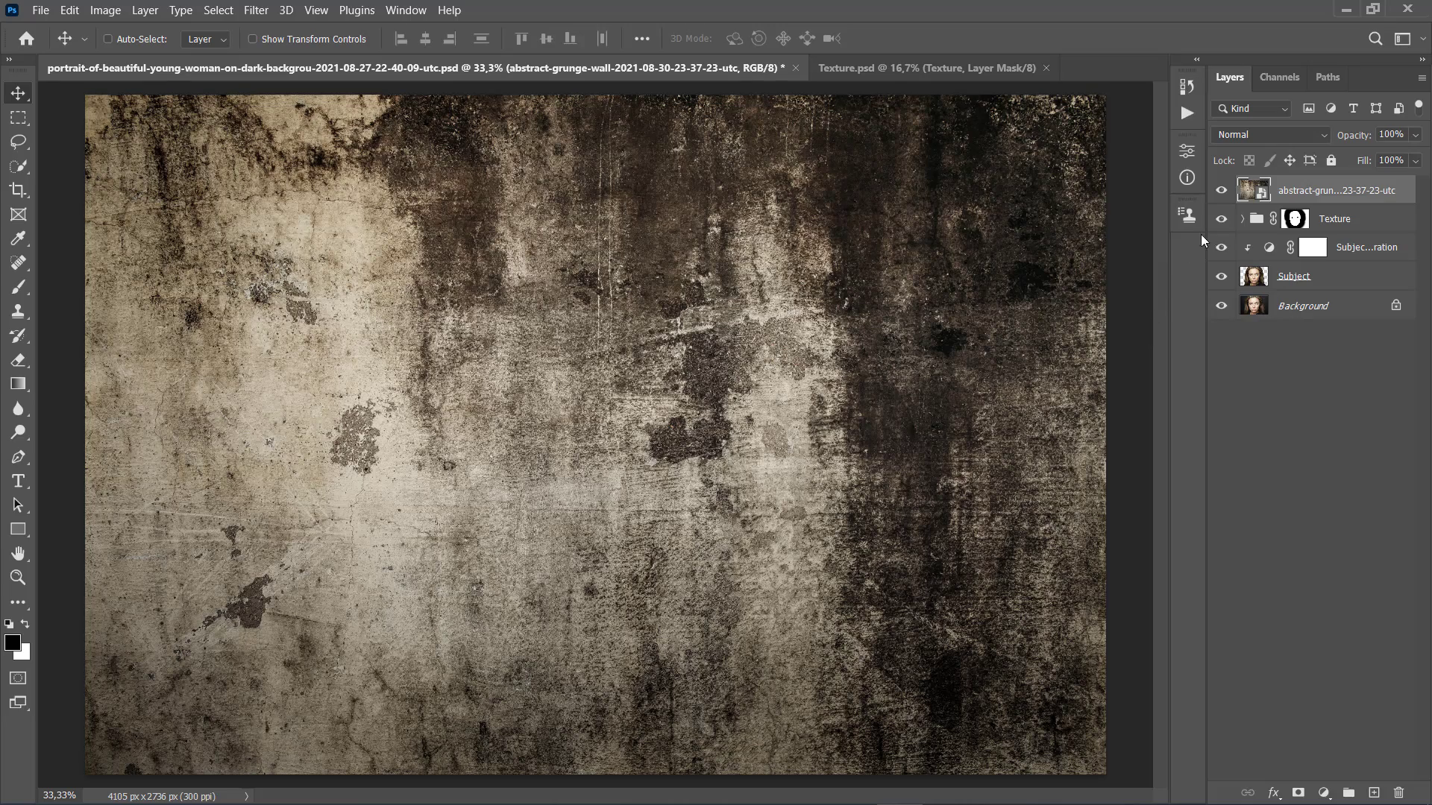
# Set the grunge wall layer's blend mode to Soft Light, its opacity to 50%, and rename it ST_1
pyautogui.click(1268, 138)
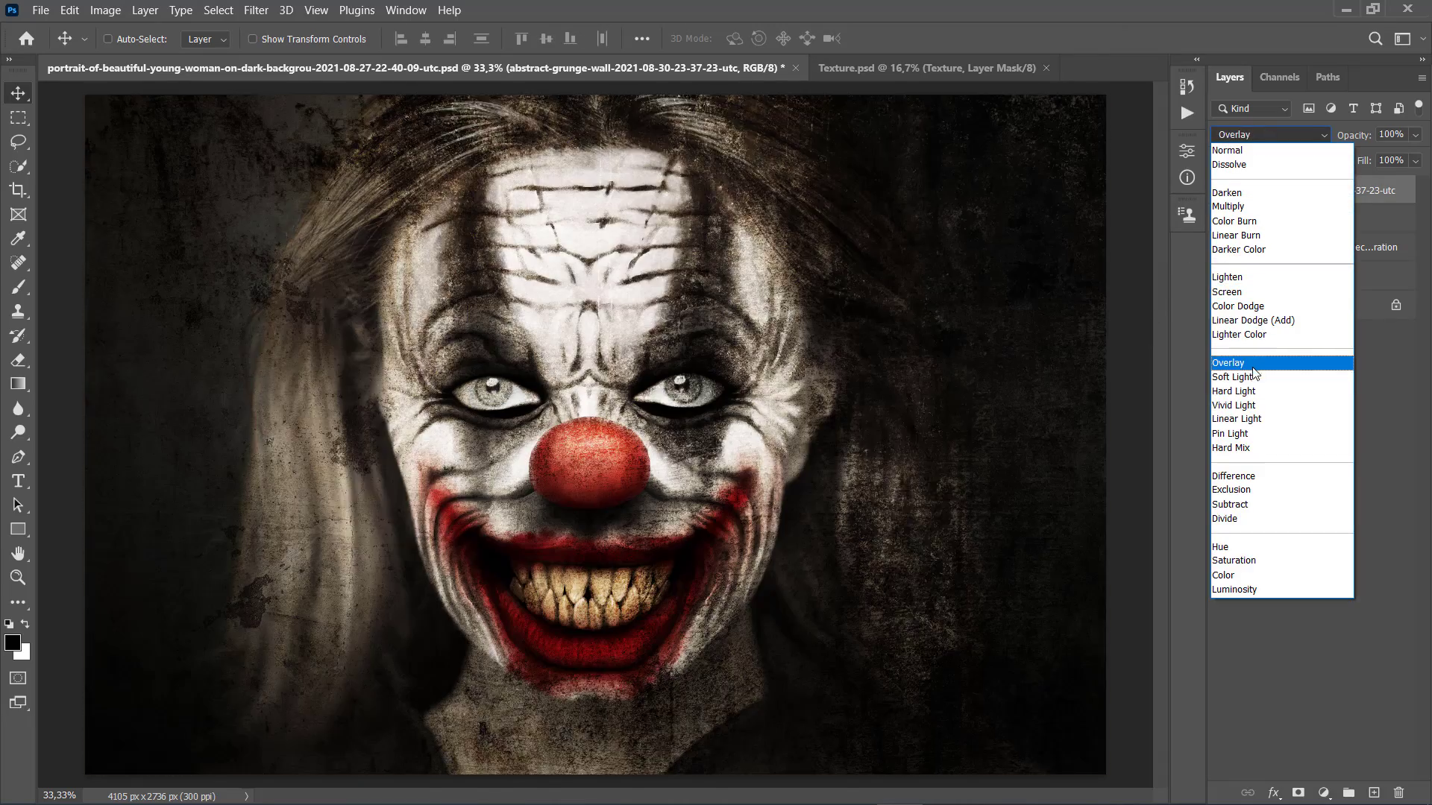
pyautogui.click(1239, 377)
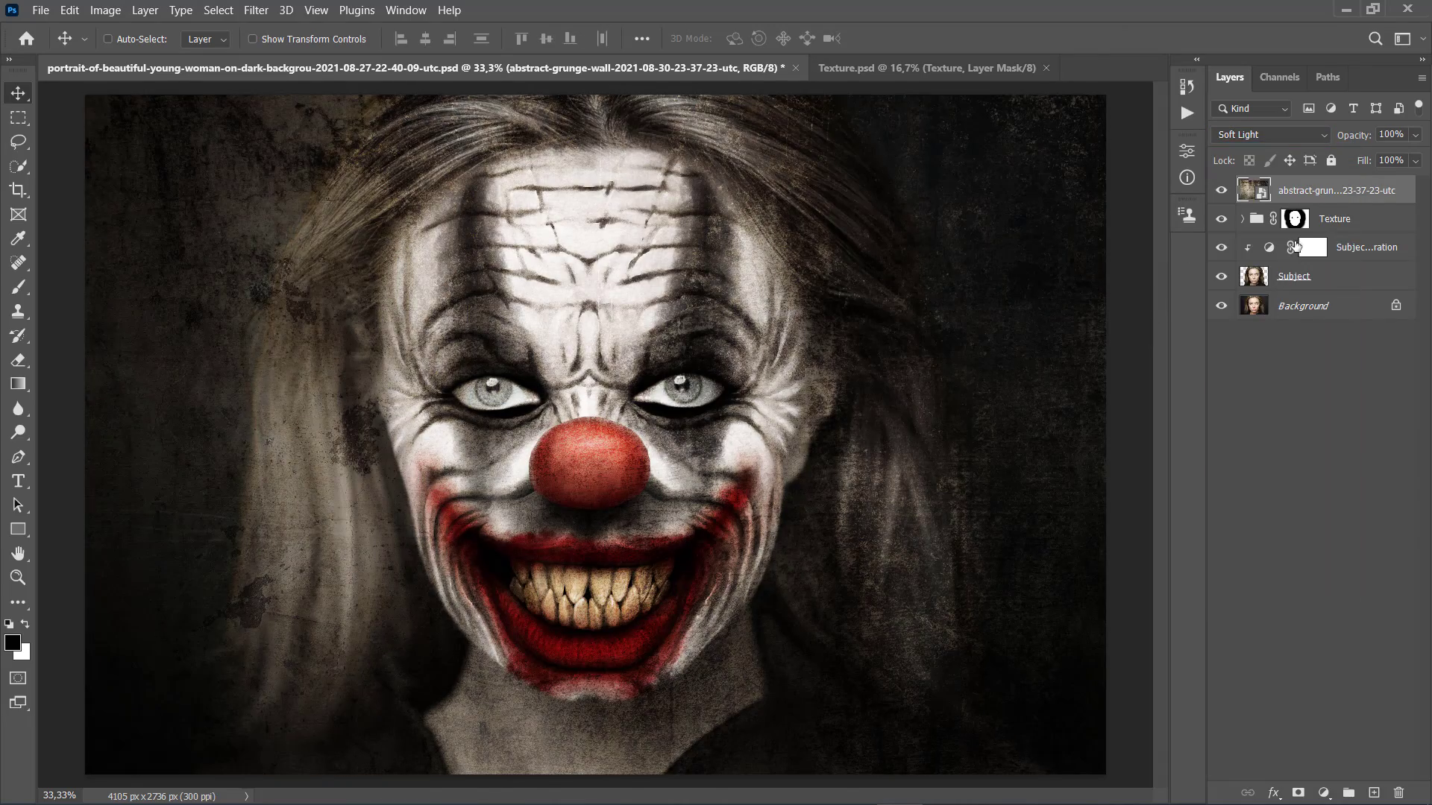
pyautogui.write('50')
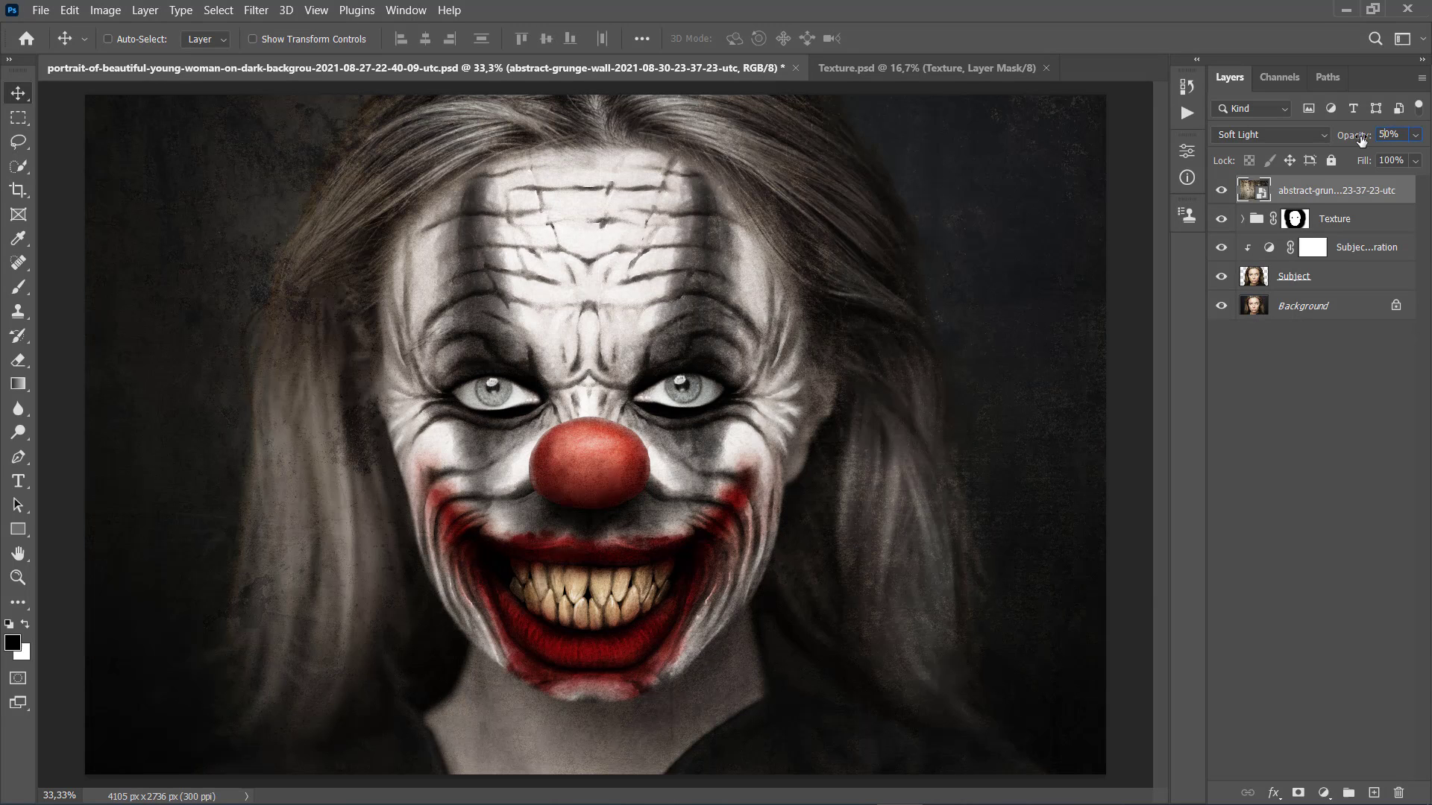
pyautogui.doubleClick(1336, 191)
pyautogui.write('ST_1')
pyautogui.press('Return')
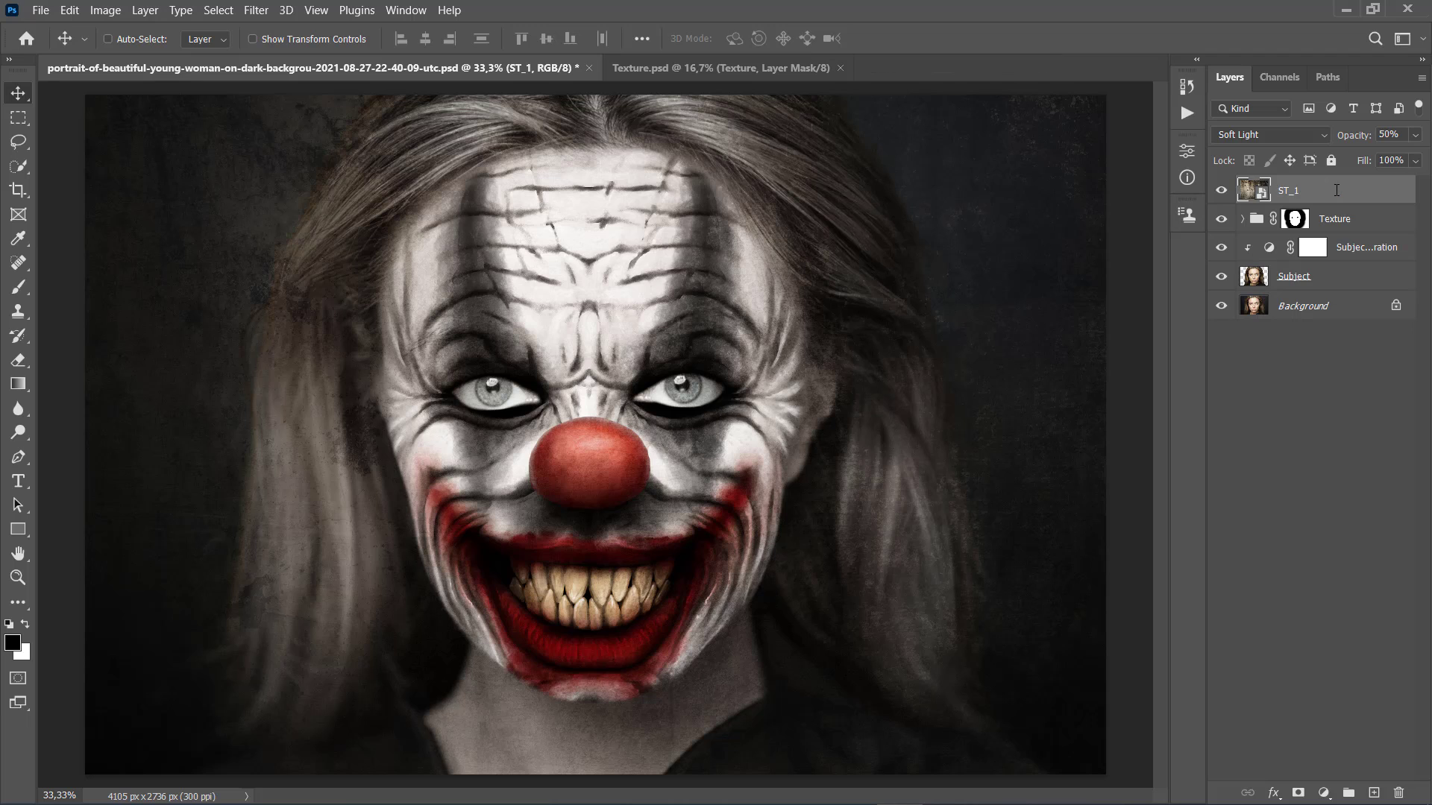
# Desaturate the contents of the ST_1 smart object, saving them as a quality 12 baseline JPEG and closing the file
pyautogui.doubleClick(1252, 195)
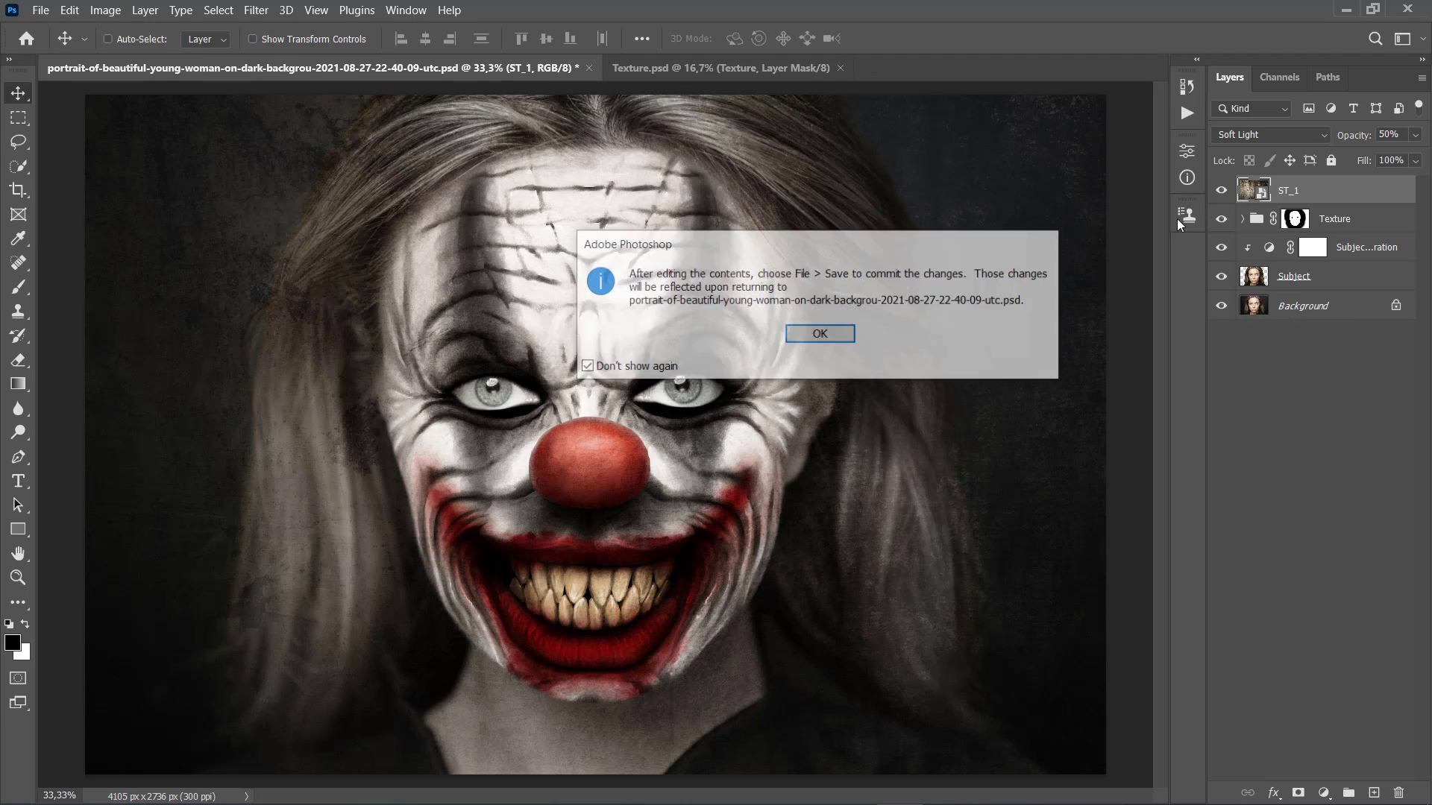
pyautogui.click(837, 335)
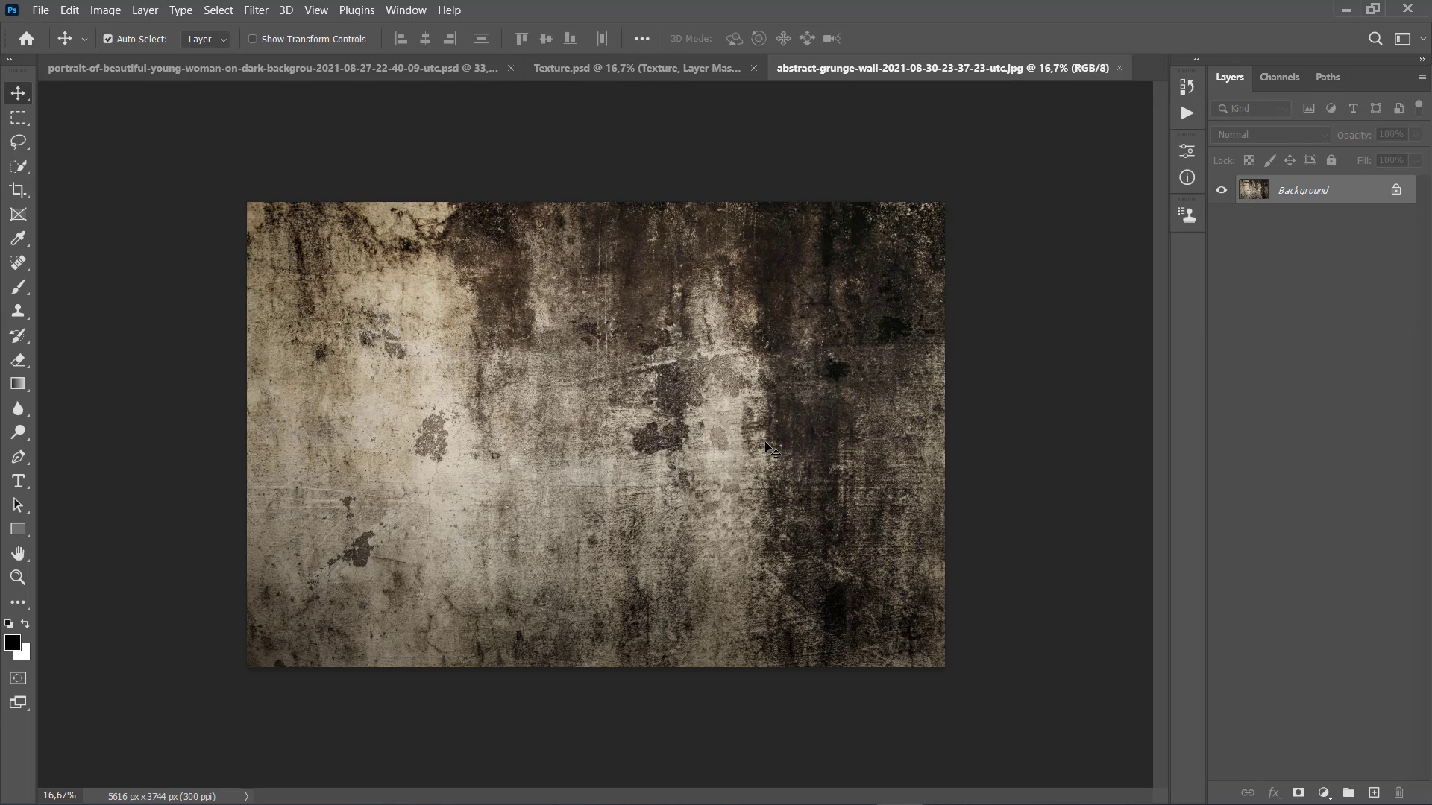
pyautogui.hotkey('ctrl', 'shift', 'u')
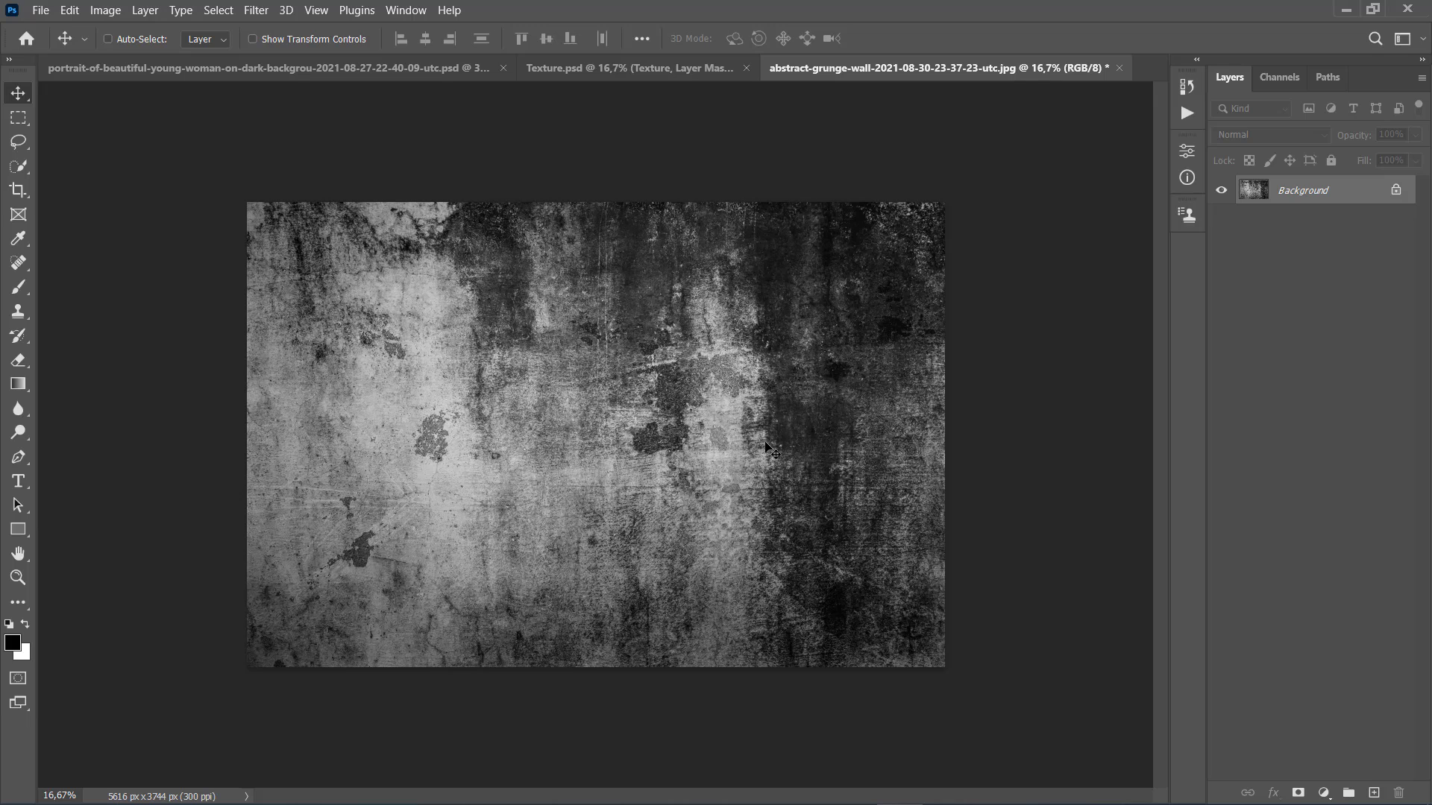
pyautogui.hotkey('ctrl', 's')
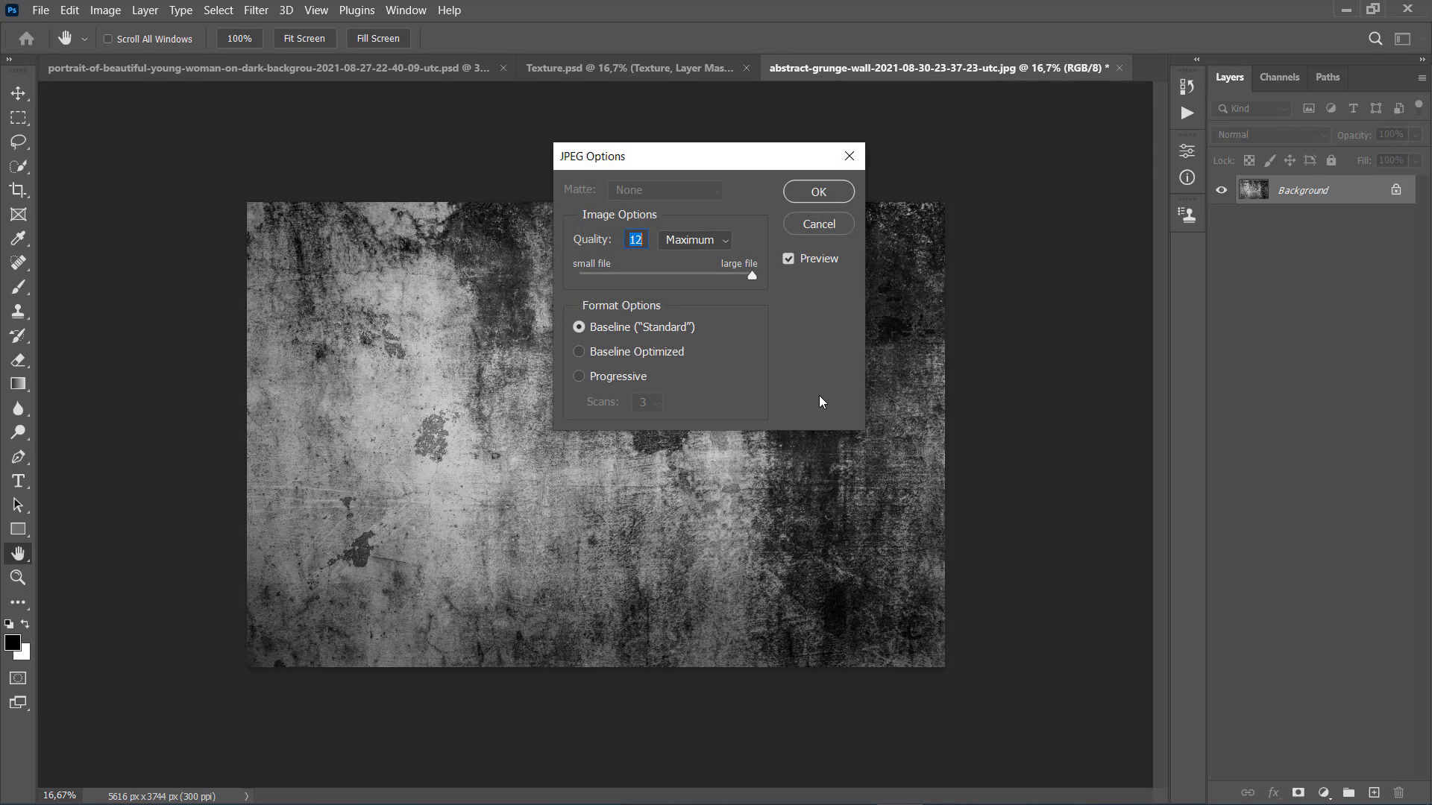
pyautogui.click(829, 194)
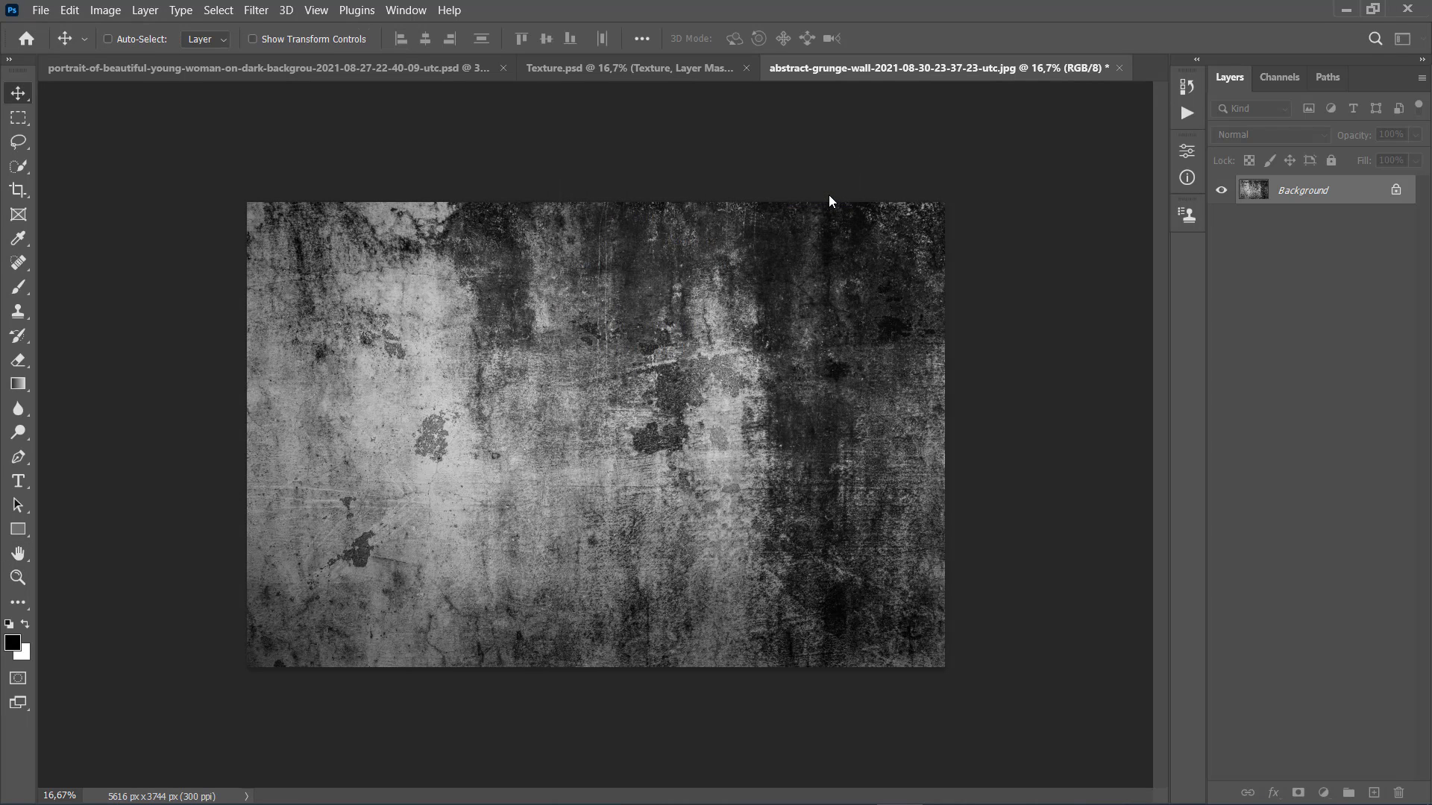
pyautogui.click(1118, 68)
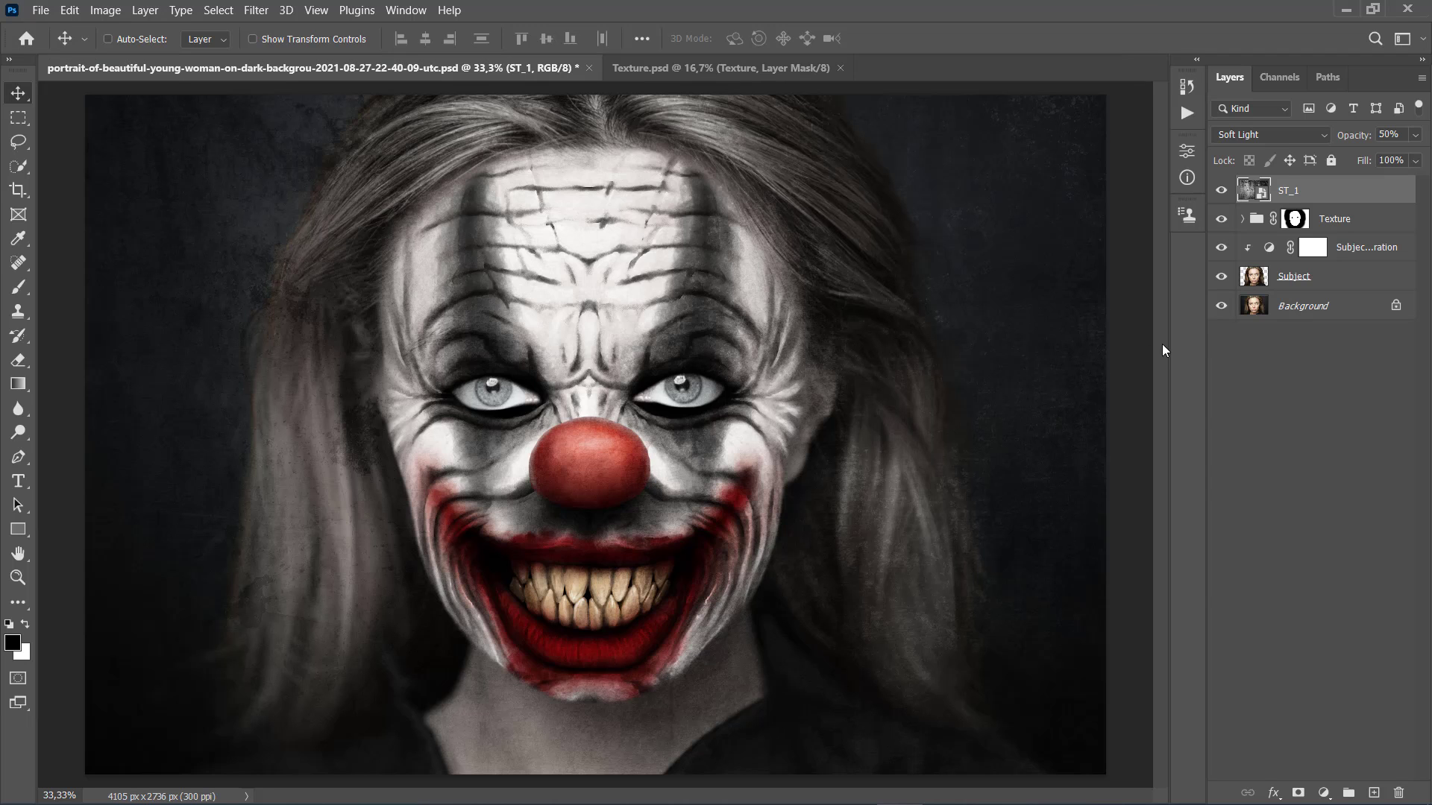
# Add a layer mask to ST_1 that reveals only the outline of the Subject layer
pyautogui.keyDown('ctrl'); pyautogui.click(1254, 280); pyautogui.keyUp('ctrl')
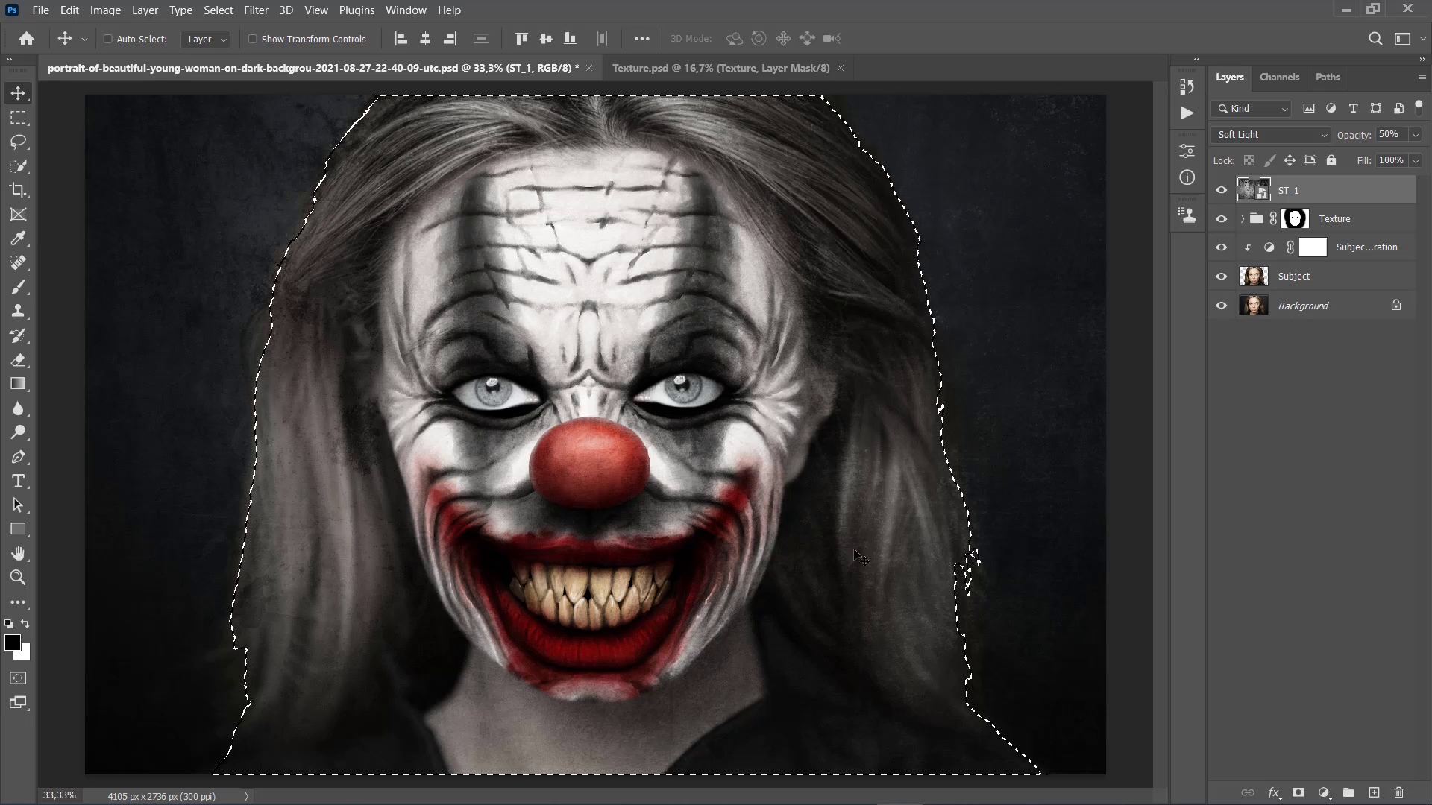
pyautogui.click(145, 11)
pyautogui.moveTo(149, 34)
pyautogui.moveTo(181, 285)
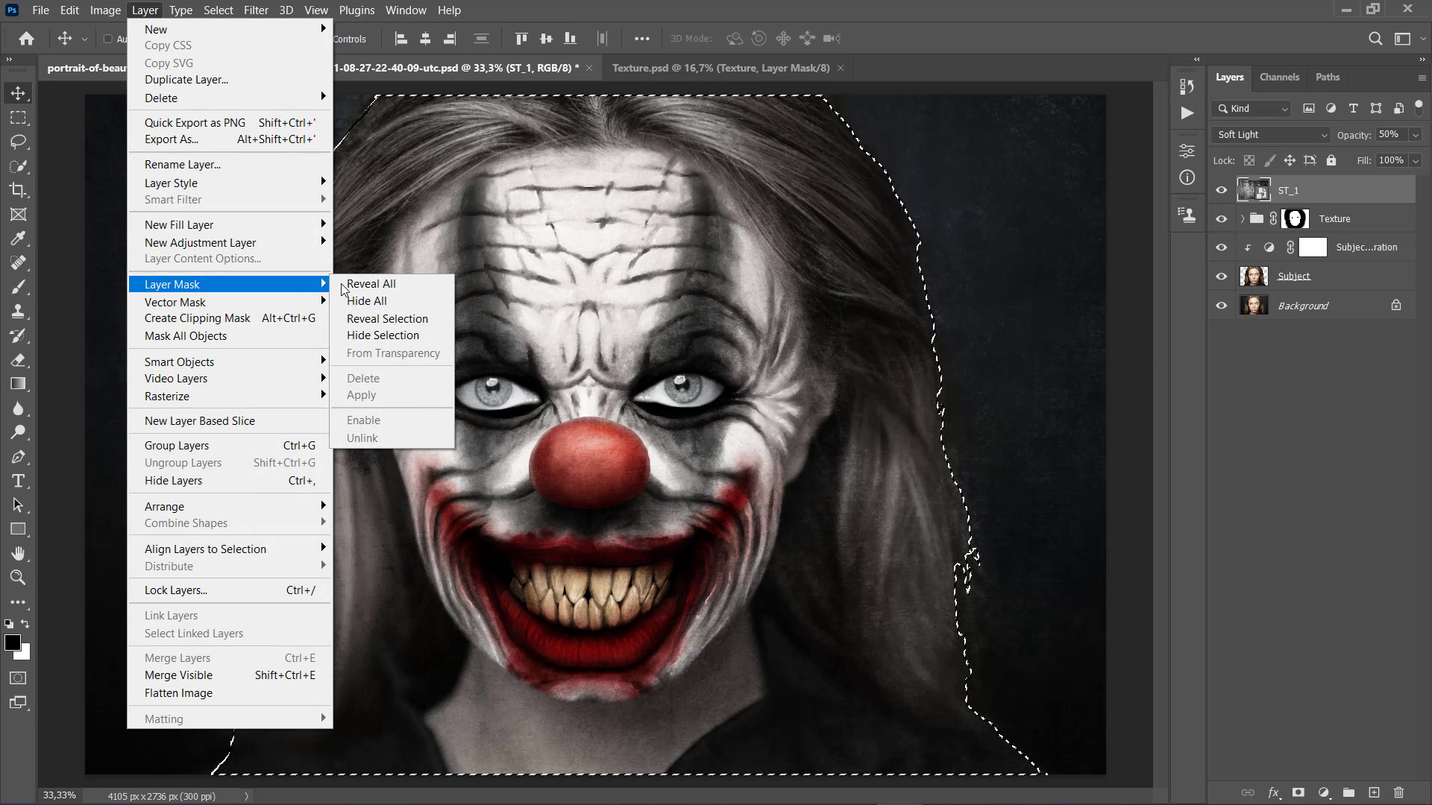
pyautogui.click(399, 325)
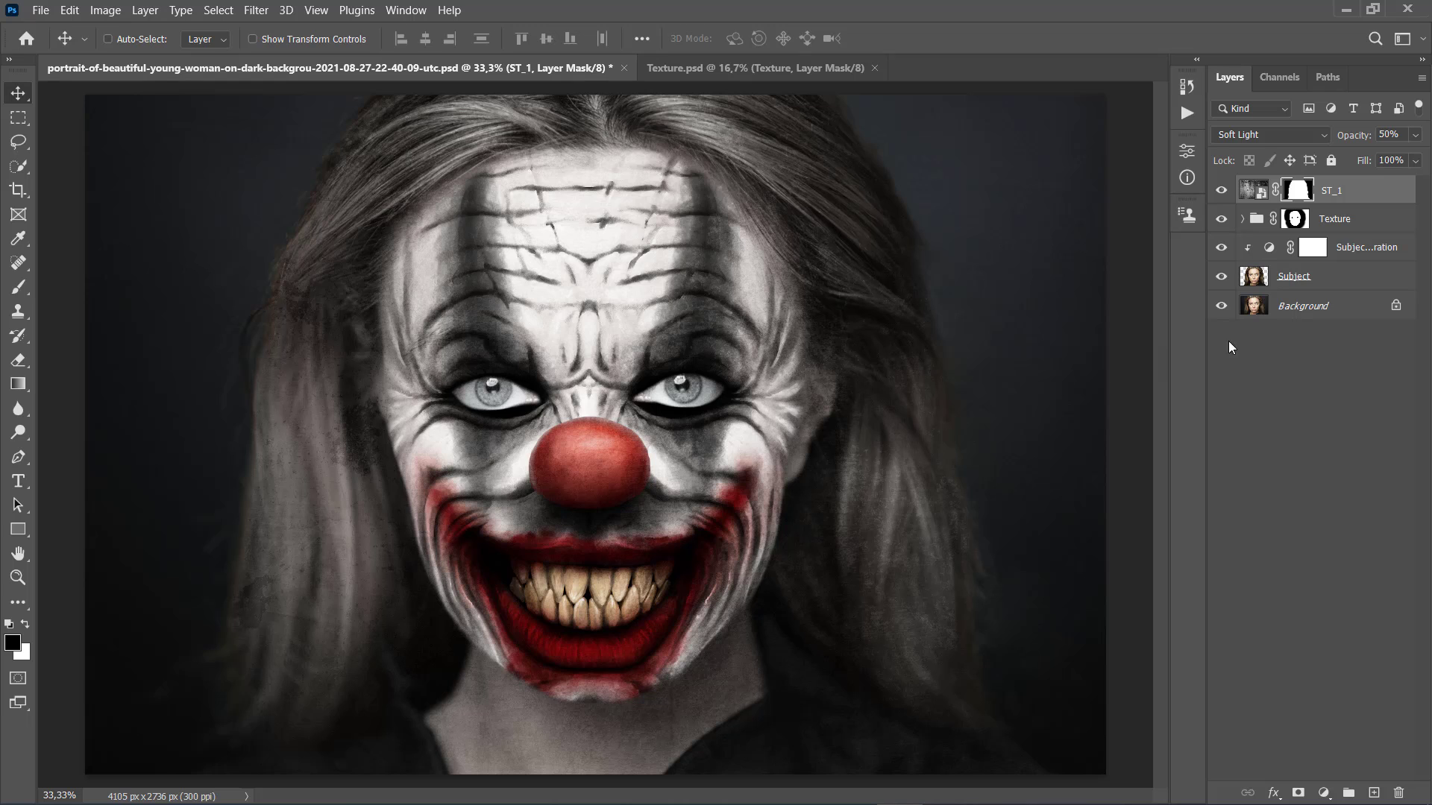
# Split ST_1's Blend If black point for the underlying layer to 0 / 255 in the Blending Options
pyautogui.rightClick(1367, 192)
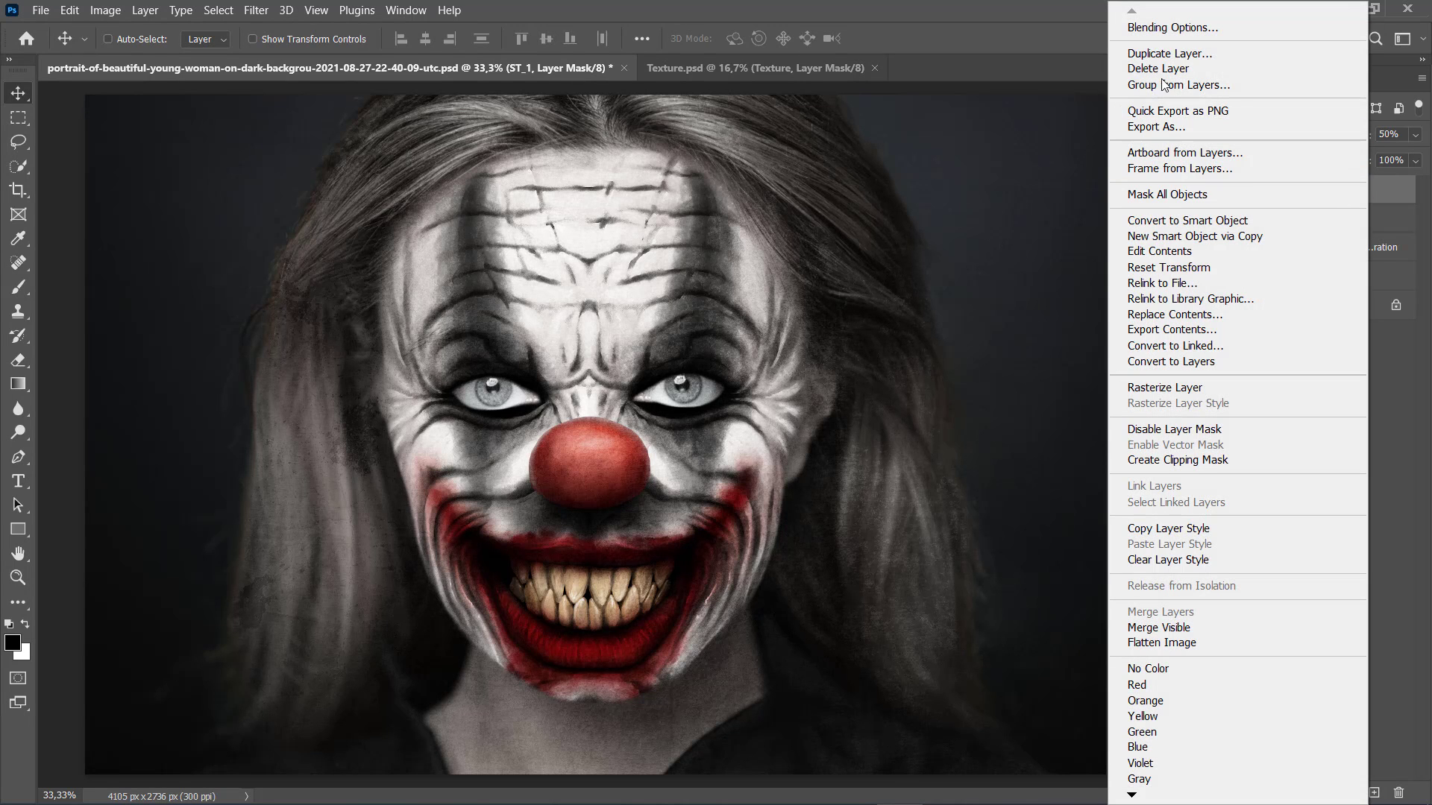
pyautogui.click(1173, 28)
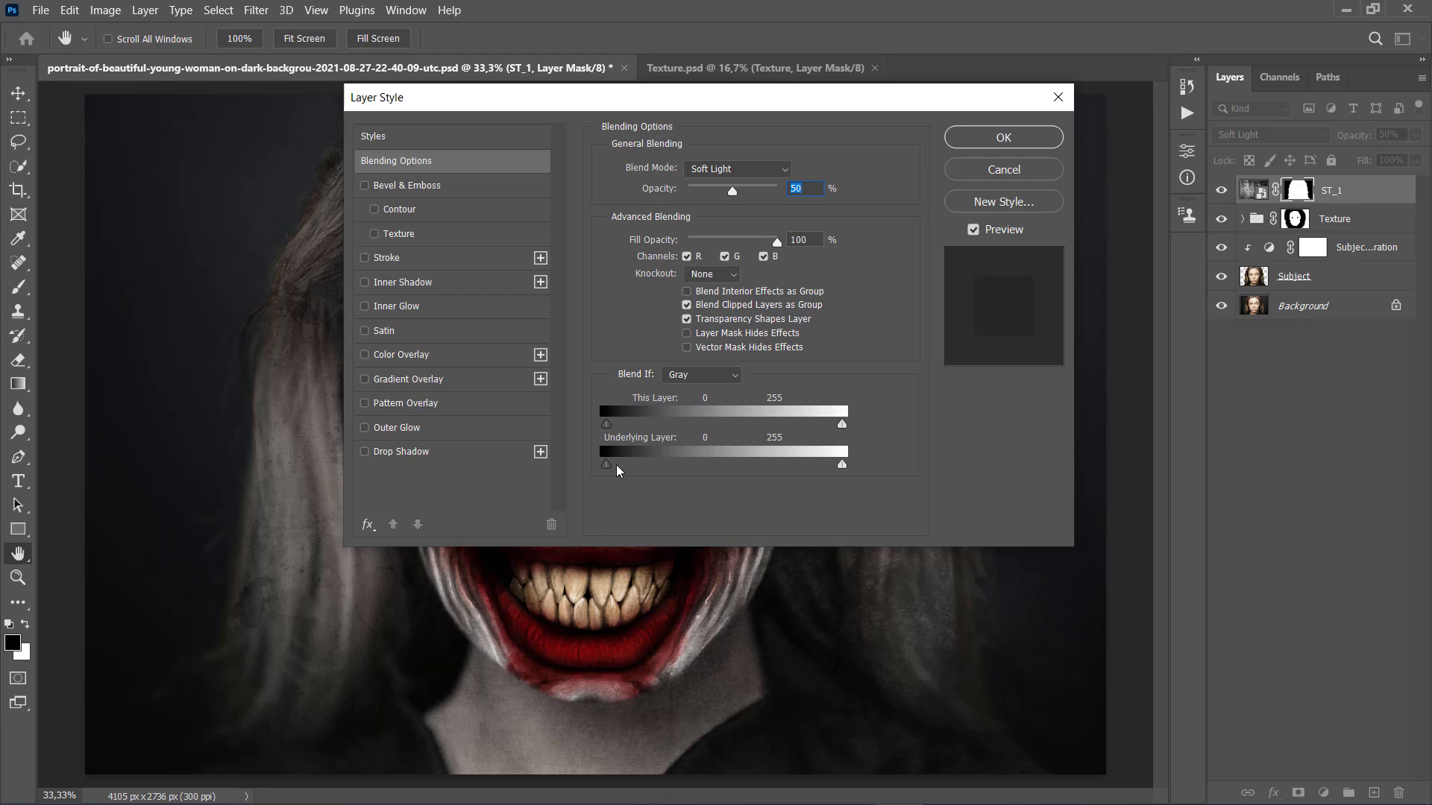
pyautogui.press('alt')
pyautogui.moveTo(613, 469); pyautogui.dragTo(786, 470)
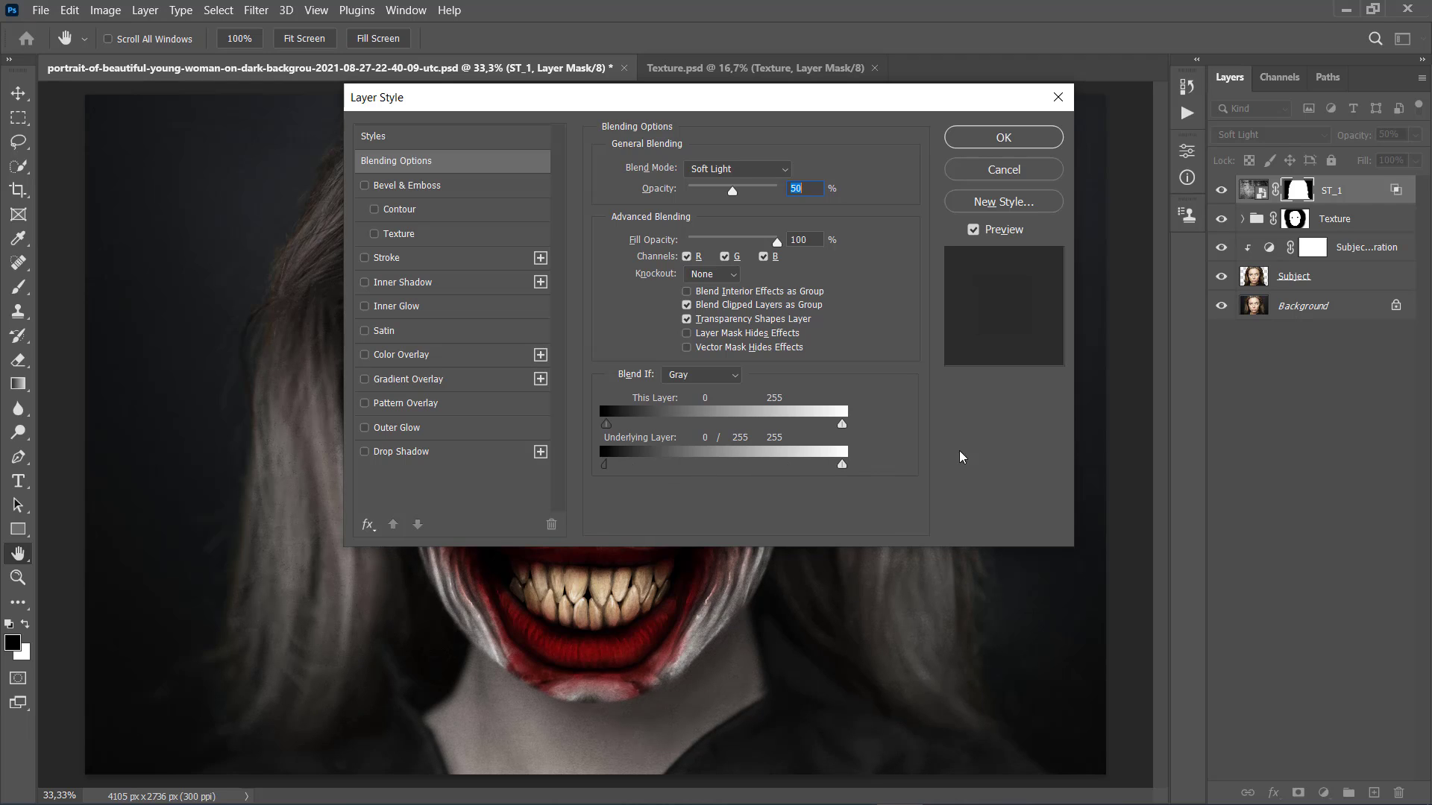
pyautogui.click(1004, 138)
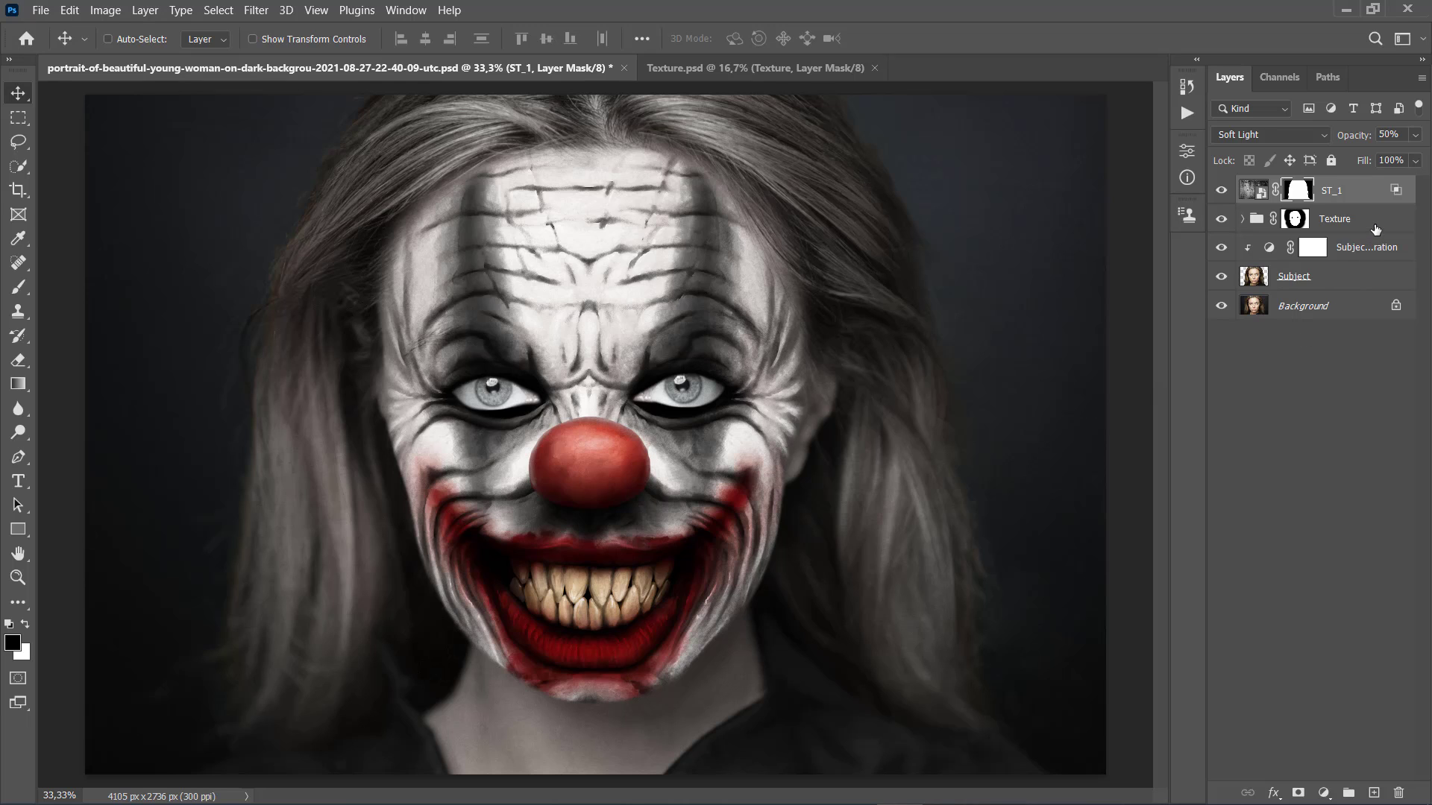
# Create a new layer named "ST_2" directly above the Texture group
pyautogui.click(1295, 219)
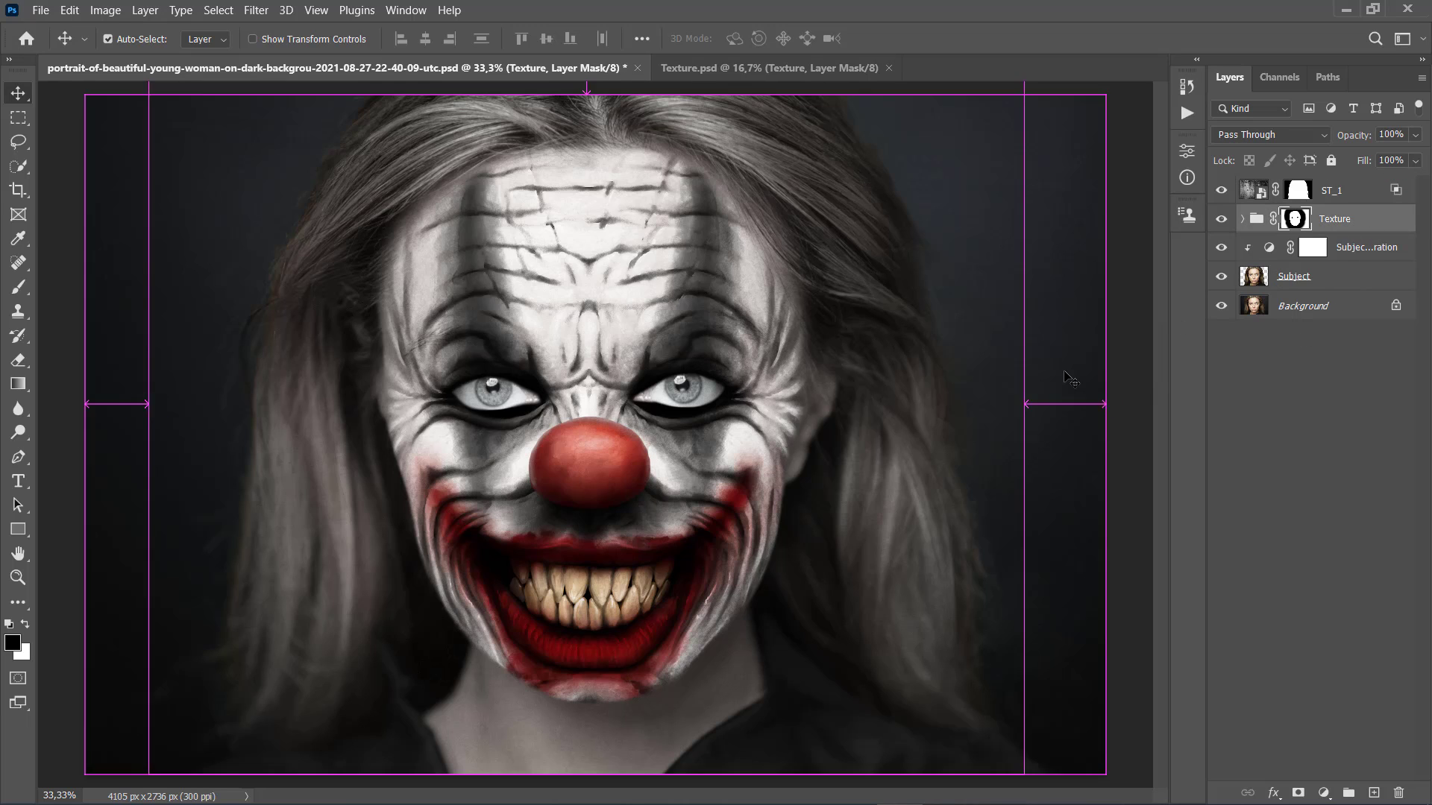
pyautogui.hotkey('ctrl', 'shift', 'n')
pyautogui.write('ST_2')
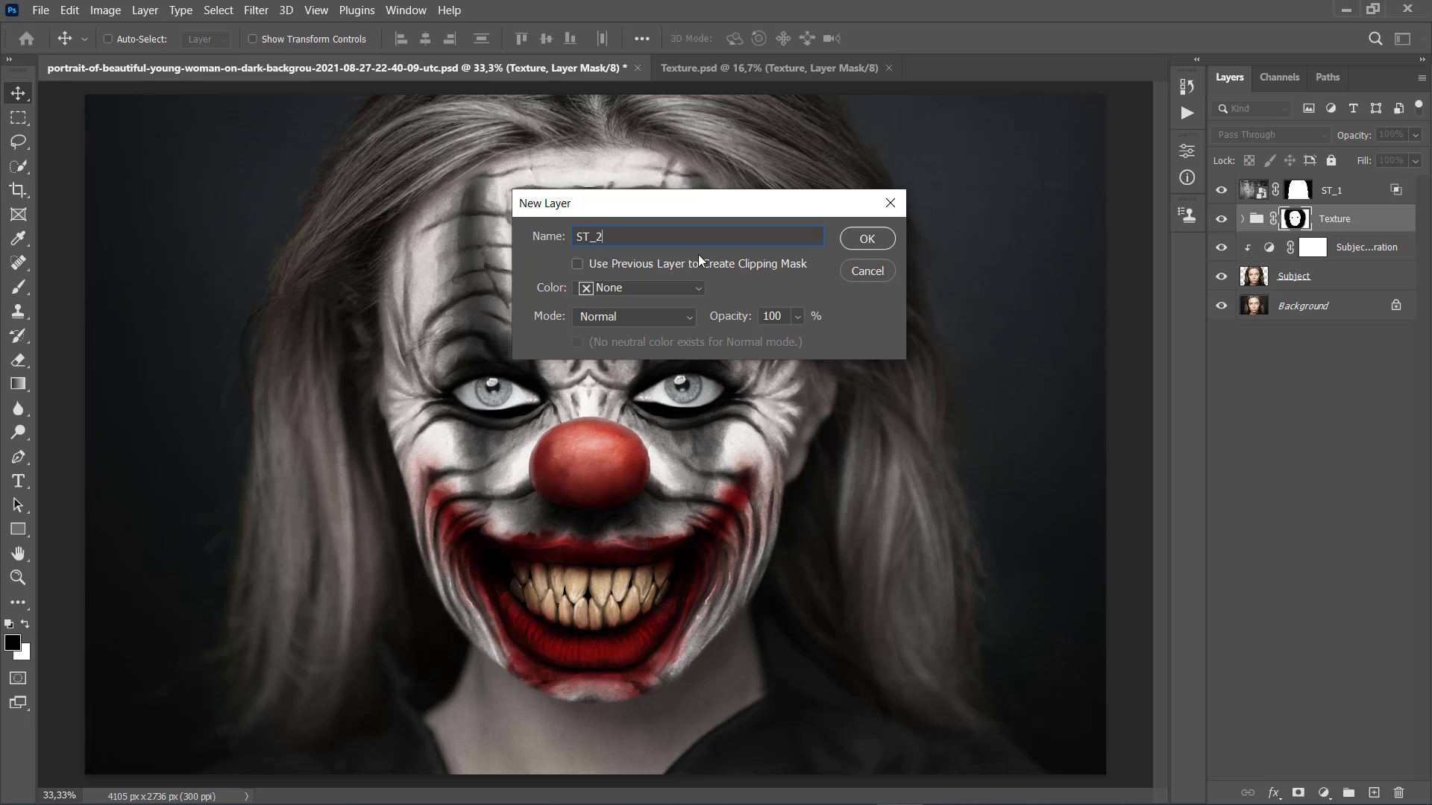
pyautogui.click(869, 239)
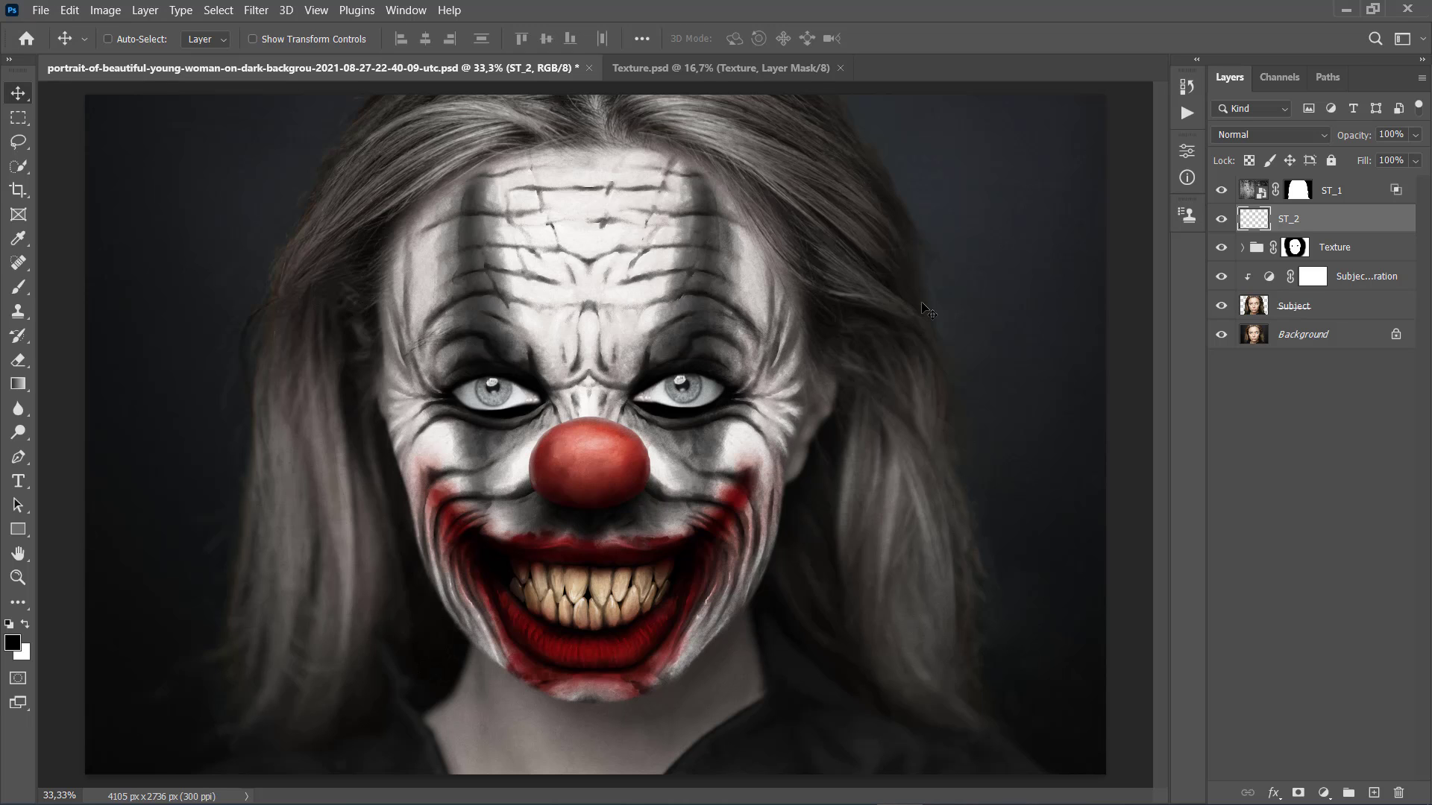
# Fill the ST_2 layer with the Clouds filter and apply Difference Clouds over it
pyautogui.click(262, 16)
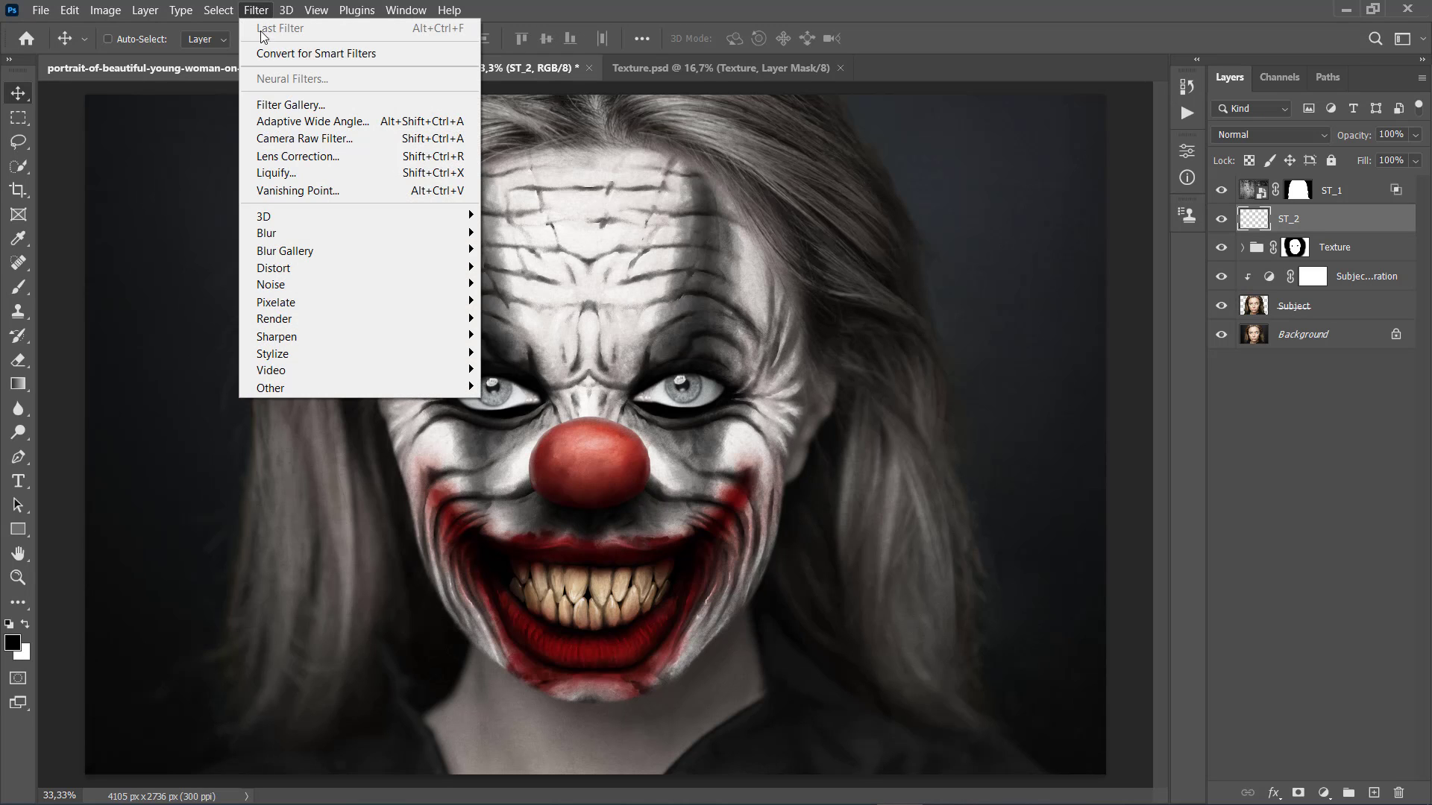
pyautogui.moveTo(294, 315)
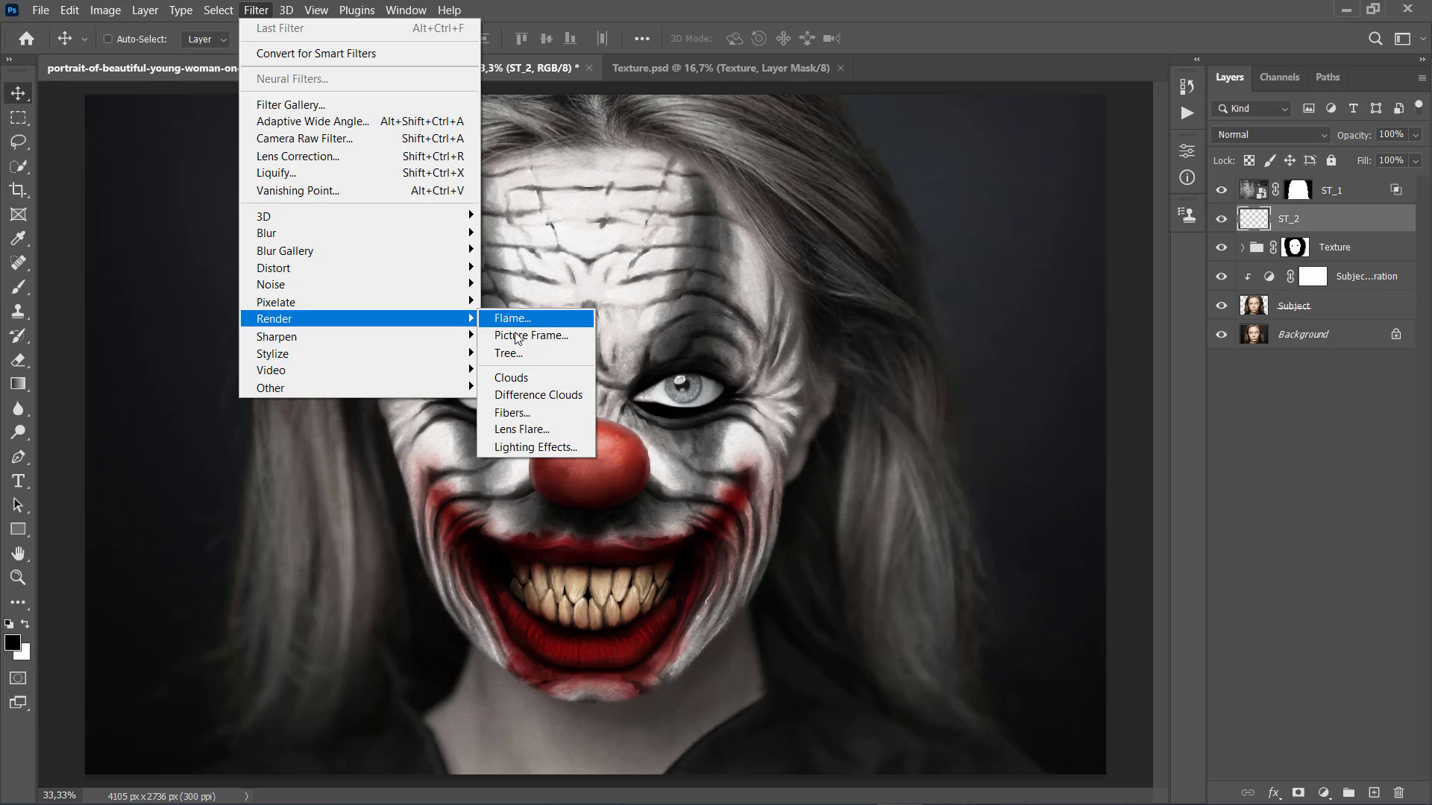
pyautogui.click(525, 377)
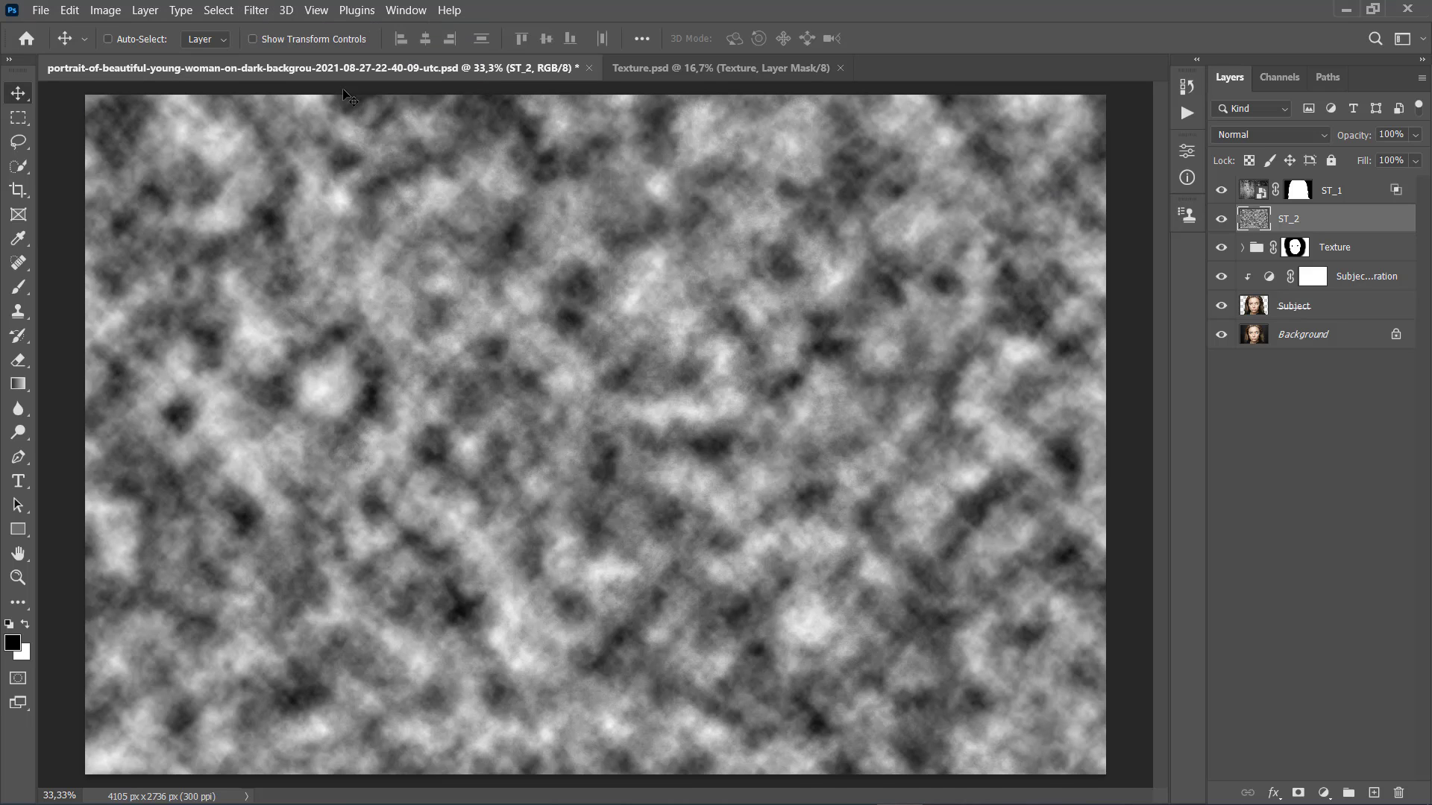
pyautogui.click(262, 18)
pyautogui.moveTo(281, 316)
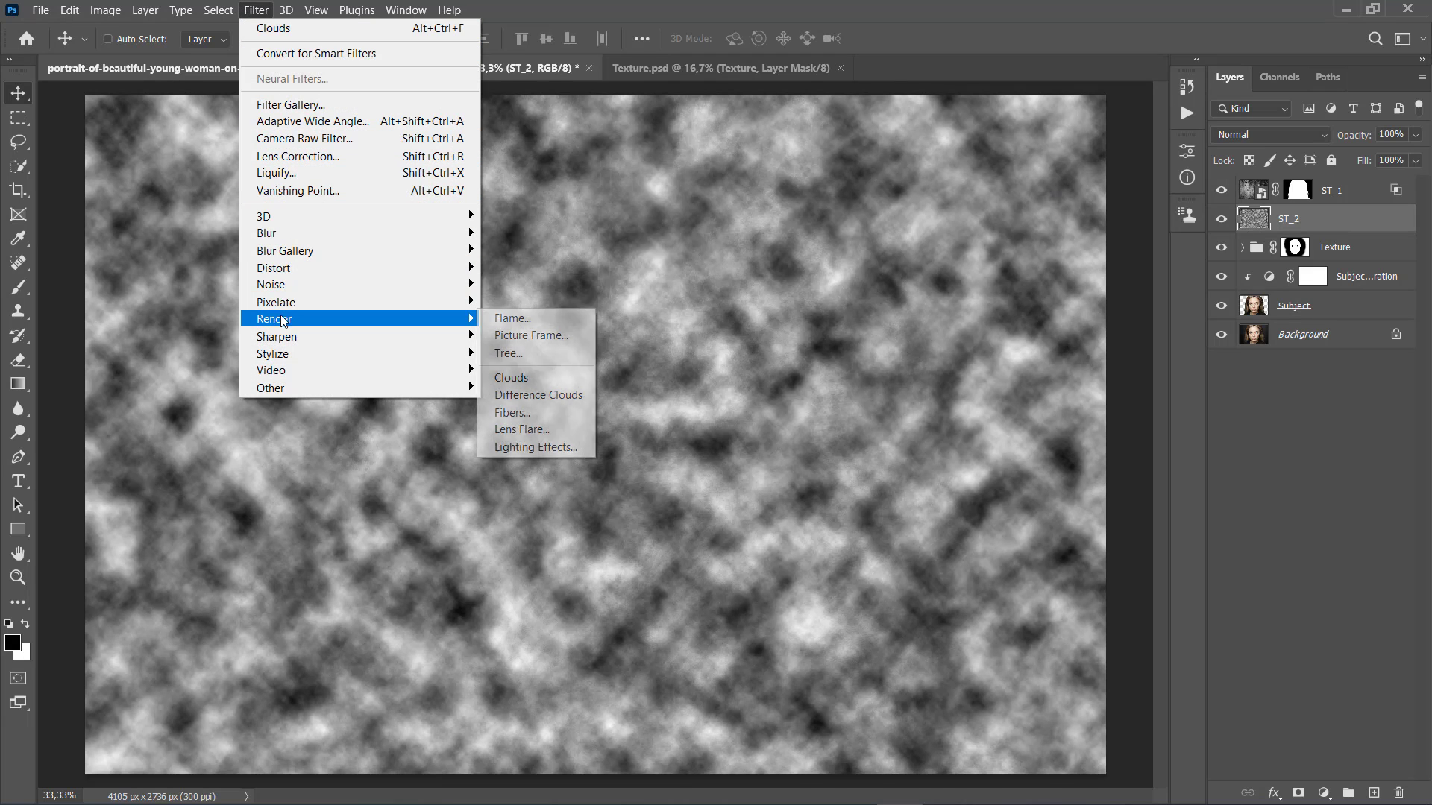
pyautogui.click(553, 398)
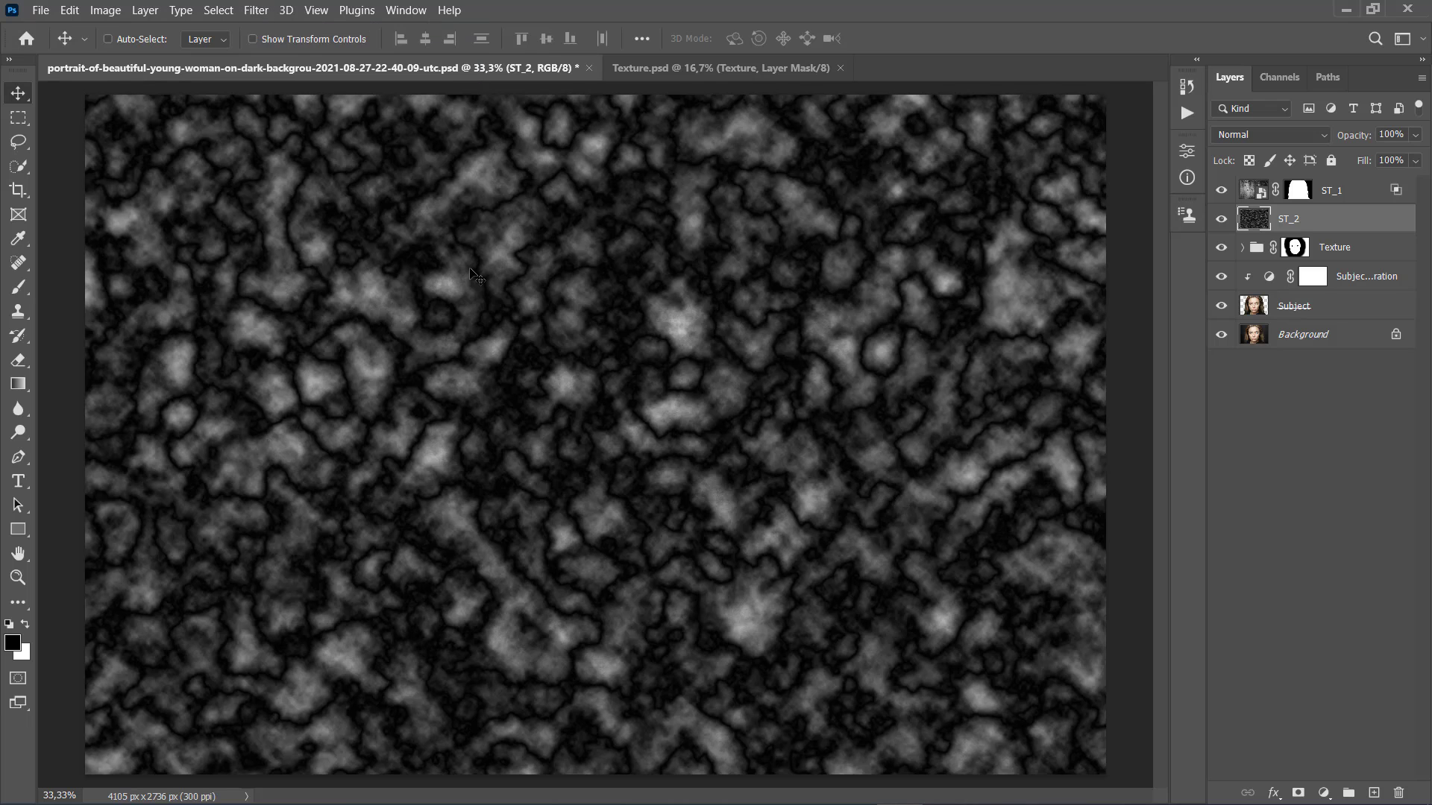
# Apply a Levels adjustment to the ST_2 layer with the white input level set to 75
pyautogui.moveTo(165, 56)
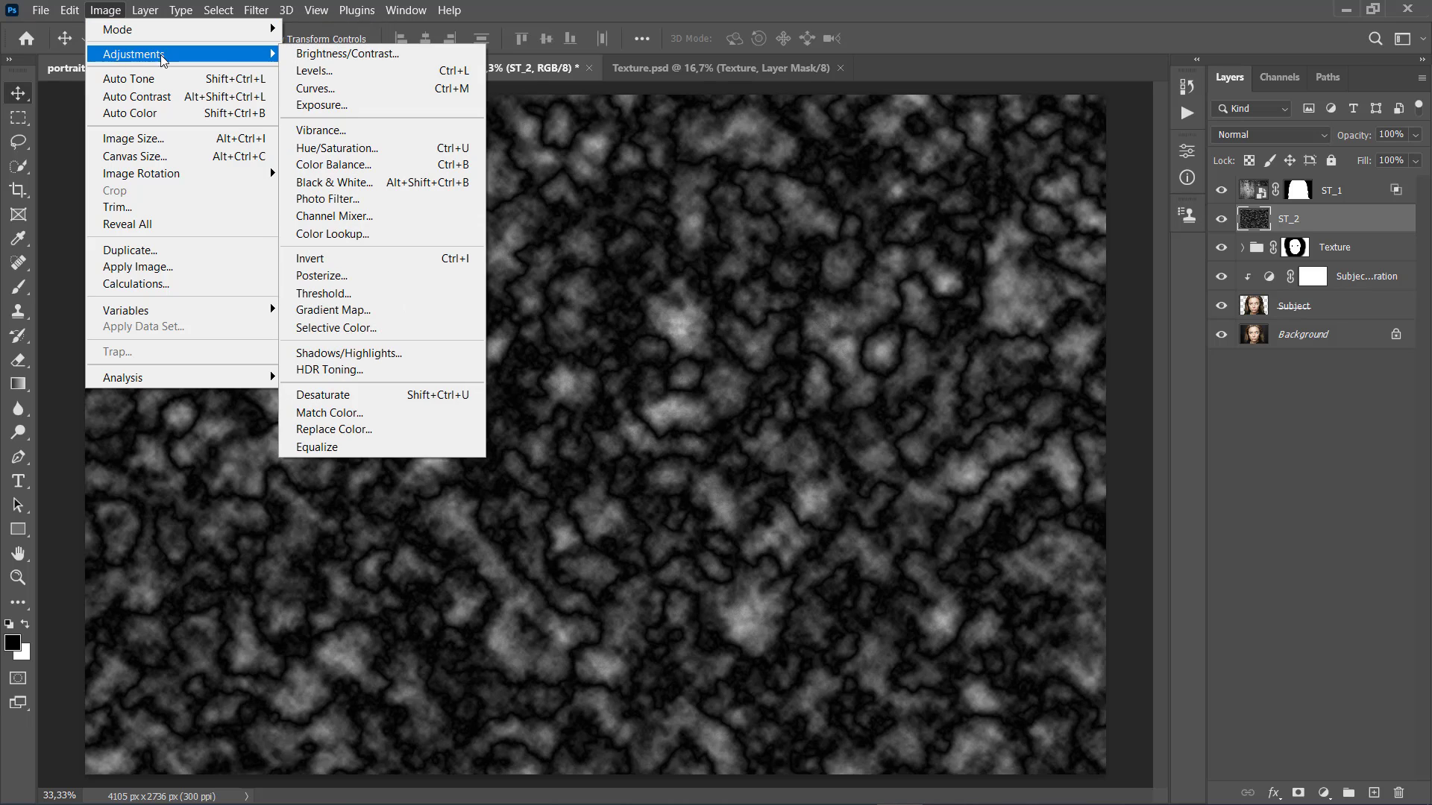
pyautogui.click(332, 78)
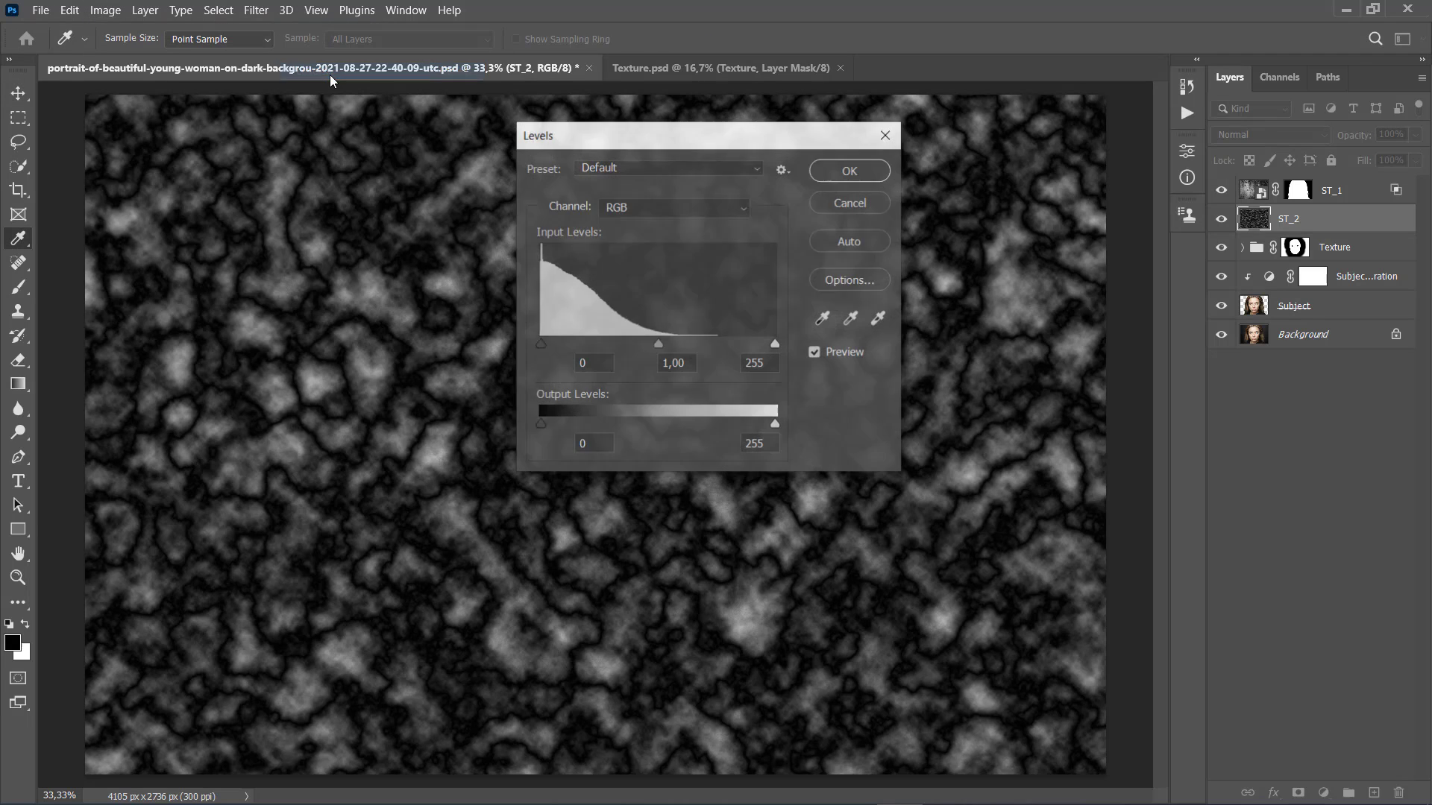
pyautogui.doubleClick(773, 365)
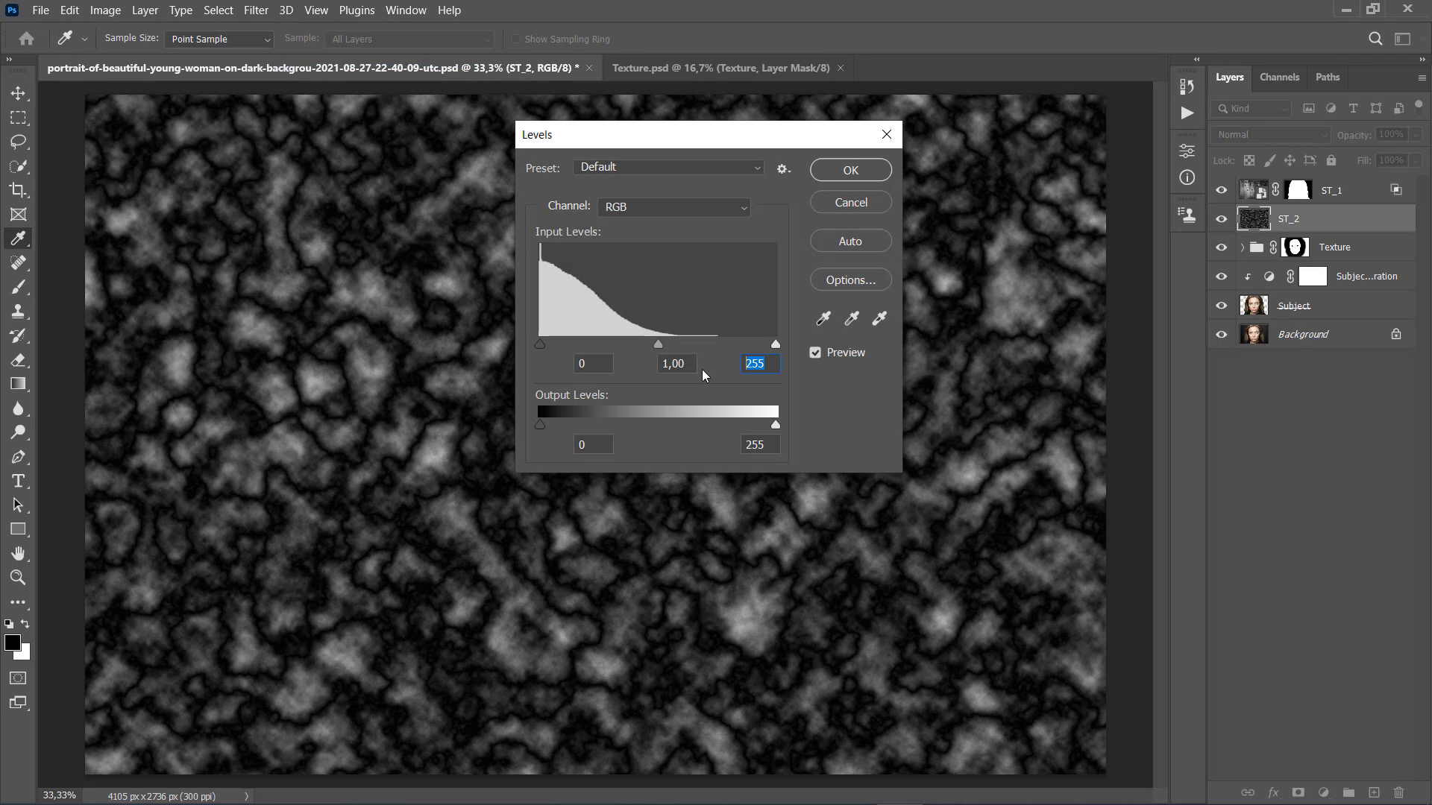
pyautogui.write('75')
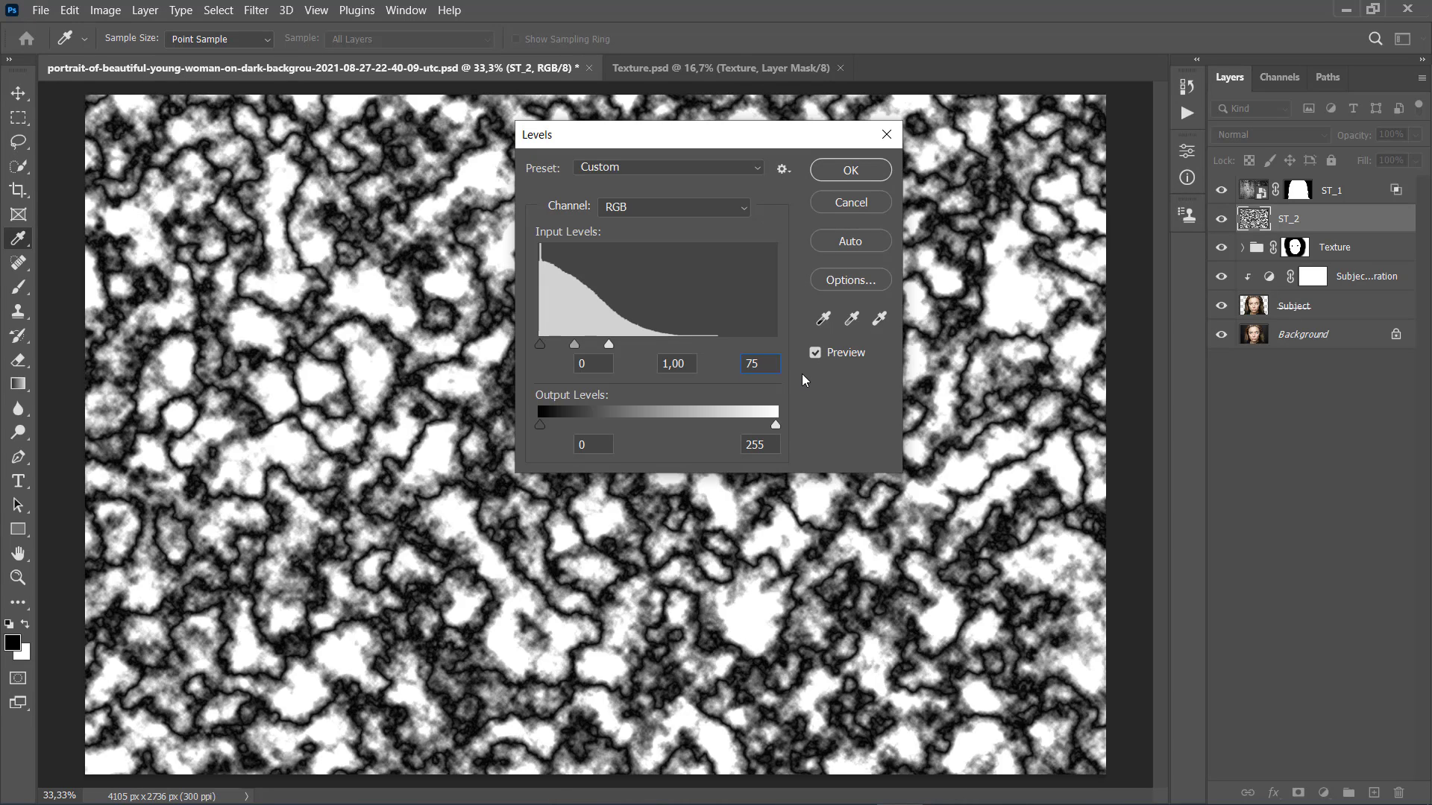
pyautogui.click(850, 171)
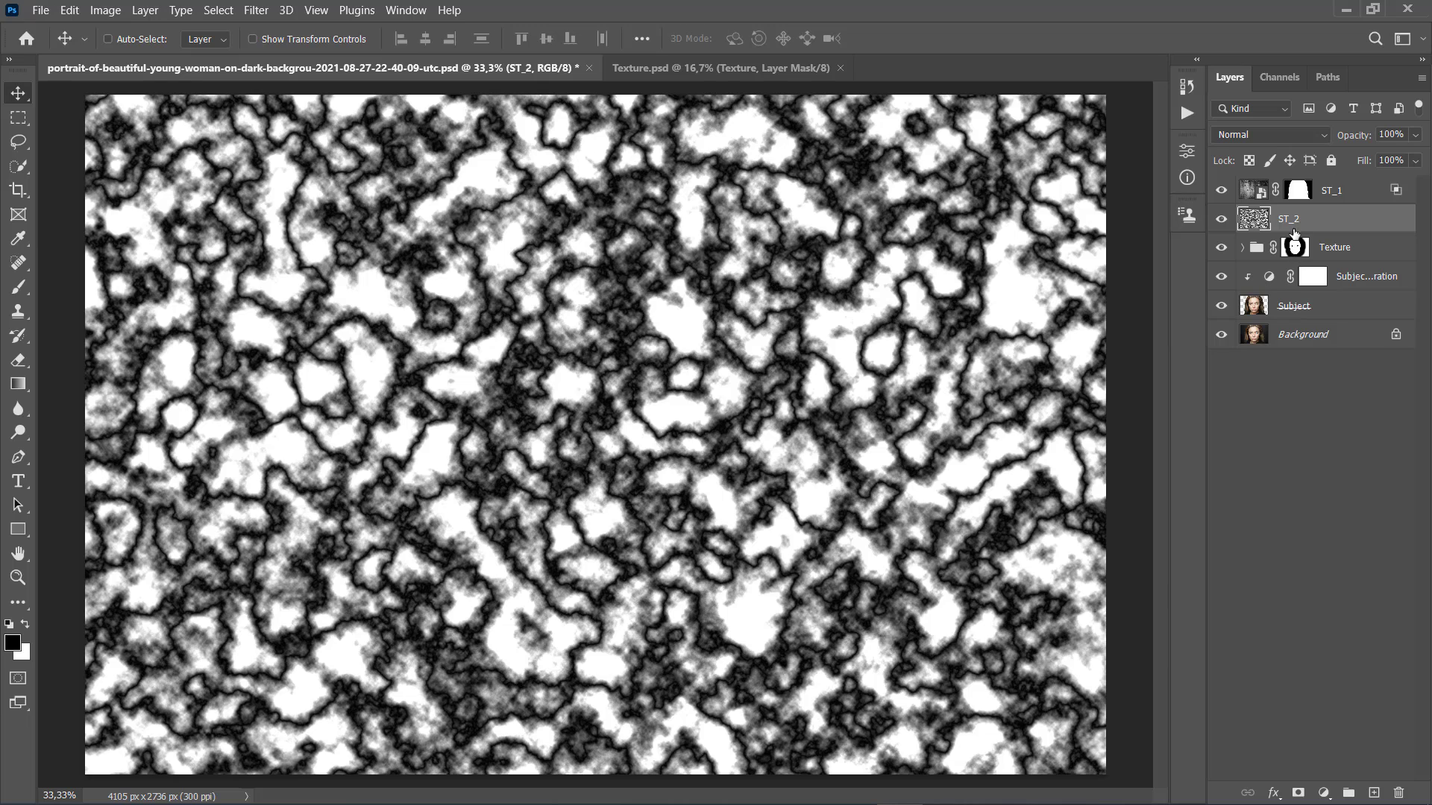
# Copy ST_1's layer mask onto ST_2 and blend ST_2 in Soft Light mode at 10% opacity
pyautogui.moveTo(1299, 191); pyautogui.dragTo(1308, 226)
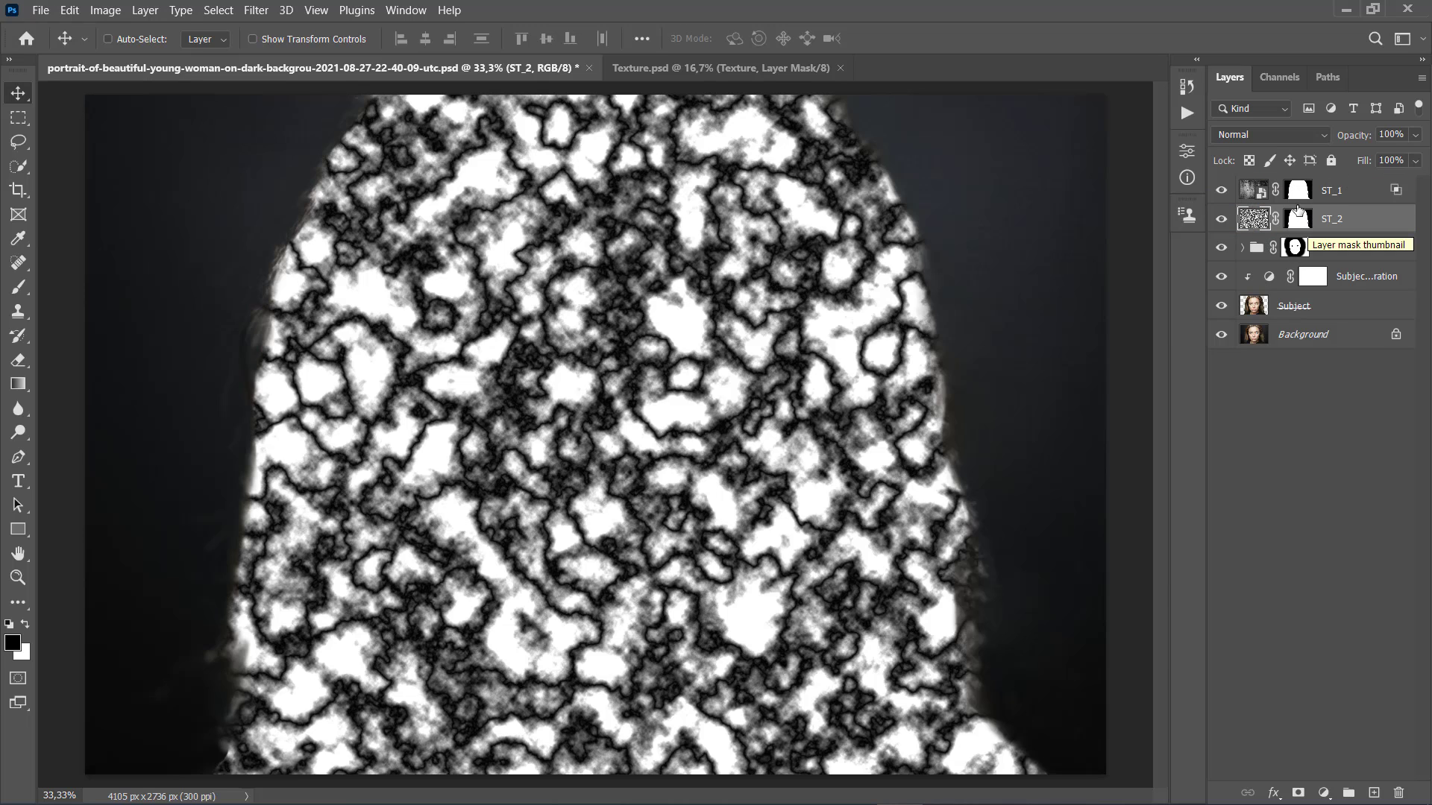
pyautogui.click(1273, 136)
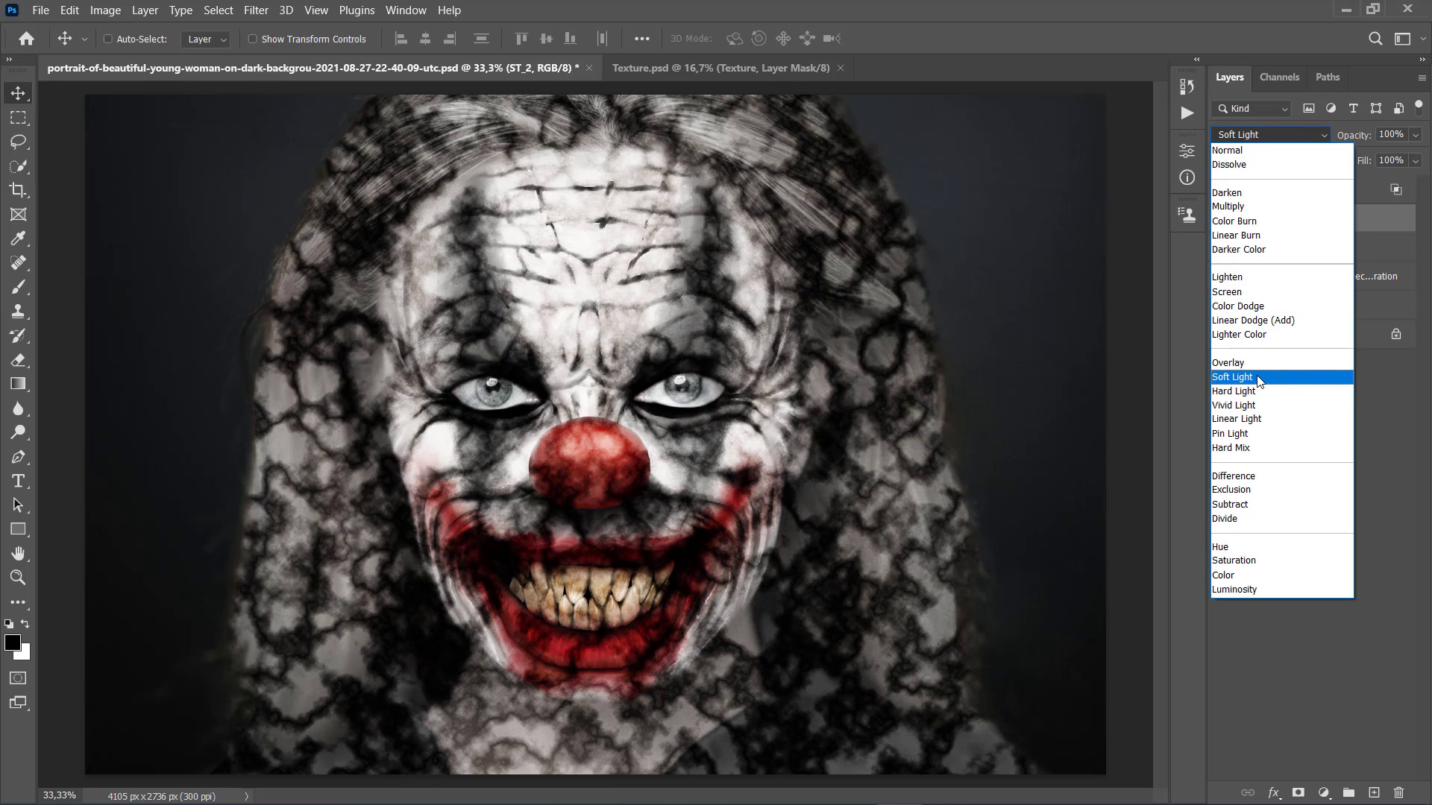
pyautogui.click(1240, 382)
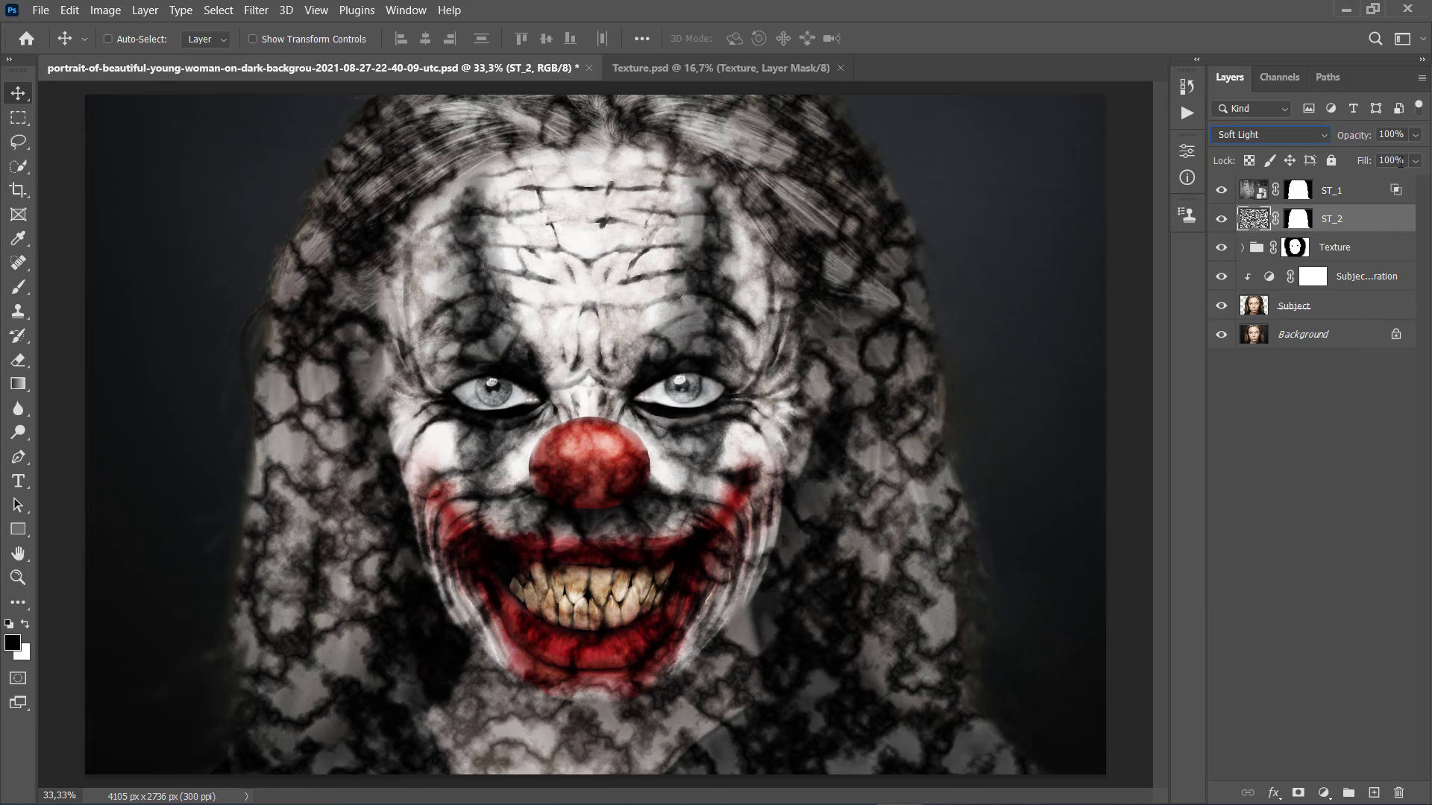
pyautogui.write('10')
pyautogui.press('Return')
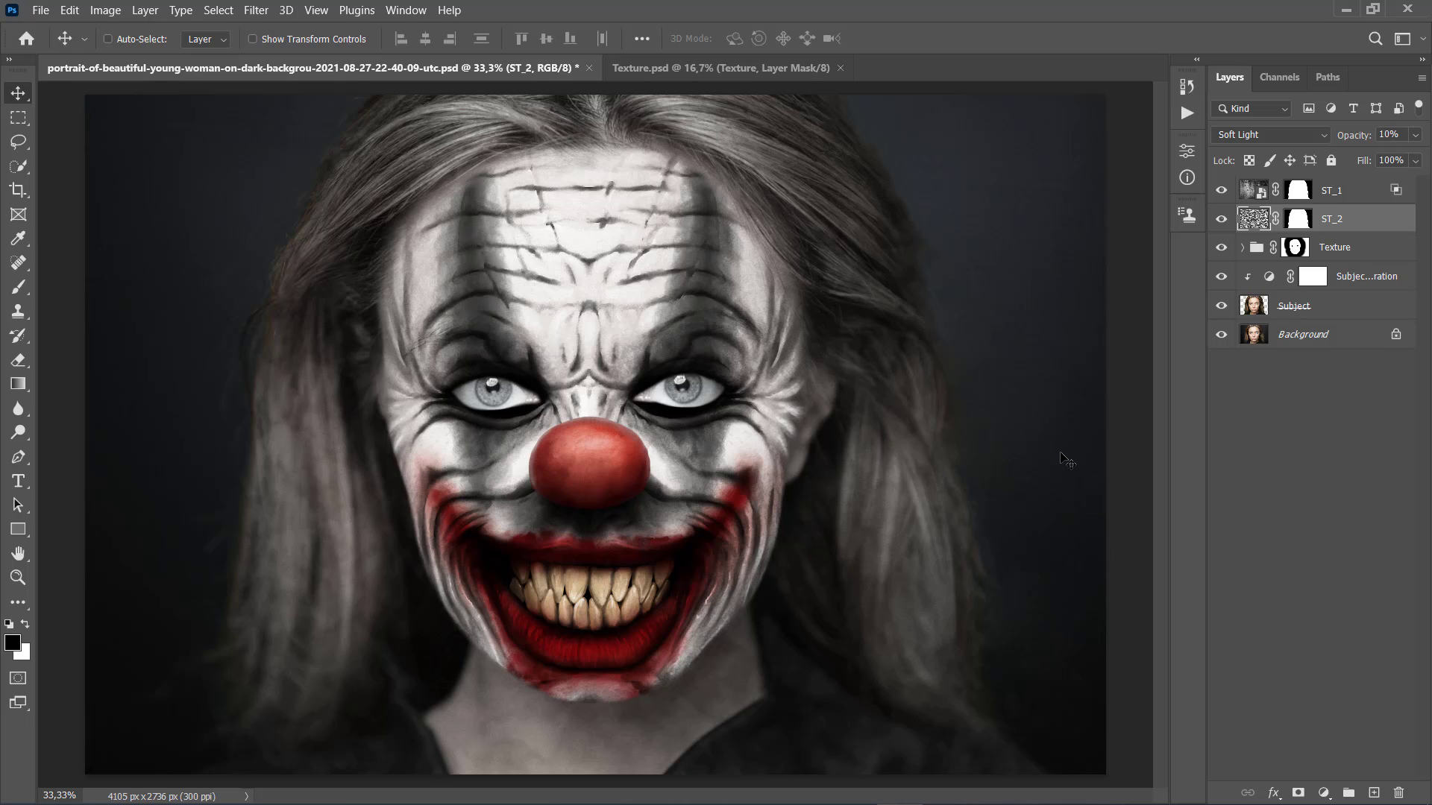
# Add a Hue/Saturation adjustment layer named "Hair_Color" above Subject_Saturation and clip it to the Subject layer
pyautogui.click(1375, 280)
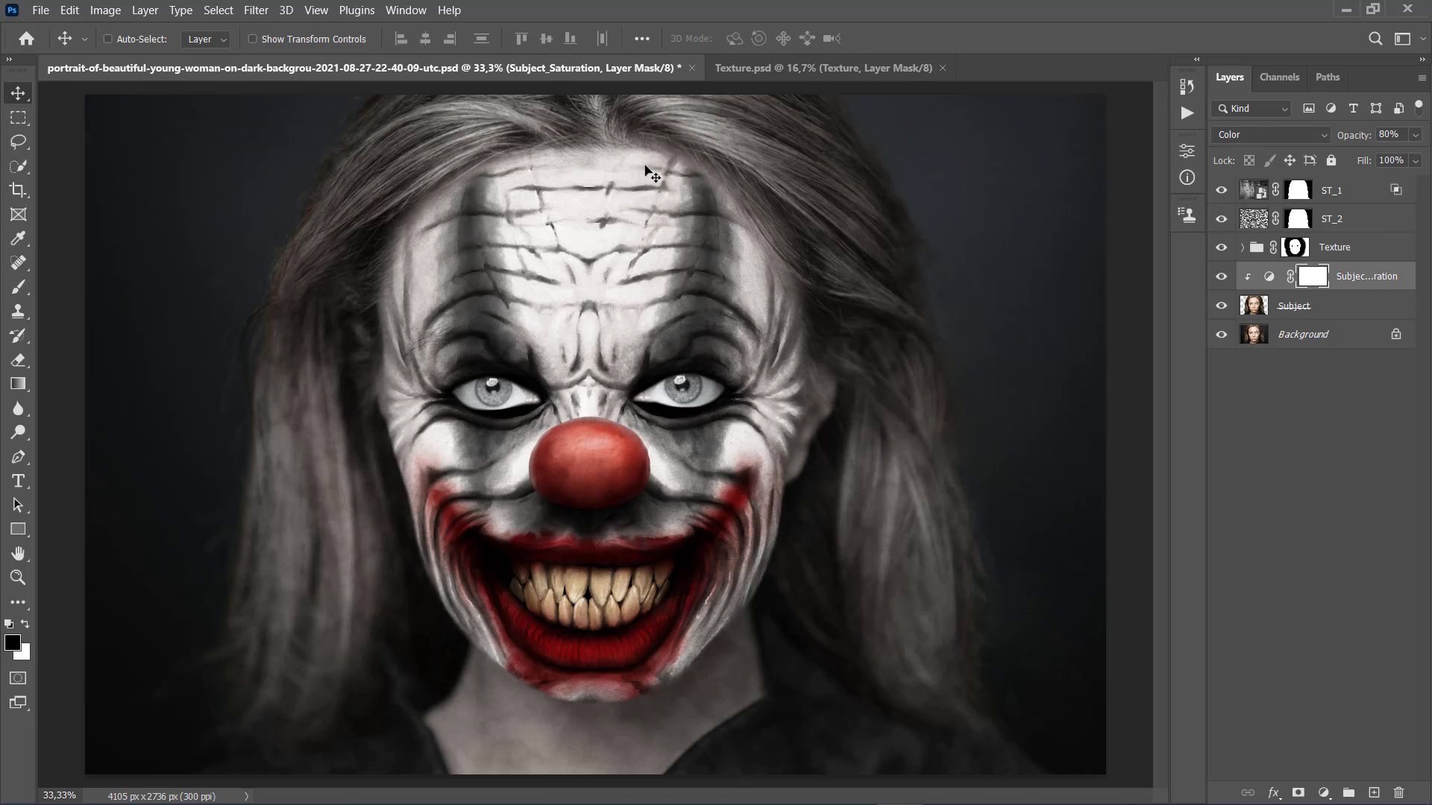
pyautogui.click(143, 11)
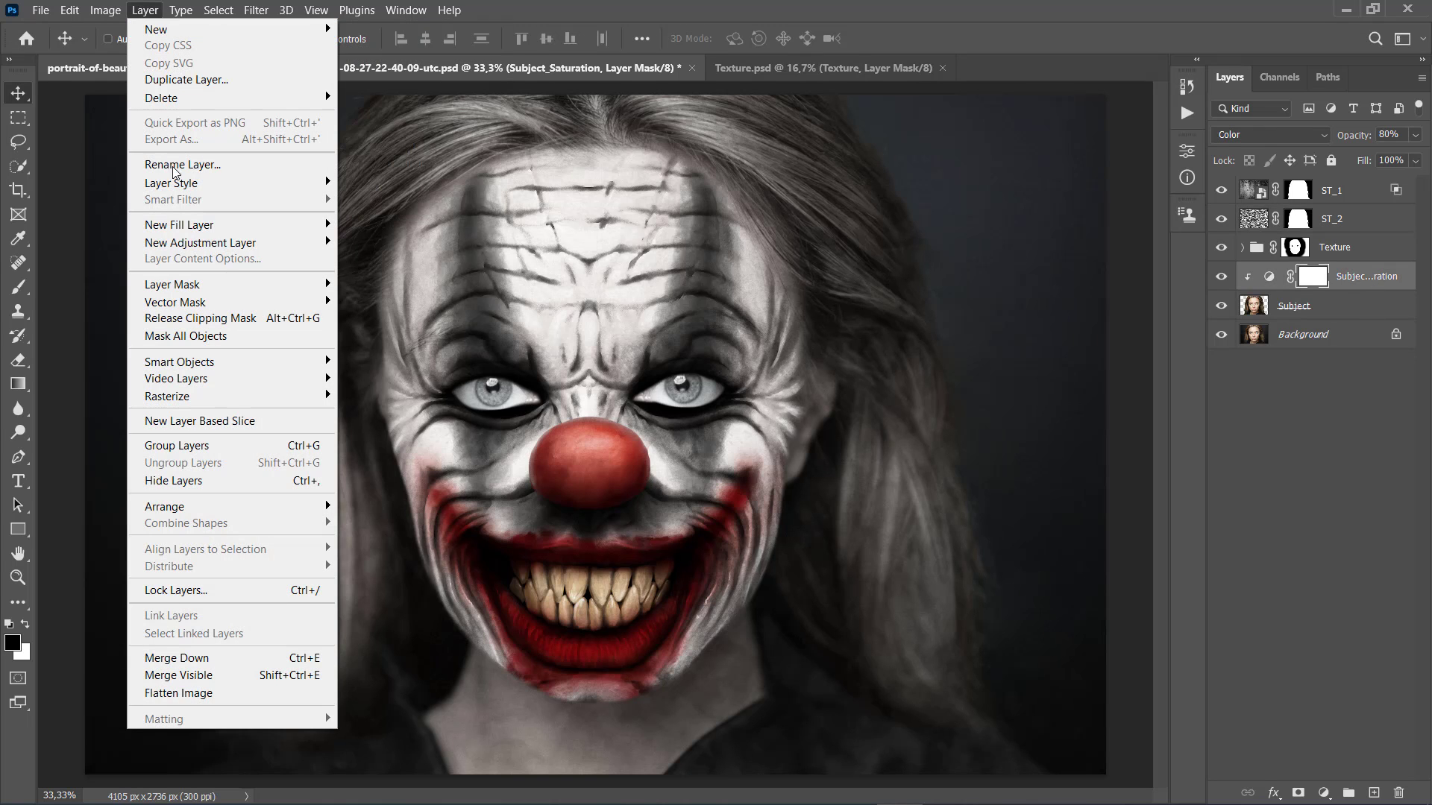
pyautogui.moveTo(173, 244)
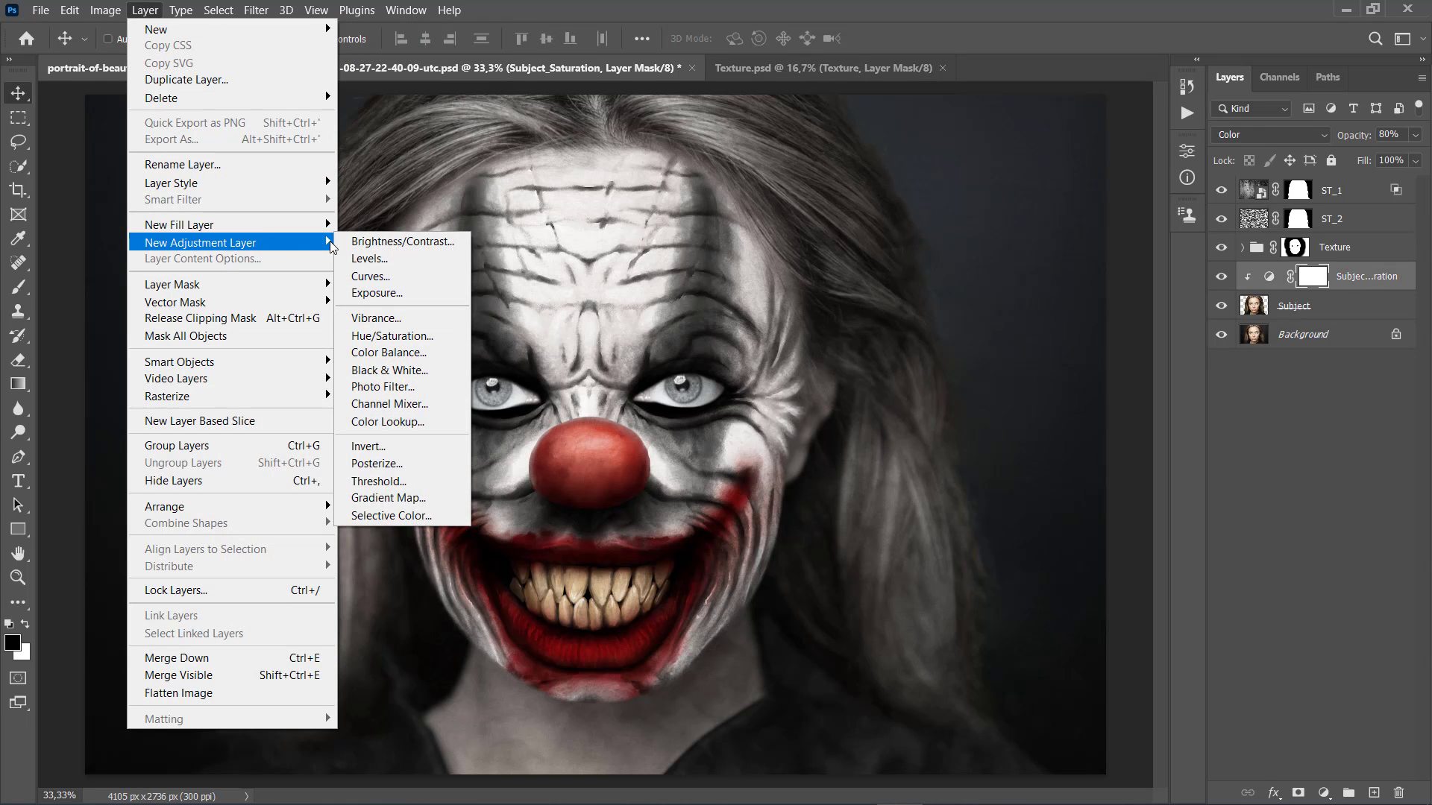
pyautogui.click(374, 336)
pyautogui.write('Hair_Color')
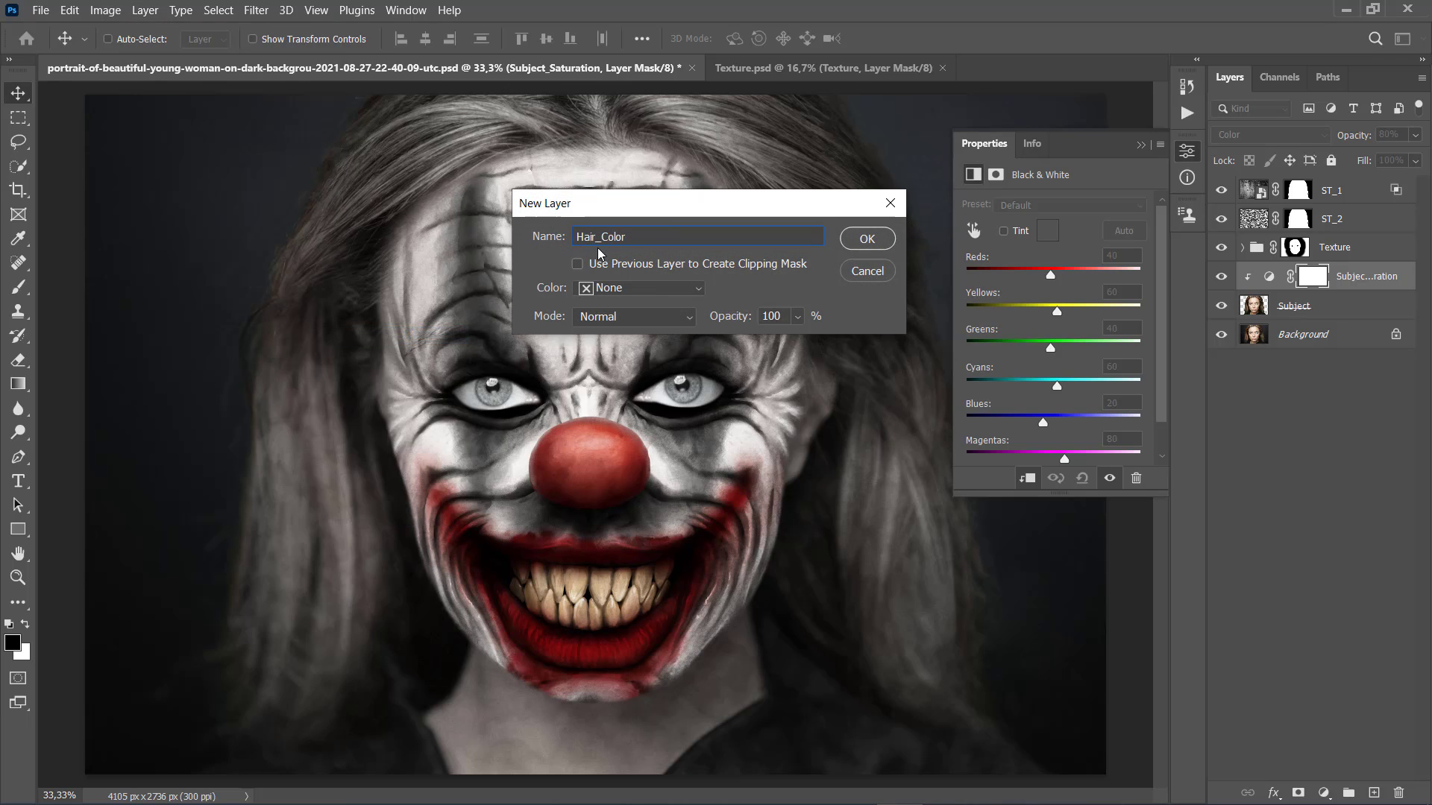
pyautogui.click(878, 248)
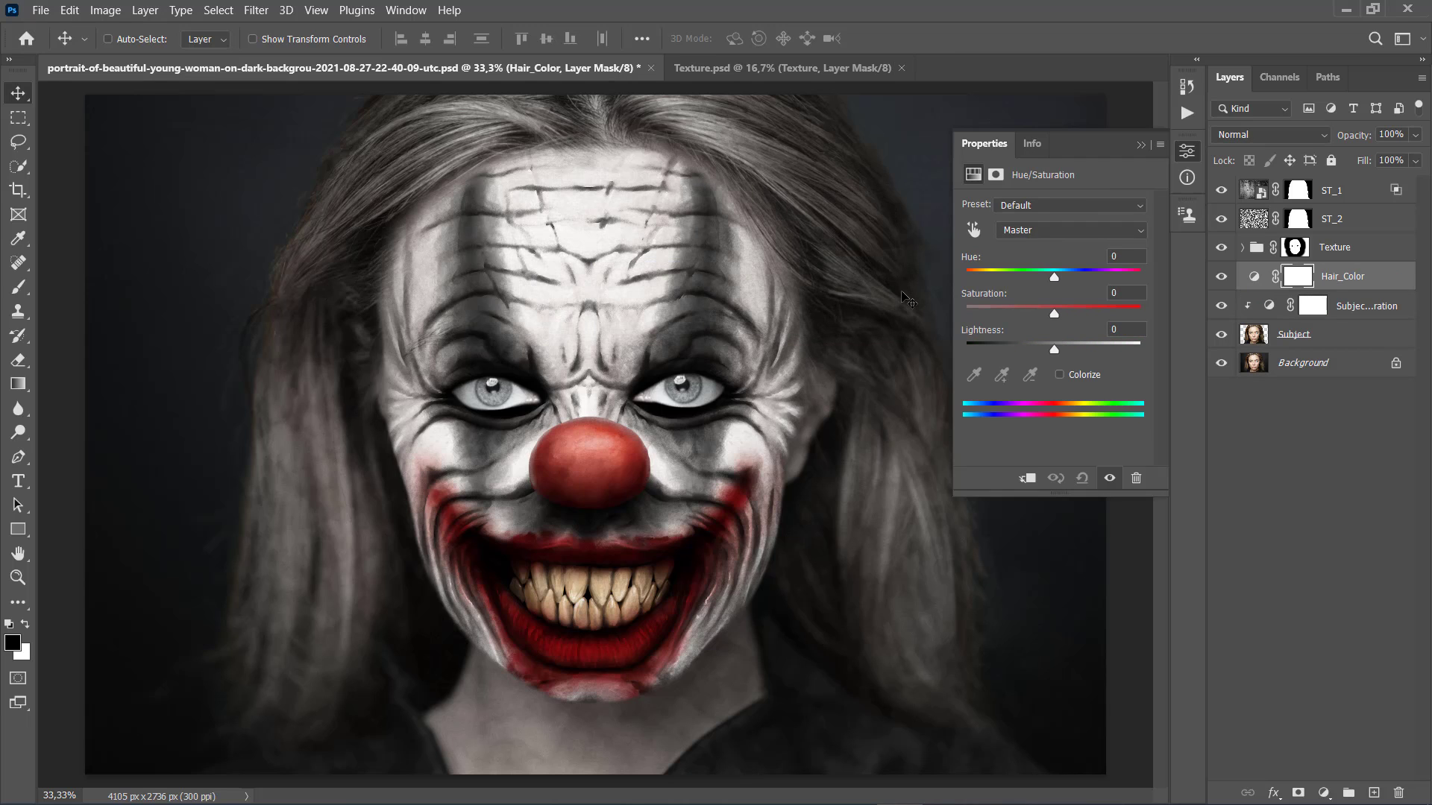
pyautogui.hotkey('ctrl', 'alt', 'g')
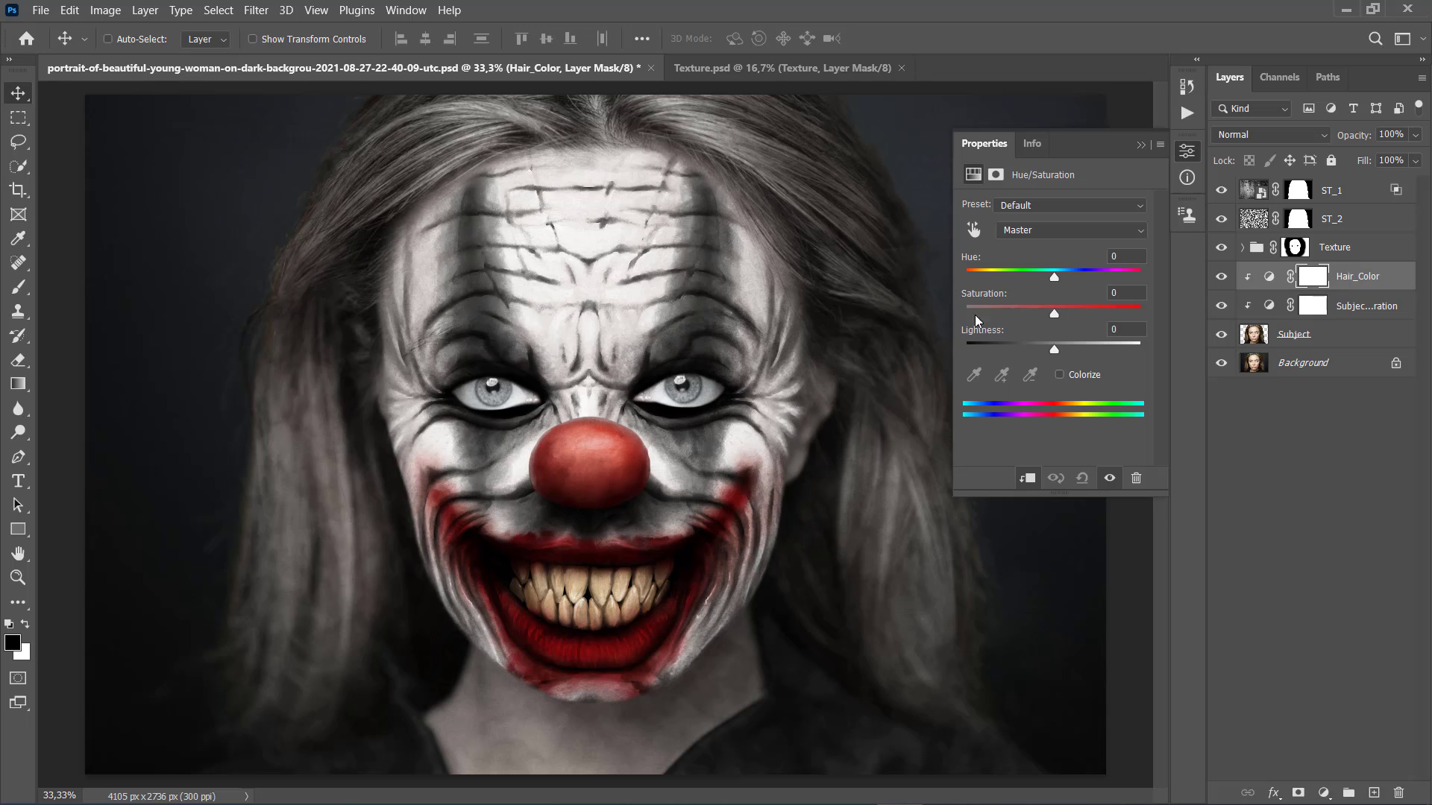
# Colorize with the Hair_Color adjustment at saturation 50 and invert its layer mask to black
pyautogui.click(1085, 372)
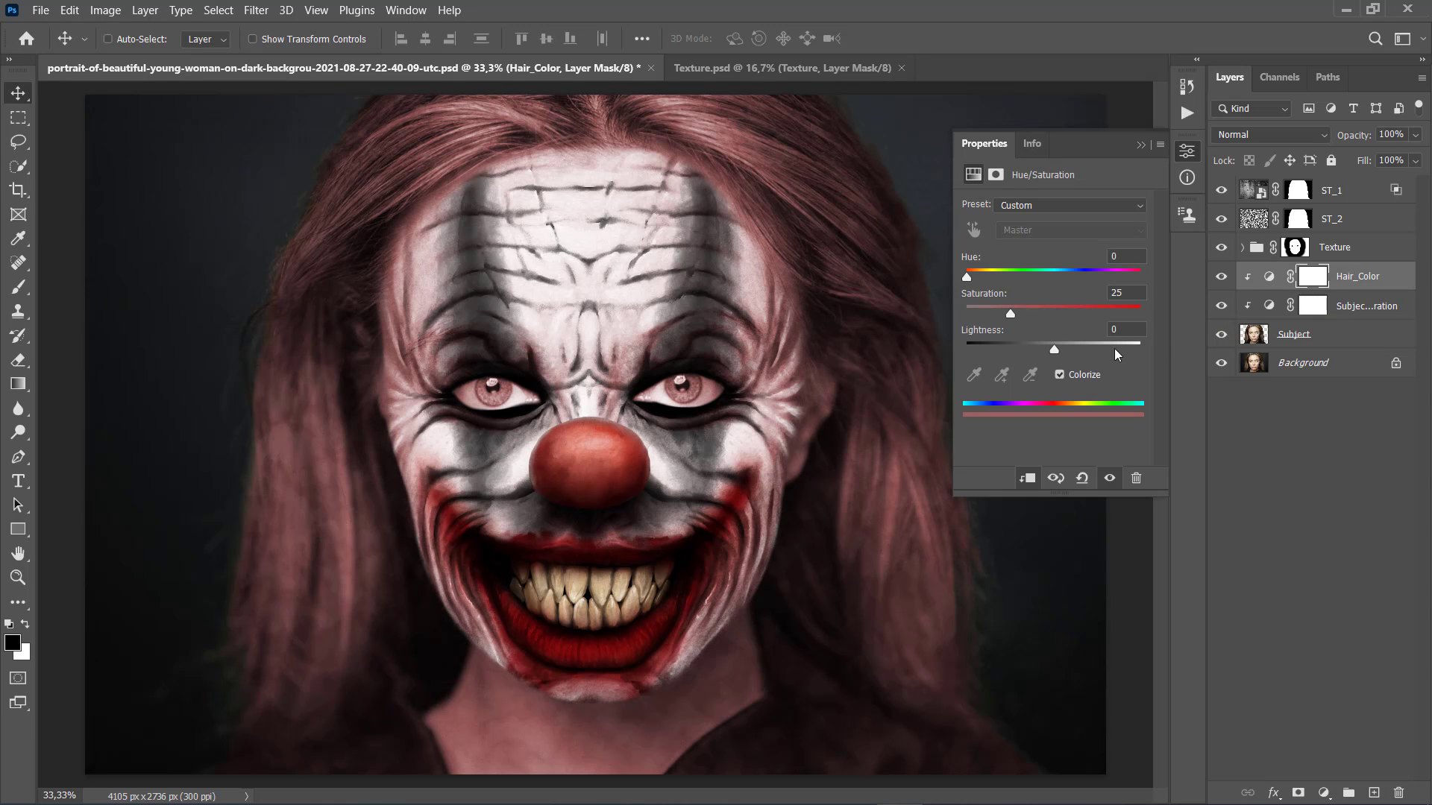
pyautogui.moveTo(1123, 293); pyautogui.dragTo(1084, 293)
pyautogui.write('50')
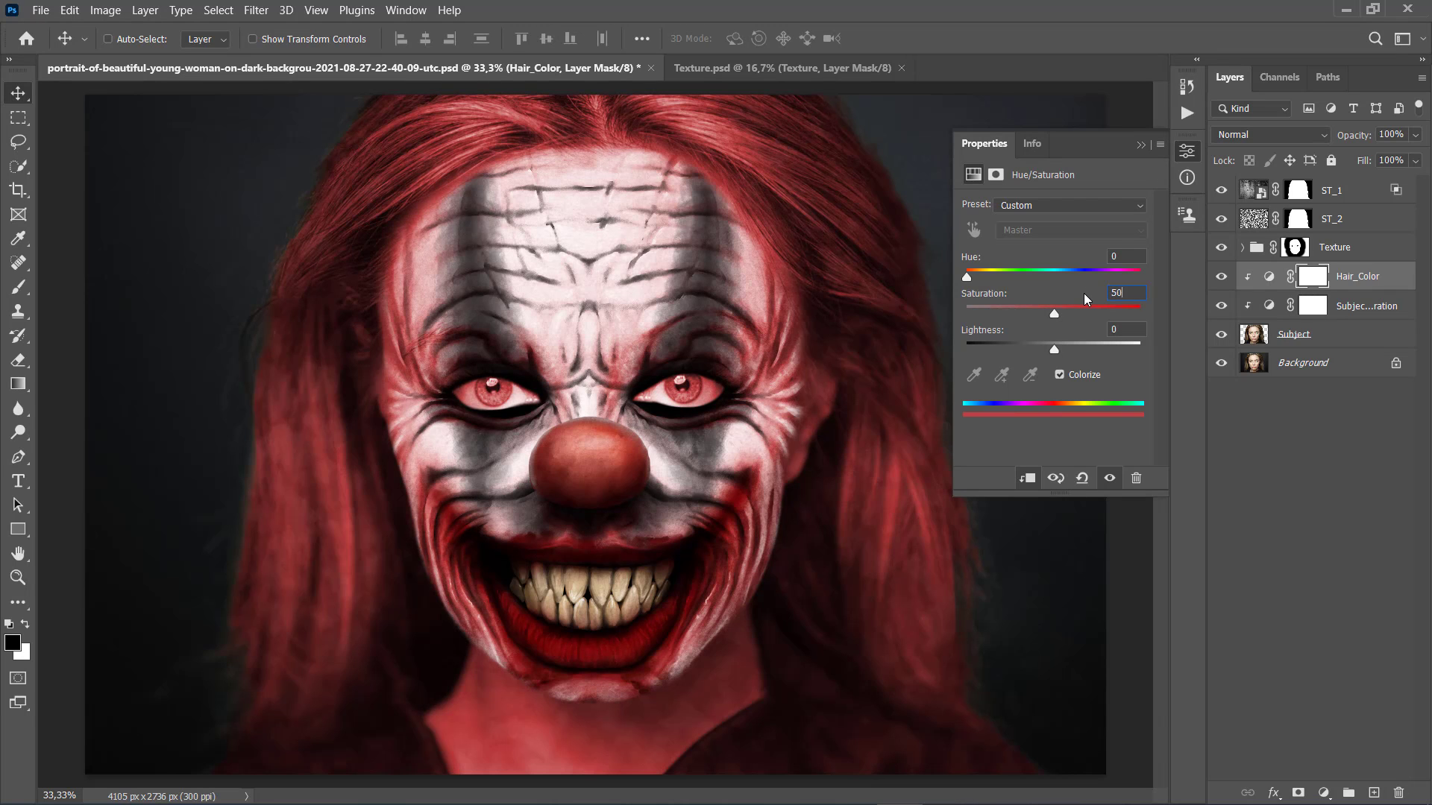
pyautogui.press('Return')
pyautogui.hotkey('ctrl', 'i')
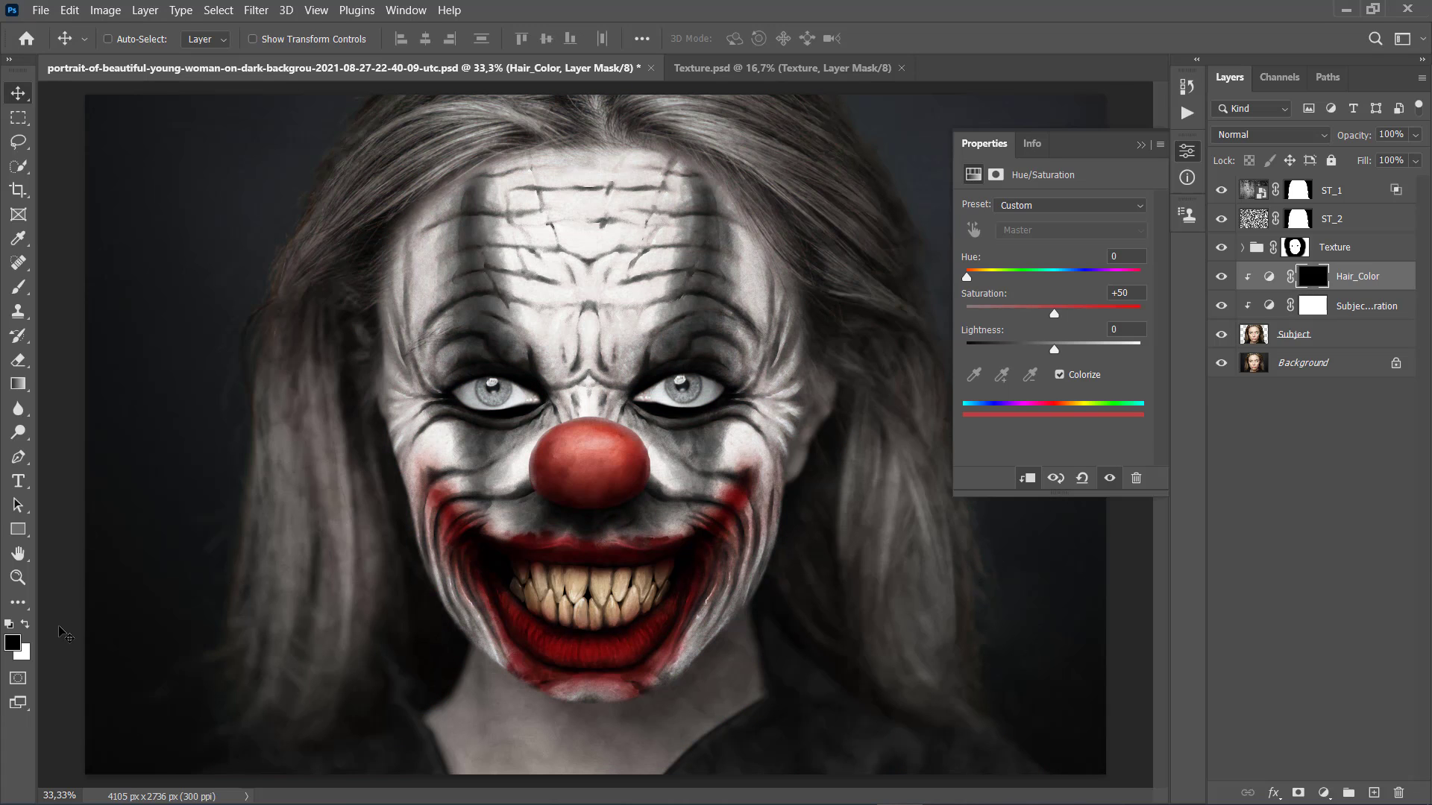
# Paint white over all of the woman's hair on the Hair_Color mask with a soft round brush of 300 to 400 px
pyautogui.press('x')
pyautogui.press('b')
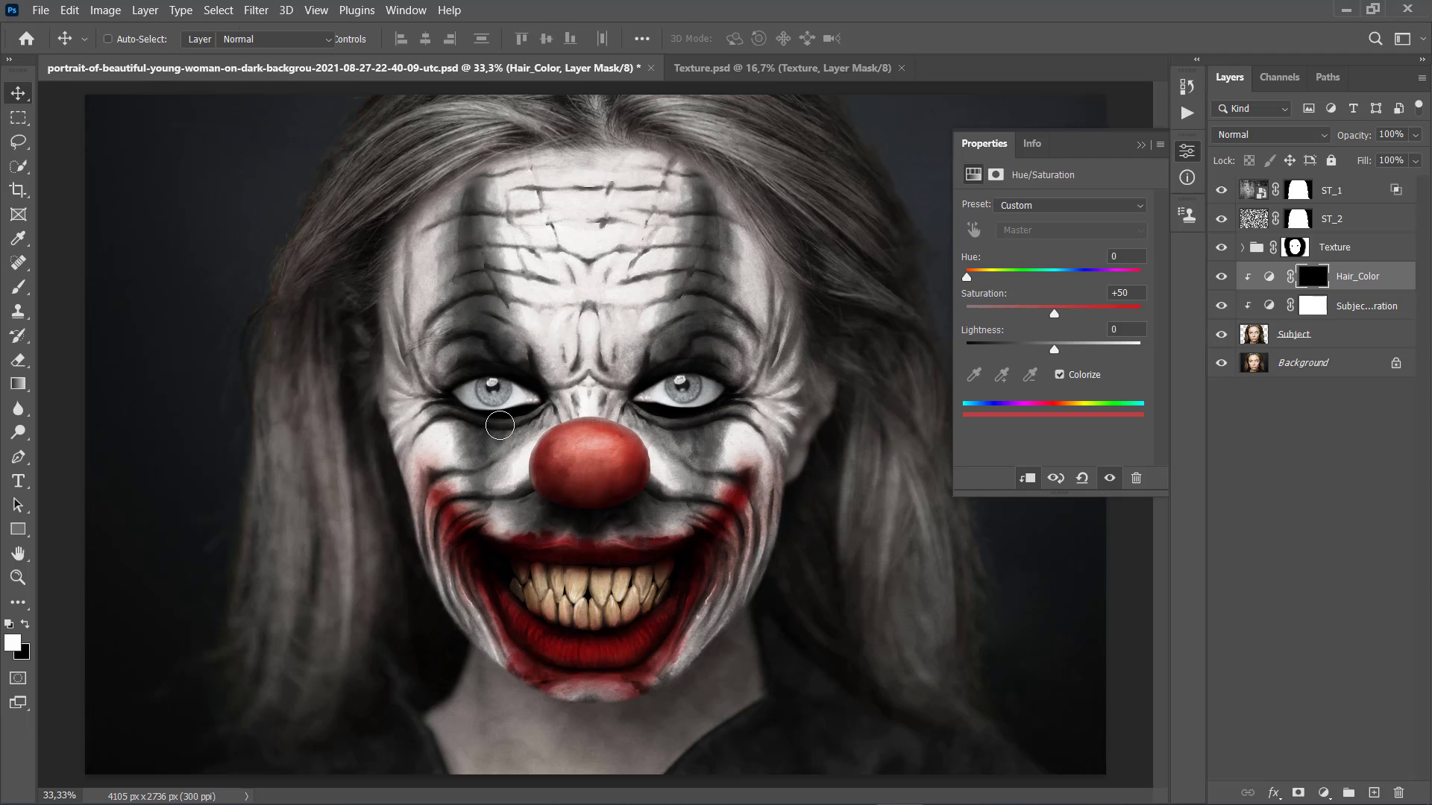
pyautogui.rightClick(501, 423)
pyautogui.doubleClick(534, 580)
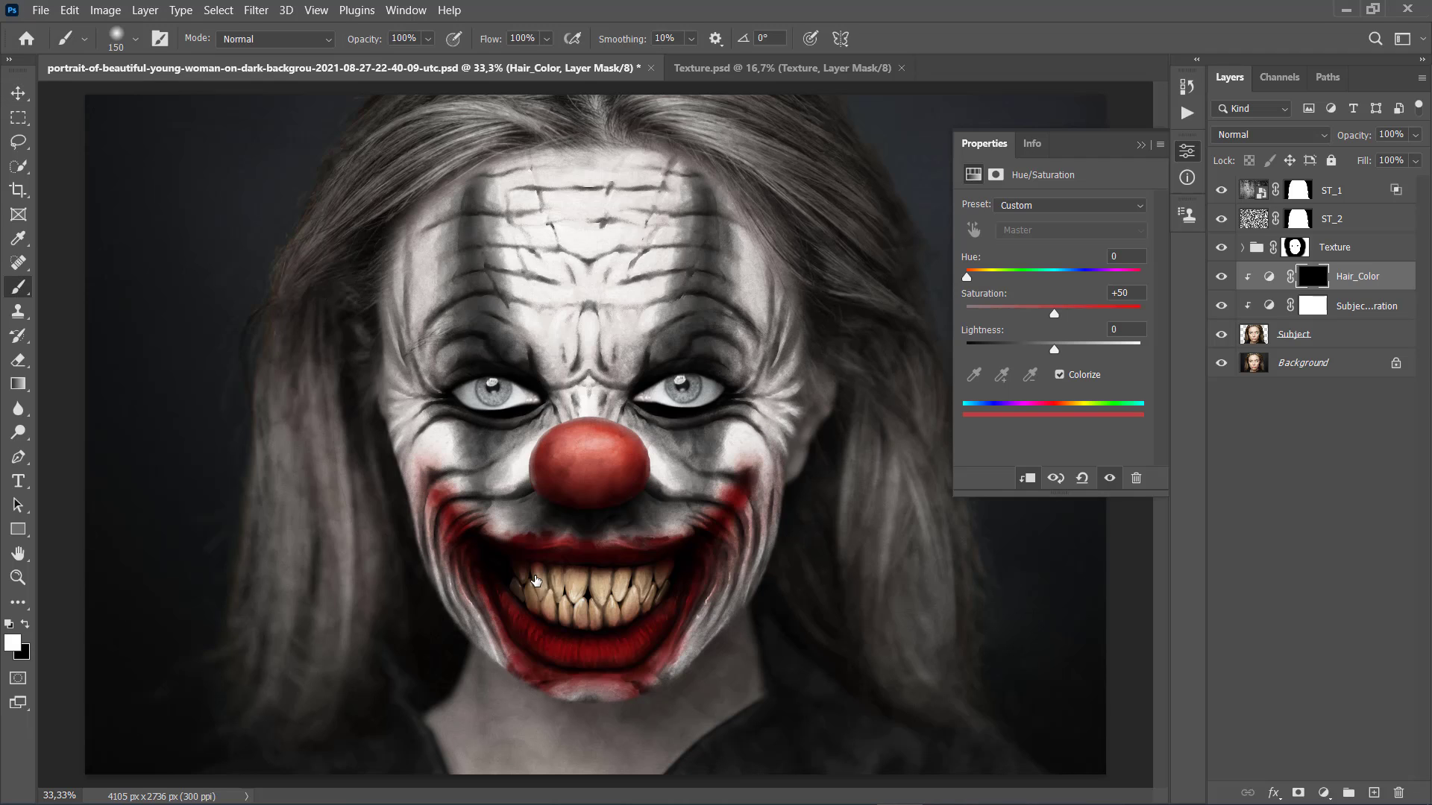
pyautogui.press(']')
pyautogui.press(']')
pyautogui.press(']')
pyautogui.press(']')
pyautogui.moveTo(336, 150)
pyautogui.mouseDown()
pyautogui.moveTo(524, 84)
pyautogui.moveTo(525, 99)
pyautogui.mouseUp()
pyautogui.press(']')
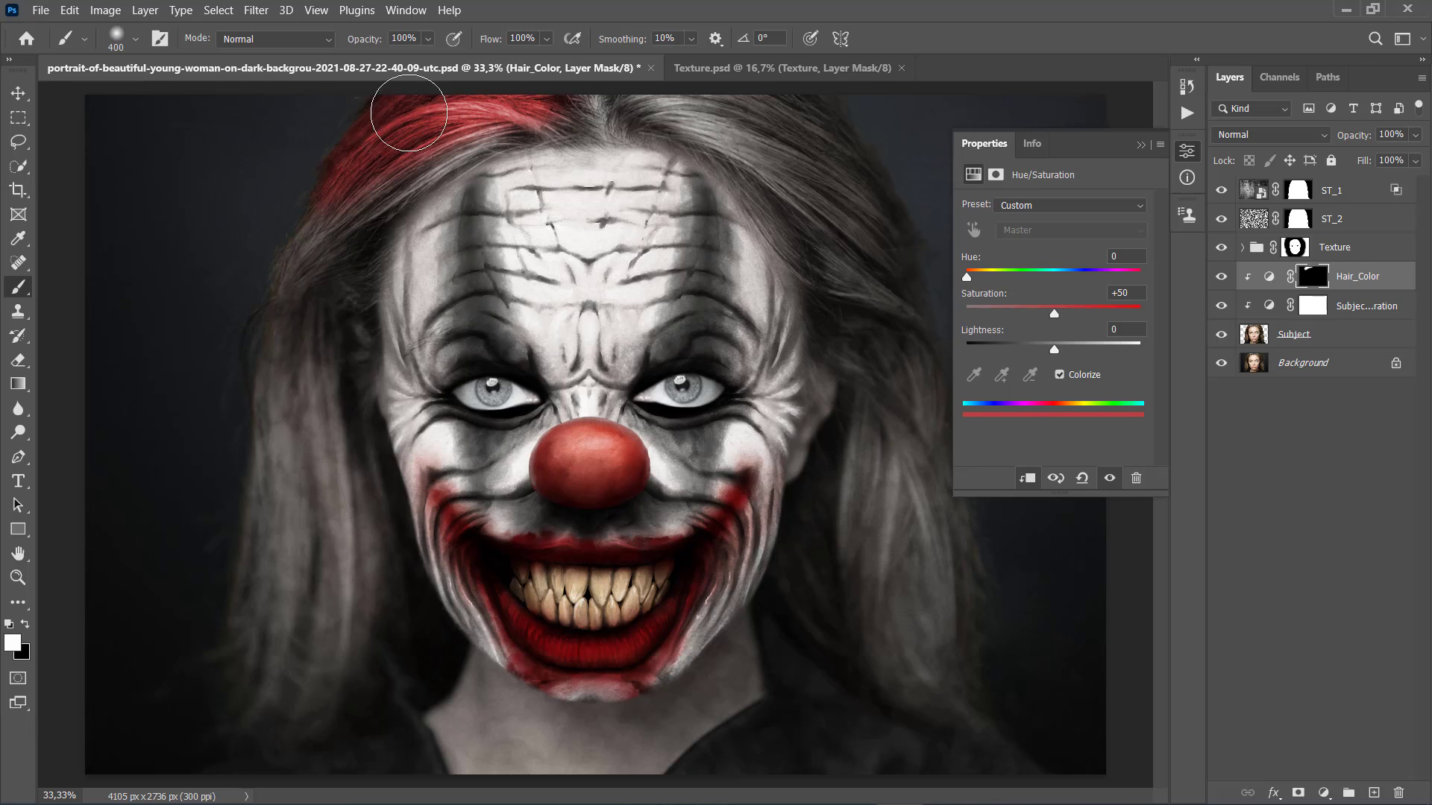
pyautogui.moveTo(411, 114)
pyautogui.mouseDown()
pyautogui.moveTo(318, 176)
pyautogui.moveTo(283, 247)
pyautogui.mouseUp()
pyautogui.press(']')
pyautogui.press('[')
pyautogui.moveTo(378, 154)
pyautogui.mouseDown()
pyautogui.moveTo(275, 274)
pyautogui.moveTo(271, 384)
pyautogui.mouseUp()
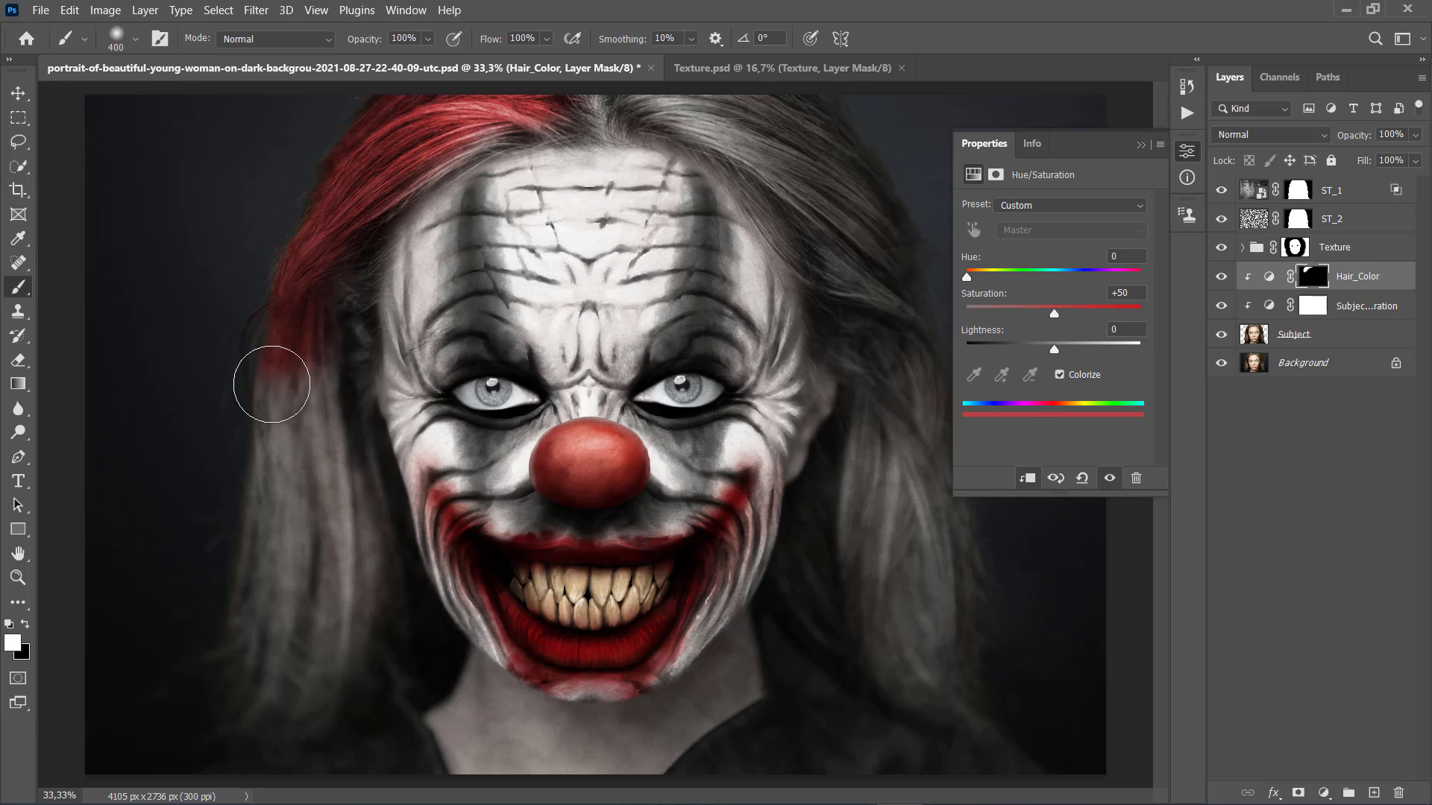
pyautogui.press('[')
pyautogui.moveTo(335, 271)
pyautogui.mouseDown()
pyautogui.moveTo(364, 159)
pyautogui.moveTo(418, 132)
pyautogui.moveTo(399, 157)
pyautogui.moveTo(484, 105)
pyautogui.moveTo(674, 97)
pyautogui.moveTo(753, 129)
pyautogui.mouseUp()
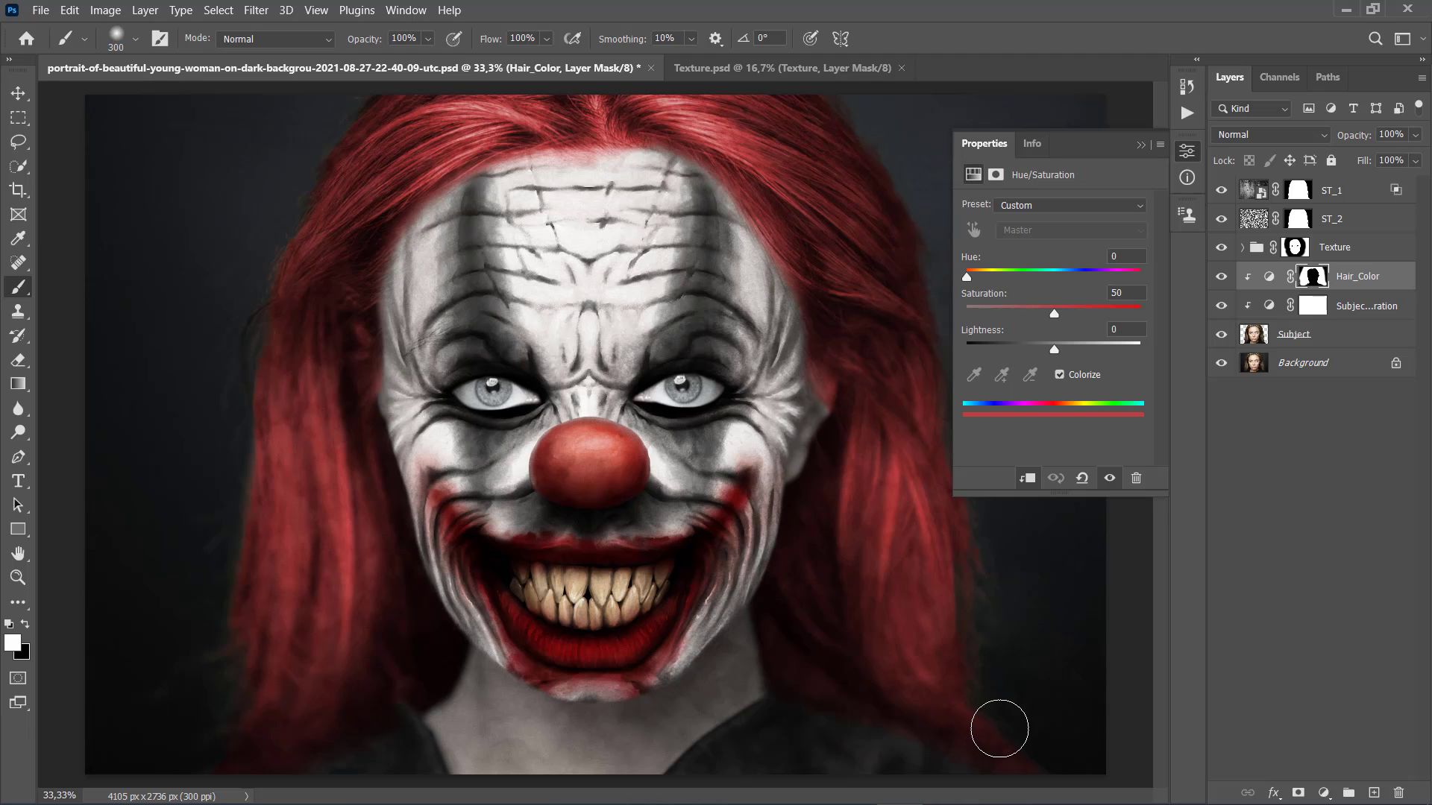
pyautogui.press('v')
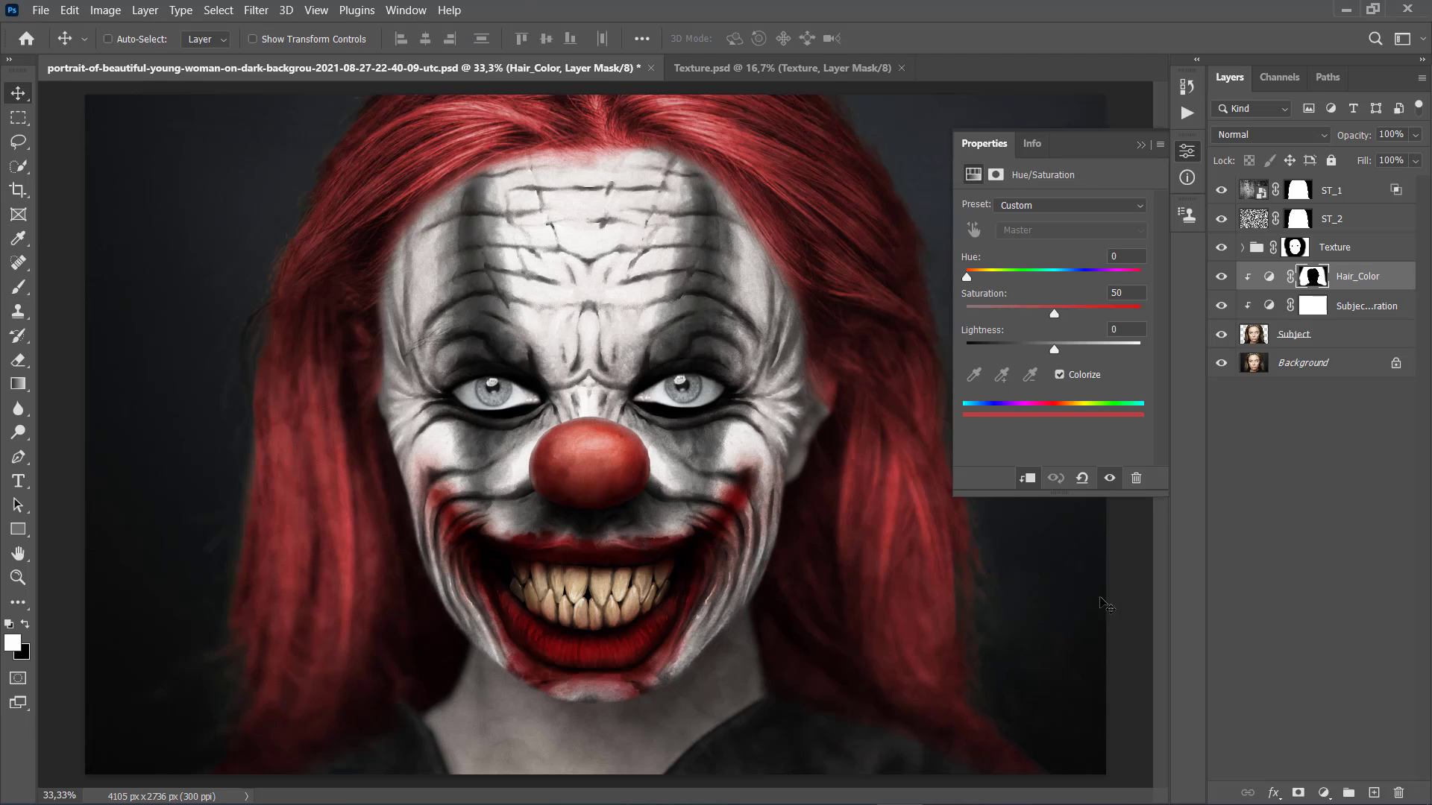
# Set the Hair_Color layer's blend mode to Color
pyautogui.click(1267, 137)
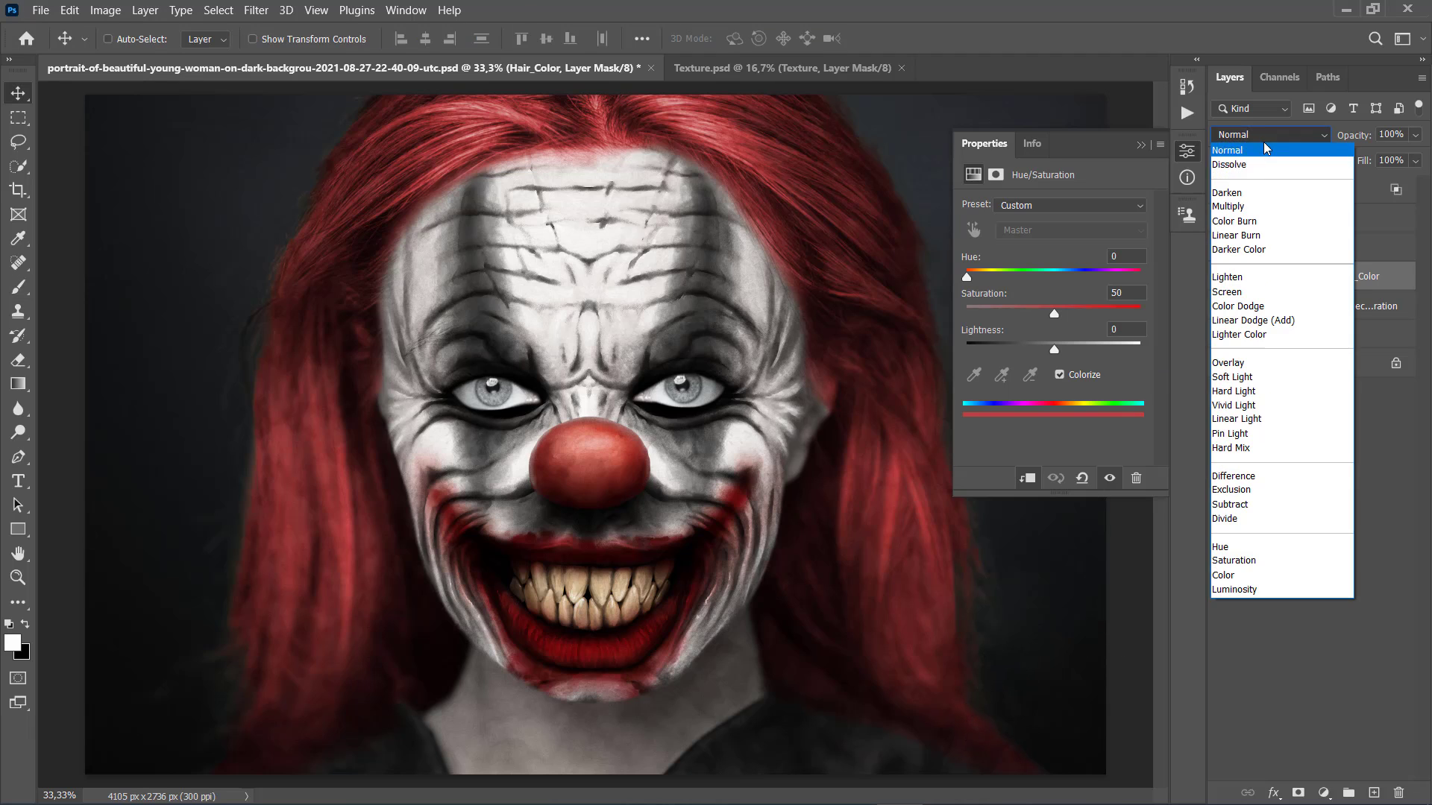
pyautogui.click(1245, 576)
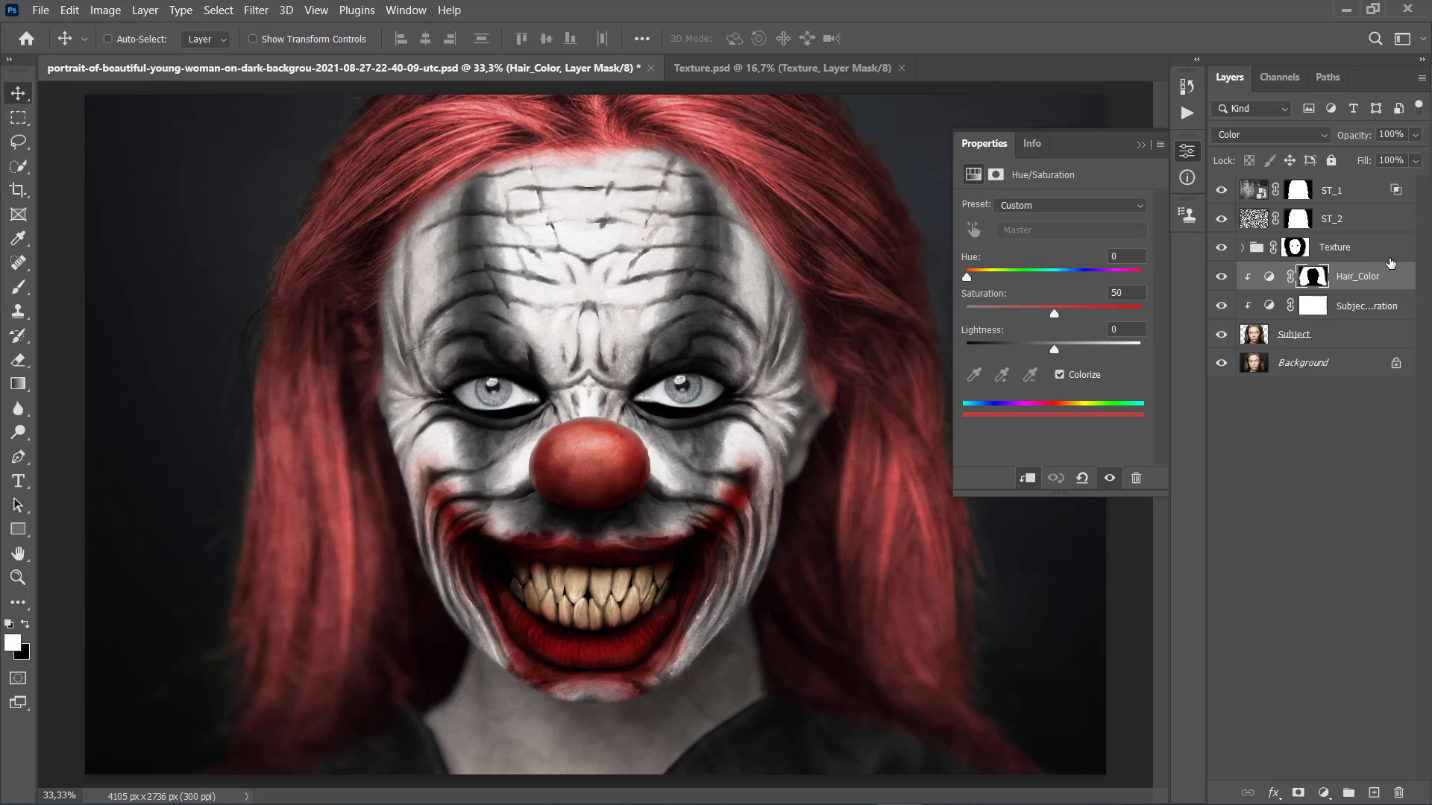
# Add a Hue/Saturation adjustment layer named "Eyes_Color" directly above the Texture group
pyautogui.click(1390, 258)
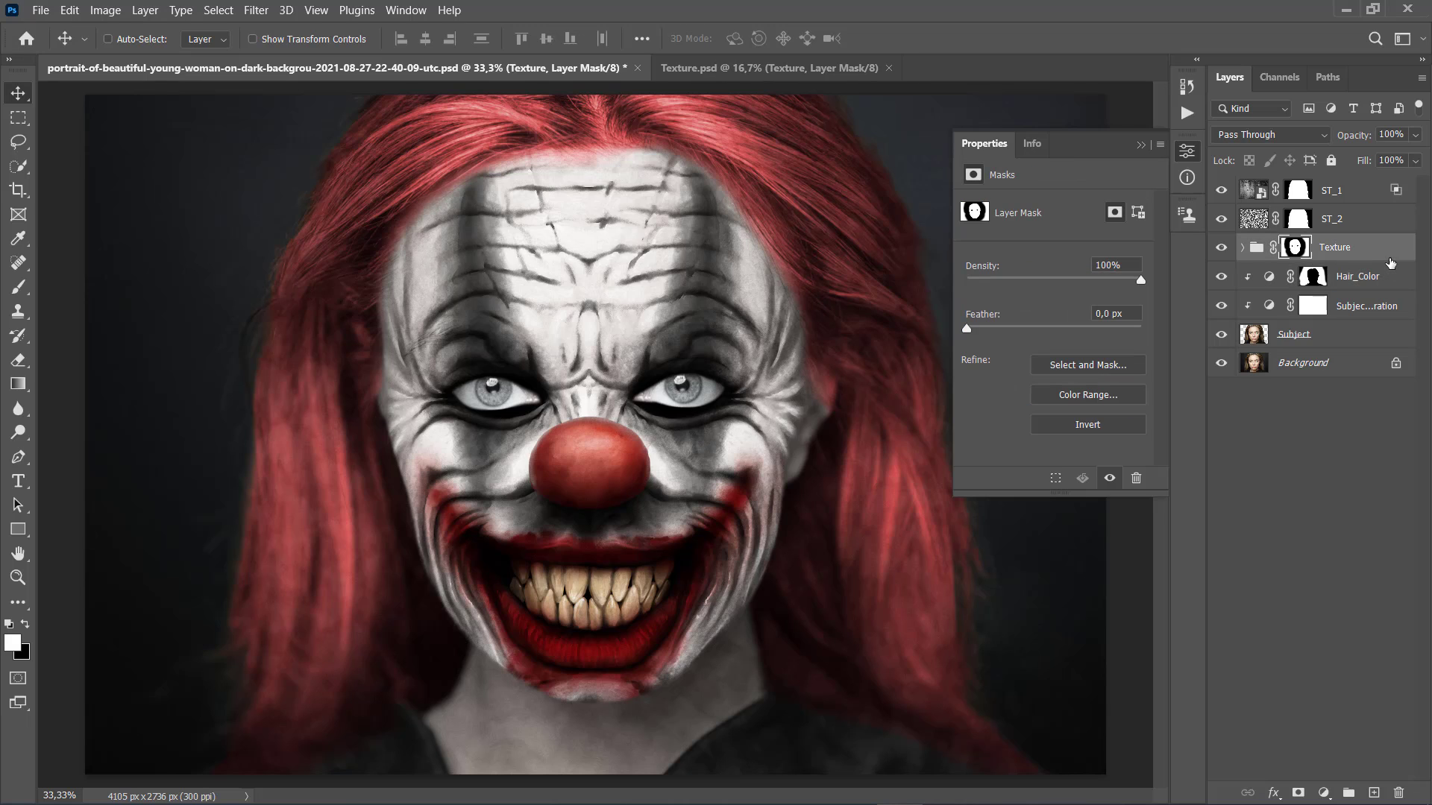
pyautogui.click(145, 9)
pyautogui.moveTo(182, 191)
pyautogui.moveTo(224, 243)
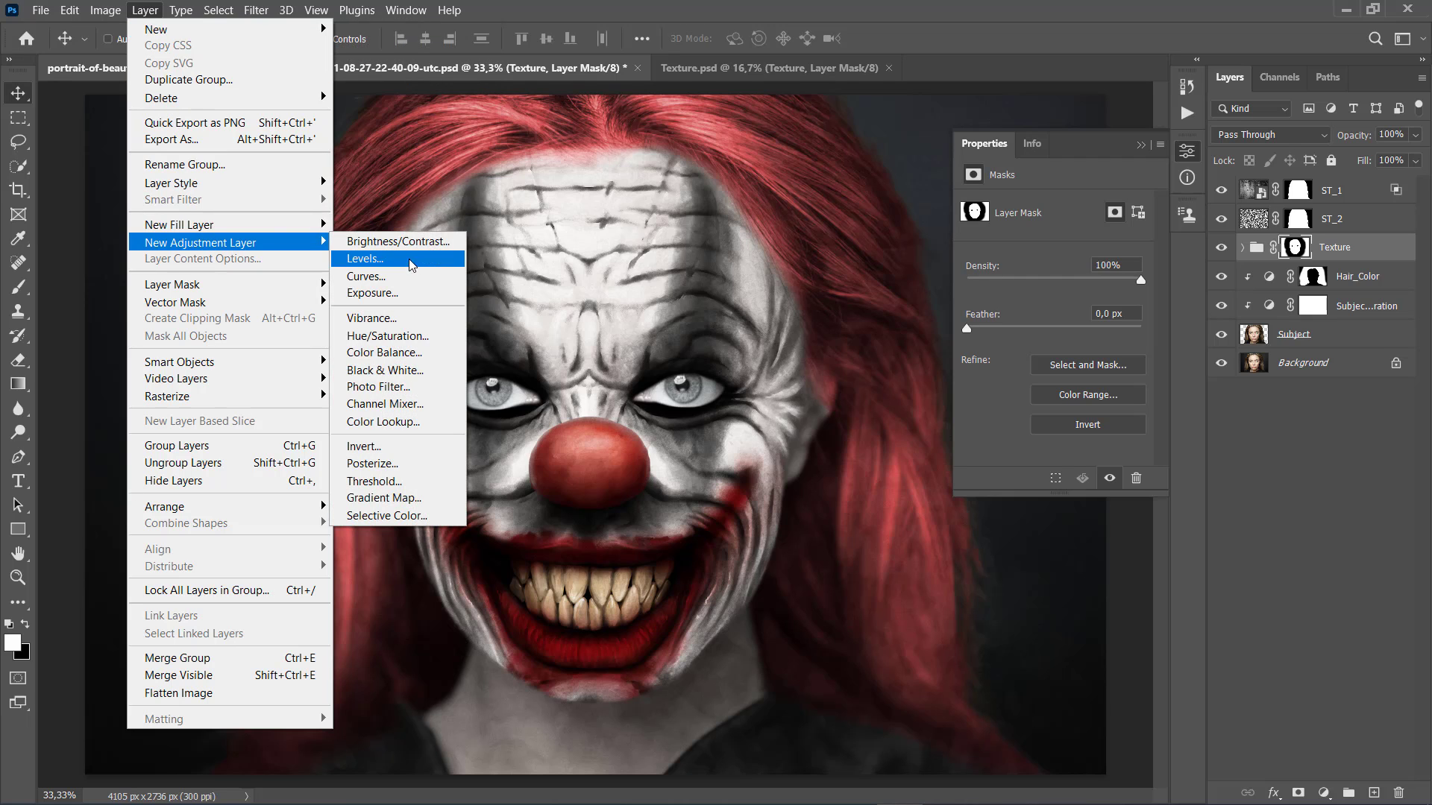
pyautogui.click(388, 337)
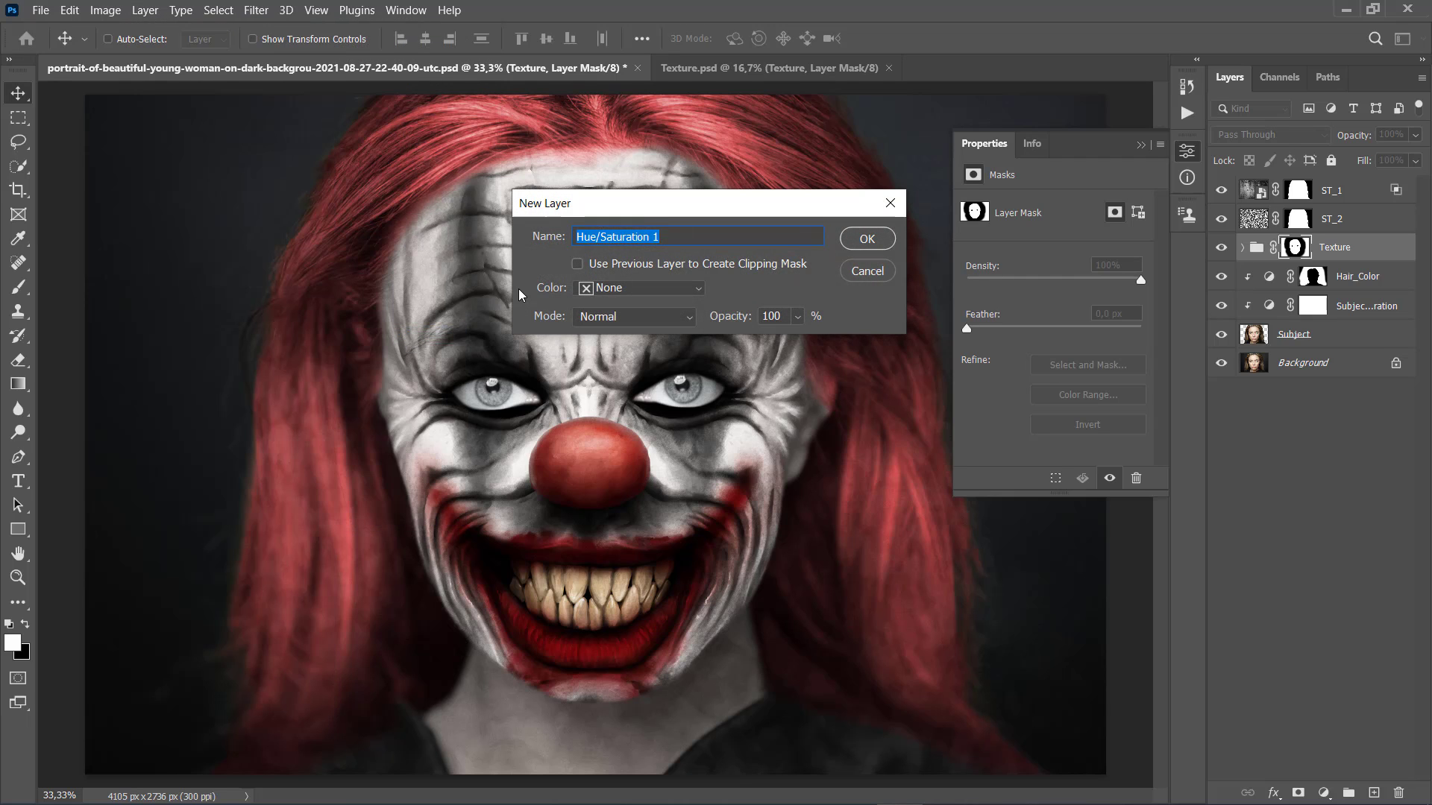
pyautogui.write('Eyes_Color')
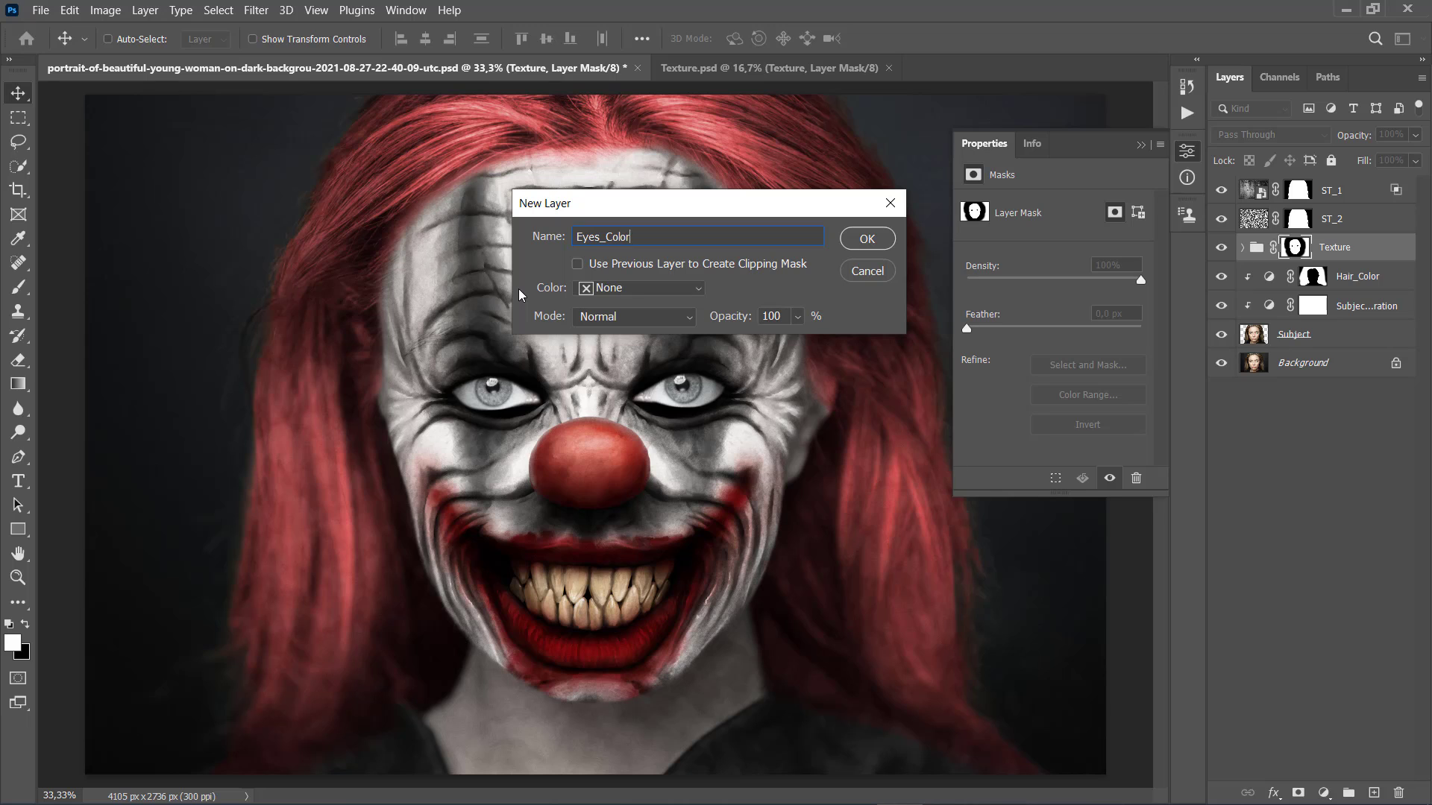
pyautogui.click(868, 240)
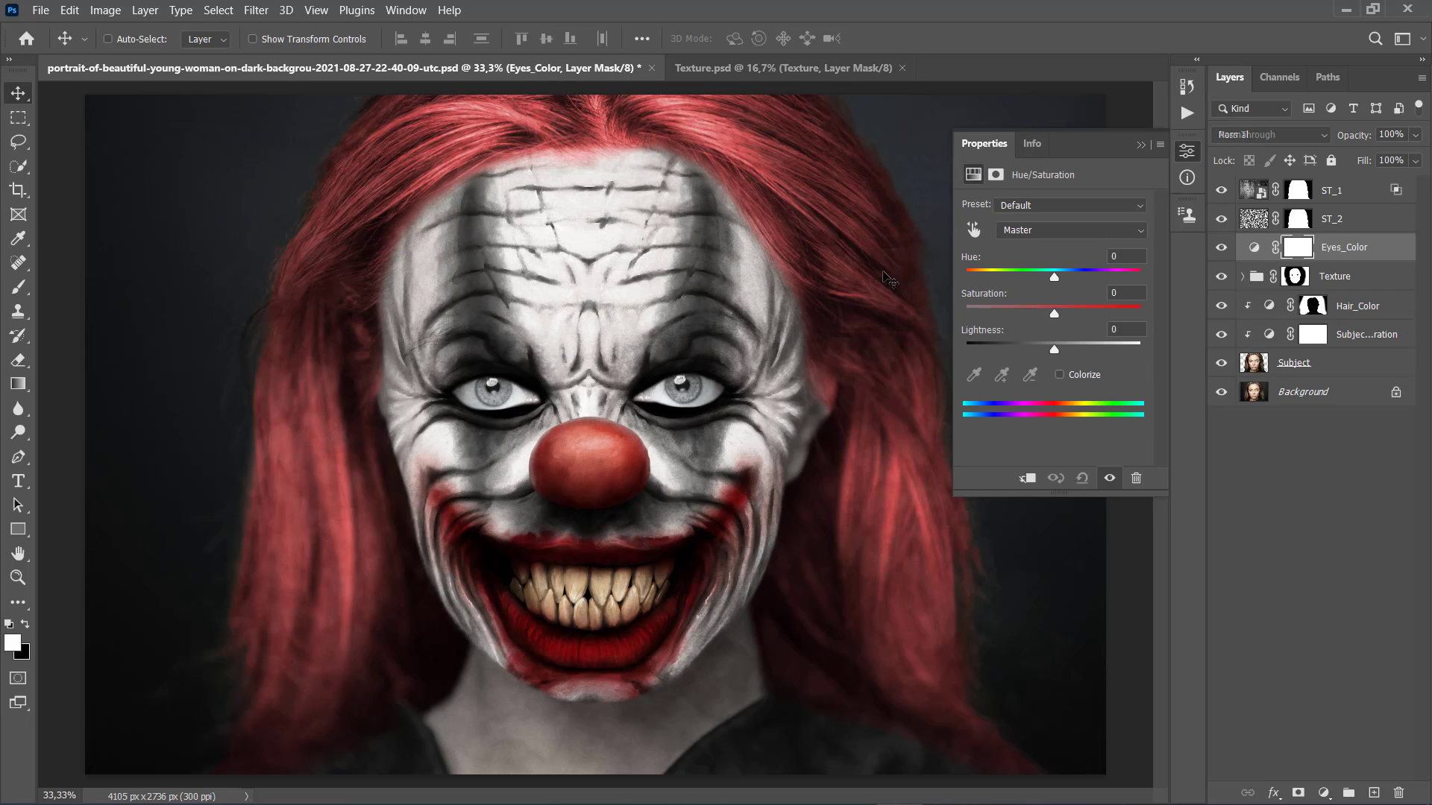
# Colorize with the Eyes_Color adjustment at saturation 50 and invert its layer mask to black
pyautogui.click(1060, 375)
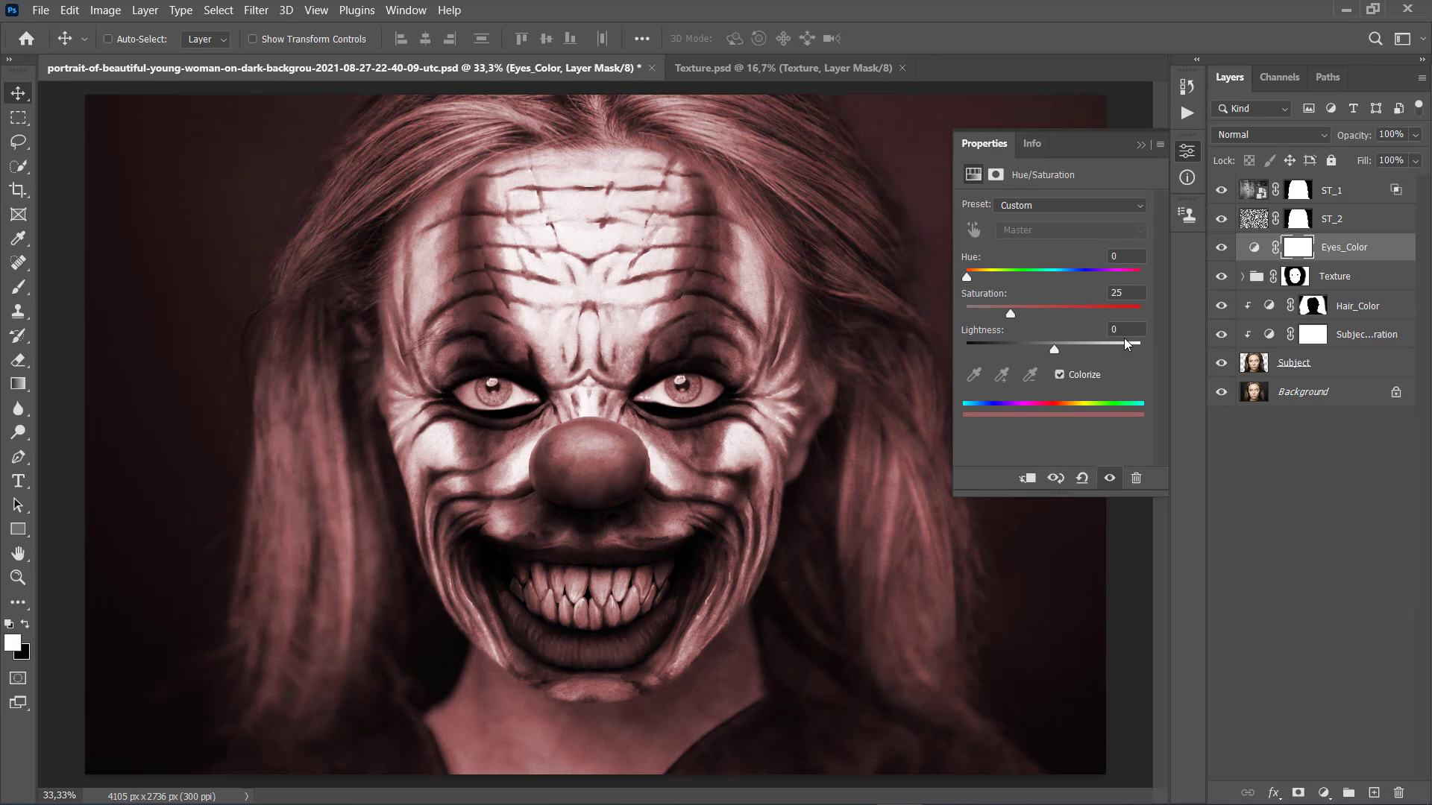
pyautogui.write('50')
pyautogui.press('Return')
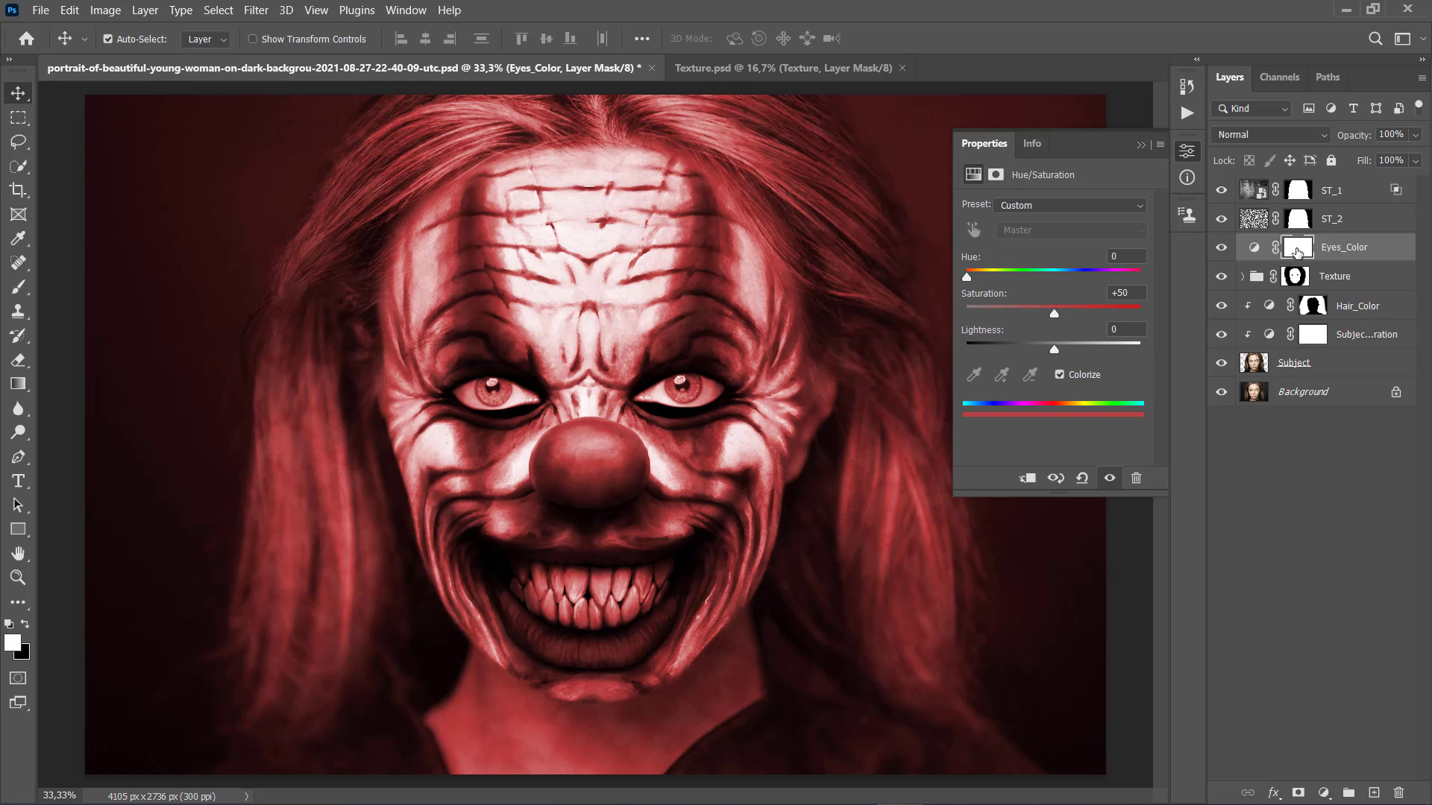
pyautogui.hotkey('ctrl', 'i')
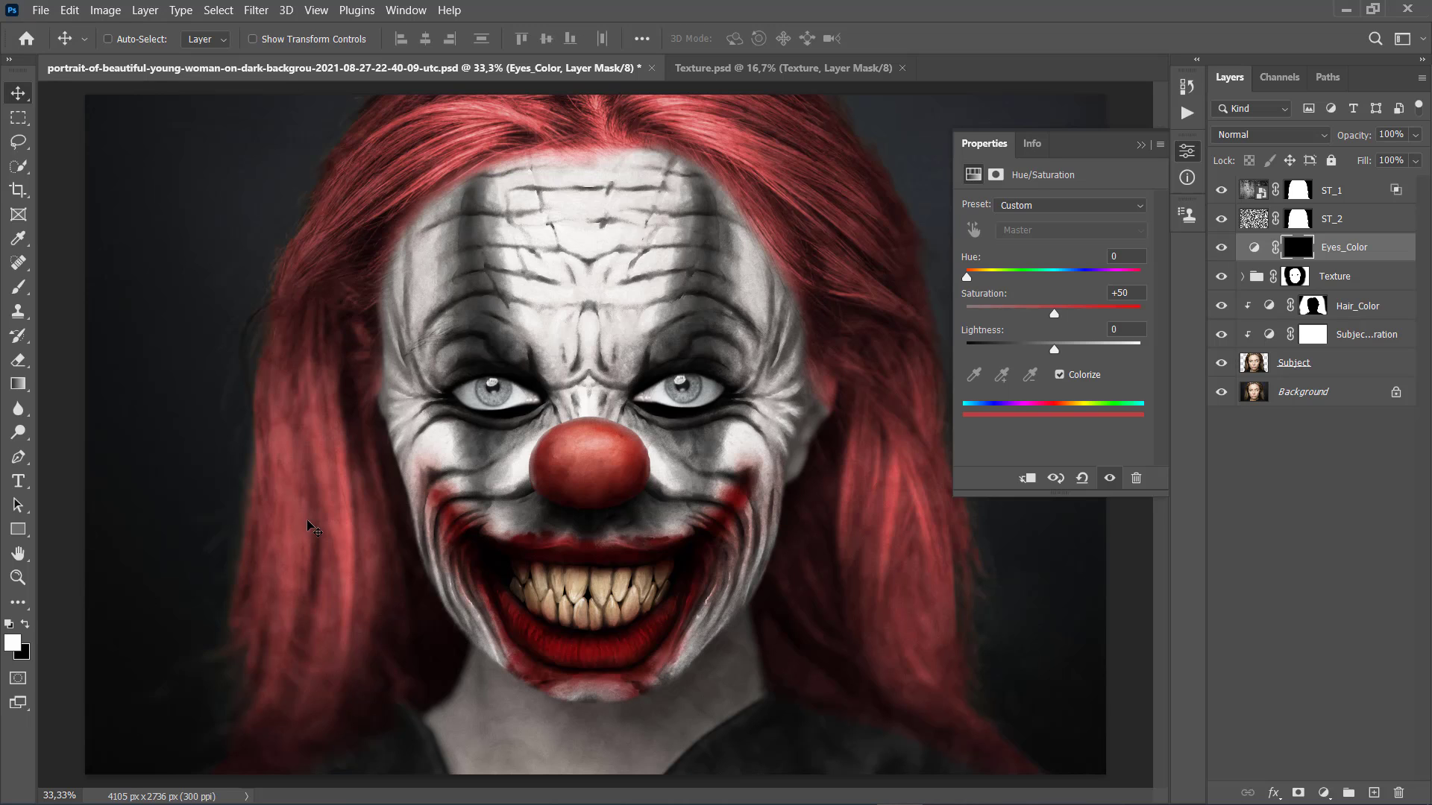
# Paint white over both irises on the Eyes_Color mask with a soft round brush of about 35 px
pyautogui.press('b')
pyautogui.rightClick(522, 455)
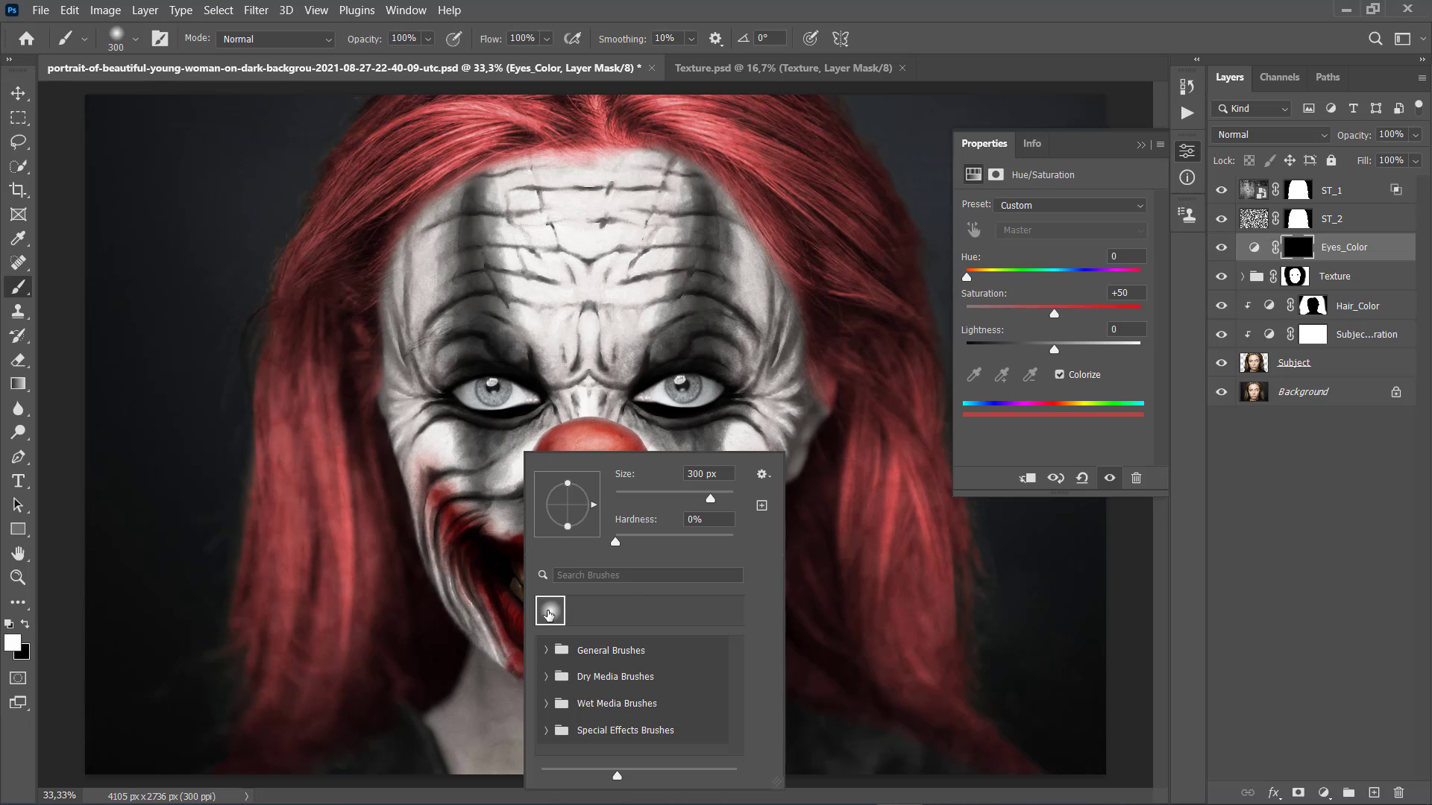
pyautogui.doubleClick(549, 615)
pyautogui.press('[')
pyautogui.scroll(1, 596, 462)
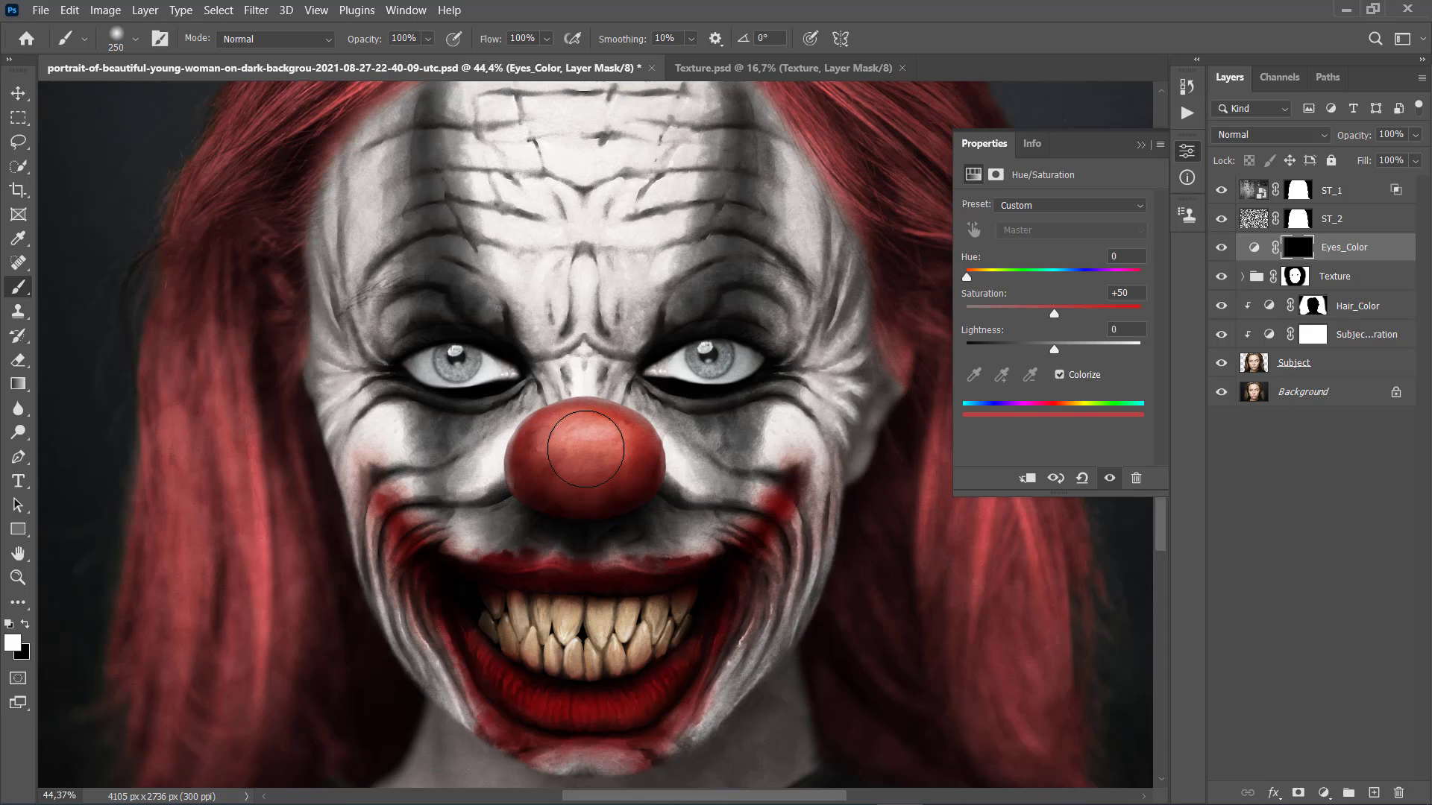
pyautogui.press('[')
pyautogui.press('[')
pyautogui.press('[')
pyautogui.press('[')
pyautogui.press('[')
pyautogui.press('[')
pyautogui.press('[')
pyautogui.press('[')
pyautogui.press('[')
pyautogui.scroll(20, 439, 339)
pyautogui.press('[')
pyautogui.press('[')
pyautogui.moveTo(531, 441)
pyautogui.mouseDown()
pyautogui.moveTo(501, 450)
pyautogui.moveTo(454, 383)
pyautogui.moveTo(548, 369)
pyautogui.moveTo(652, 399)
pyautogui.moveTo(663, 482)
pyautogui.moveTo(612, 545)
pyautogui.moveTo(522, 563)
pyautogui.moveTo(590, 470)
pyautogui.moveTo(431, 443)
pyautogui.mouseUp()
pyautogui.press('[')
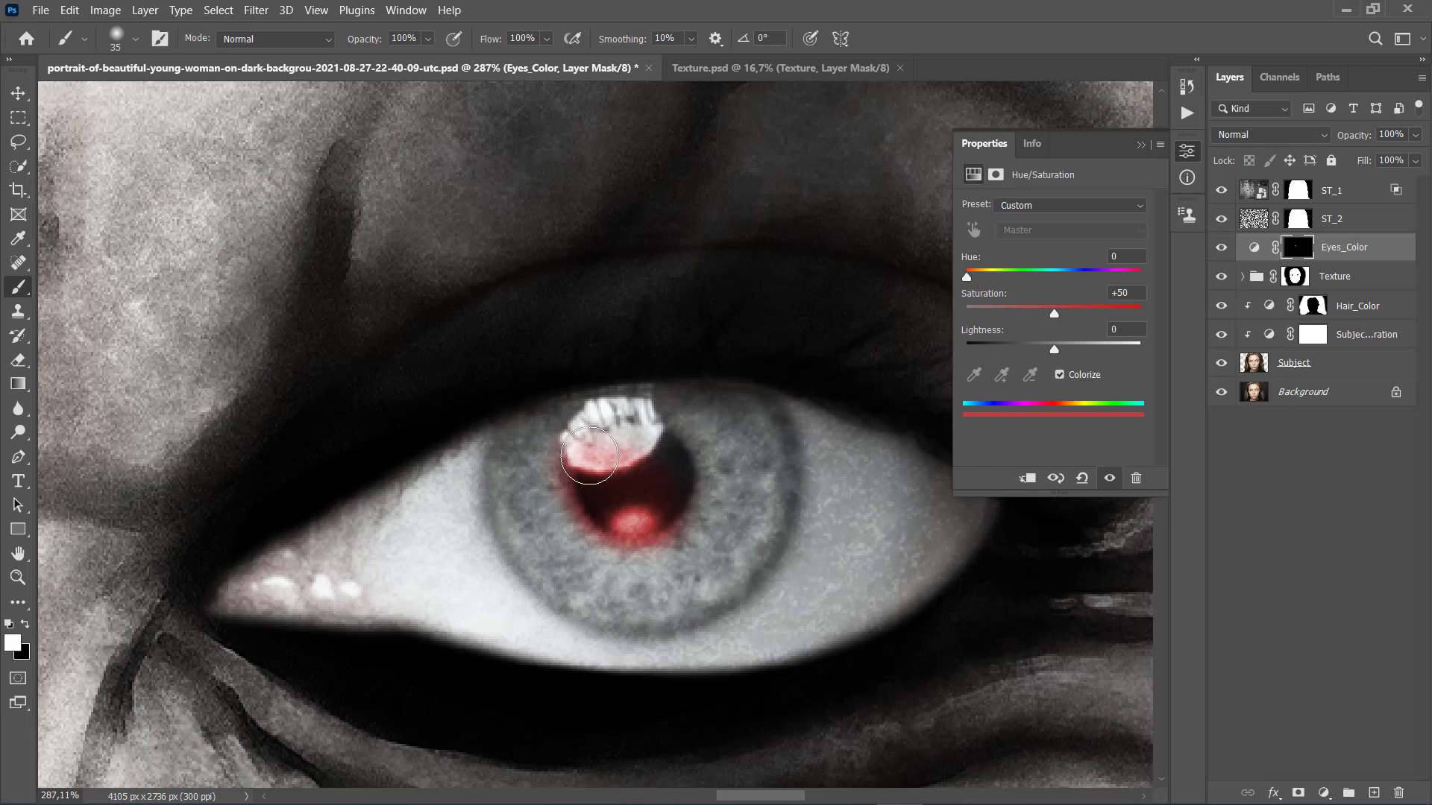
pyautogui.moveTo(589, 456)
pyautogui.mouseDown()
pyautogui.moveTo(637, 421)
pyautogui.moveTo(582, 434)
pyautogui.moveTo(741, 427)
pyautogui.moveTo(765, 472)
pyautogui.moveTo(558, 469)
pyautogui.moveTo(572, 437)
pyautogui.moveTo(524, 454)
pyautogui.moveTo(517, 483)
pyautogui.moveTo(674, 490)
pyautogui.moveTo(532, 522)
pyautogui.moveTo(594, 586)
pyautogui.moveTo(664, 589)
pyautogui.moveTo(729, 556)
pyautogui.moveTo(697, 514)
pyautogui.moveTo(752, 492)
pyautogui.moveTo(758, 437)
pyautogui.moveTo(735, 561)
pyautogui.mouseUp()
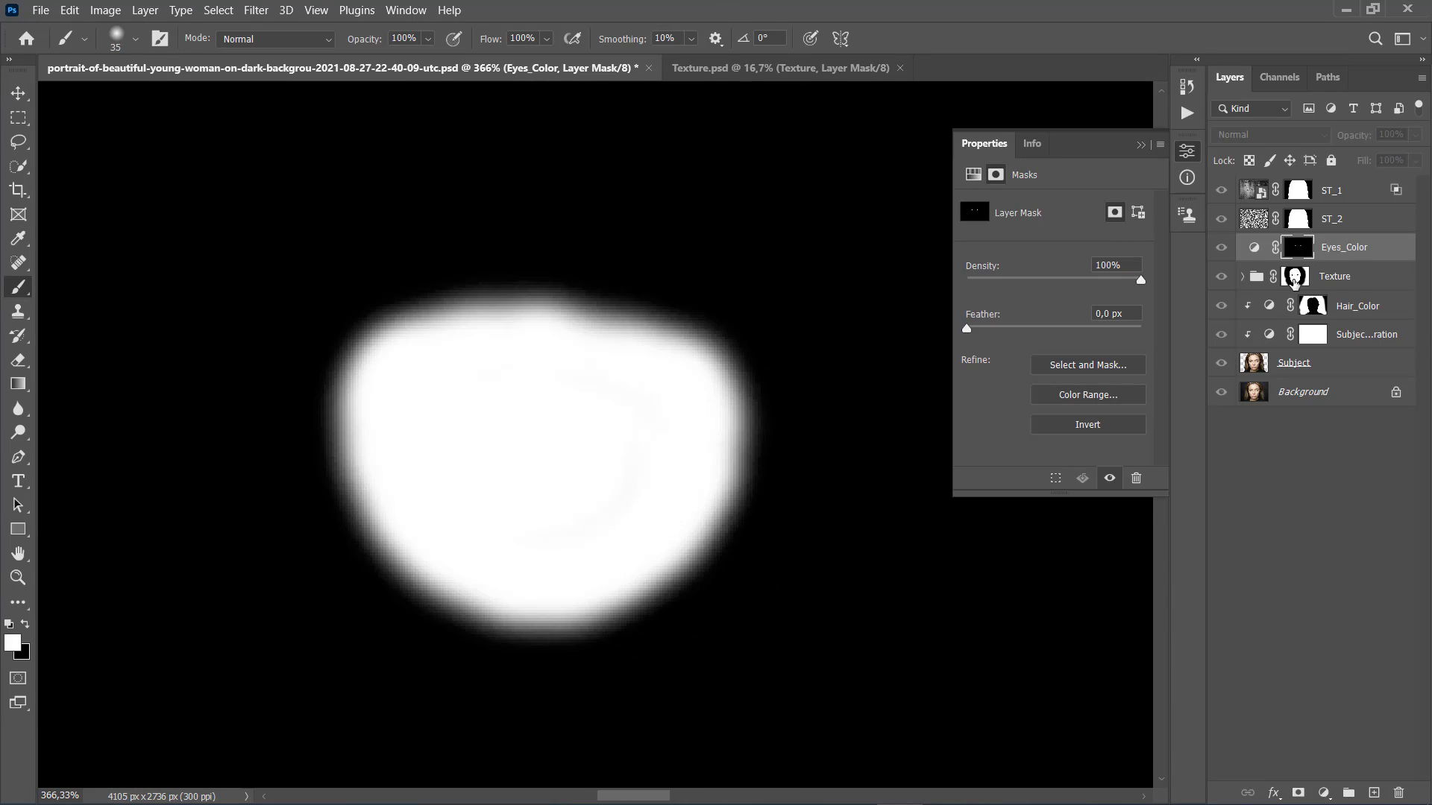
pyautogui.keyDown('alt'); pyautogui.click(1296, 250); pyautogui.keyUp('alt')
pyautogui.press('z')
pyautogui.rightClick(658, 427)
pyautogui.click(684, 440)
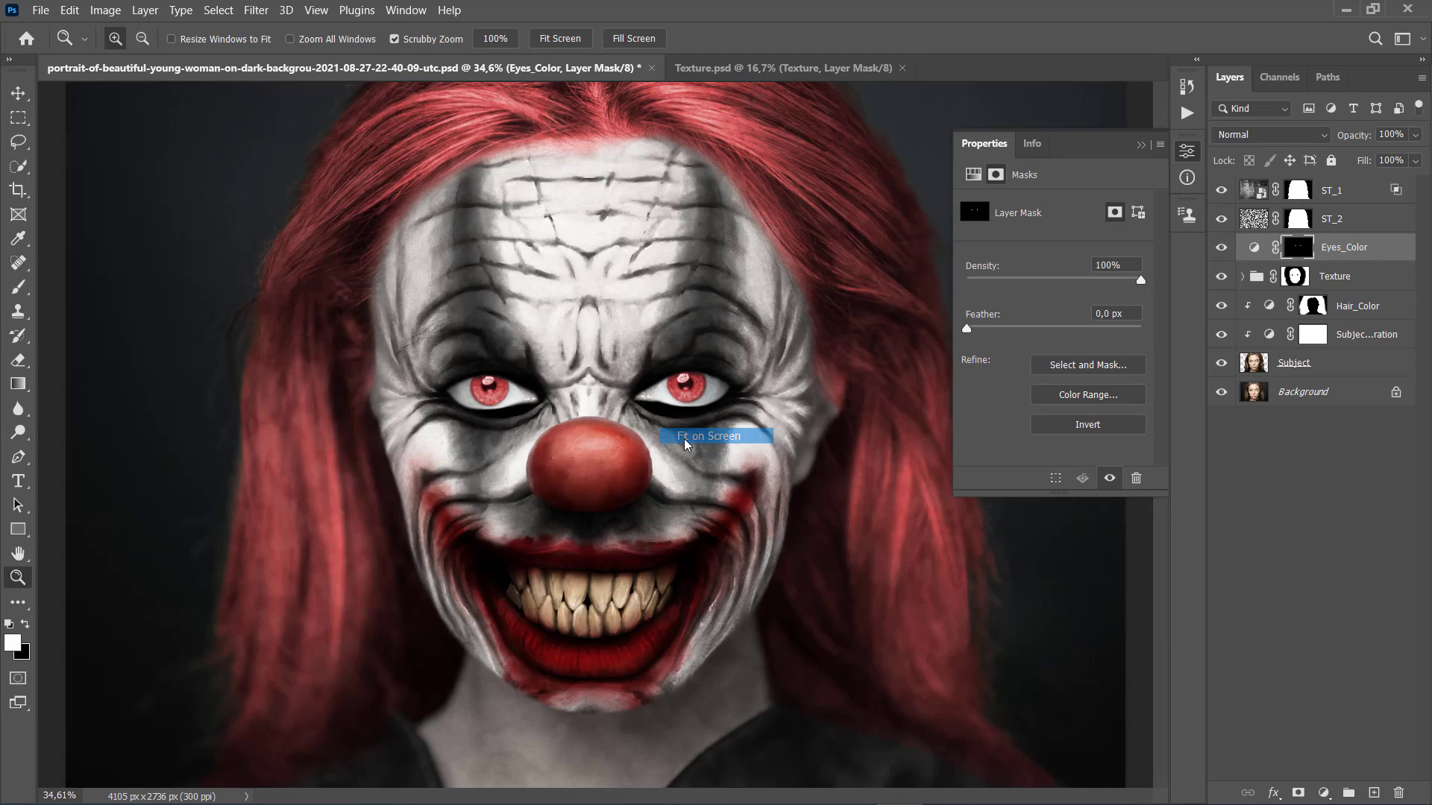
pyautogui.press('v')
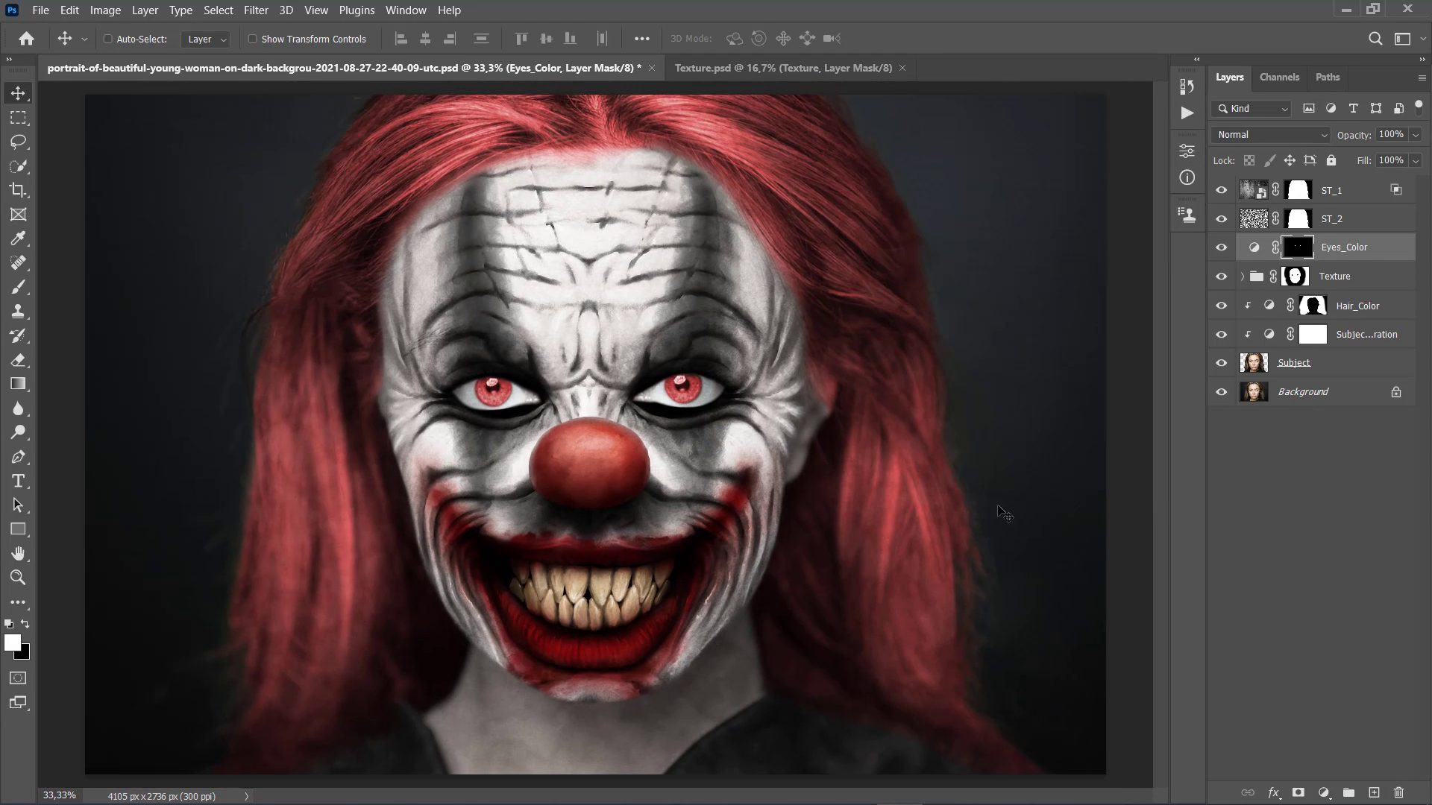
# Add an Inner Glow to the Eyes_Color layer with Multiply blend mode and 50% opacity
pyautogui.rightClick(1382, 256)
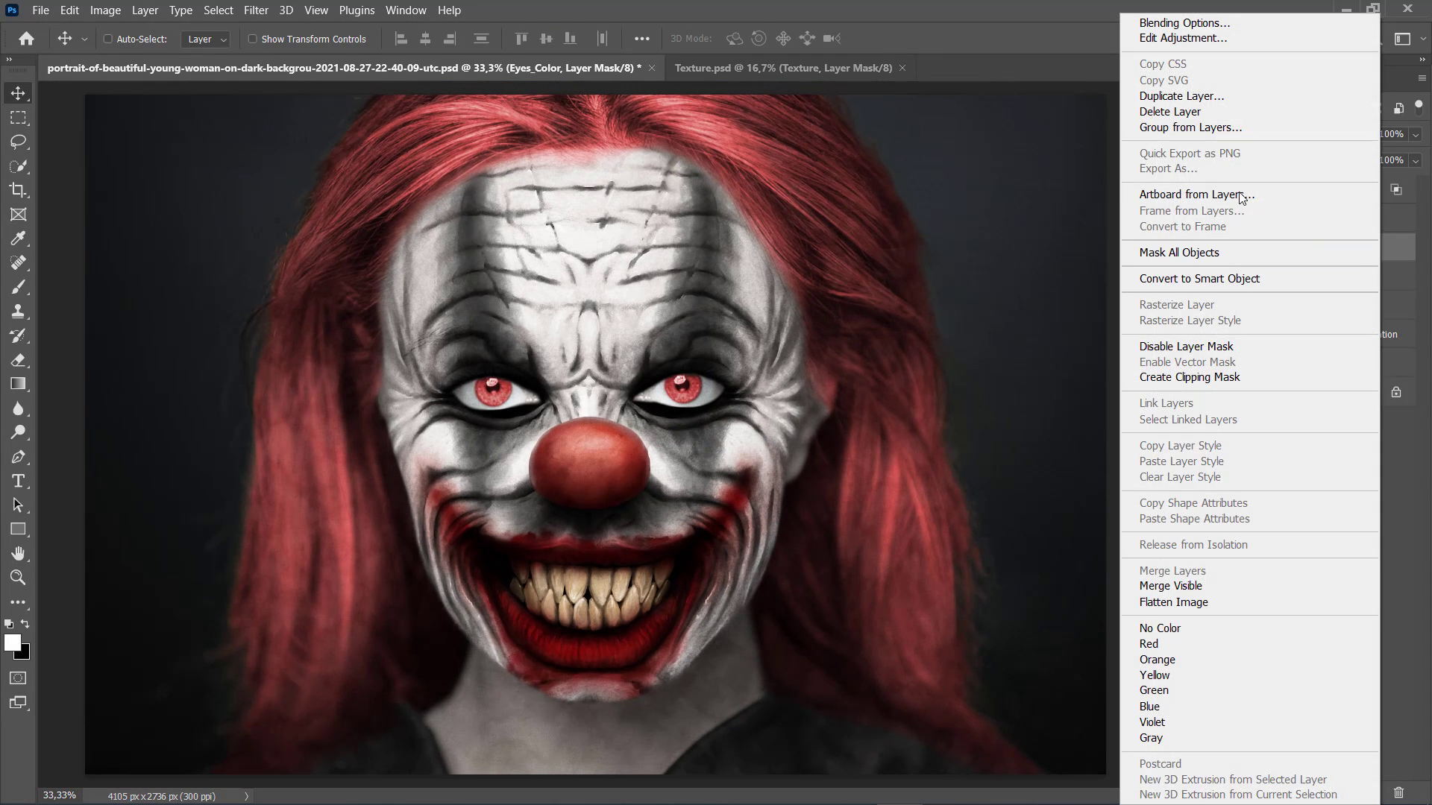
pyautogui.click(1191, 24)
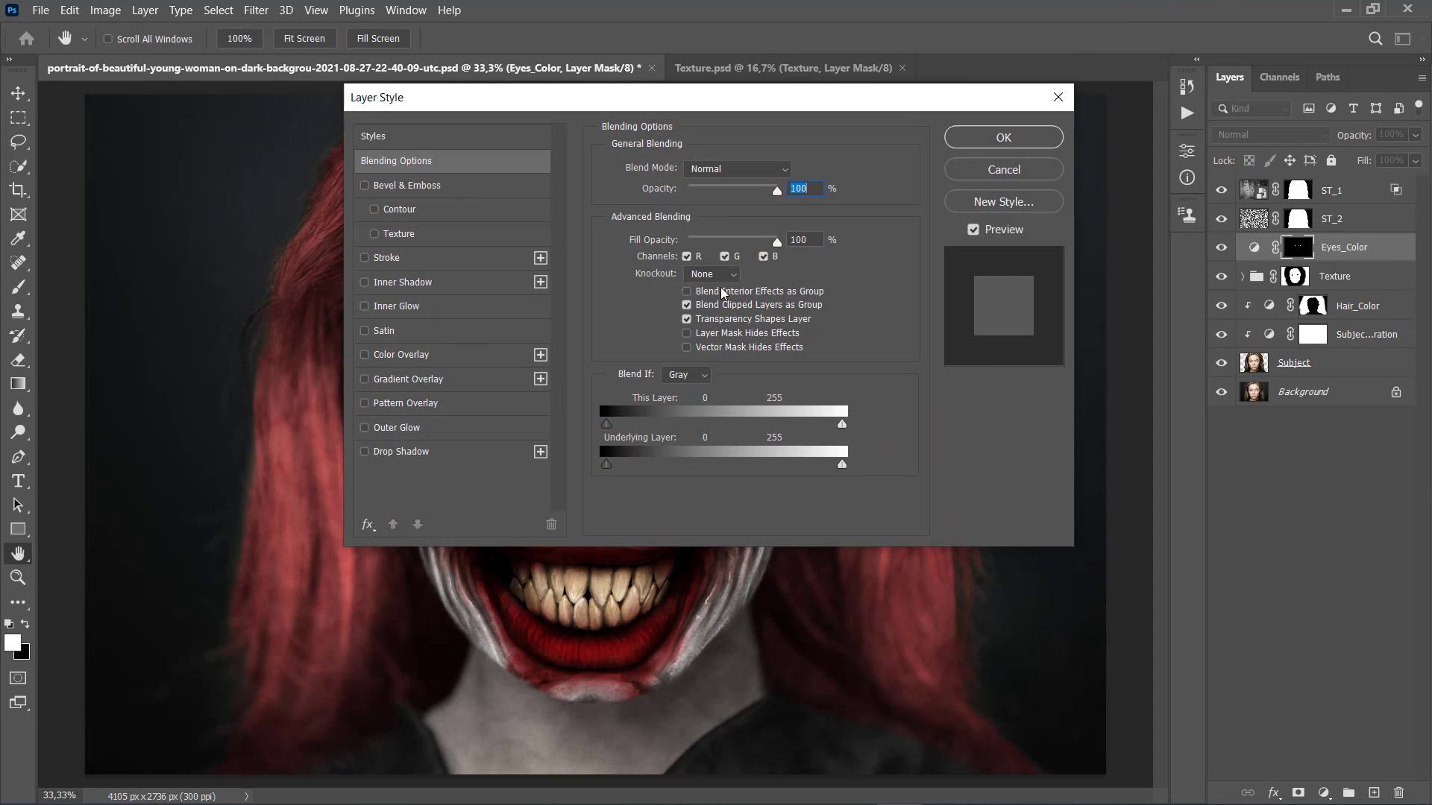
pyautogui.click(399, 307)
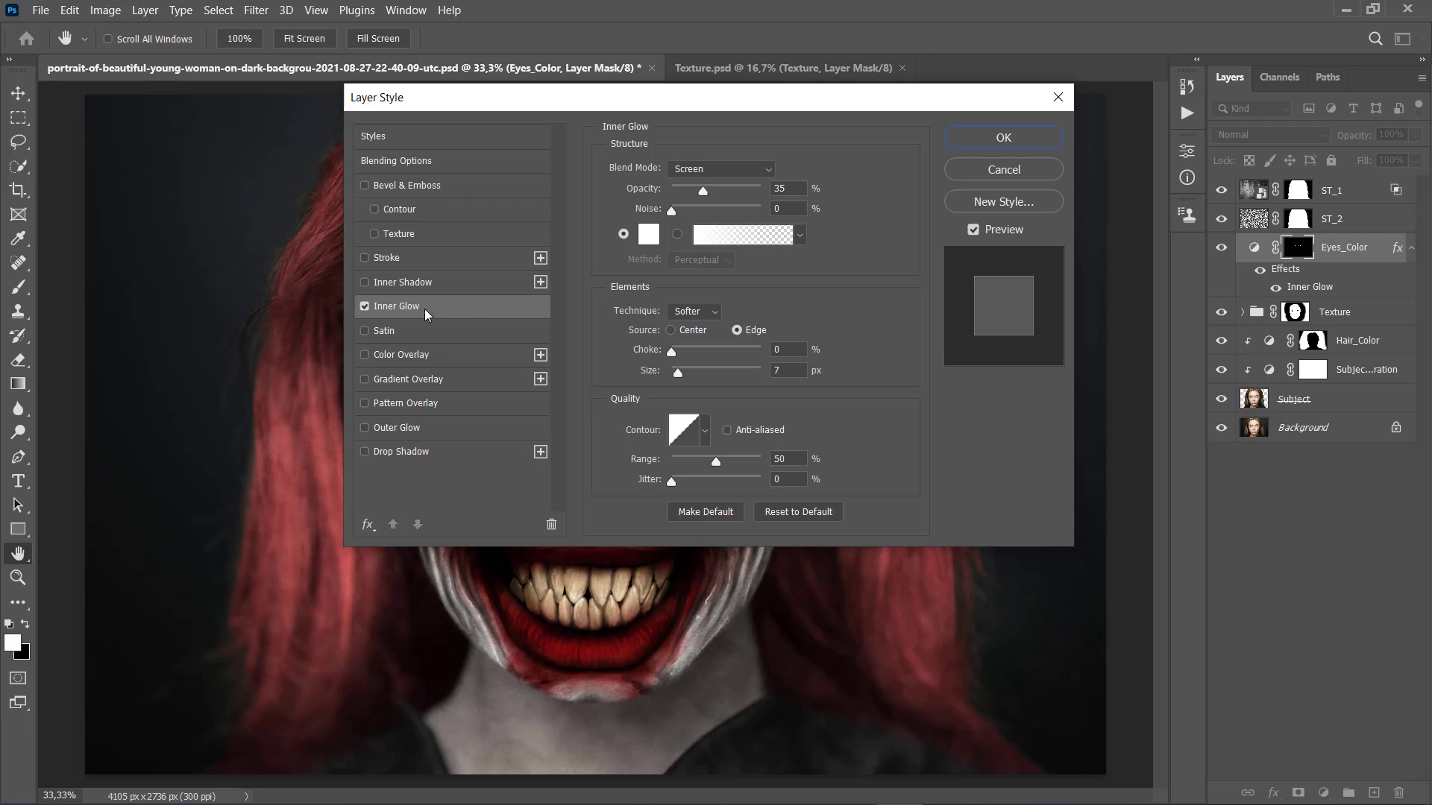
pyautogui.click(714, 170)
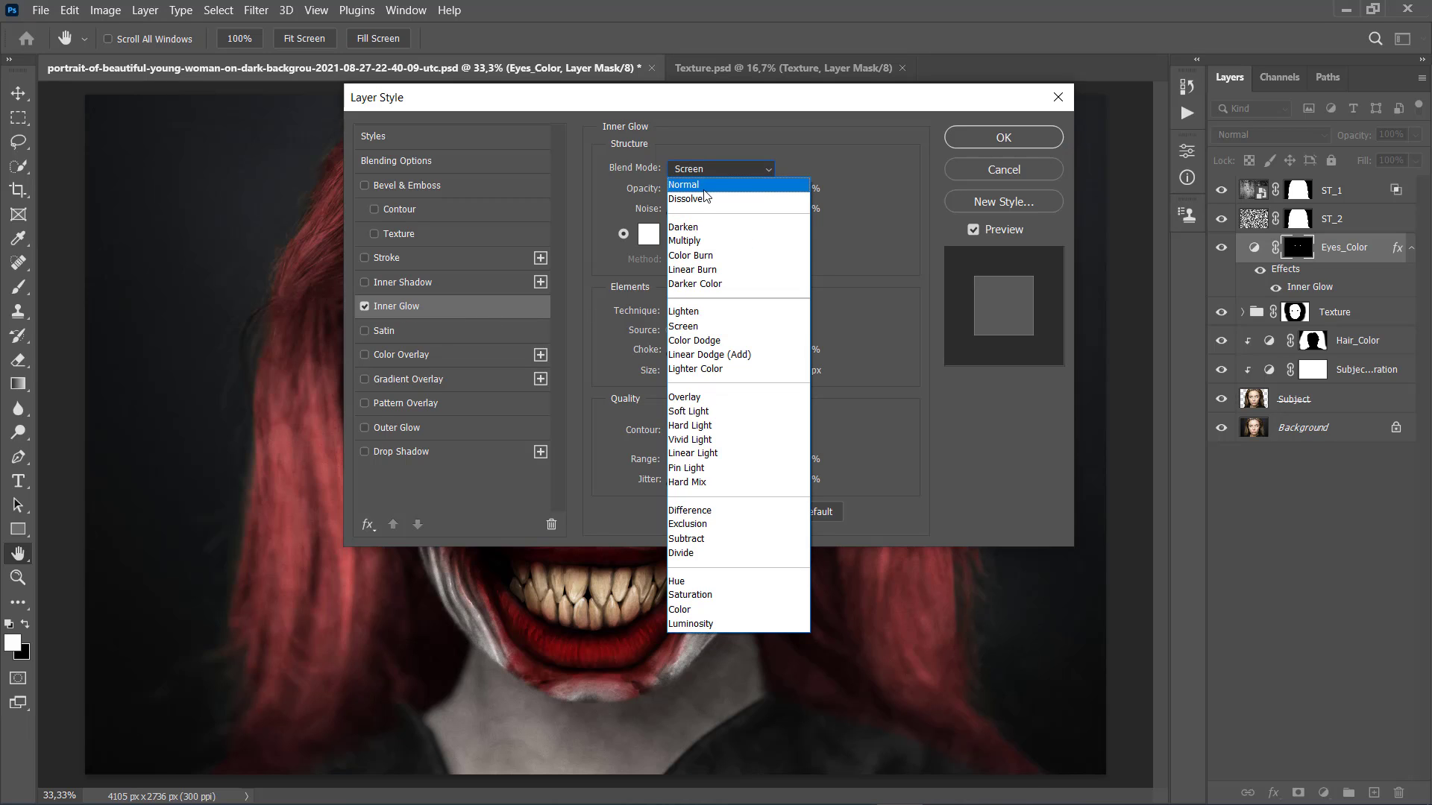
pyautogui.click(692, 239)
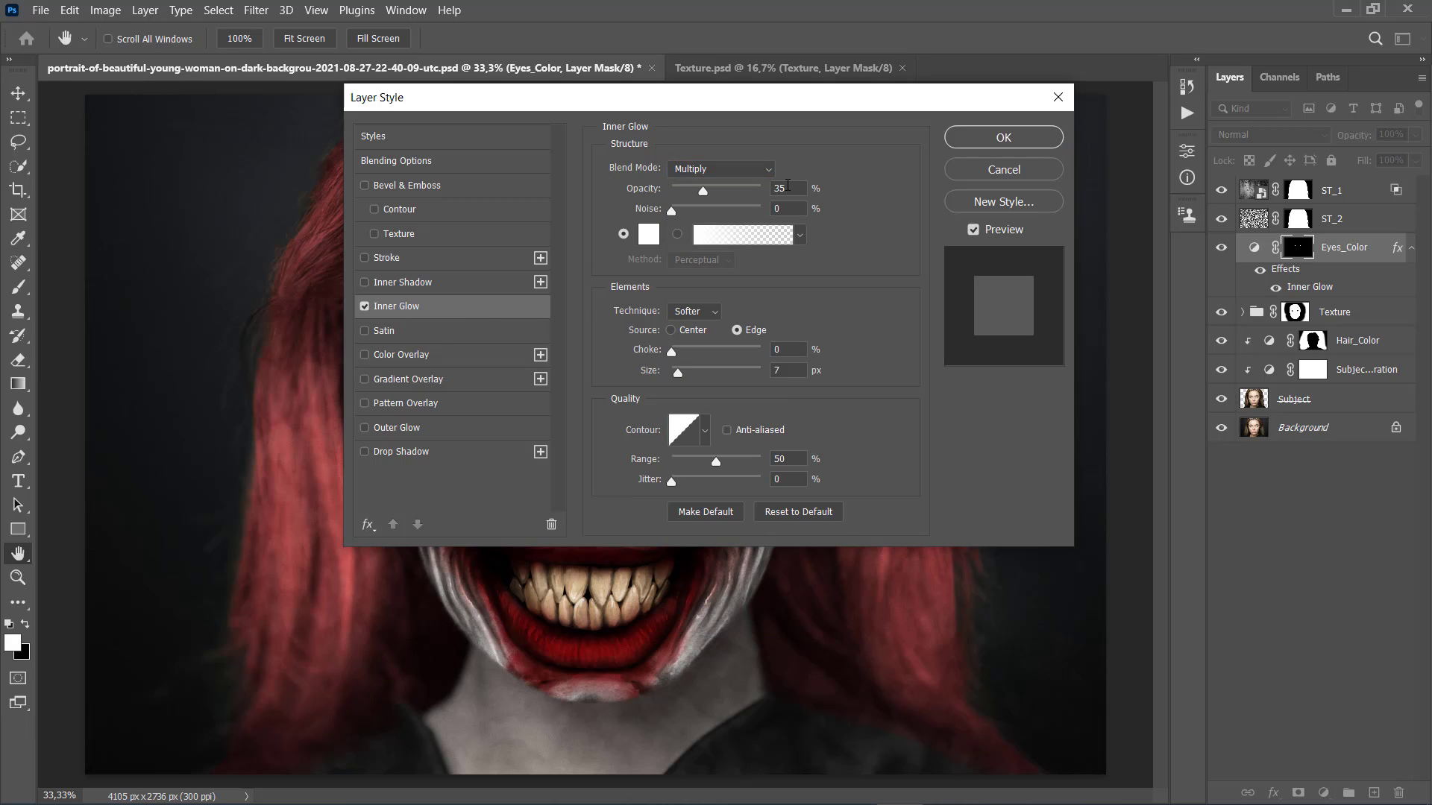
pyautogui.doubleClick(787, 186)
pyautogui.write('5')
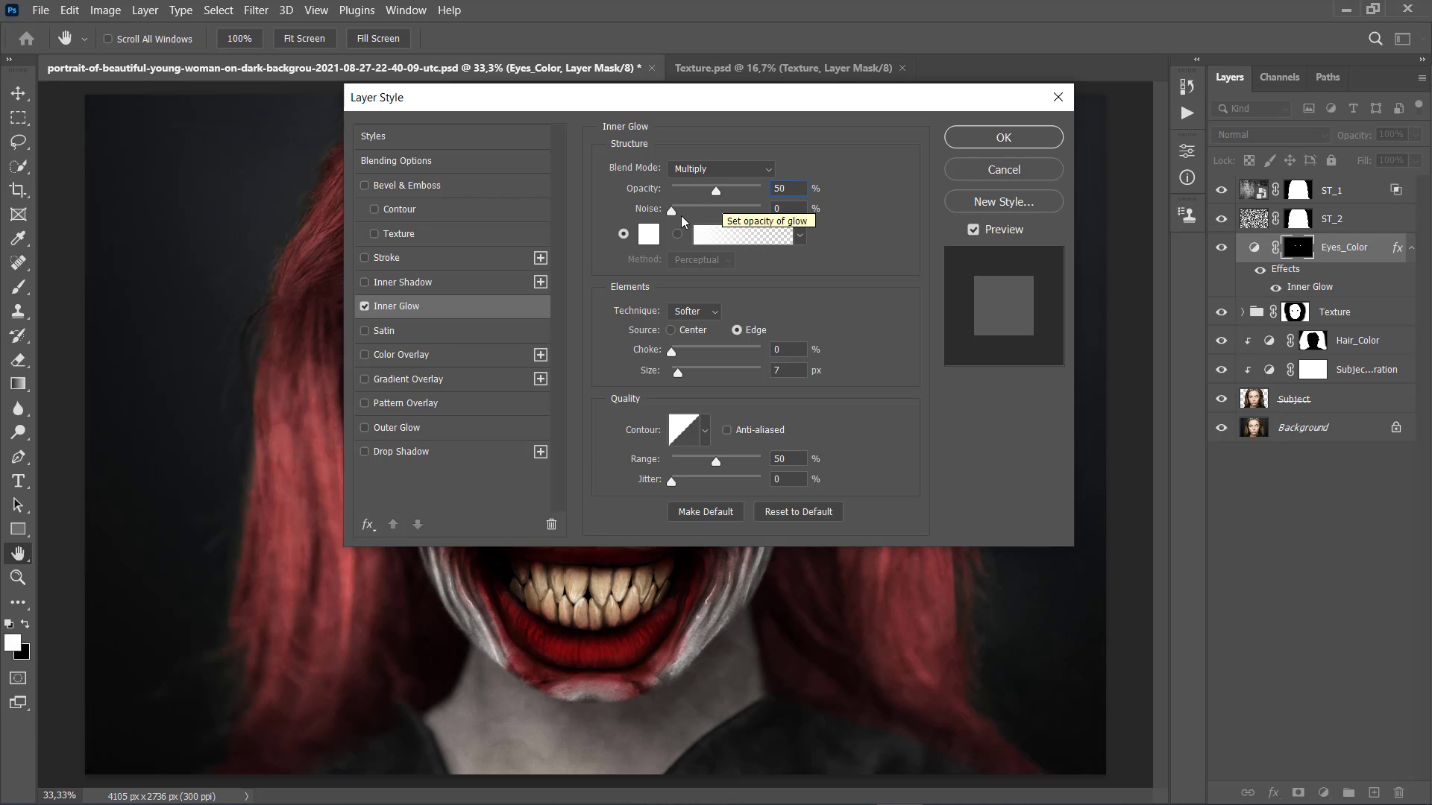
# Set the Inner Glow color to black (000000) and its size to 25 px, and apply the layer style
pyautogui.click(649, 235)
pyautogui.write('000000')
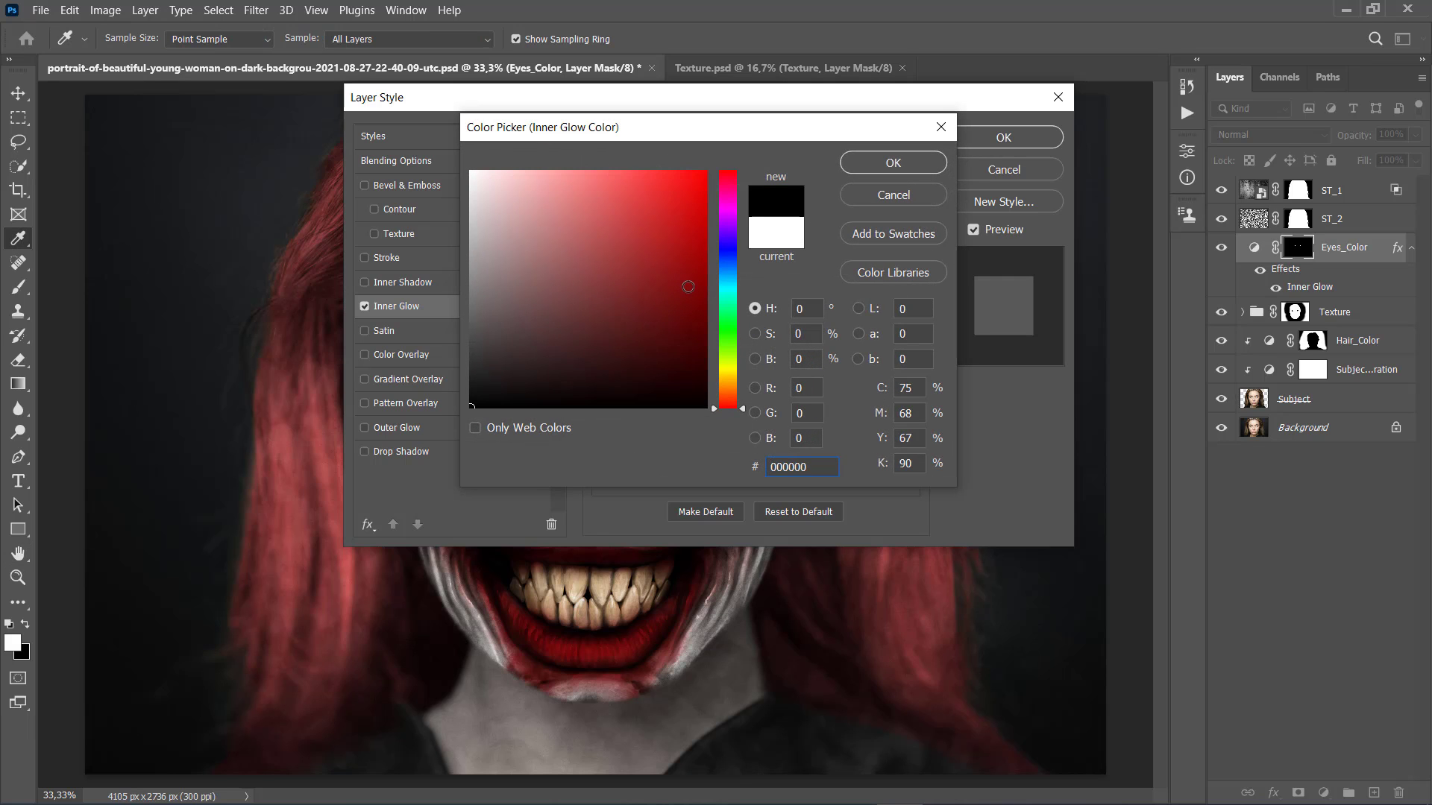
pyautogui.press('Return')
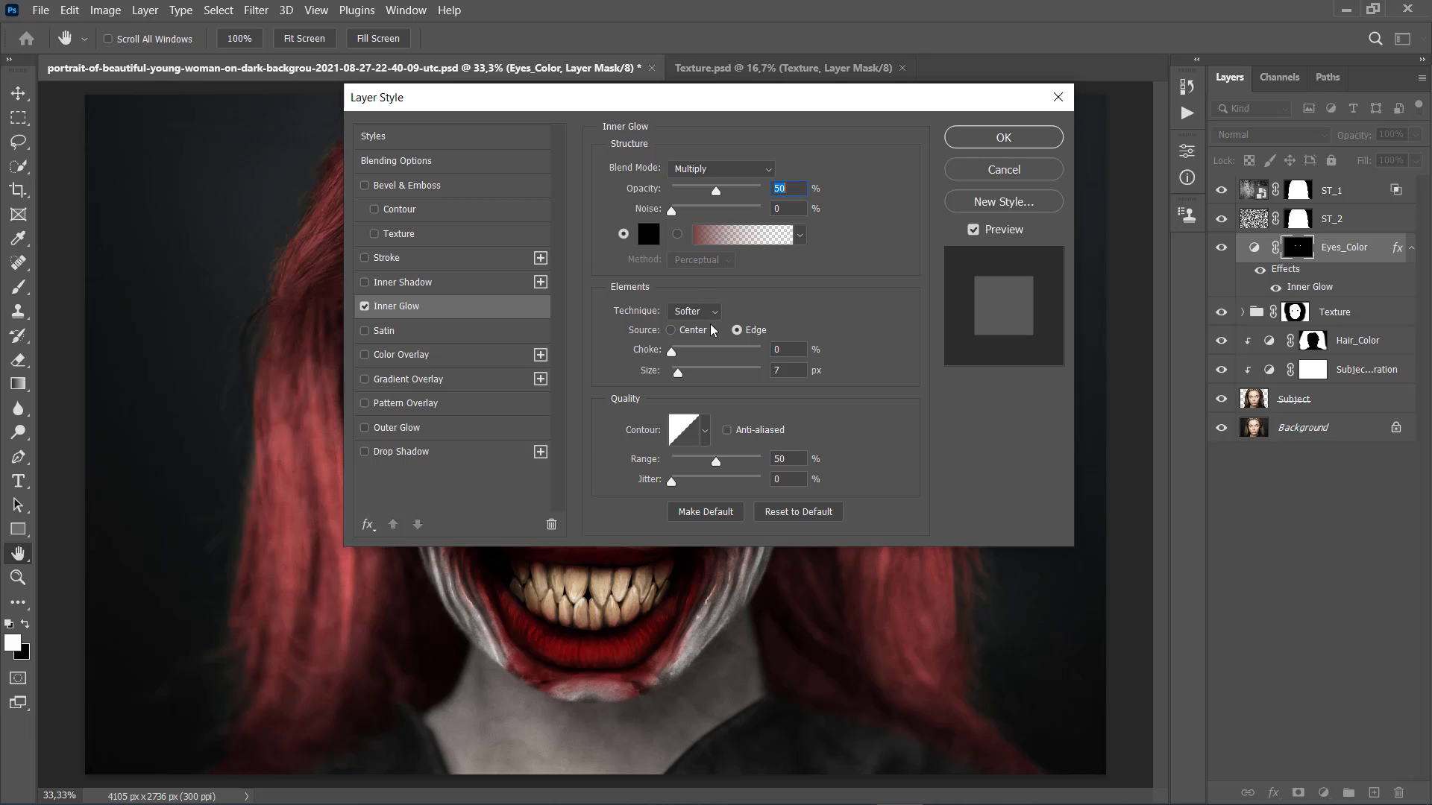
pyautogui.doubleClick(787, 370)
pyautogui.write('25')
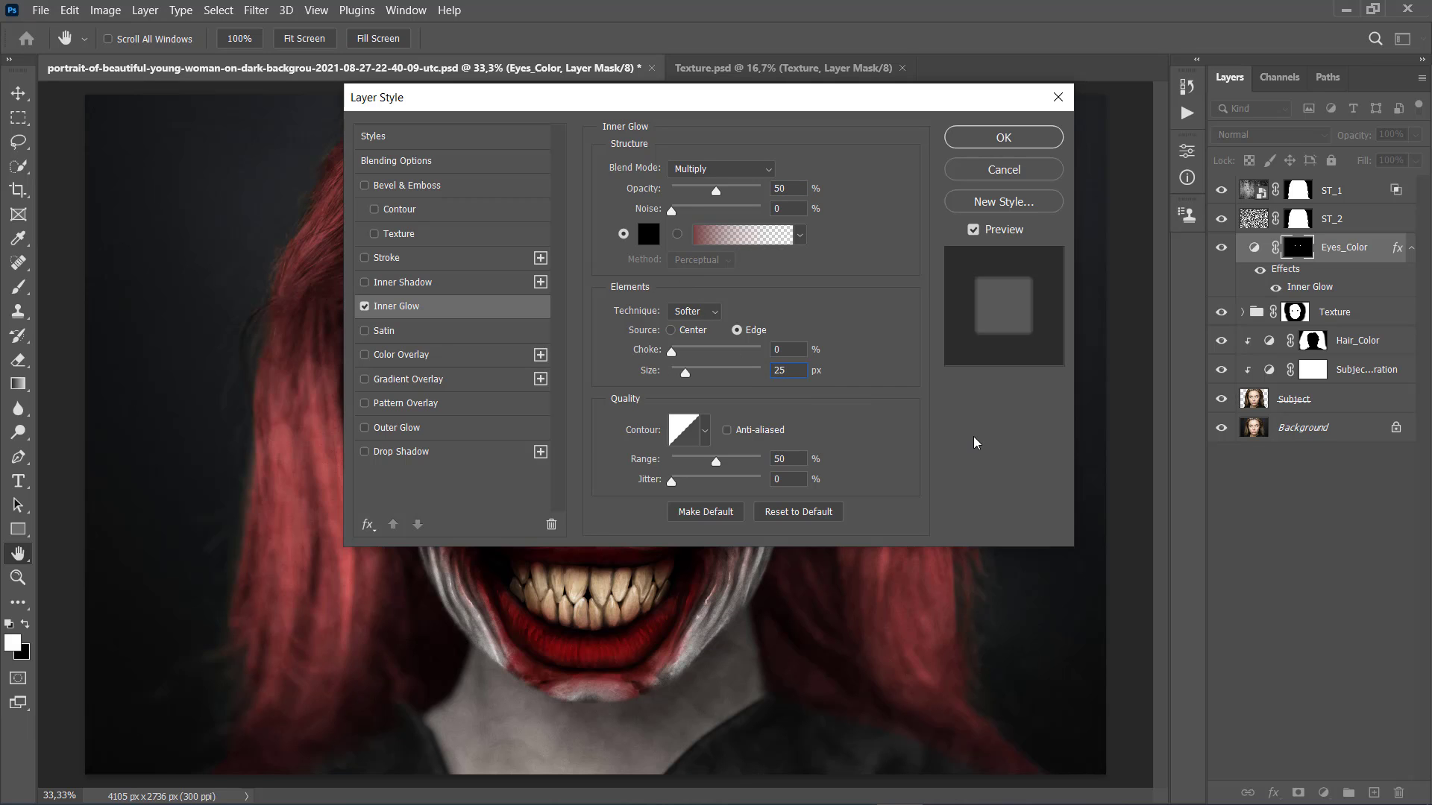
pyautogui.click(999, 139)
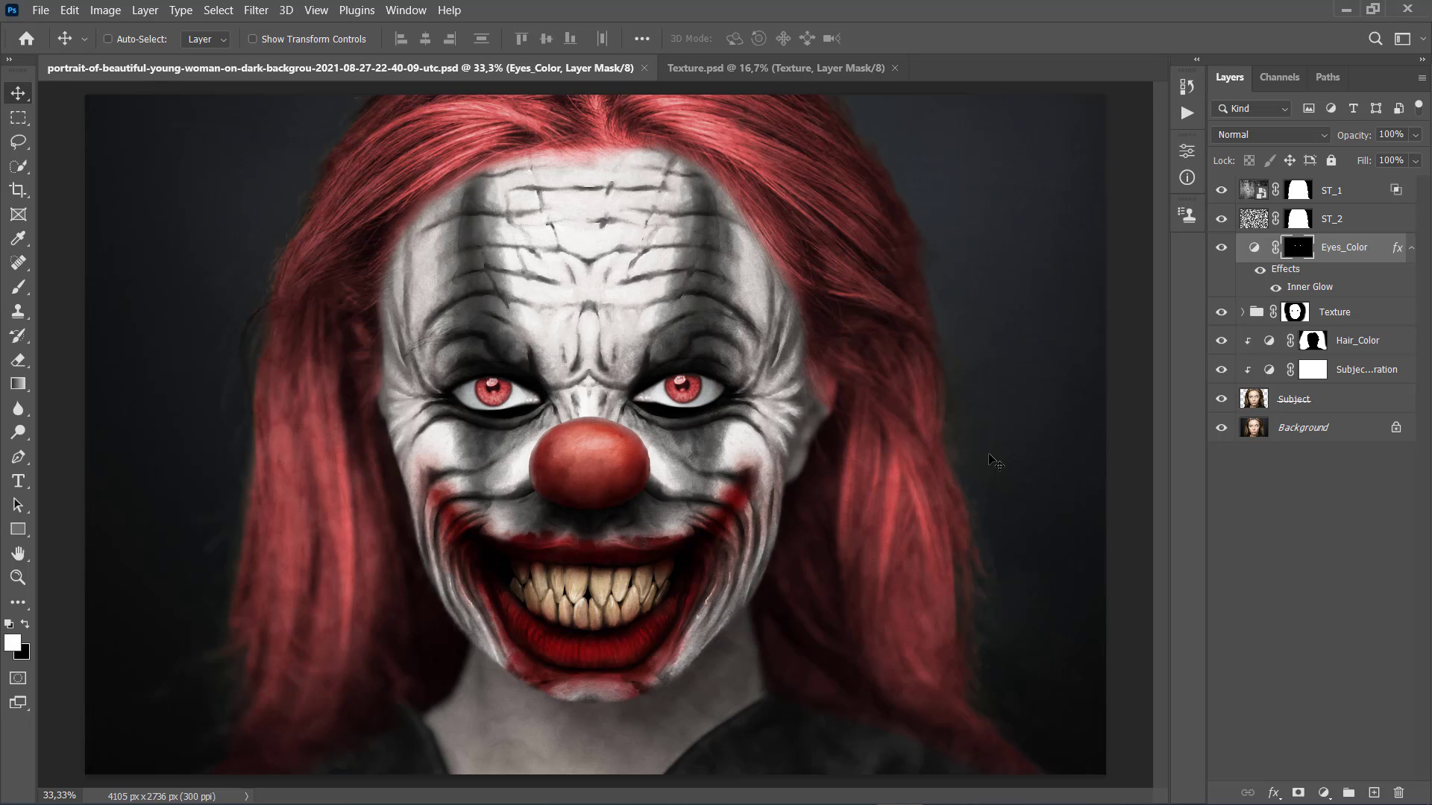
# Add a Hue/Saturation adjustment layer named "Eyes_Darkening" directly above the Texture group
pyautogui.click(1350, 315)
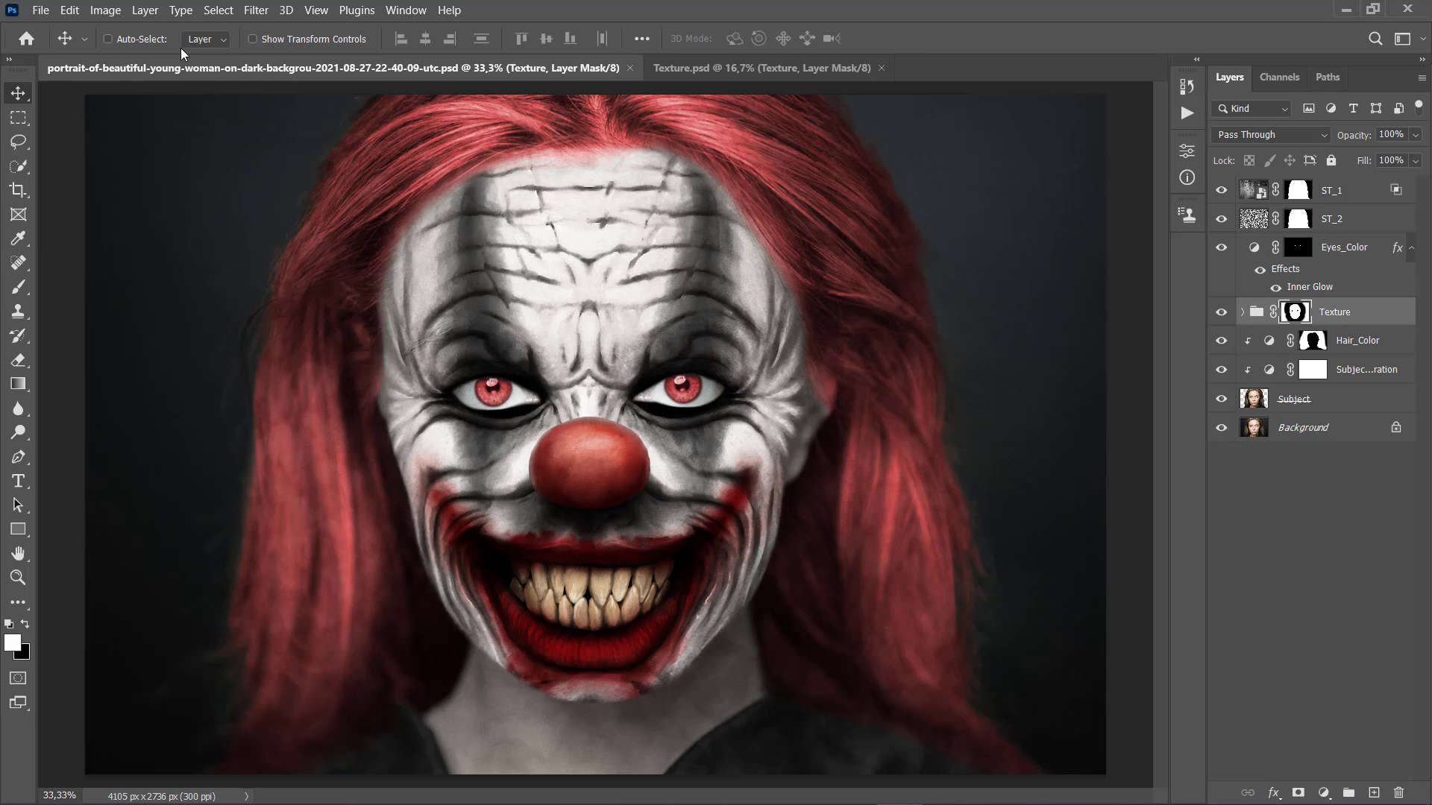
pyautogui.click(145, 9)
pyautogui.moveTo(173, 231)
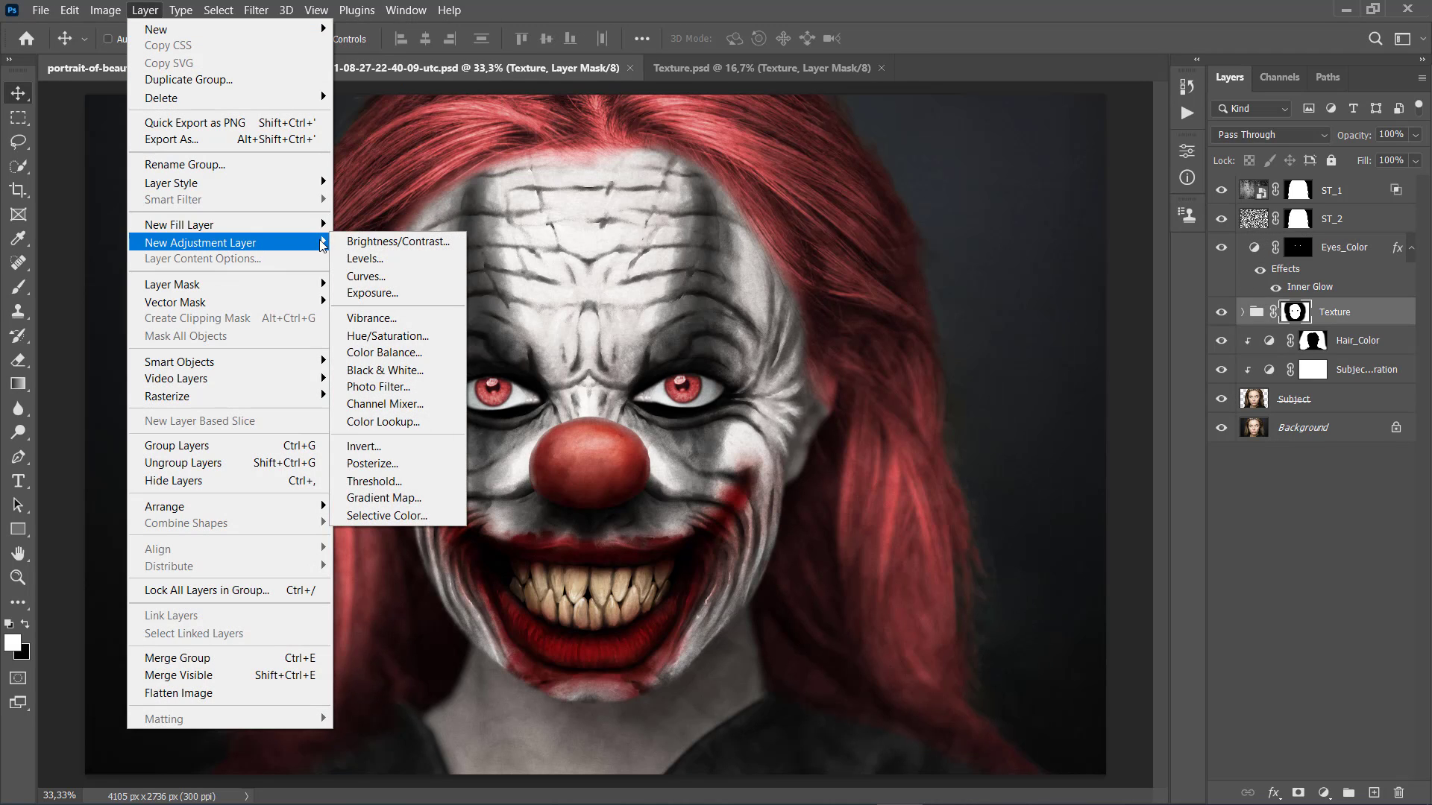
pyautogui.click(394, 337)
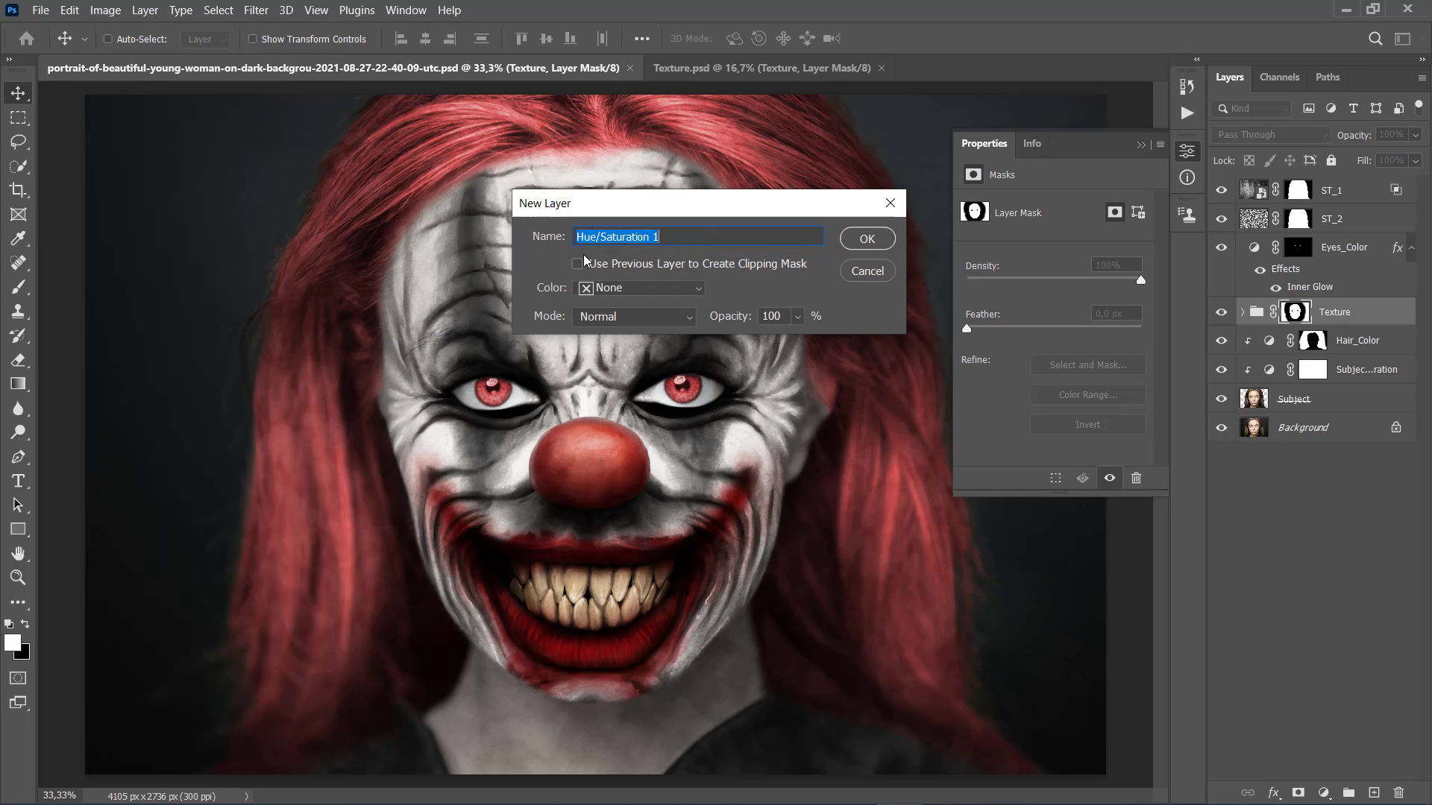
pyautogui.write('Eyes_Darkening')
pyautogui.click(867, 239)
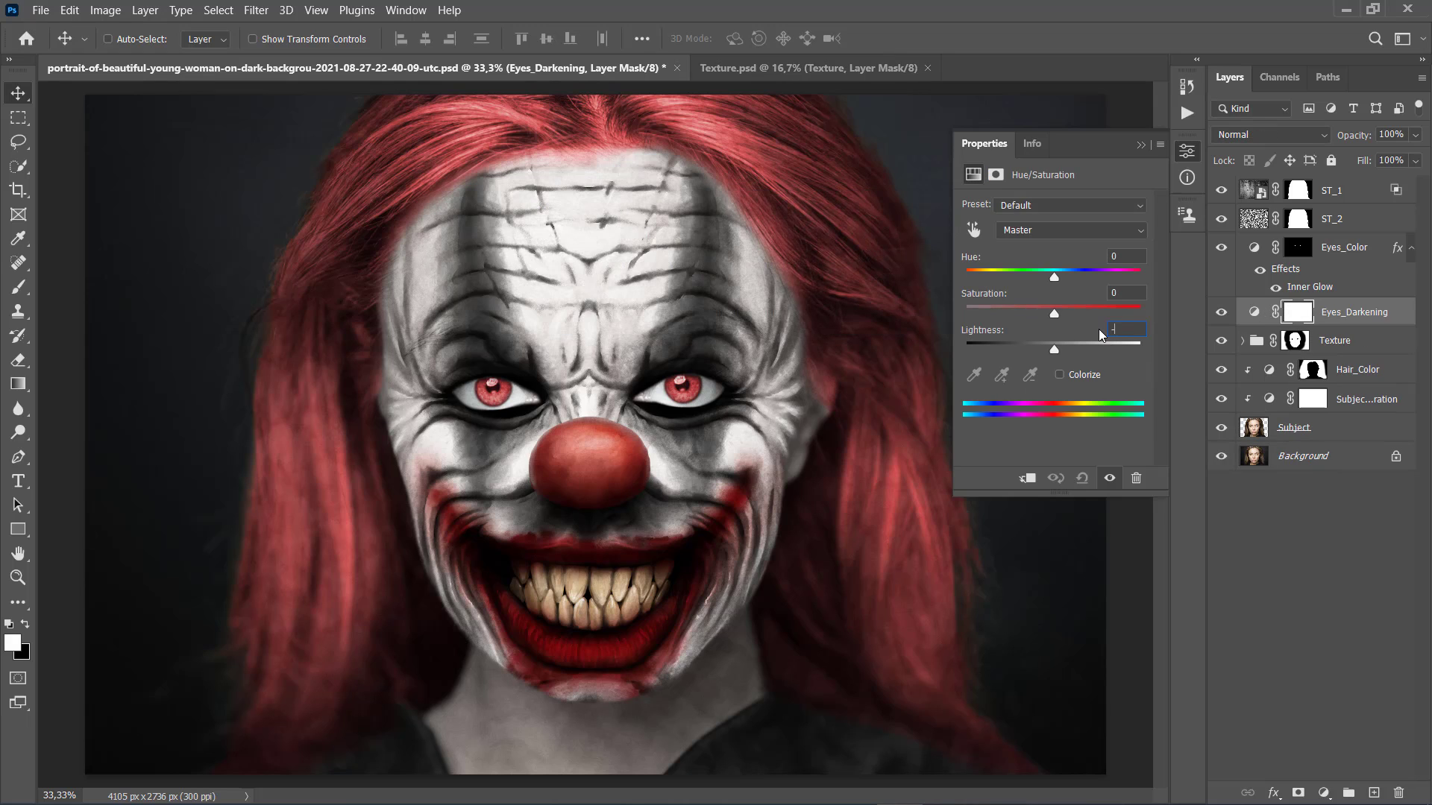
# Set the Eyes_Darkening adjustment's lightness to -30 and invert its layer mask to black
pyautogui.write('-30')
pyautogui.press('Return')
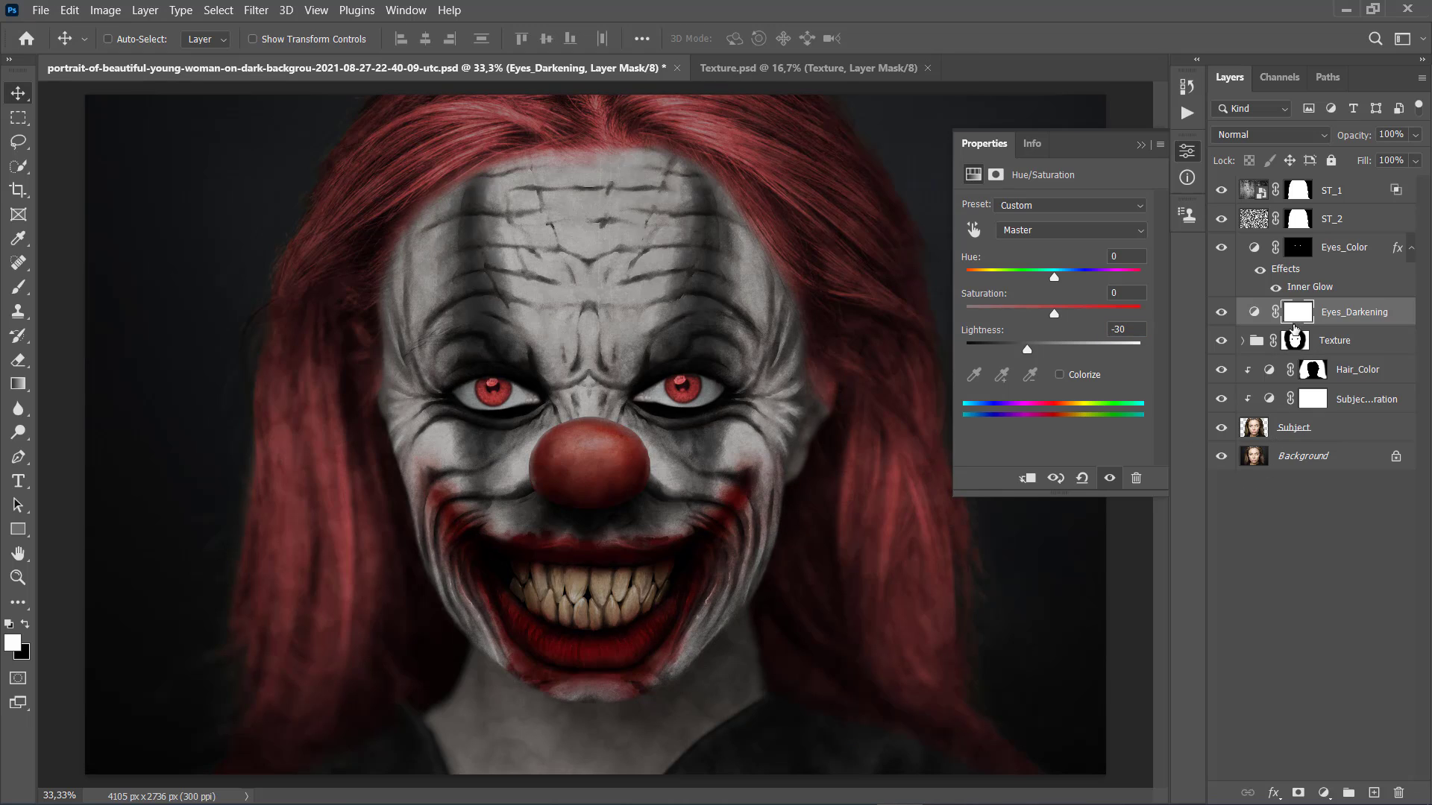
pyautogui.hotkey('ctrl', 'i')
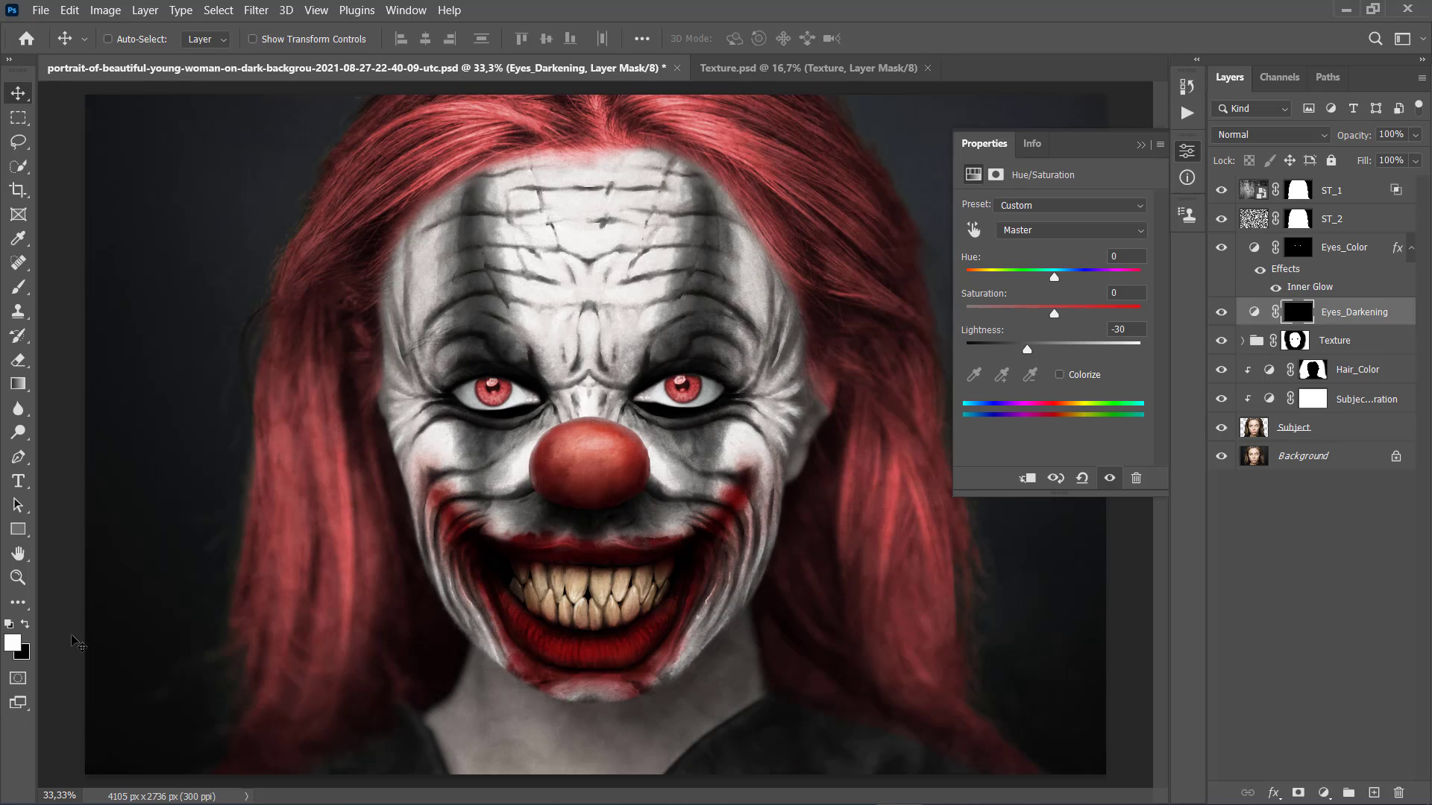
# Dab white over both eye areas on the Eyes_Darkening mask with a soft round brush of 800 px
pyautogui.press('b')
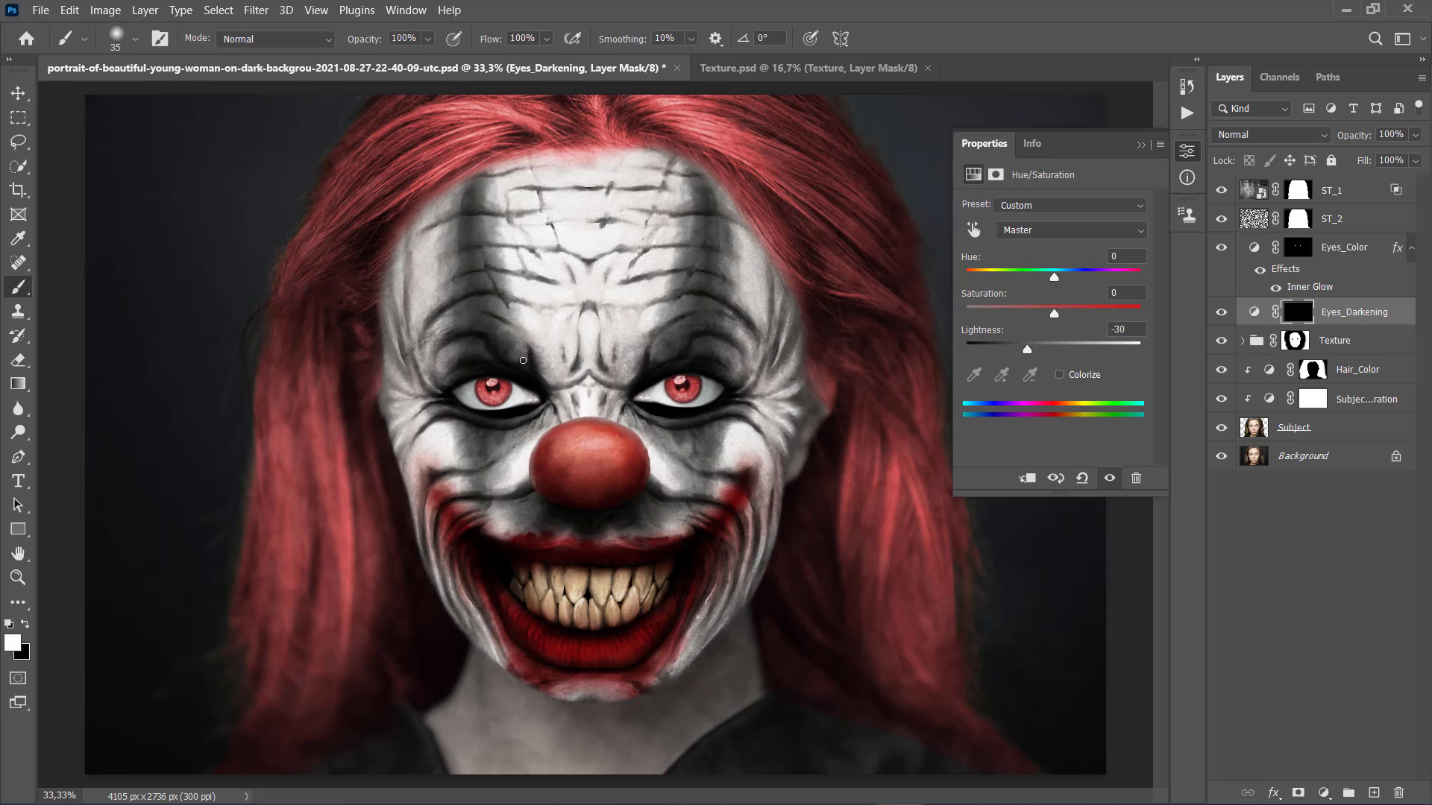
pyautogui.rightClick(551, 511)
pyautogui.doubleClick(553, 518)
pyautogui.press(']')
pyautogui.press(']')
pyautogui.press(']')
pyautogui.press(']')
pyautogui.press(']')
pyautogui.press(']')
pyautogui.press(']')
pyautogui.press(']')
pyautogui.press(']')
pyautogui.press(']')
pyautogui.press(']')
pyautogui.press(']')
pyautogui.click(486, 387)
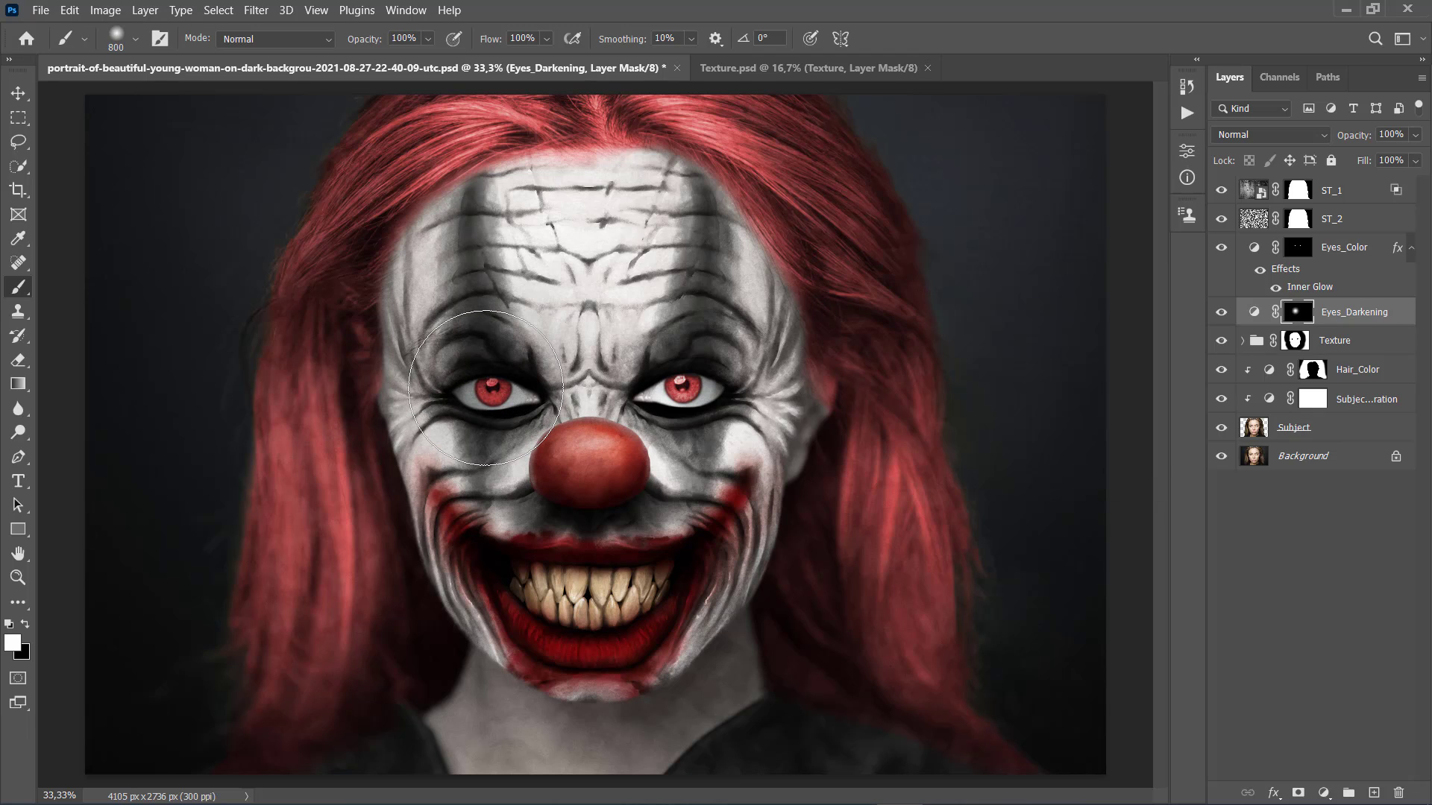
pyautogui.click(690, 388)
pyautogui.click(687, 386)
pyautogui.press('v')
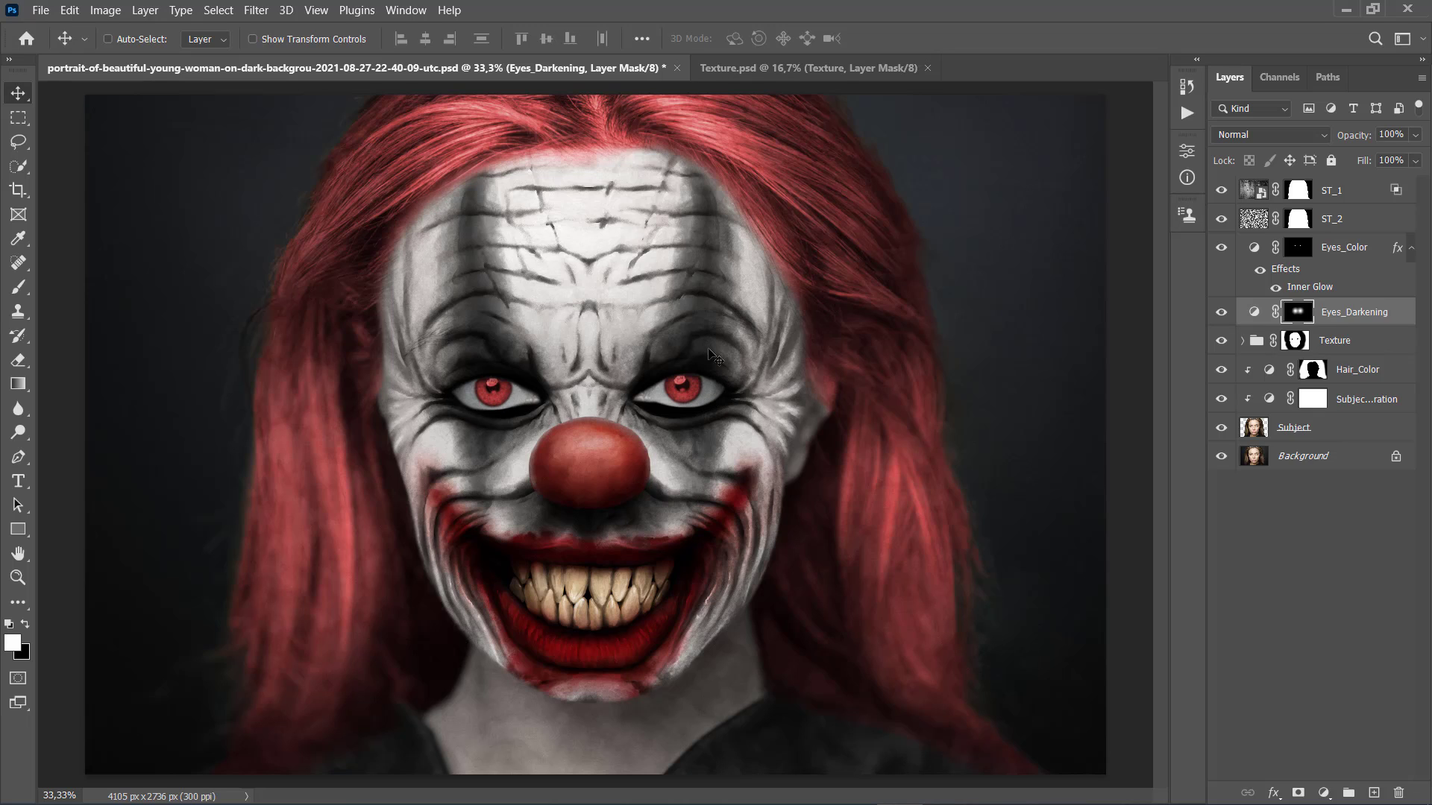
# Load the Texture group's mask as a selection, invert it, and subtract the area around the face with the Lasso, keeping only the eye openings
pyautogui.keyDown('ctrl'); pyautogui.click(1296, 343); pyautogui.keyUp('ctrl')
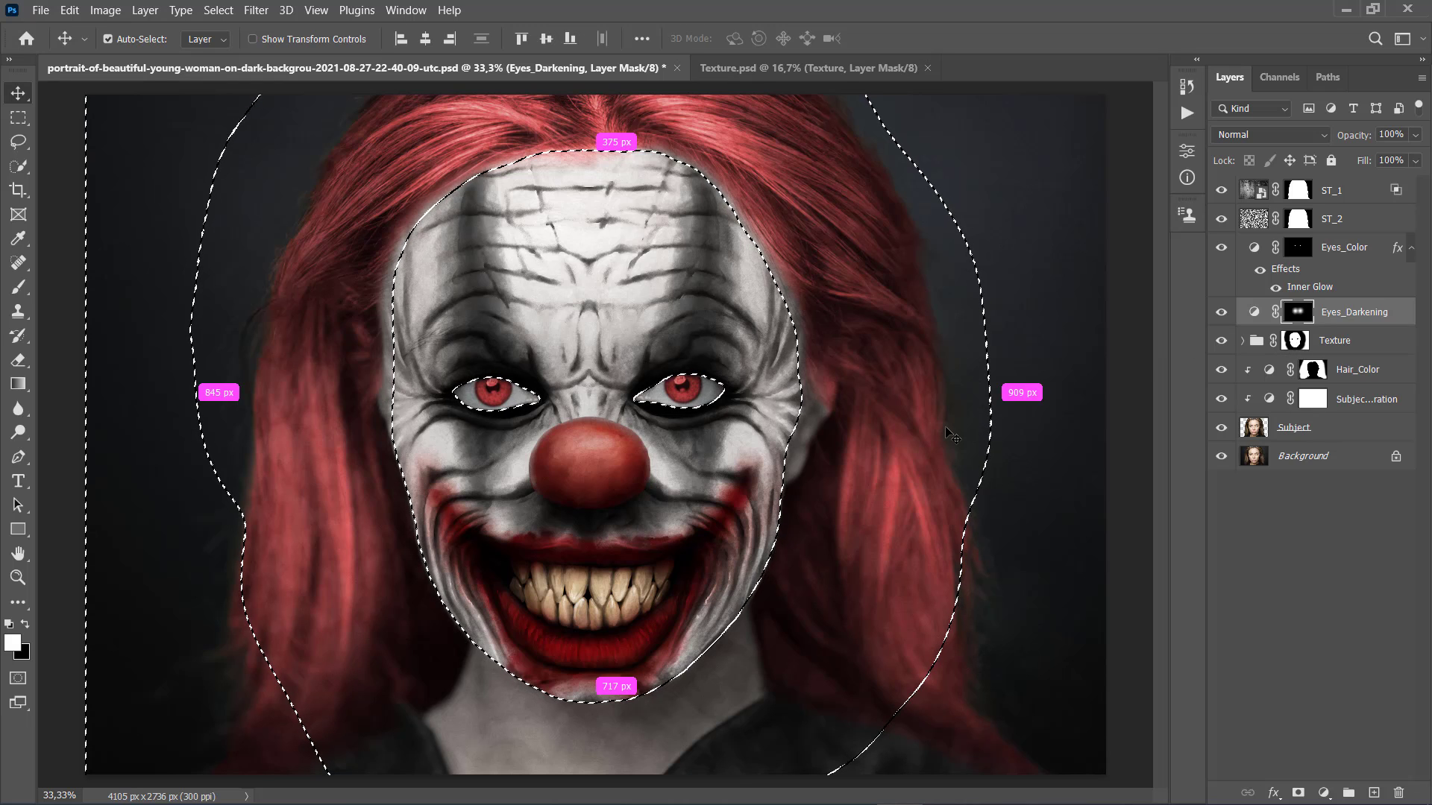
pyautogui.hotkey('ctrl', 'shift', 'i')
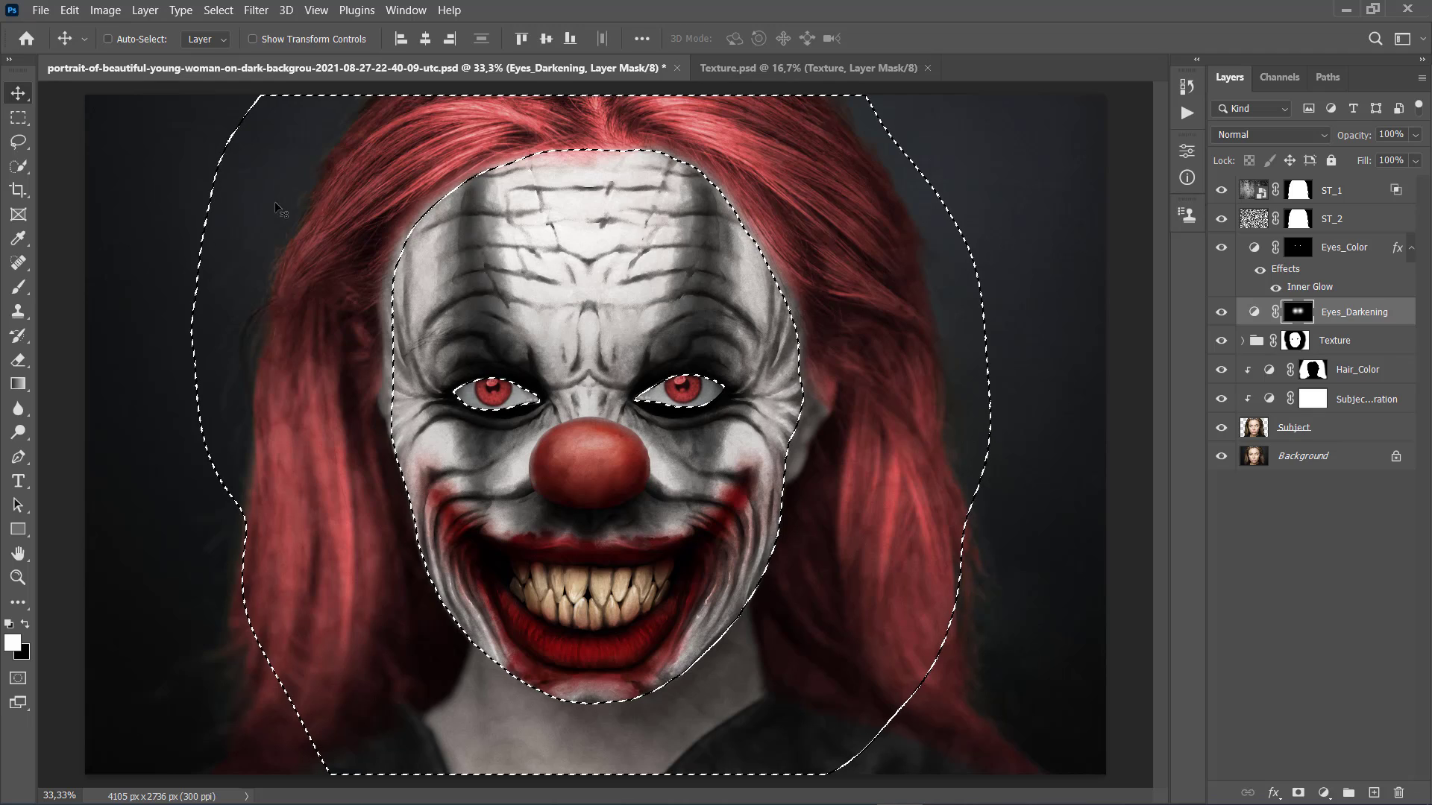
pyautogui.click(22, 141)
pyautogui.press('alt')
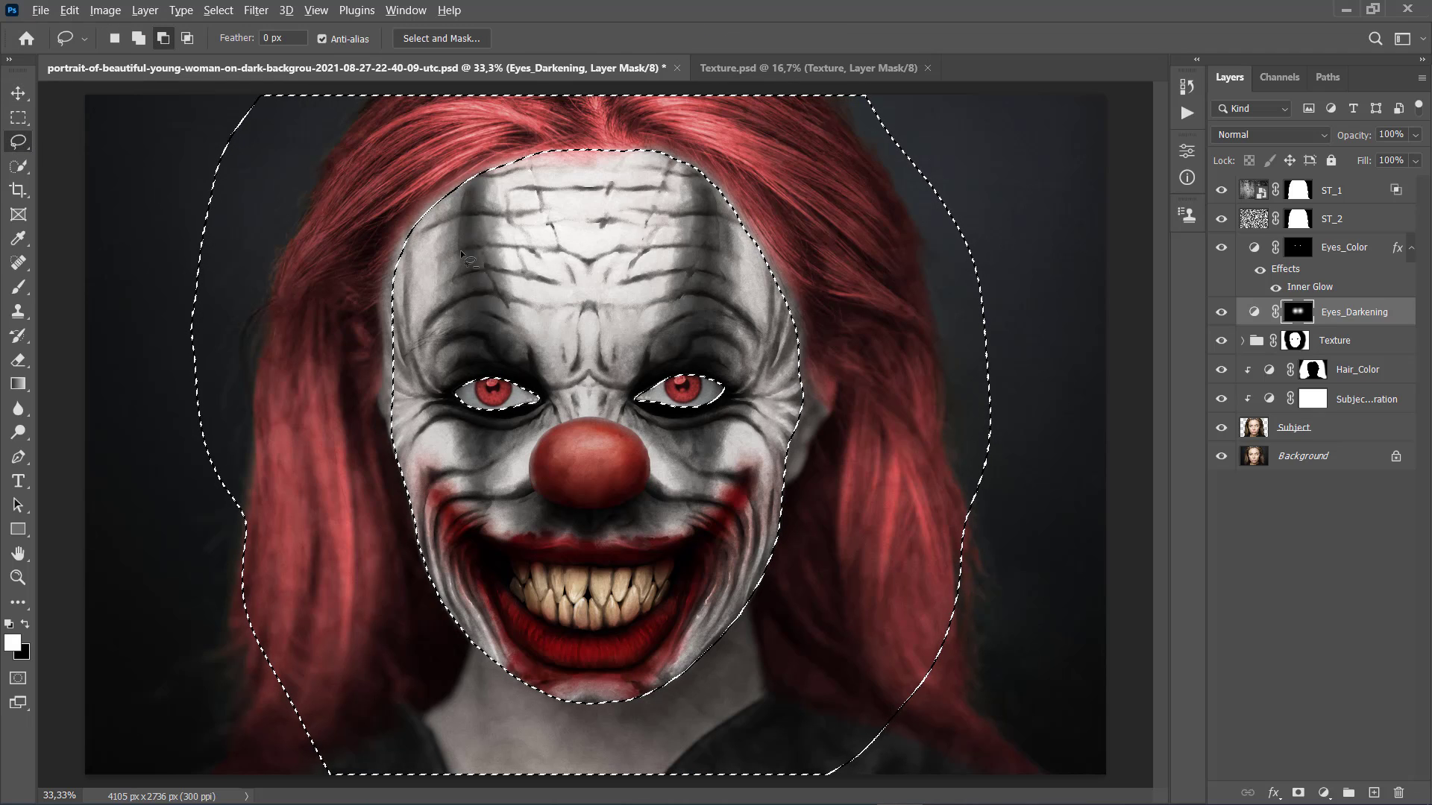
pyautogui.moveTo(459, 249)
pyautogui.mouseDown()
pyautogui.moveTo(868, 276)
pyautogui.moveTo(1067, 65)
pyautogui.moveTo(323, 9)
pyautogui.moveTo(97, 228)
pyautogui.moveTo(298, 300)
pyautogui.moveTo(460, 290)
pyautogui.moveTo(424, 361)
pyautogui.moveTo(466, 492)
pyautogui.moveTo(712, 509)
pyautogui.moveTo(735, 342)
pyautogui.moveTo(1086, 214)
pyautogui.moveTo(1106, 768)
pyautogui.moveTo(83, 775)
pyautogui.moveTo(84, 260)
pyautogui.moveTo(387, 160)
pyautogui.mouseUp()
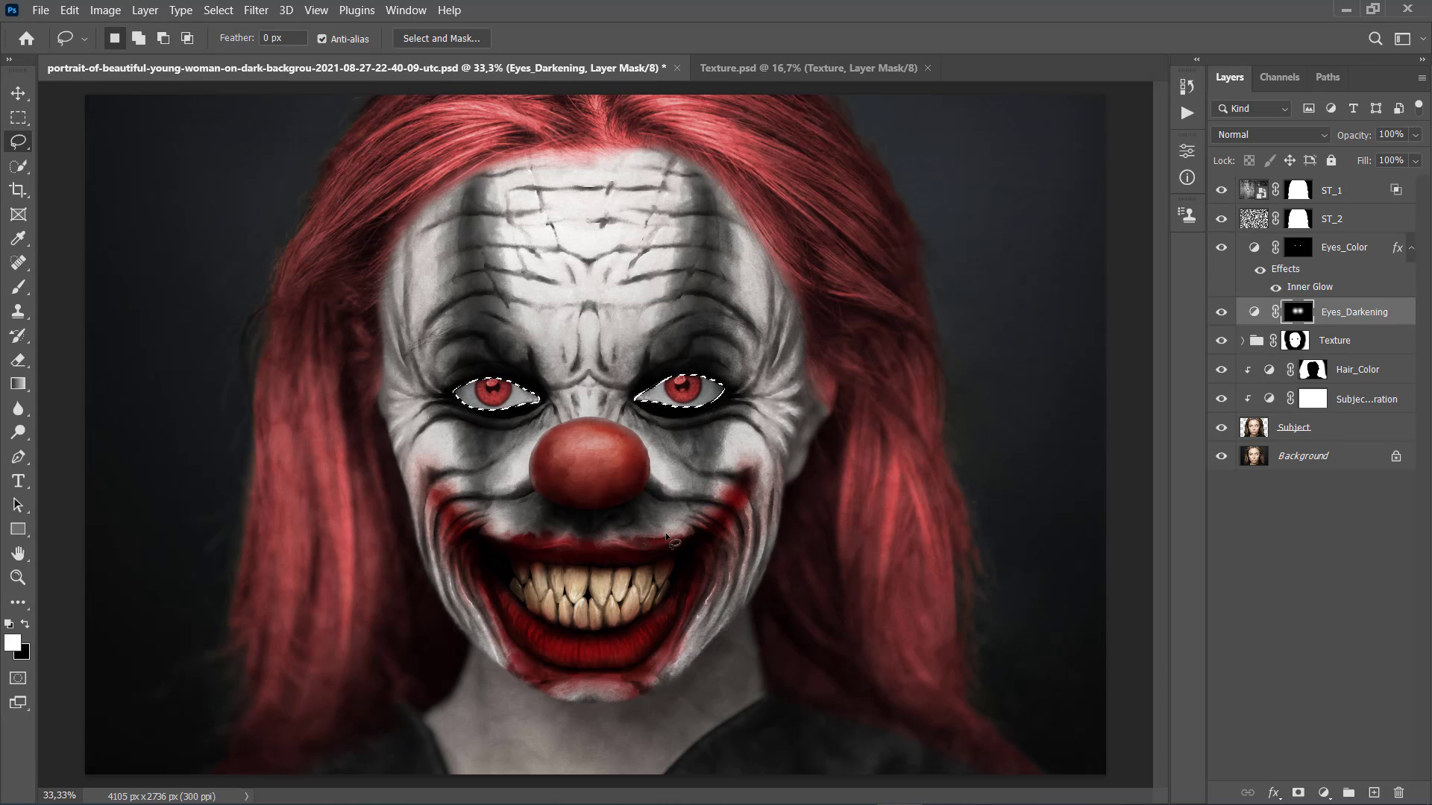
# Paint black inside the selected eye openings on the Eyes_Darkening mask with a 250 px brush, and deselect
pyautogui.press('x')
pyautogui.press('b')
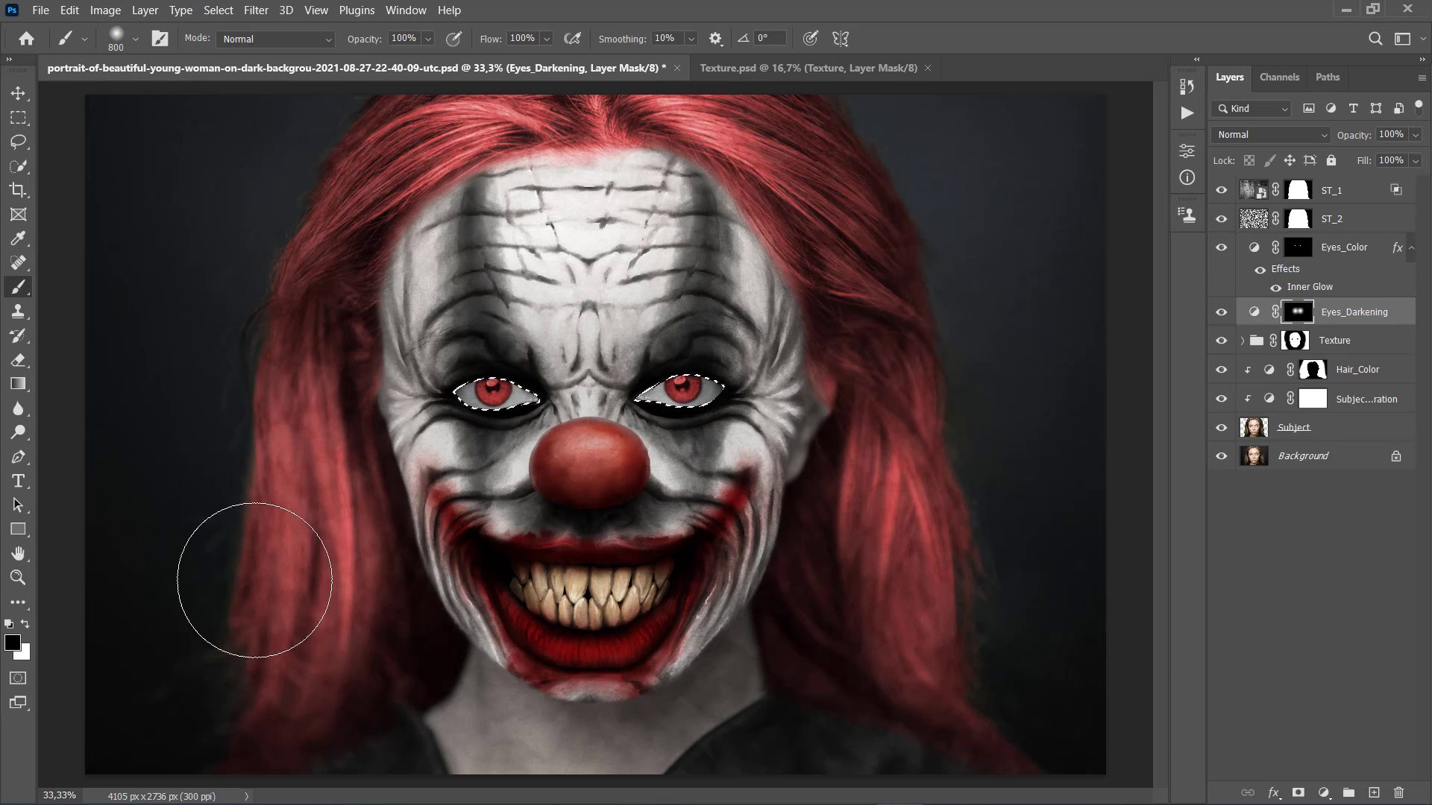
pyautogui.press('[')
pyautogui.press('[')
pyautogui.press('[')
pyautogui.press('[')
pyautogui.press('[')
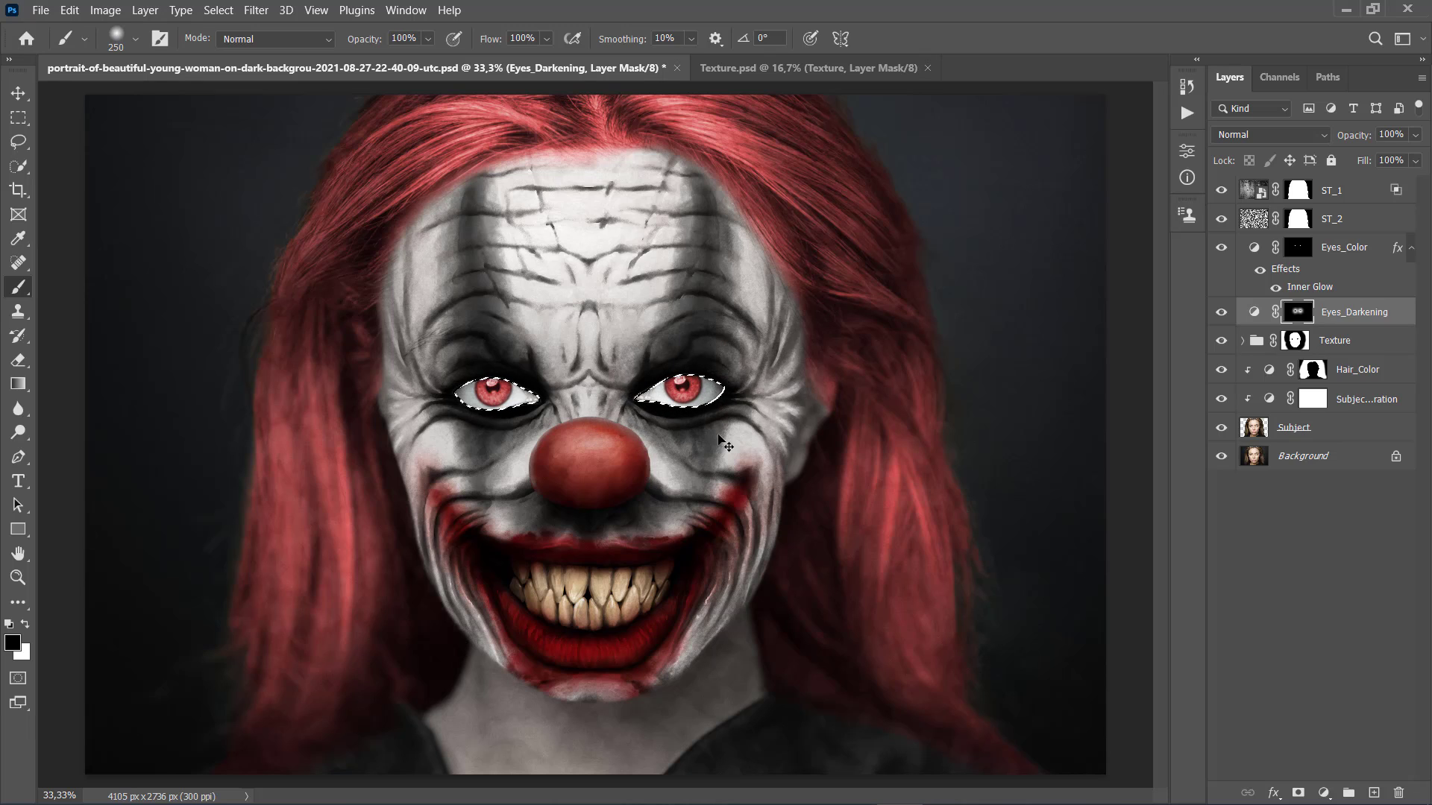
pyautogui.press('v')
pyautogui.hotkey('ctrl', 'd')
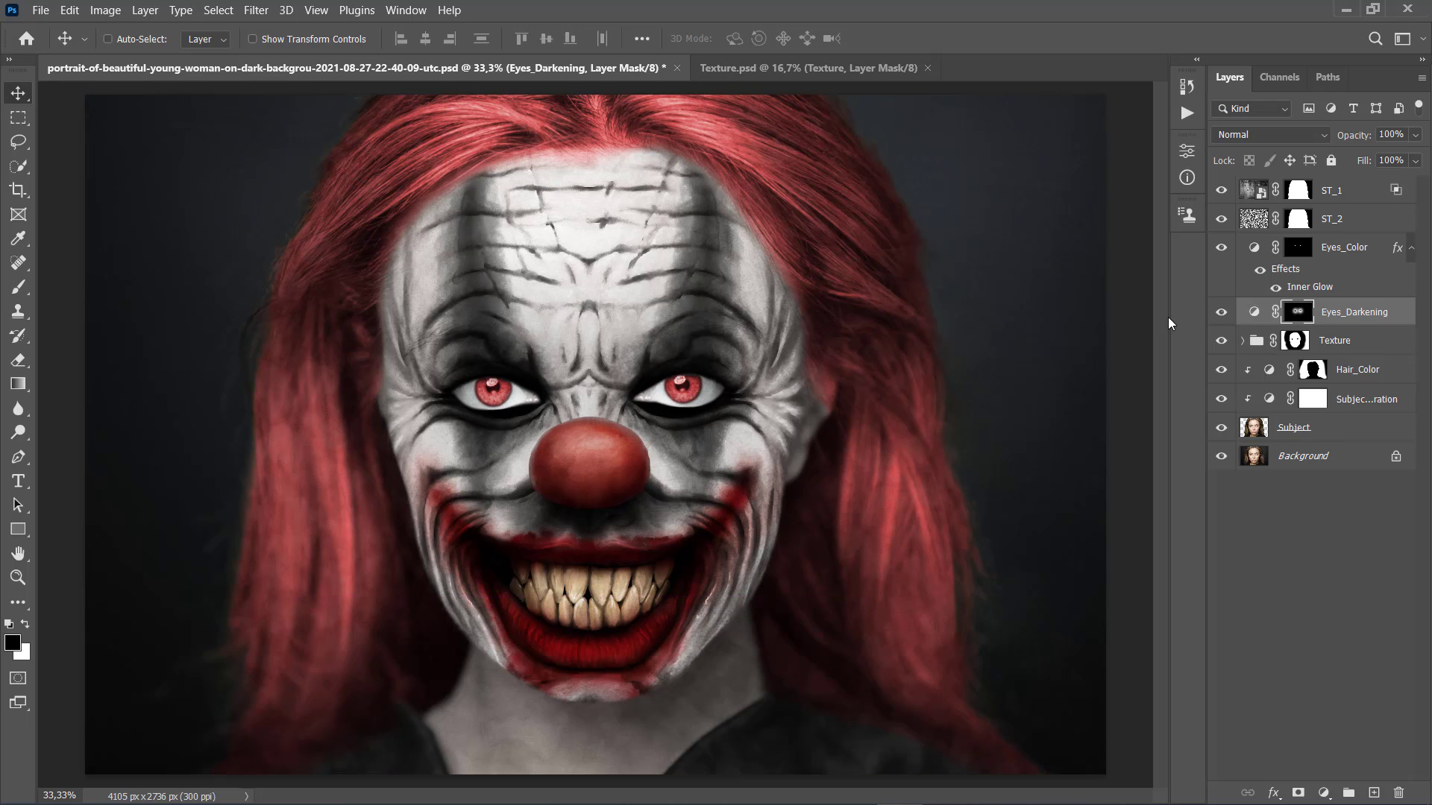
# Set the Eyes_Darkening layer's blend mode to Multiply and its opacity to 80%
pyautogui.click(1260, 139)
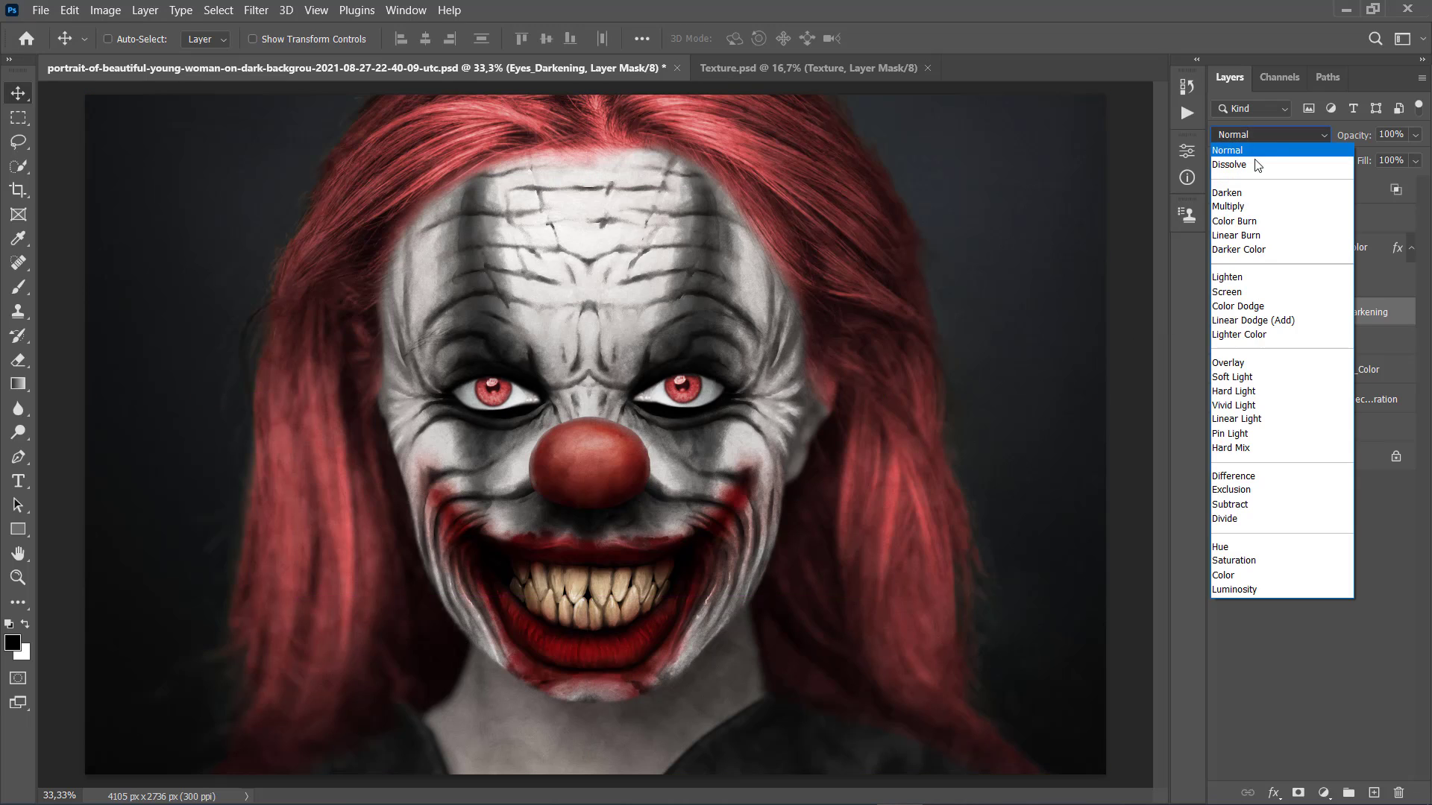
pyautogui.click(1234, 208)
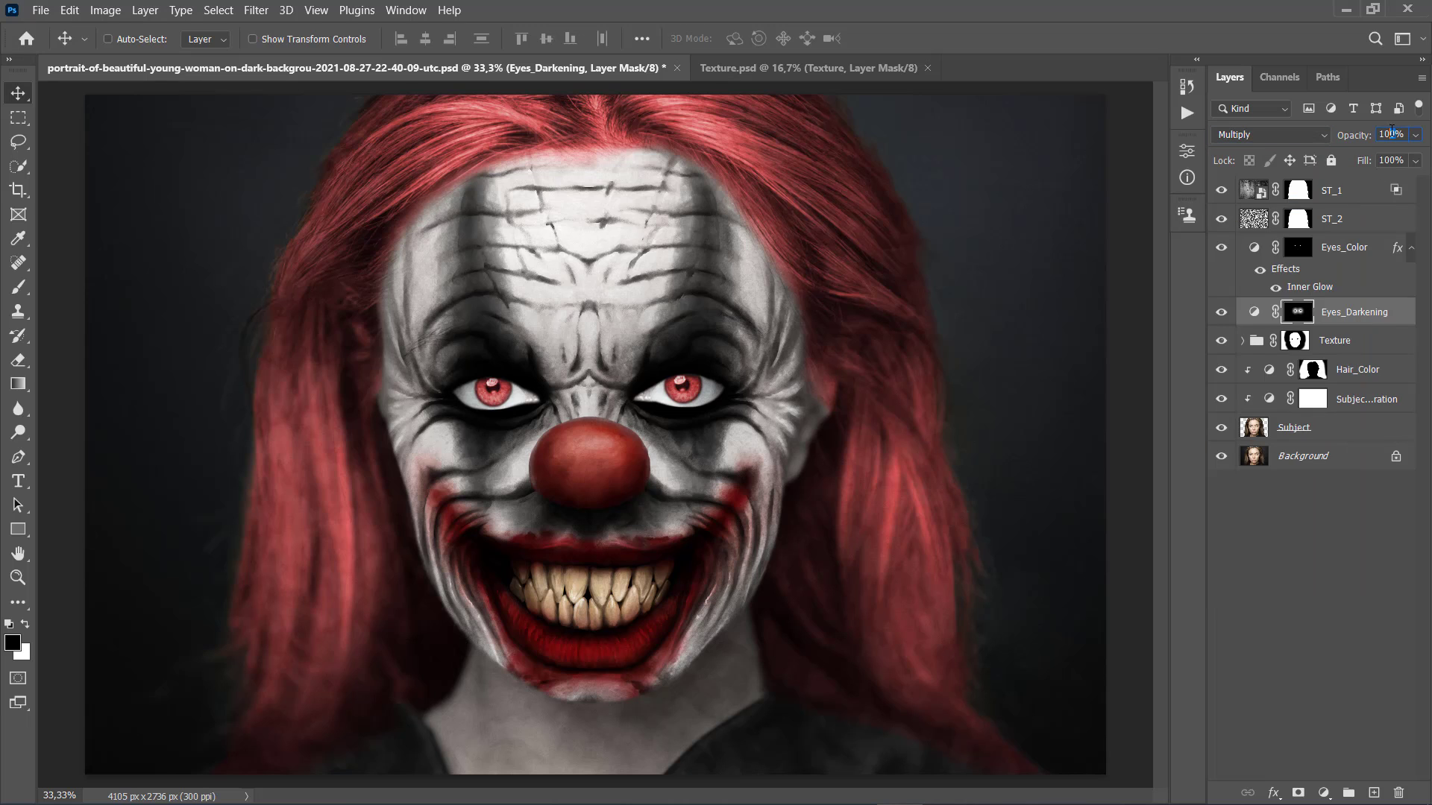
pyautogui.write('80')
pyautogui.press('Return')
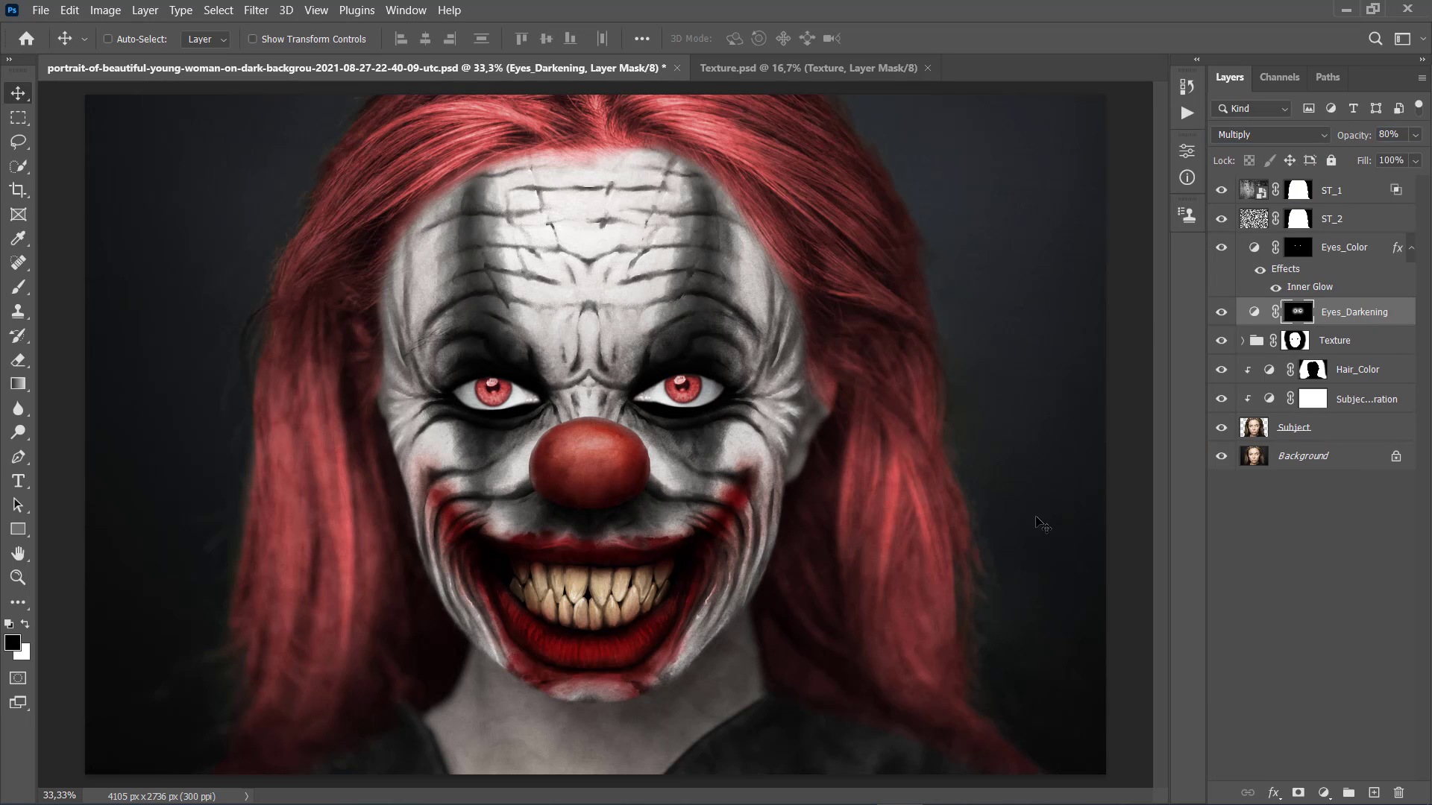
# Save the document and add a new layer named Vignette above ST_1
pyautogui.hotkey('ctrl', 's')
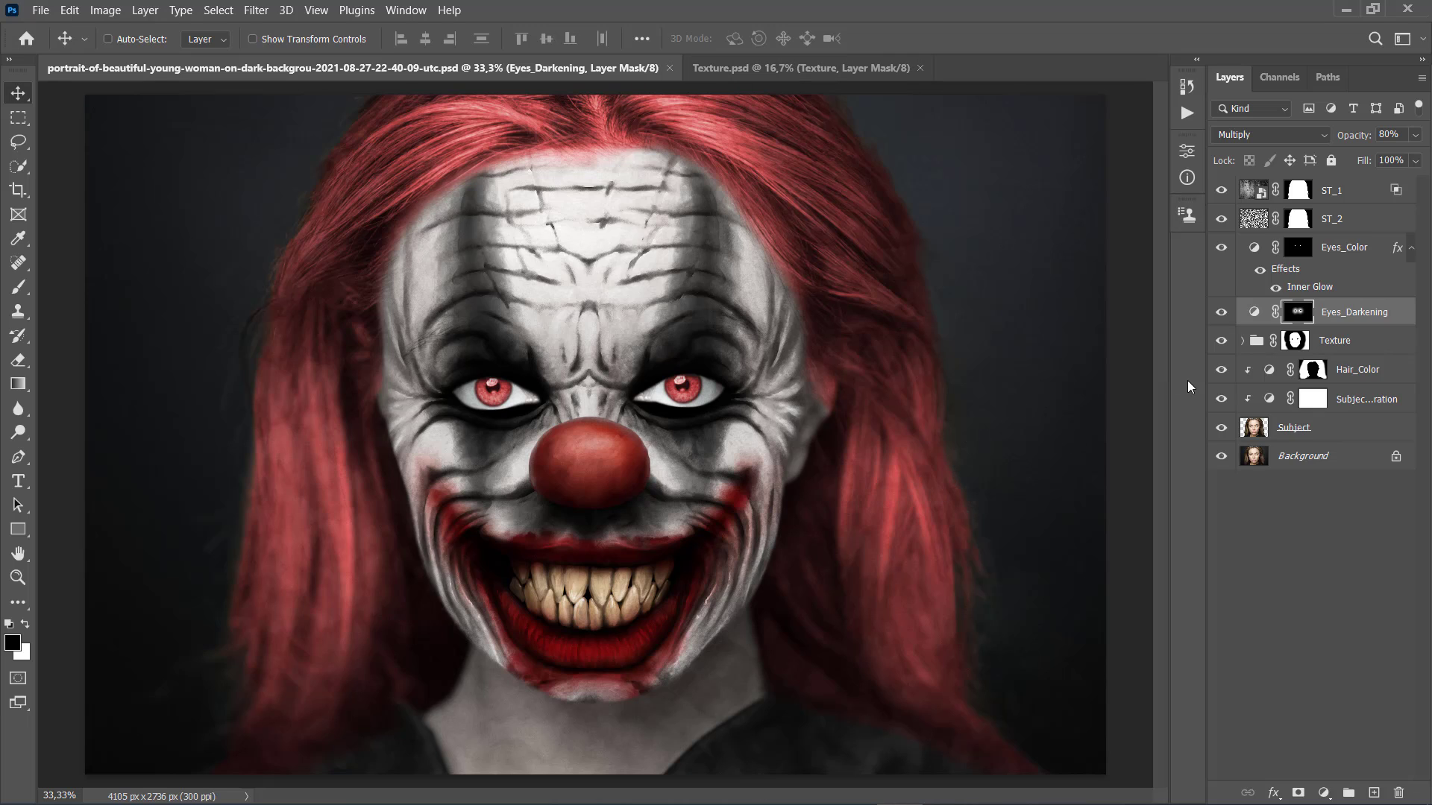
pyautogui.click(1373, 198)
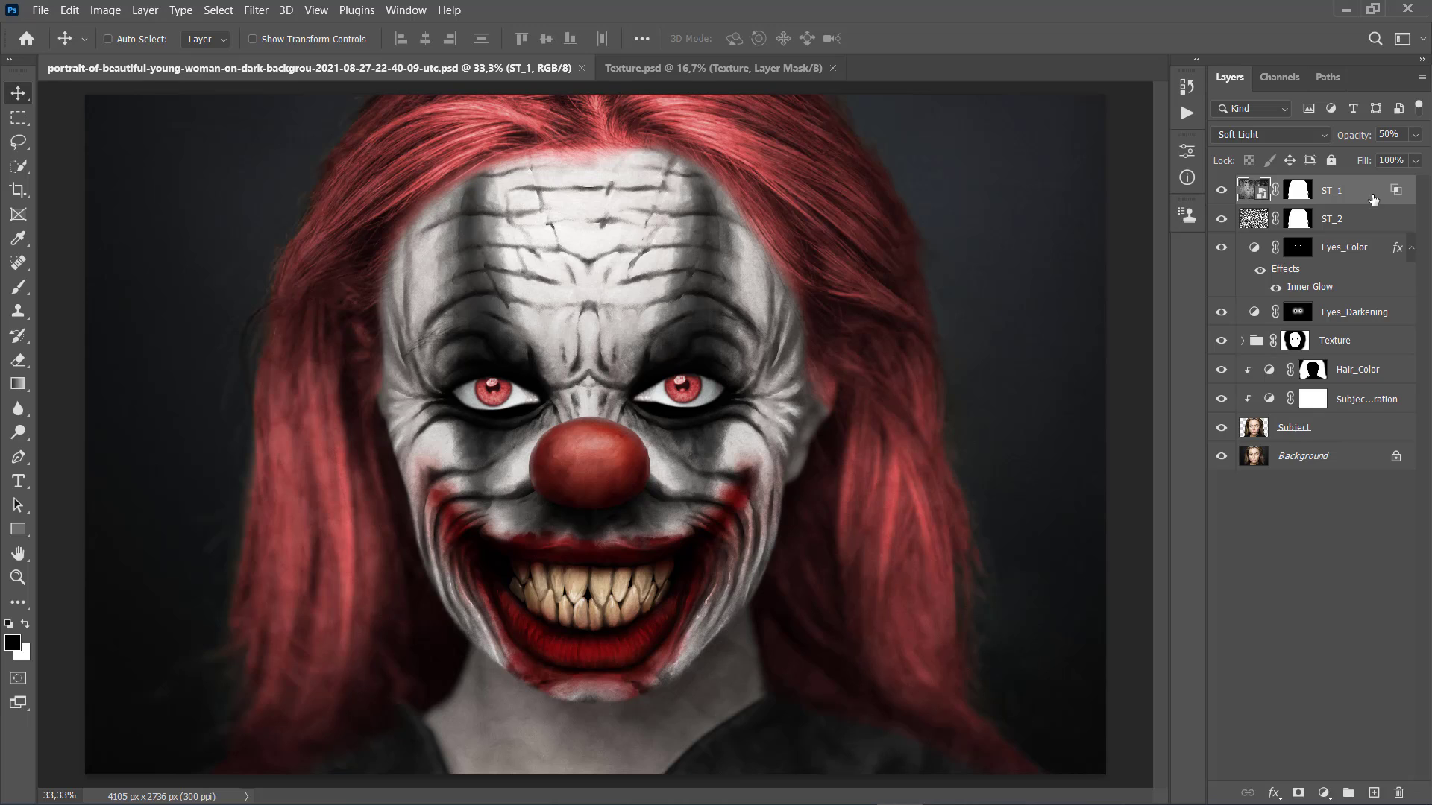
pyautogui.hotkey('ctrl', 'shift', 'n')
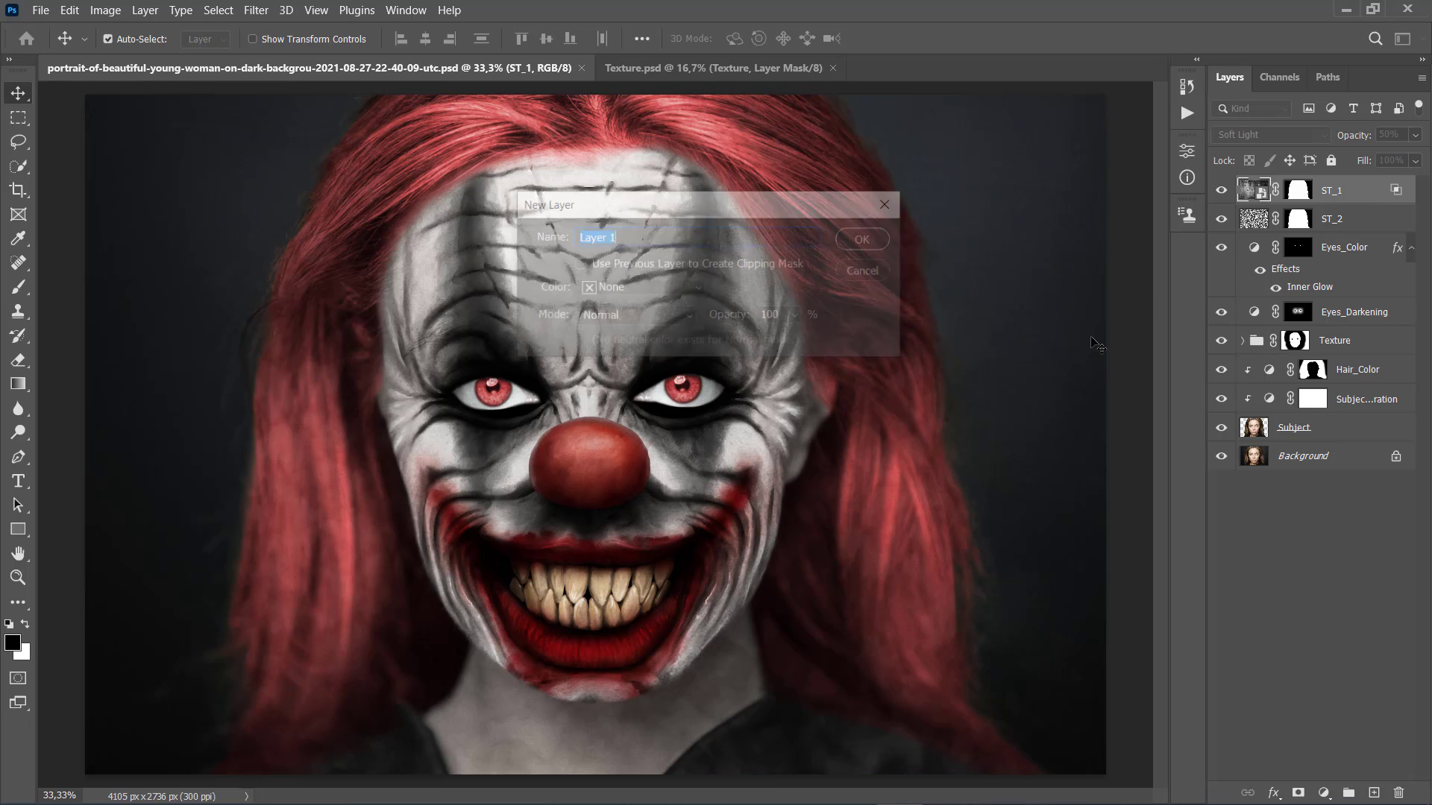
pyautogui.write('Vignette')
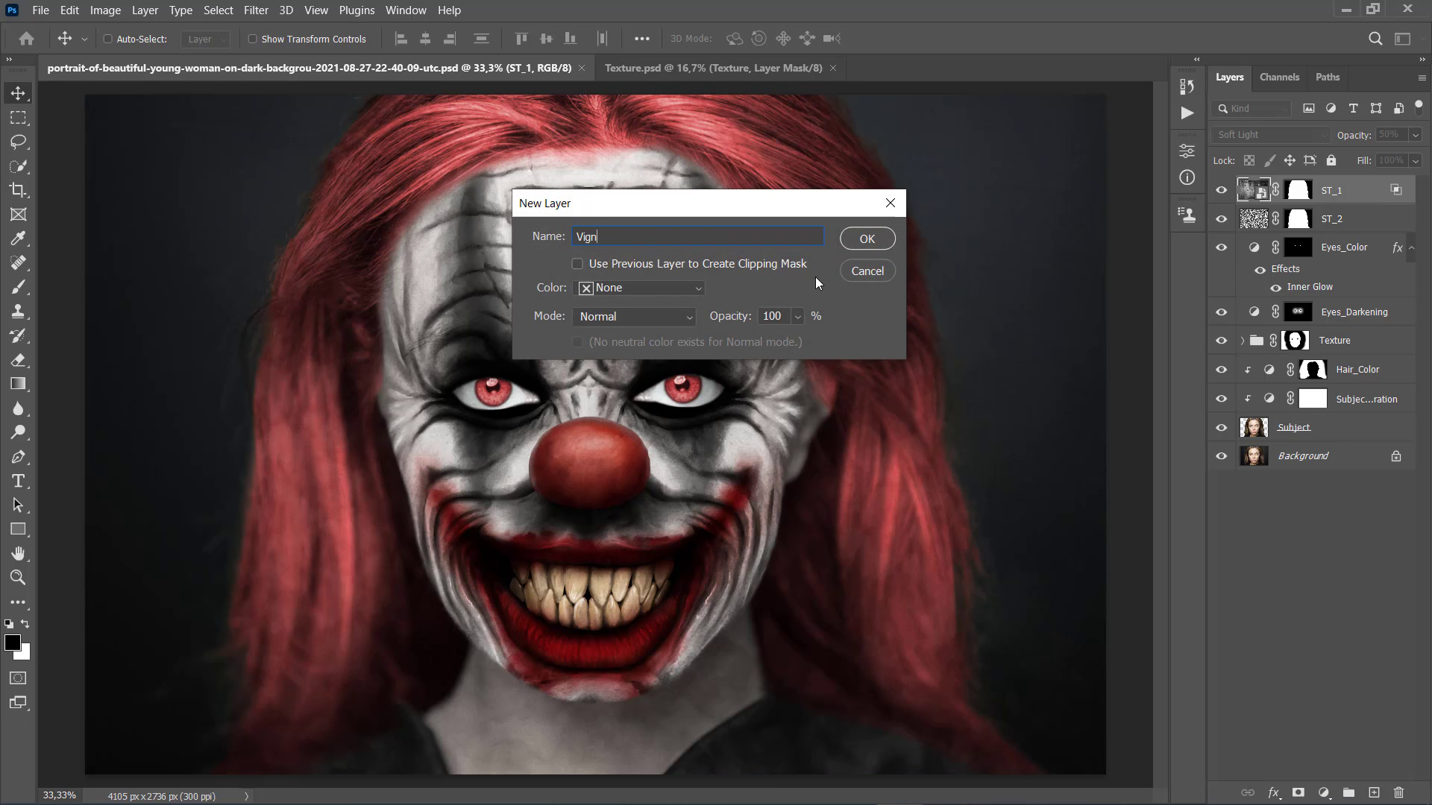
pyautogui.click(871, 237)
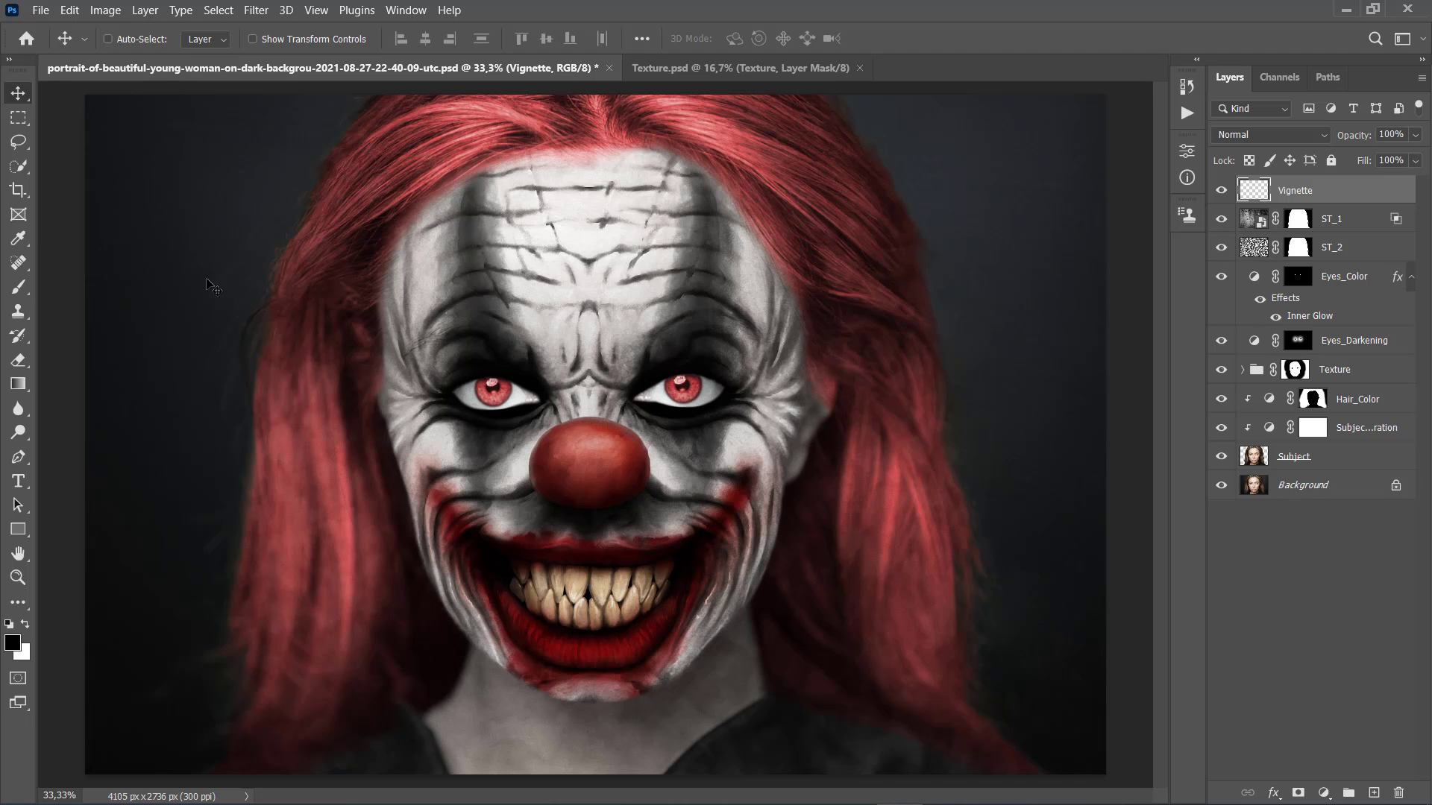
# Fill the whole Vignette layer with the black foreground color at 100% opacity
pyautogui.click(67, 11)
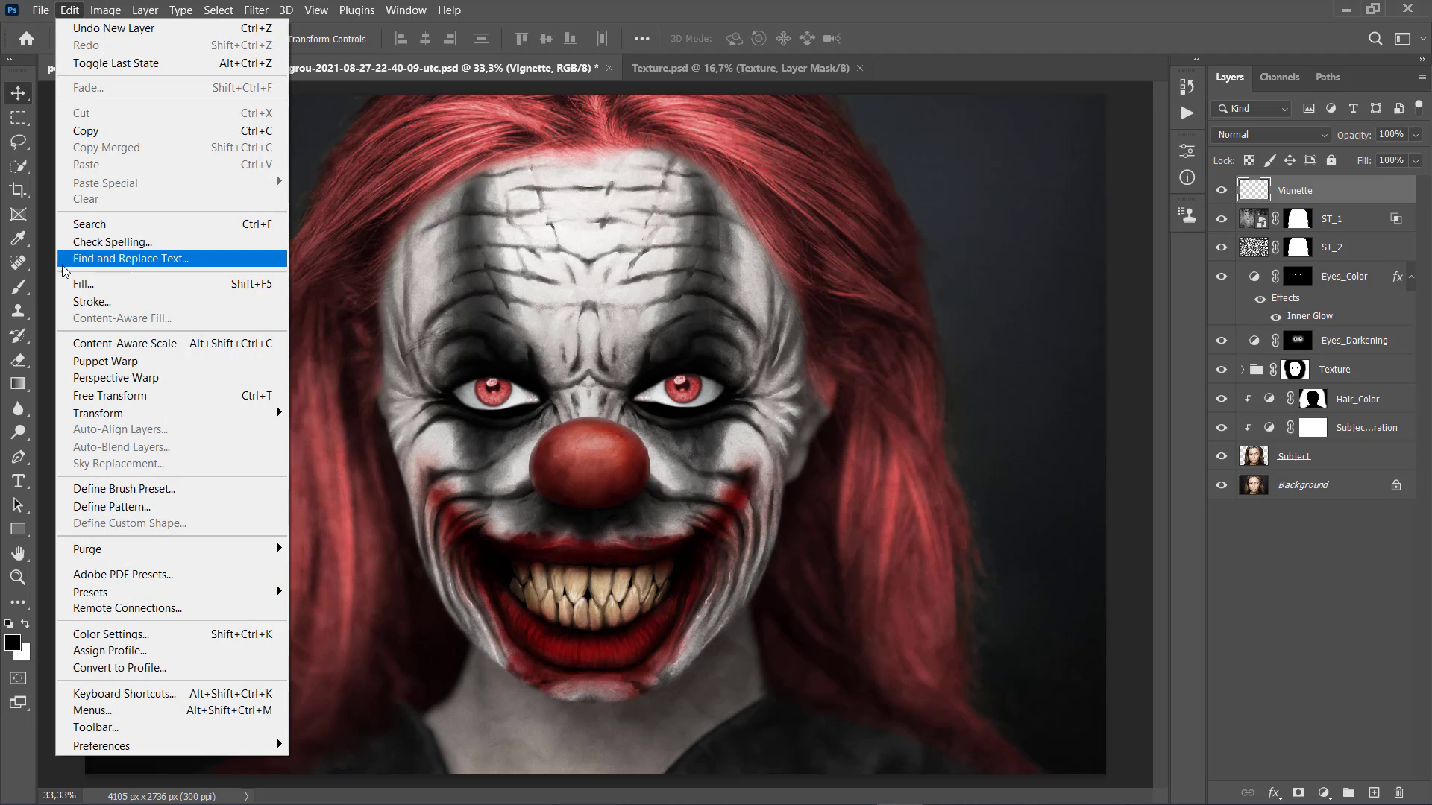
pyautogui.click(82, 287)
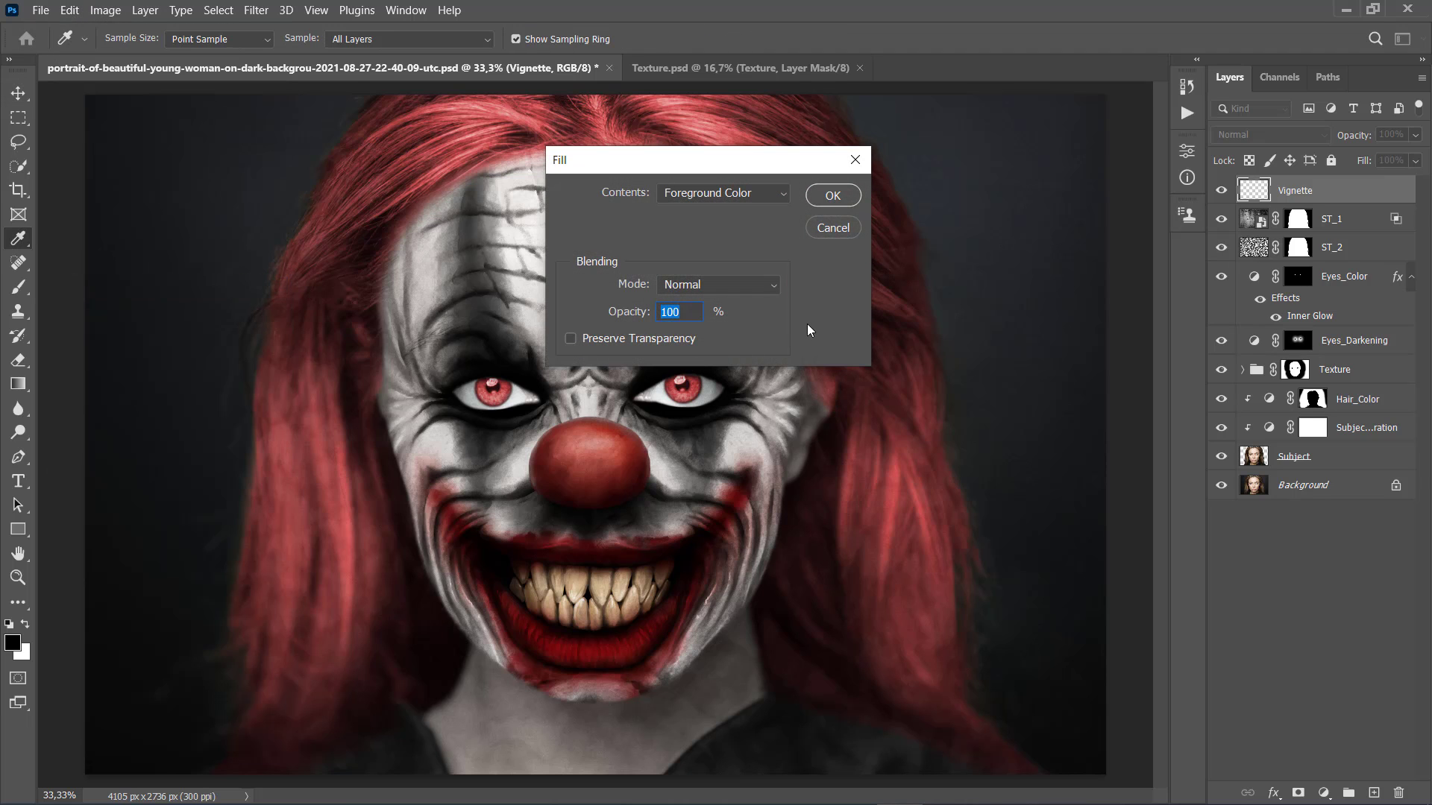
pyautogui.click(831, 199)
pyautogui.press('v')
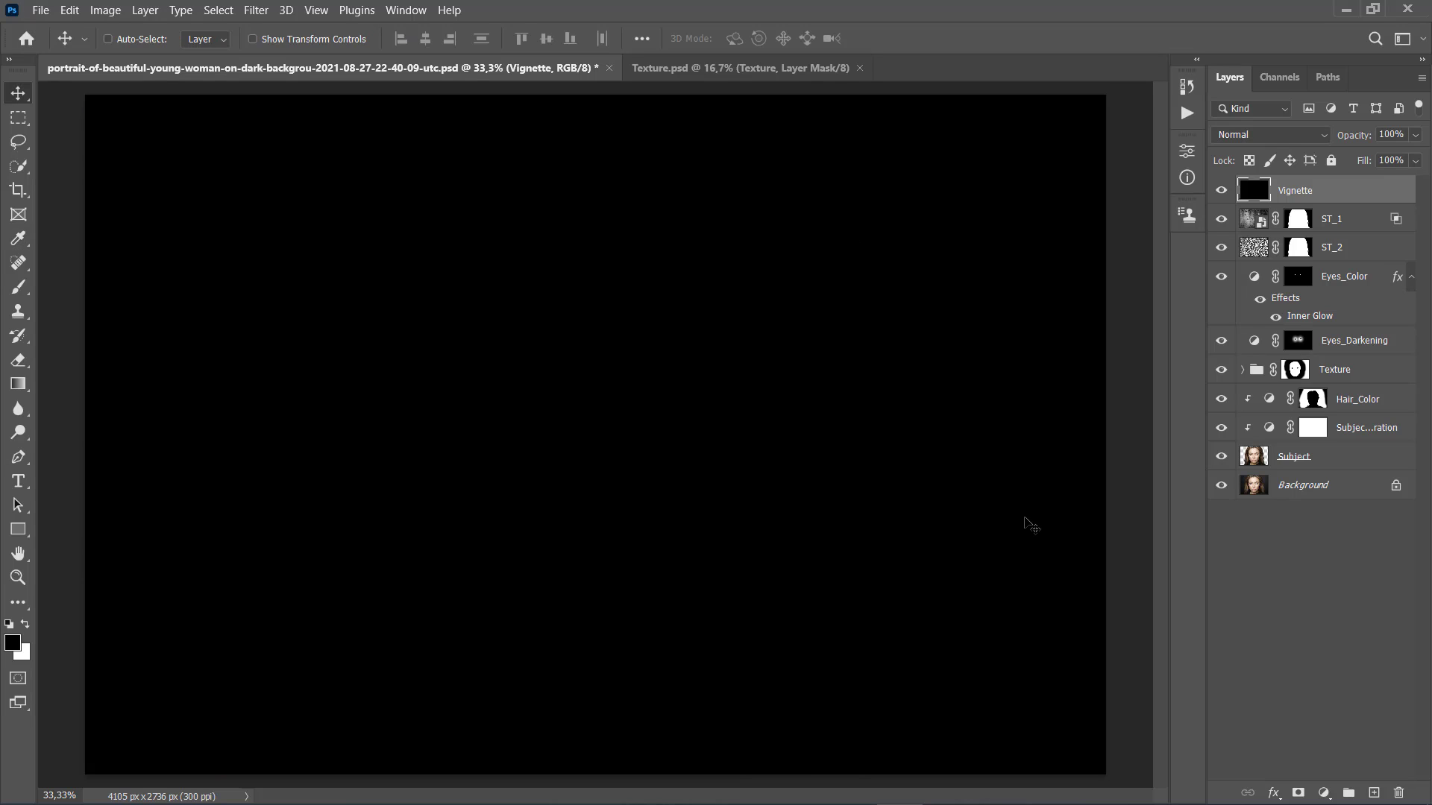
# Select the entire canvas and scale the selection outline proportionally to 85% around its center
pyautogui.hotkey('ctrl', 'a')
pyautogui.click(20, 121)
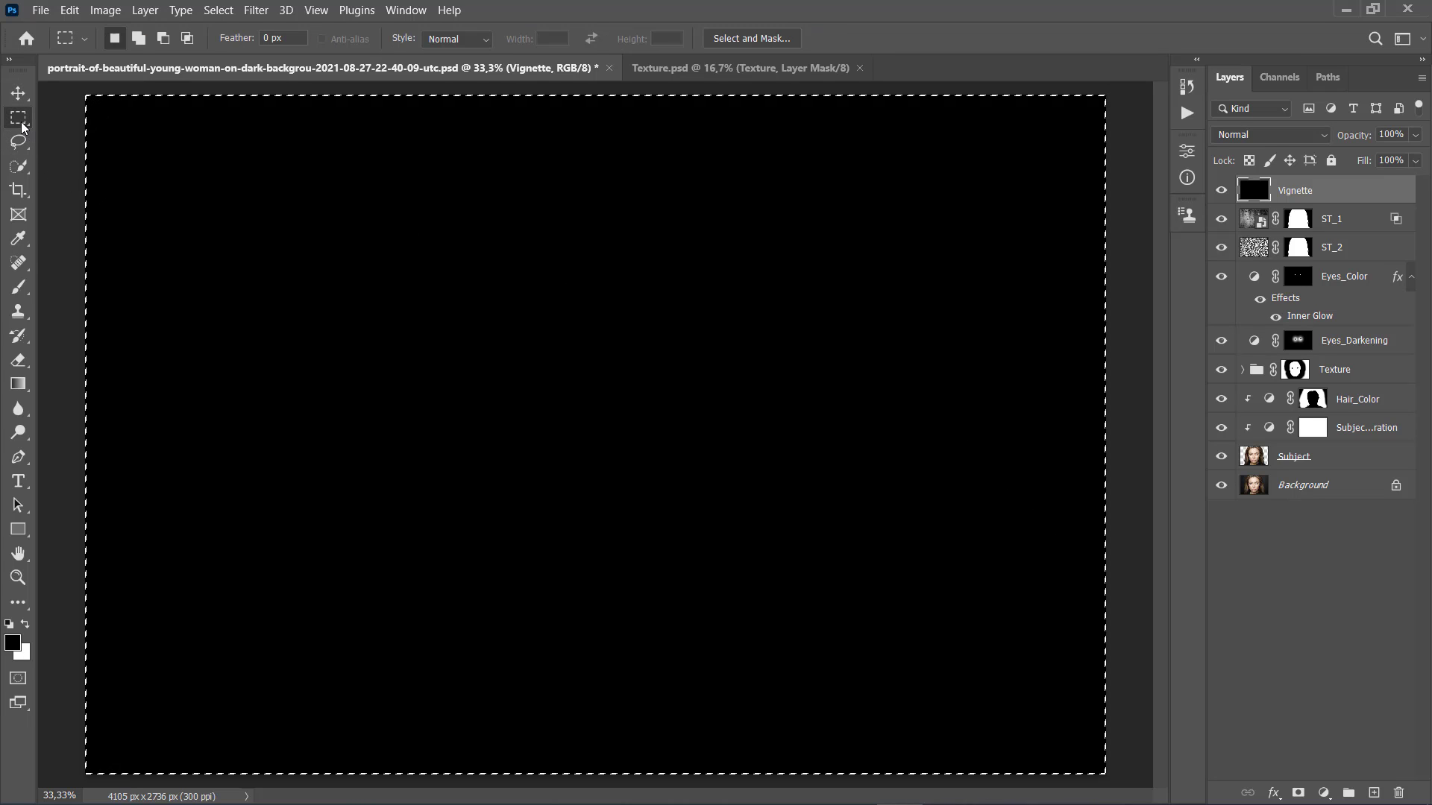
pyautogui.rightClick(559, 344)
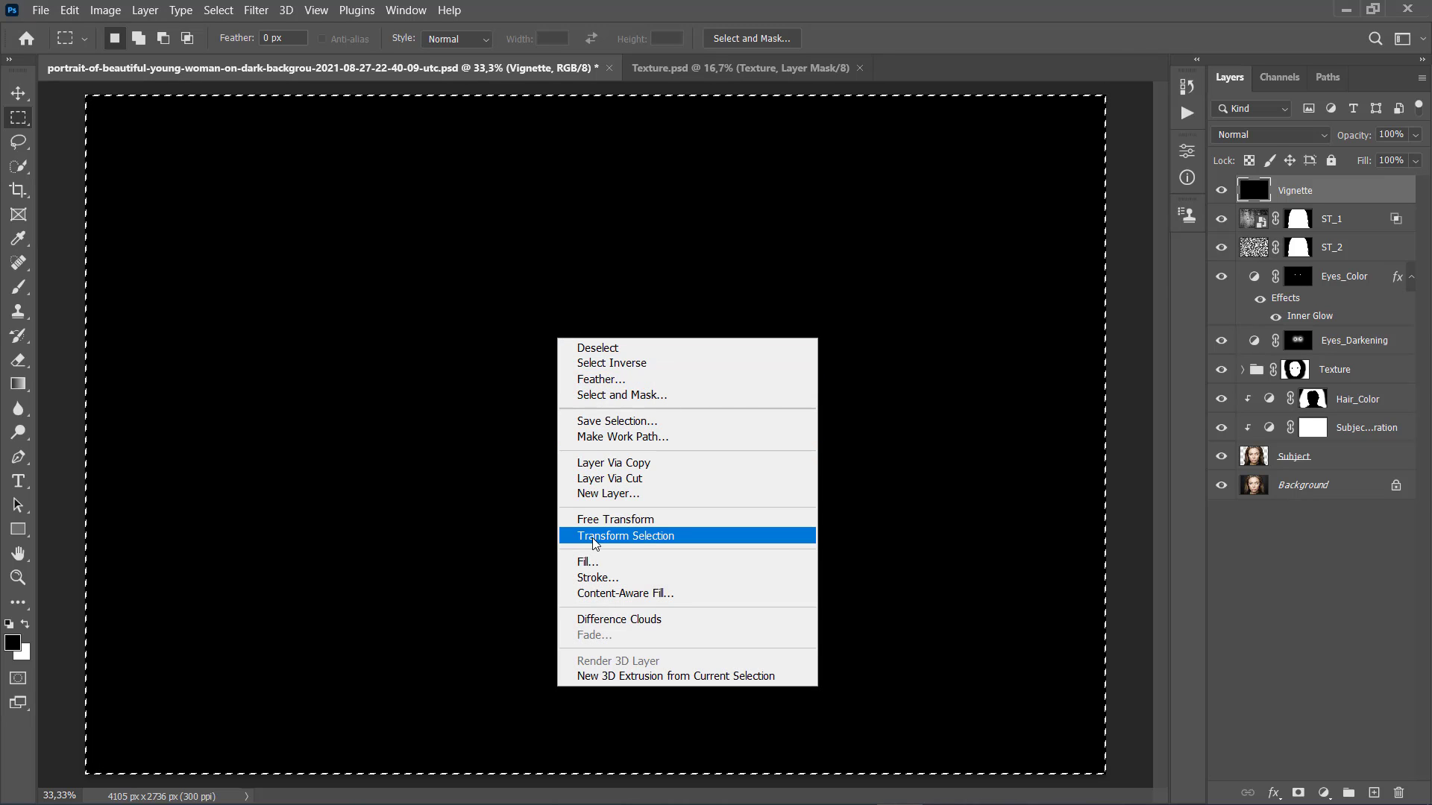
pyautogui.click(595, 536)
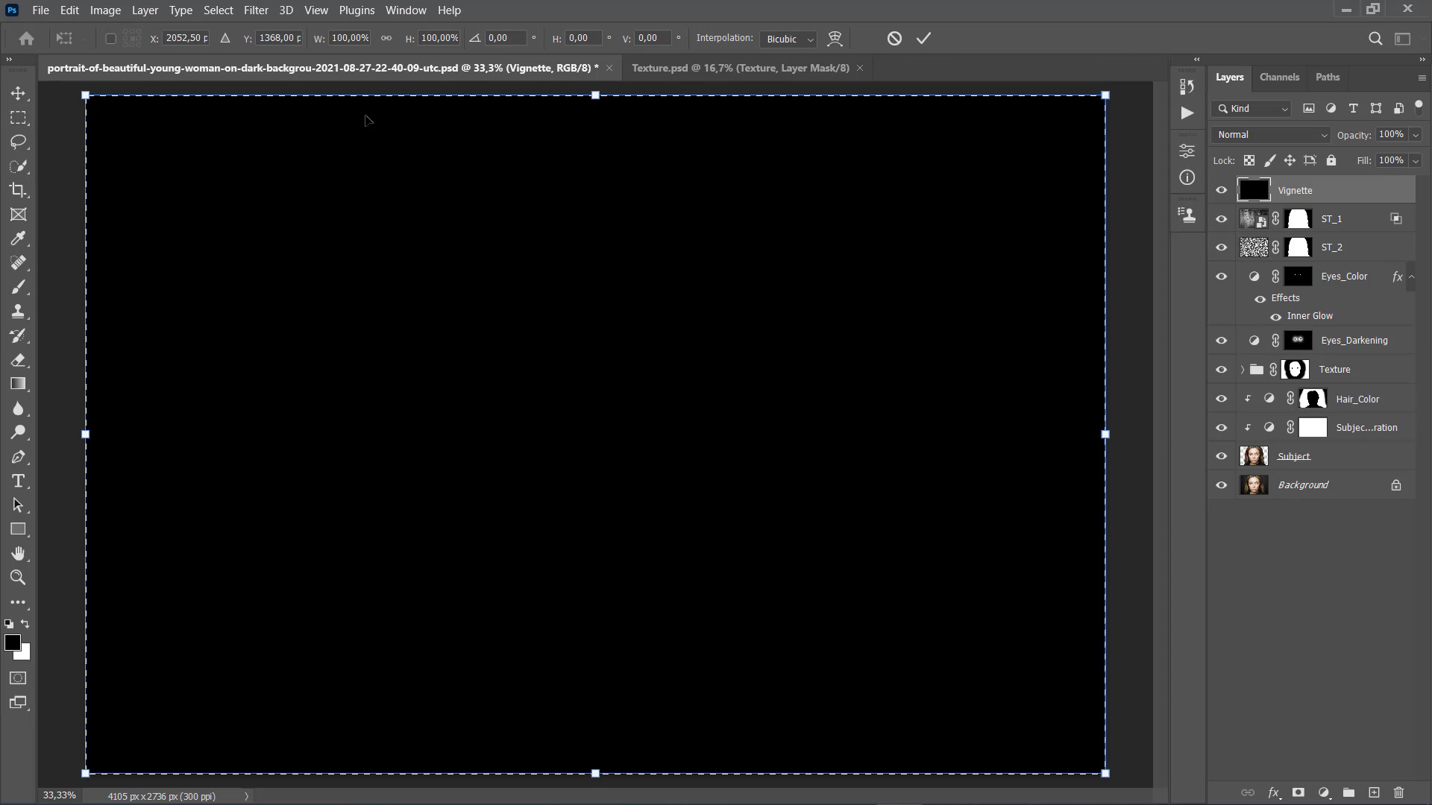
pyautogui.click(361, 38)
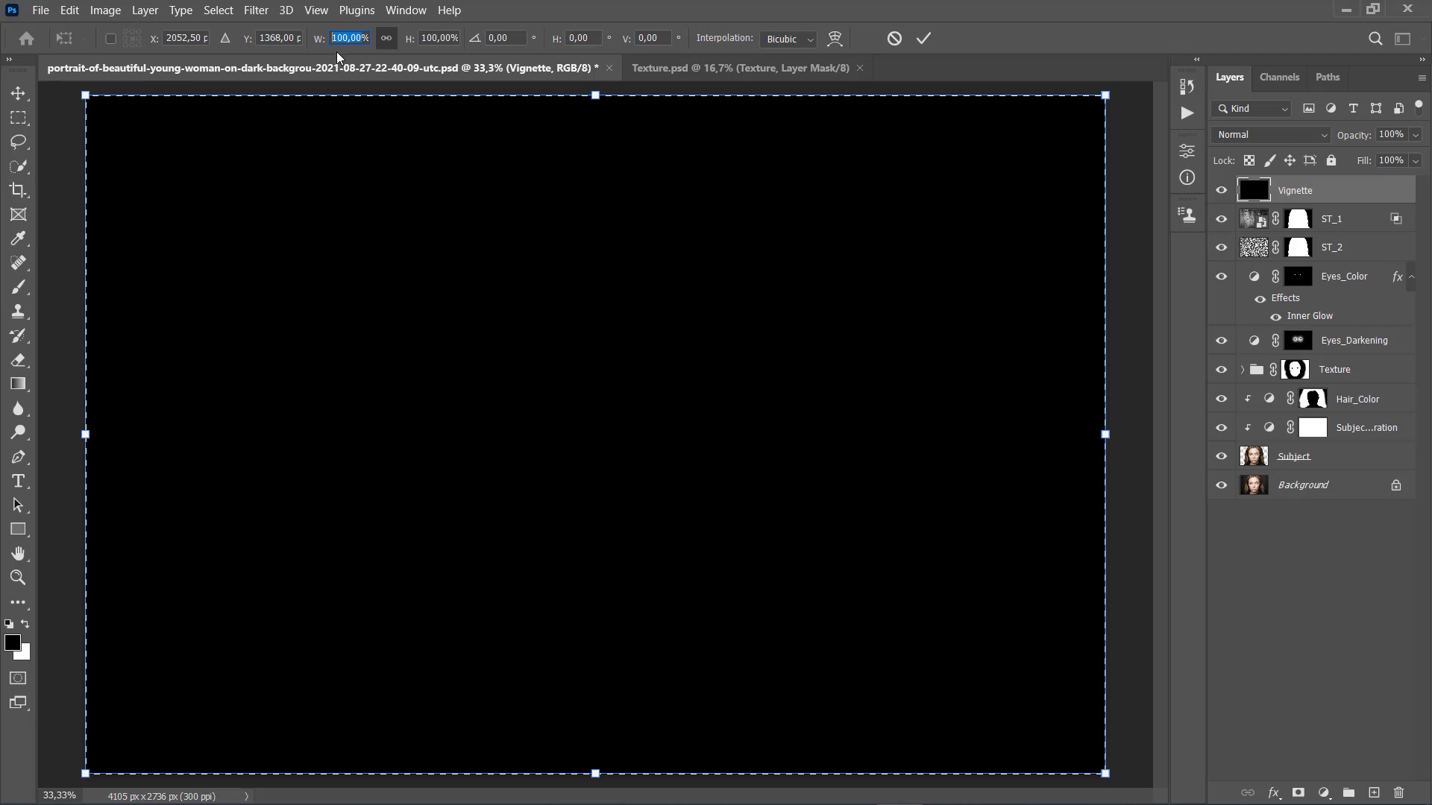
pyautogui.write('85')
pyautogui.press('Return')
pyautogui.press('Return')
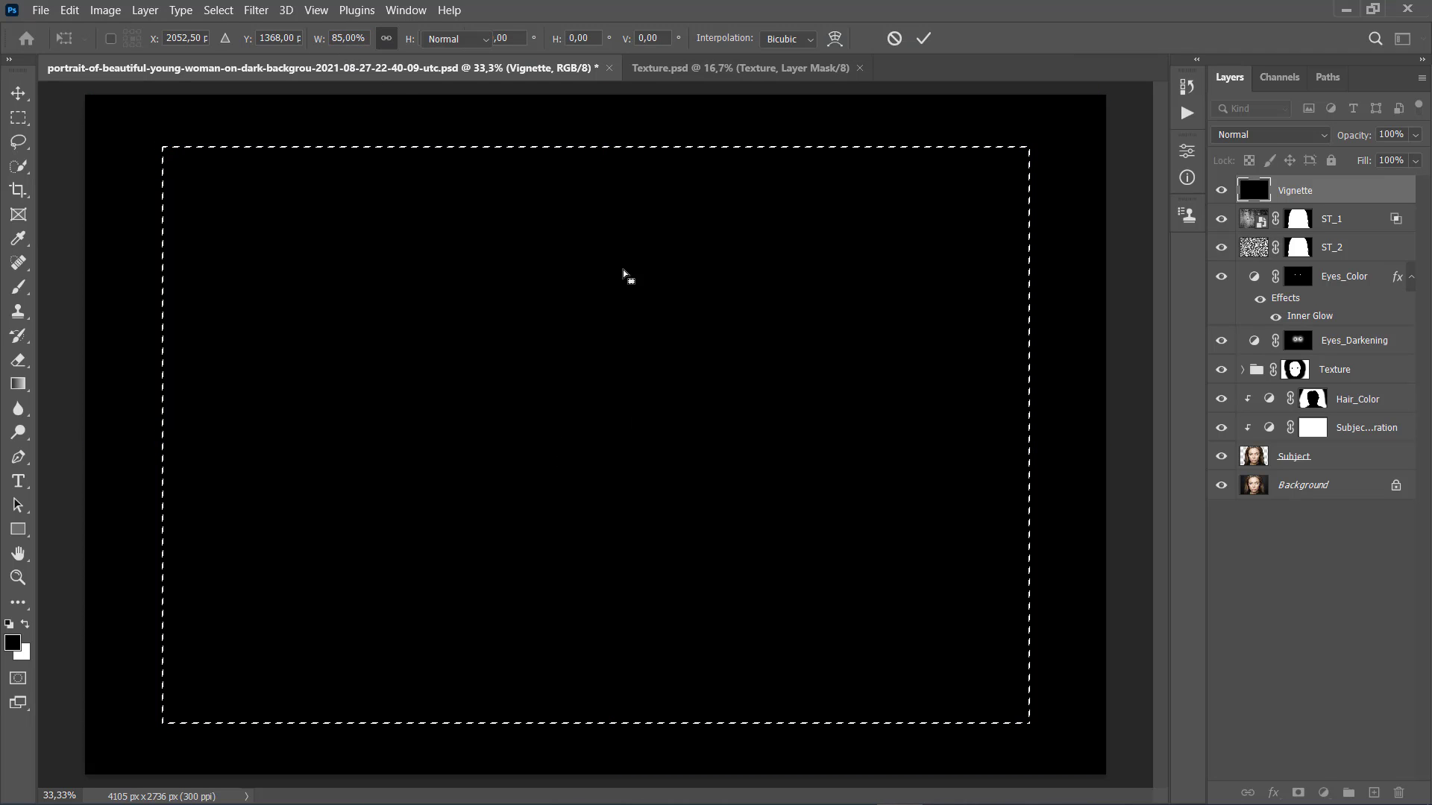
# Add a layer mask to the Vignette layer that hides the selected central area
pyautogui.click(144, 9)
pyautogui.moveTo(183, 284)
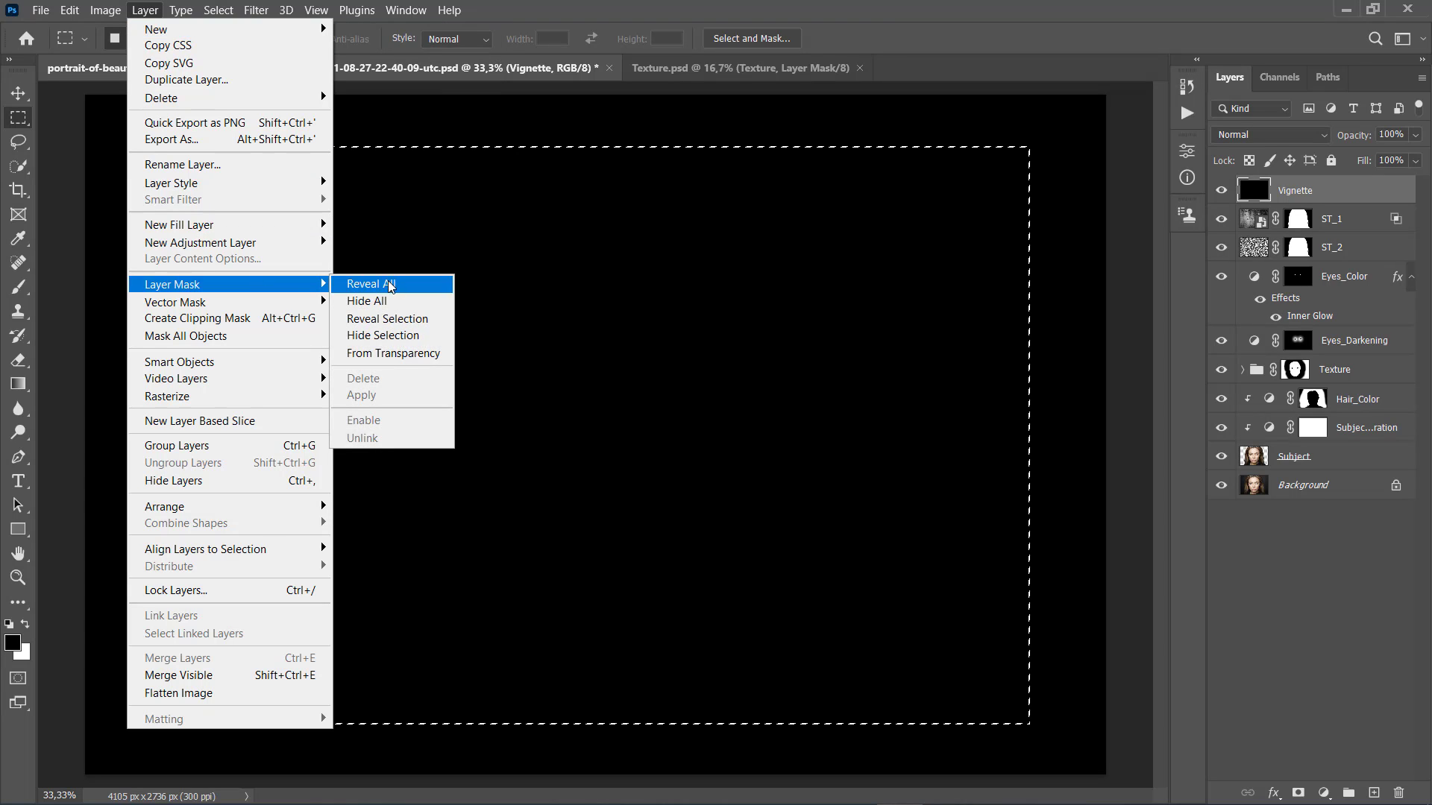
pyautogui.click(393, 335)
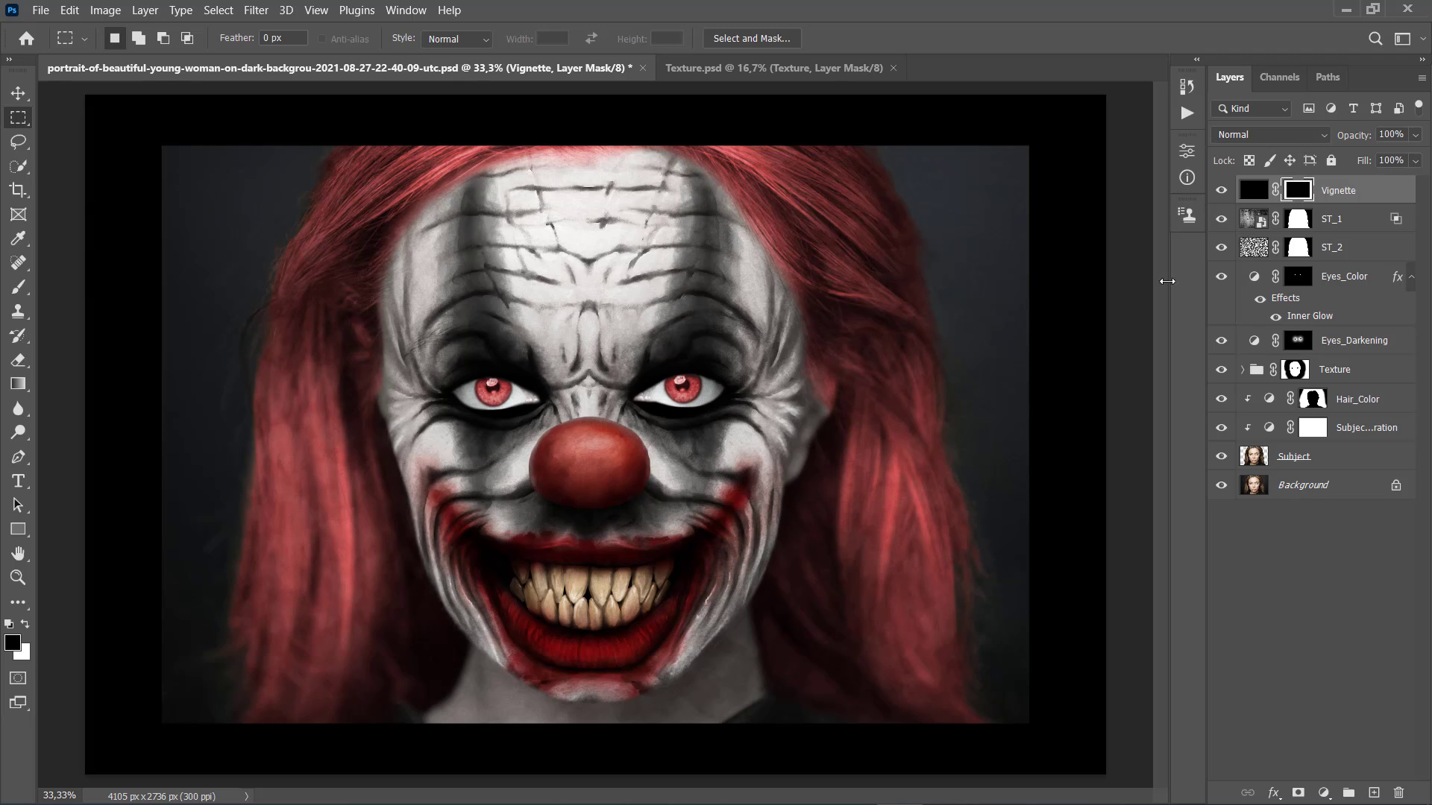
pyautogui.press('v')
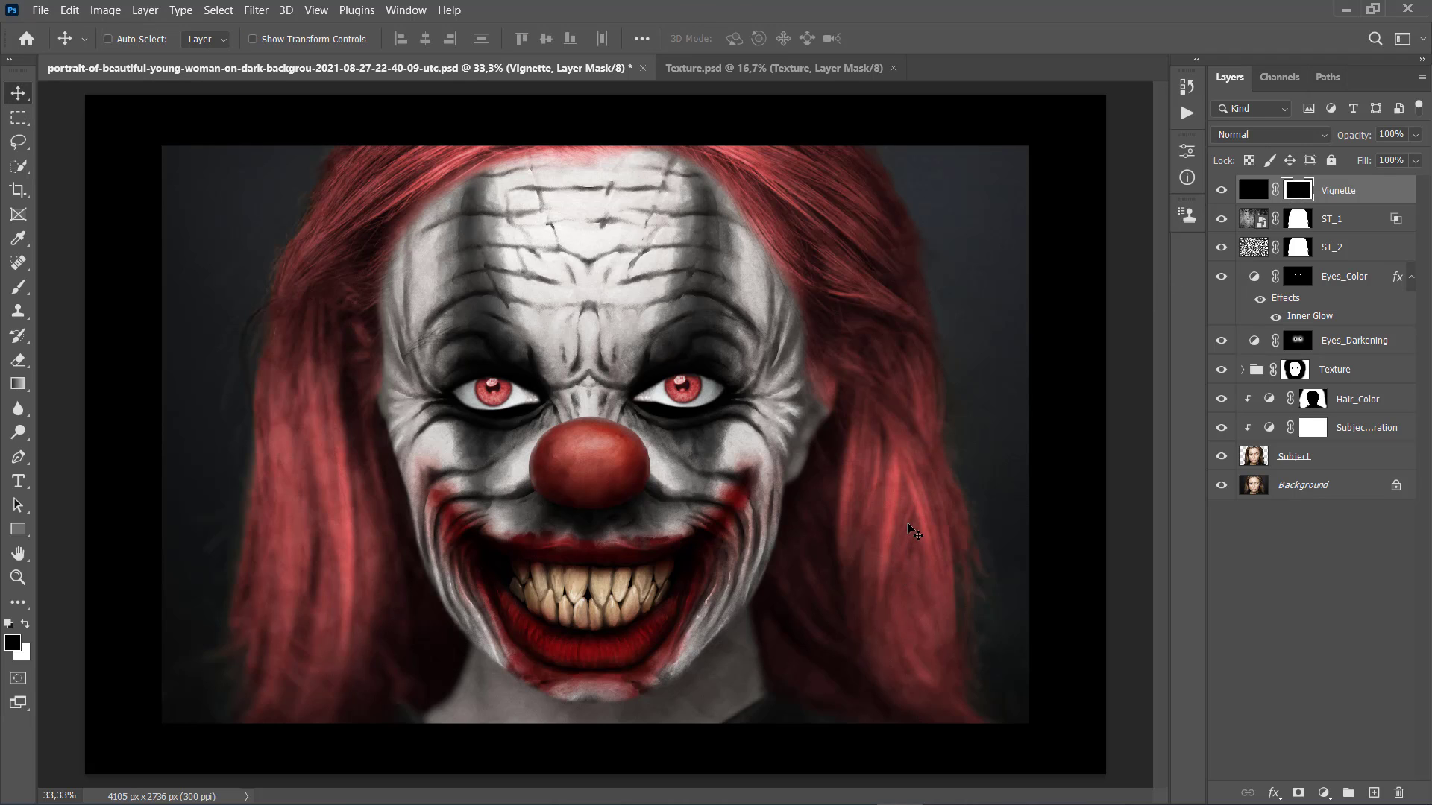
# Soften the Vignette layer's mask with a Gaussian Blur of 200 pixels radius
pyautogui.click(256, 9)
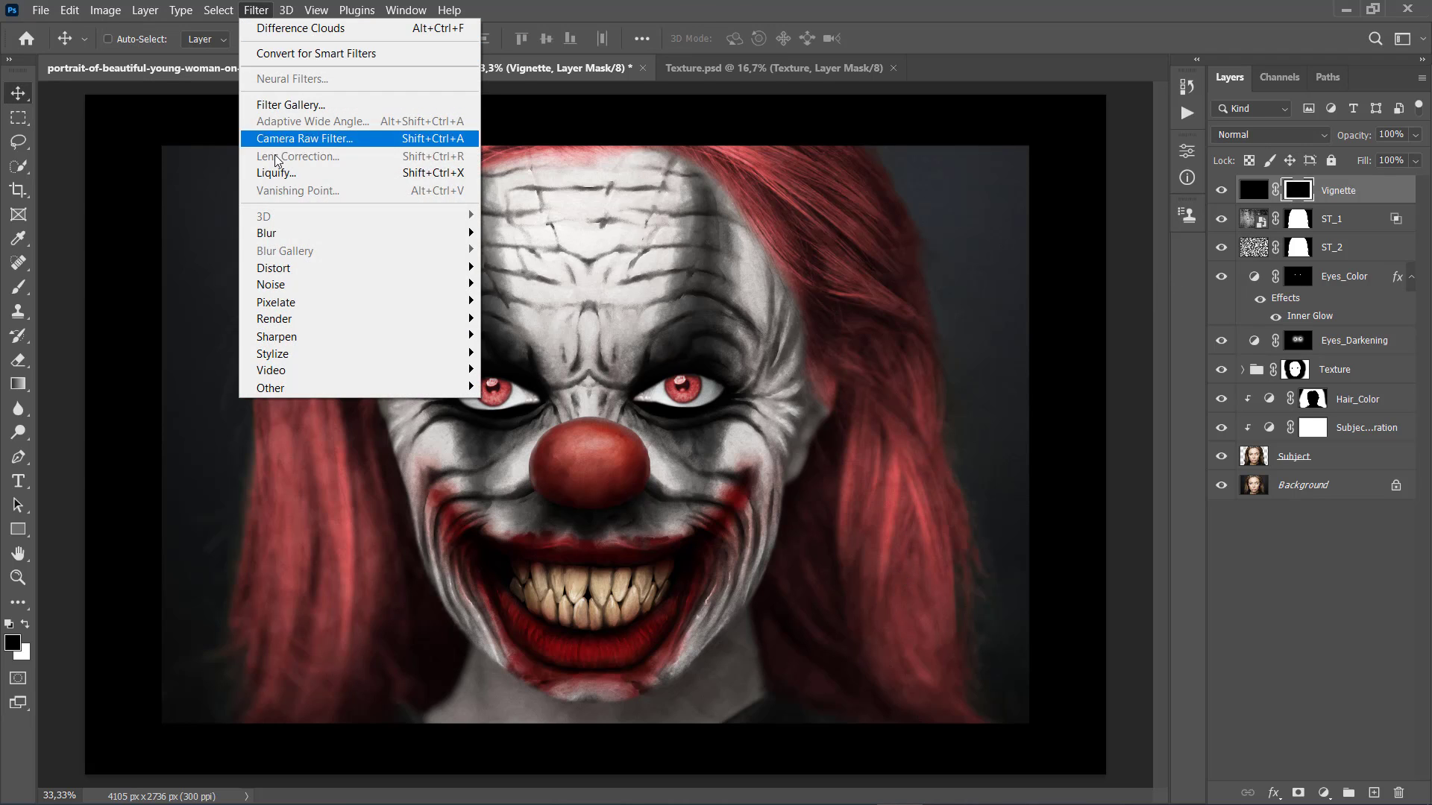
pyautogui.moveTo(276, 233)
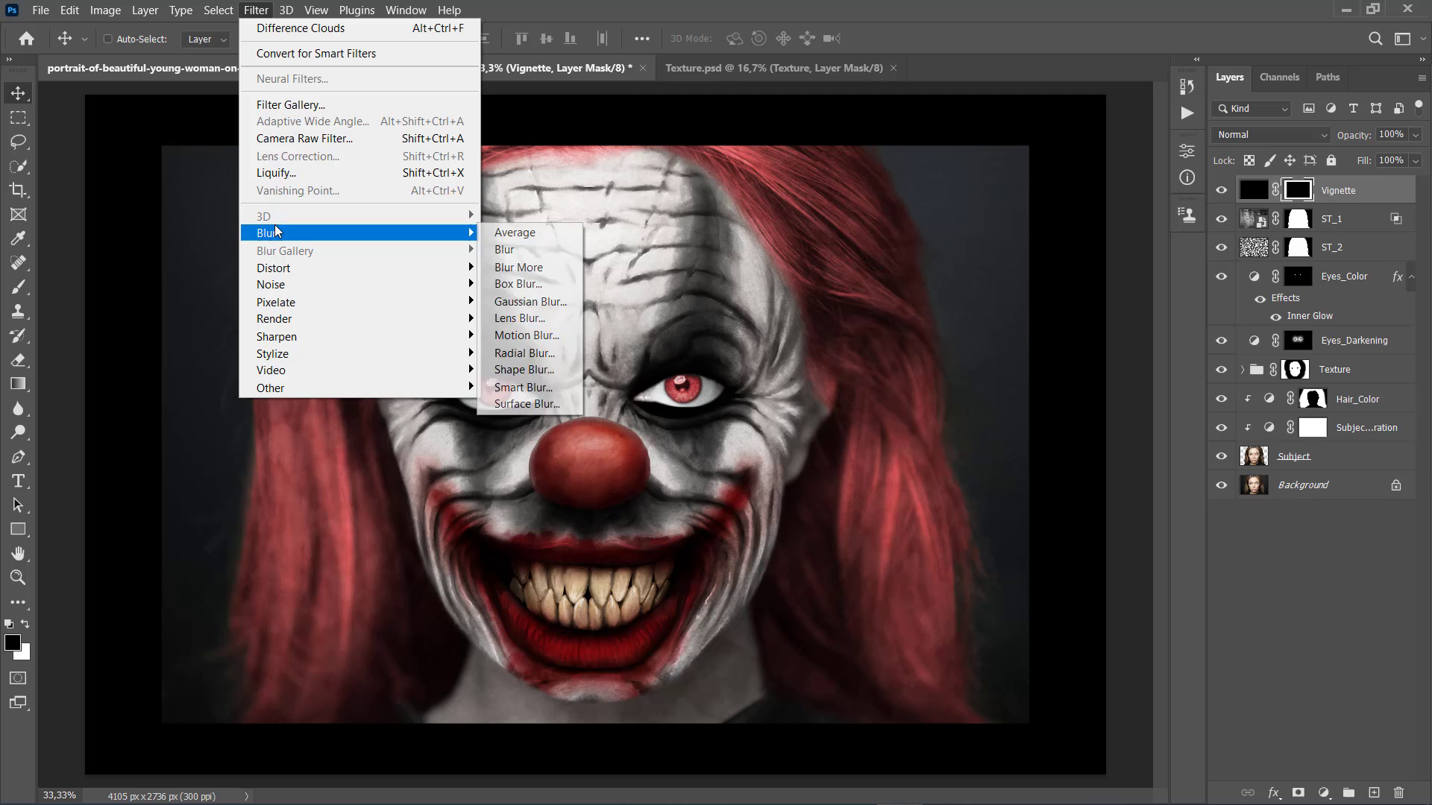
pyautogui.click(531, 301)
pyautogui.write('2')
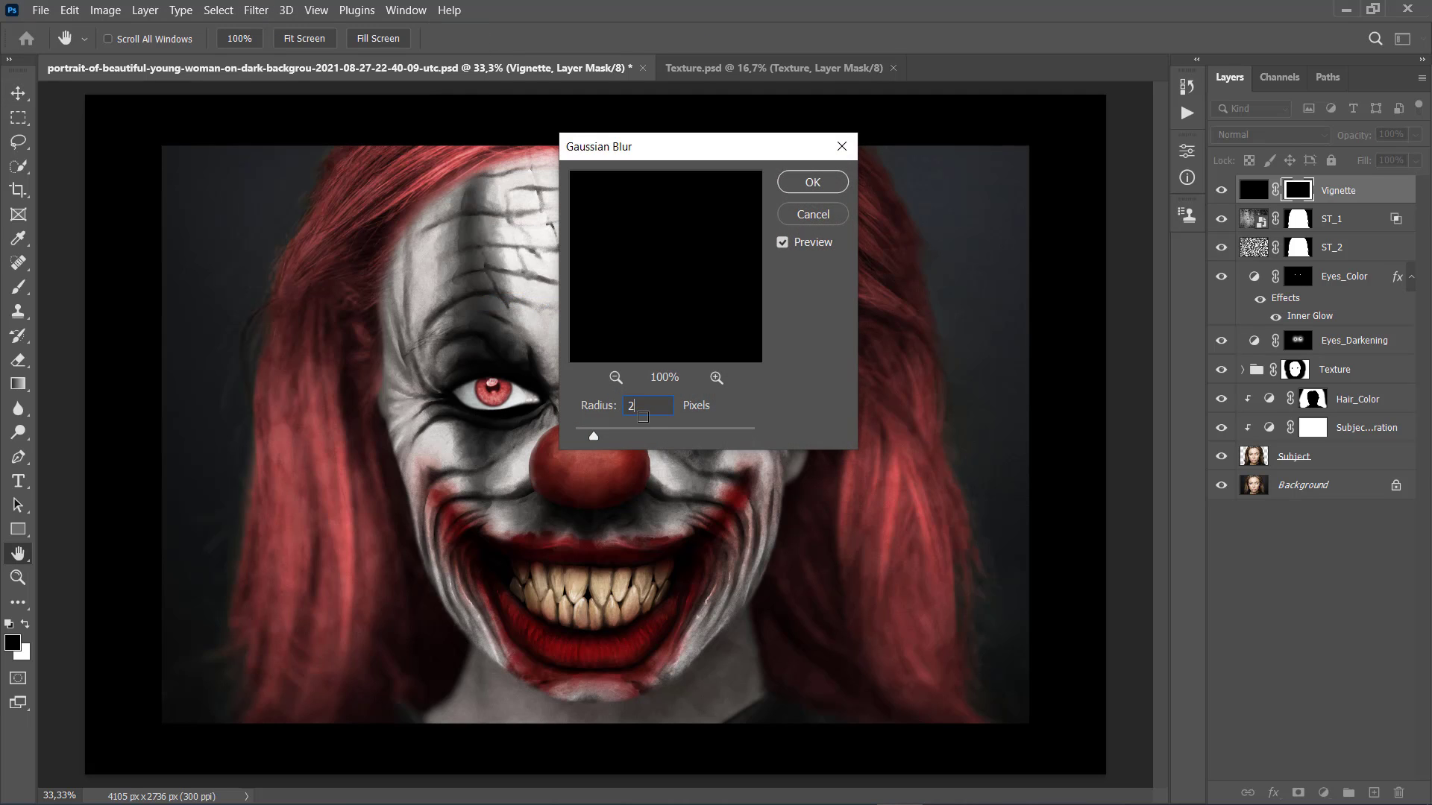
pyautogui.write('00')
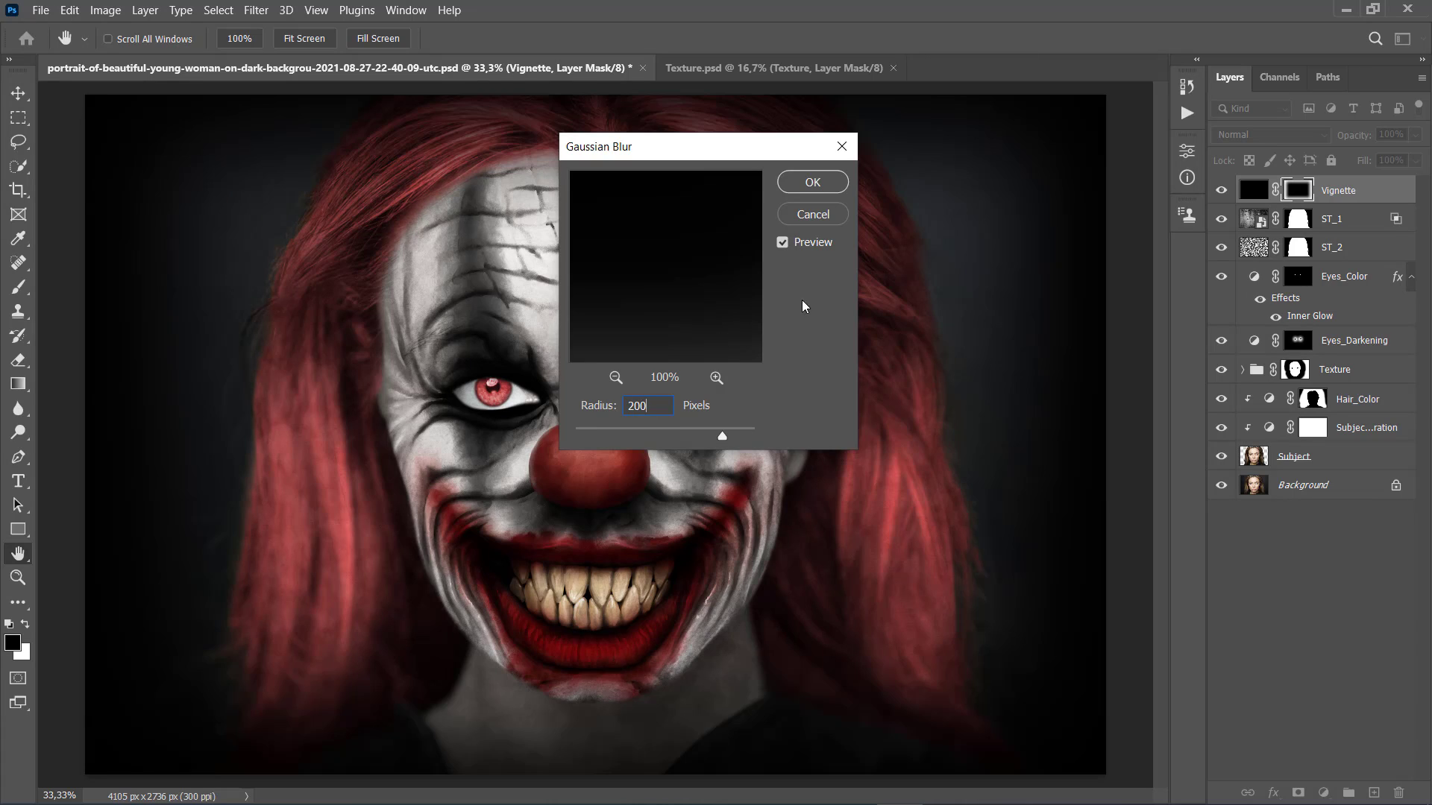
pyautogui.click(816, 193)
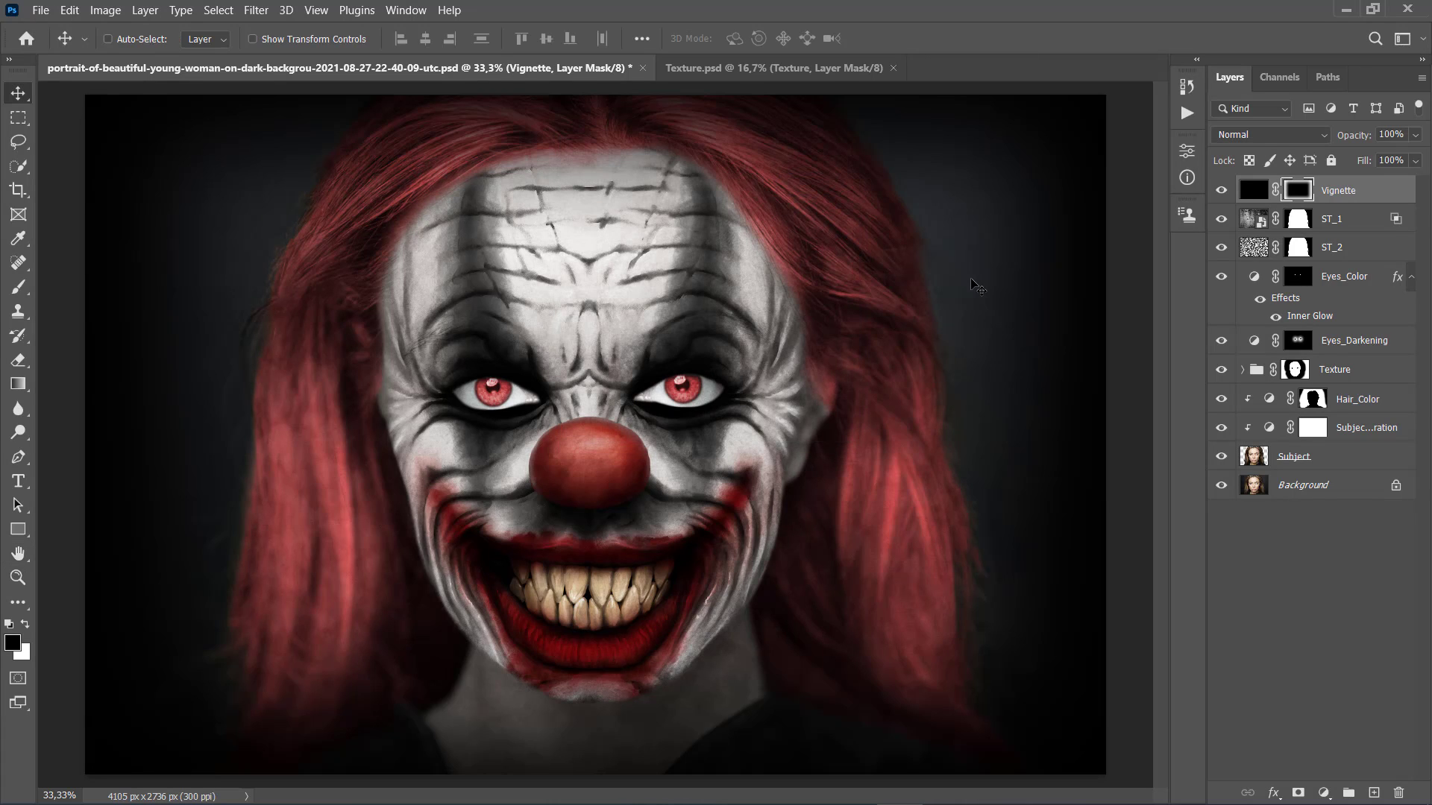
# Set the Vignette layer's opacity to 50% and save the document
pyautogui.doubleClick(1392, 135)
pyautogui.write('50')
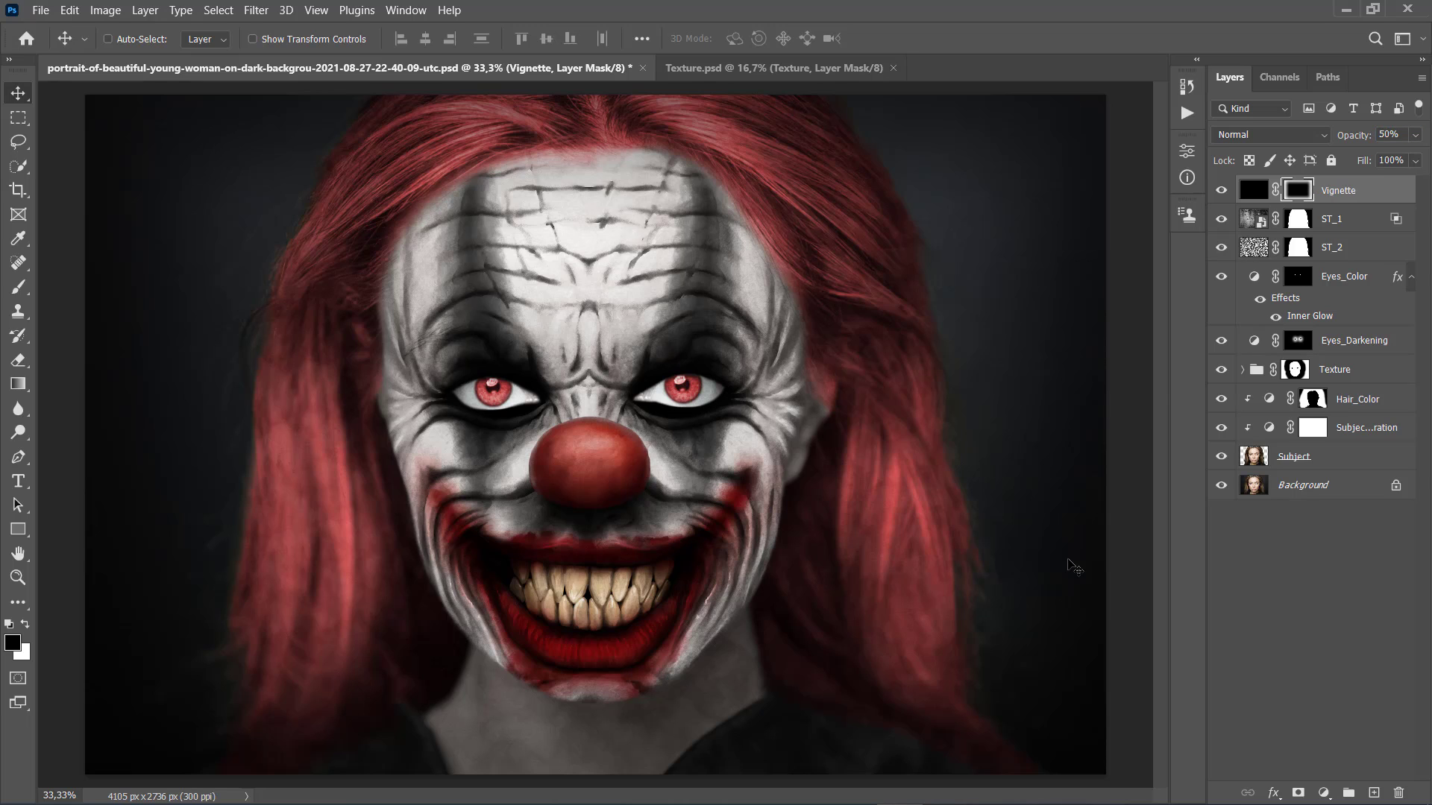
pyautogui.hotkey('ctrl', 's')
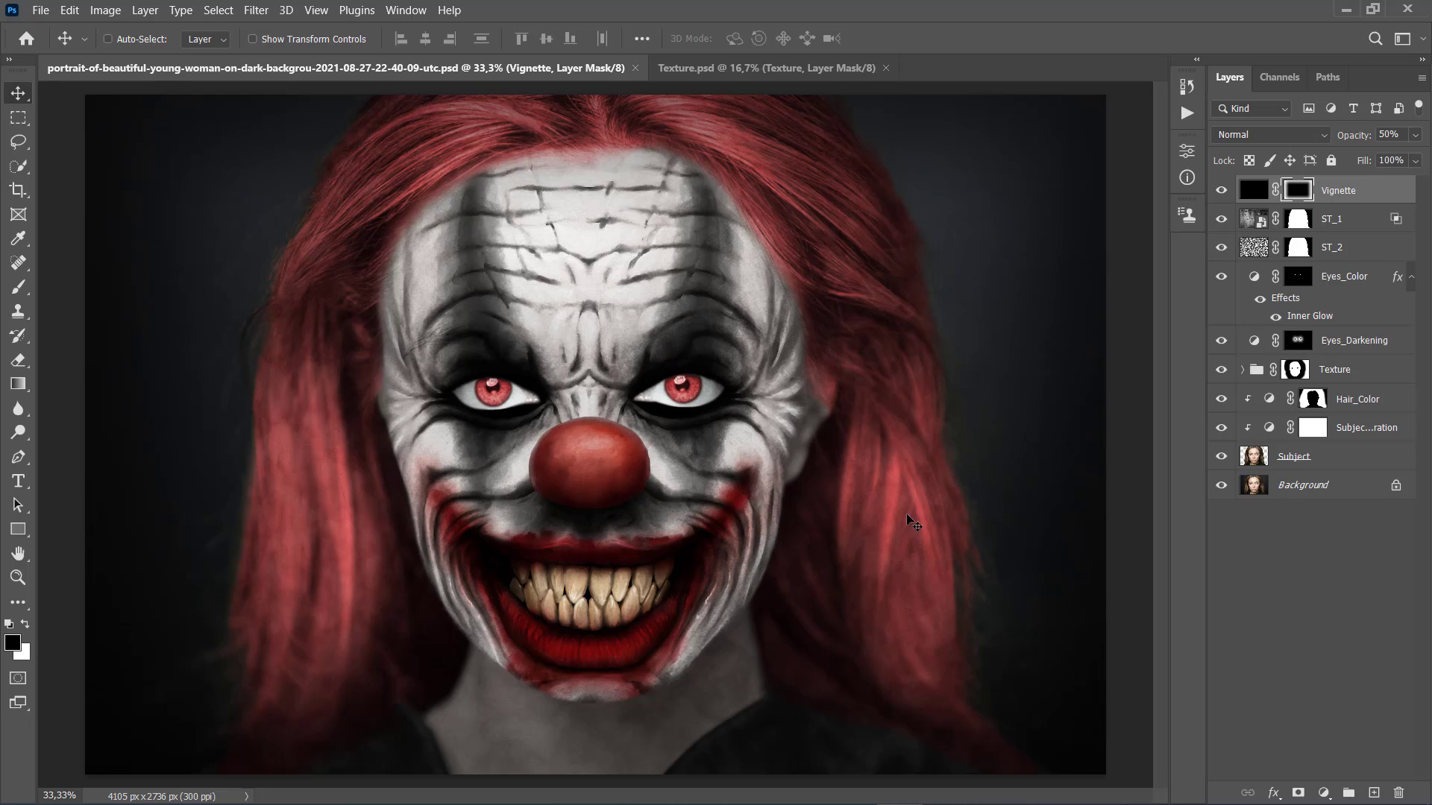
# Split the Face_Brightness layer's Blend If black slider for the underlying layer to 0 / 255, and collapse the Texture group
pyautogui.click(1413, 280)
pyautogui.click(1244, 335)
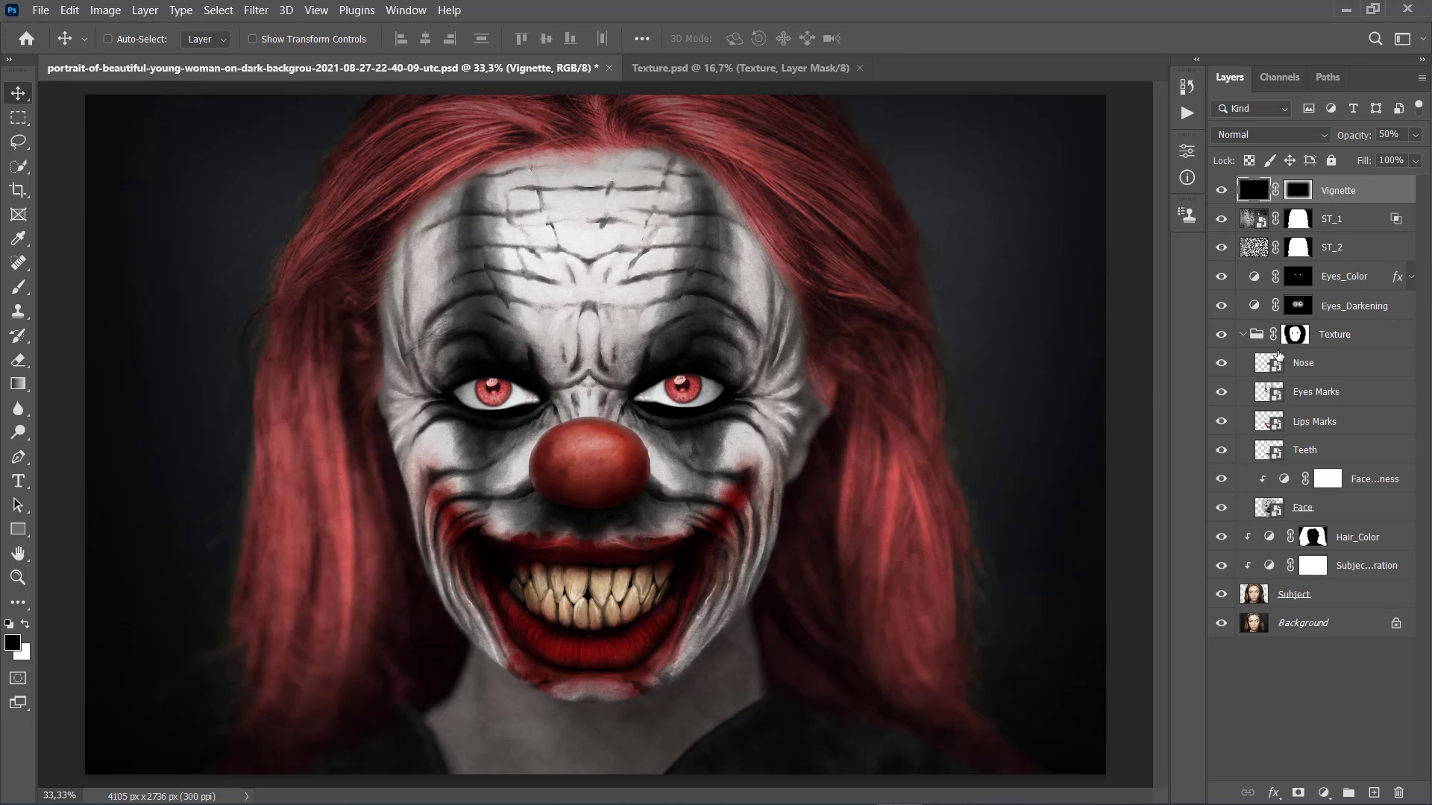
pyautogui.click(1388, 481)
pyautogui.rightClick(1389, 481)
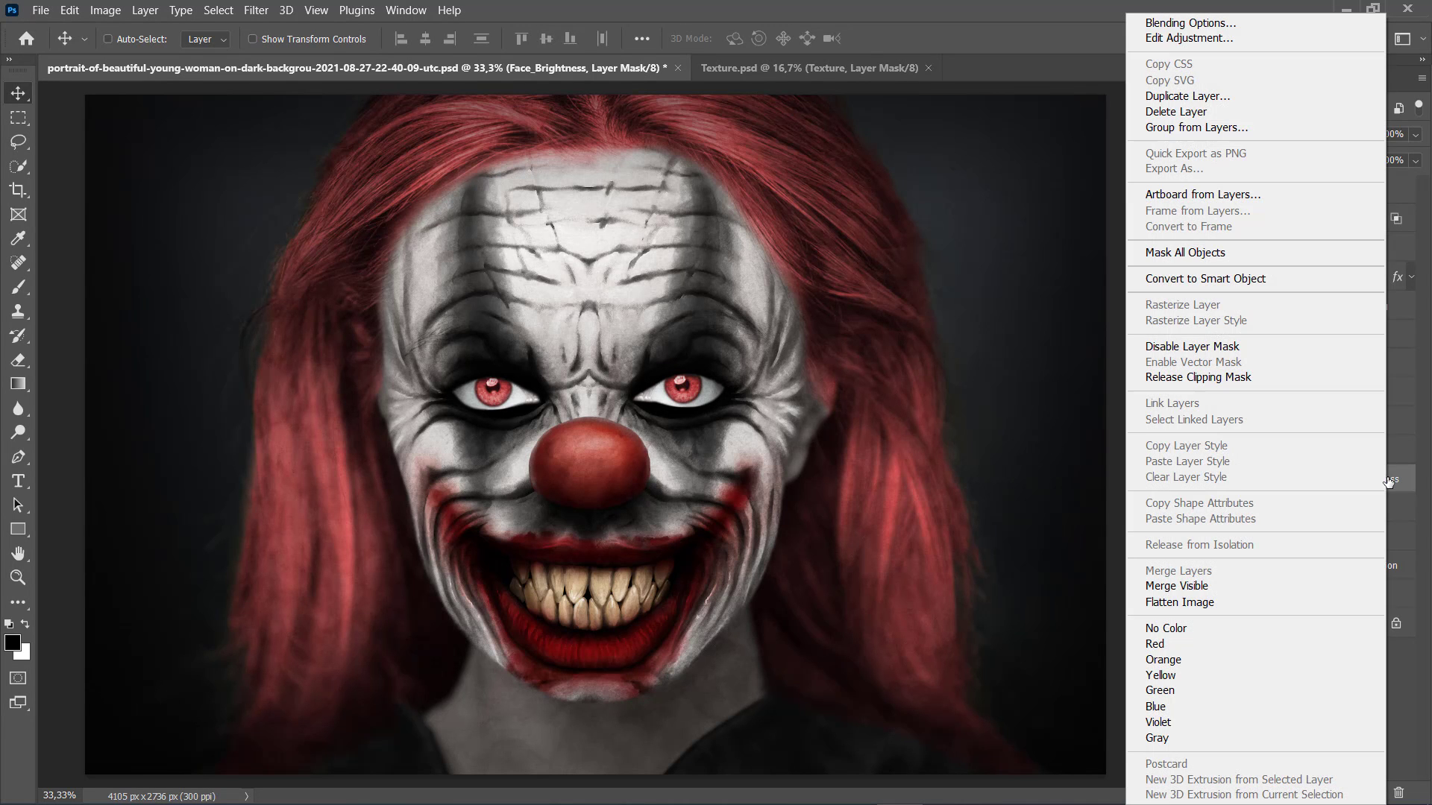
pyautogui.click(1209, 26)
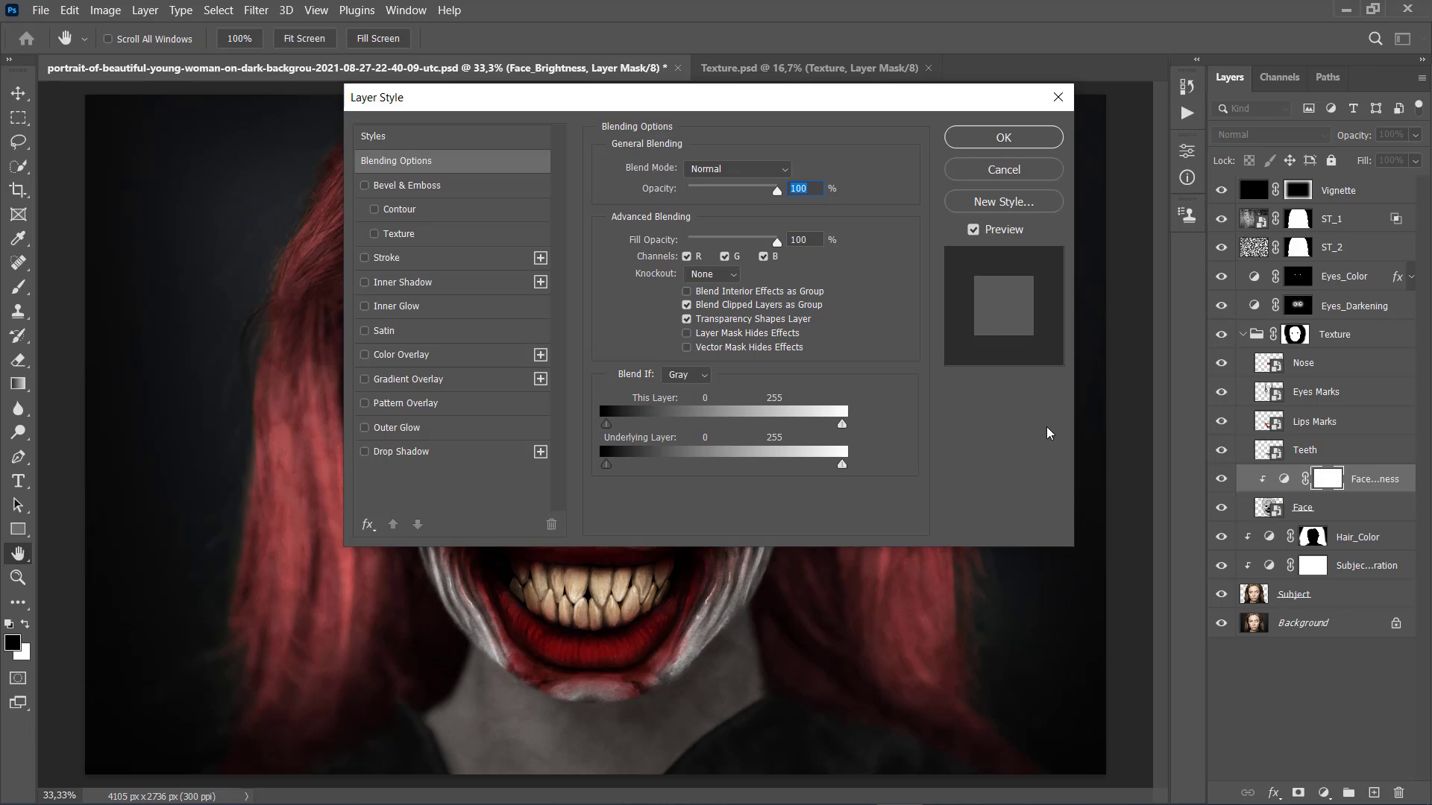
pyautogui.moveTo(606, 465); pyautogui.dragTo(1001, 466)
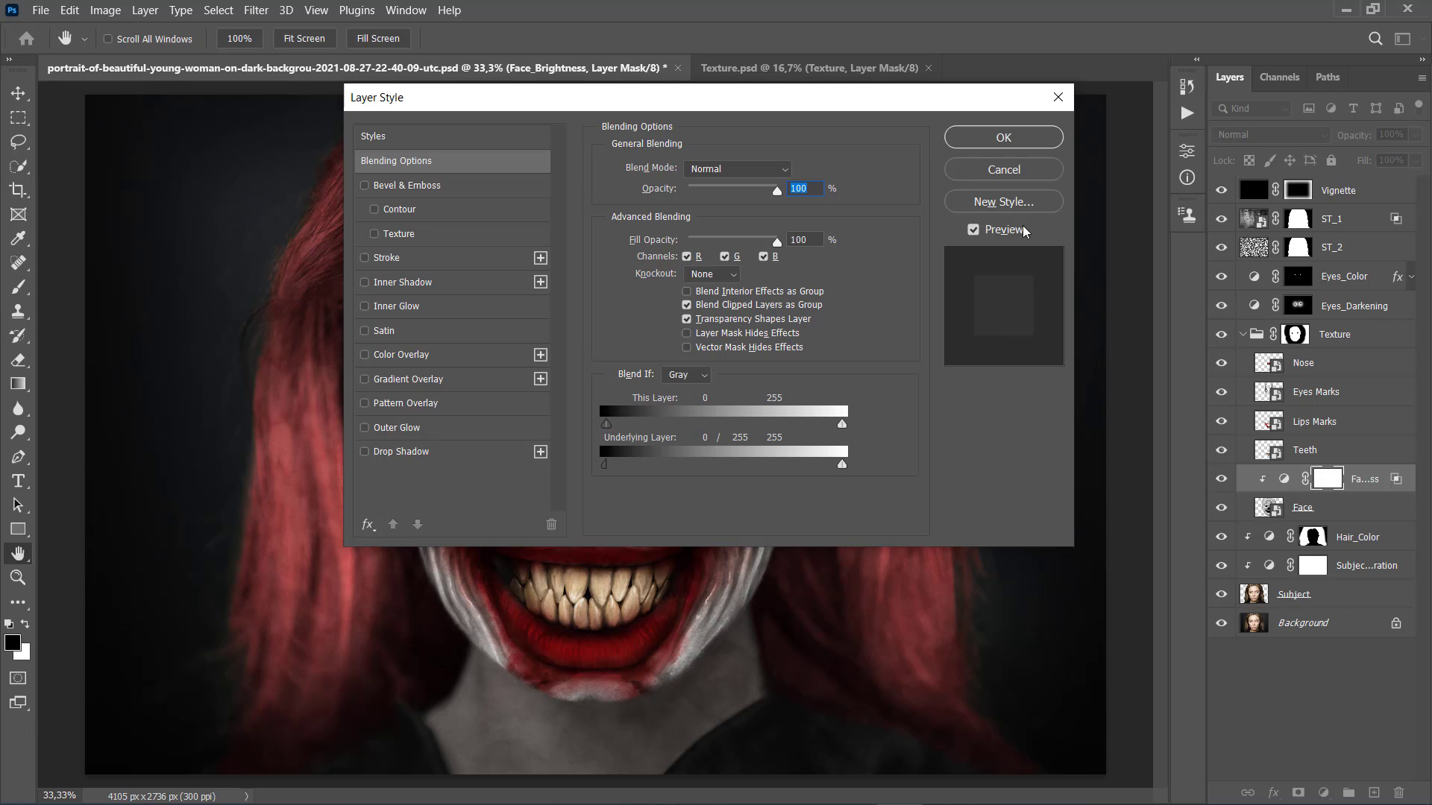
pyautogui.click(1007, 137)
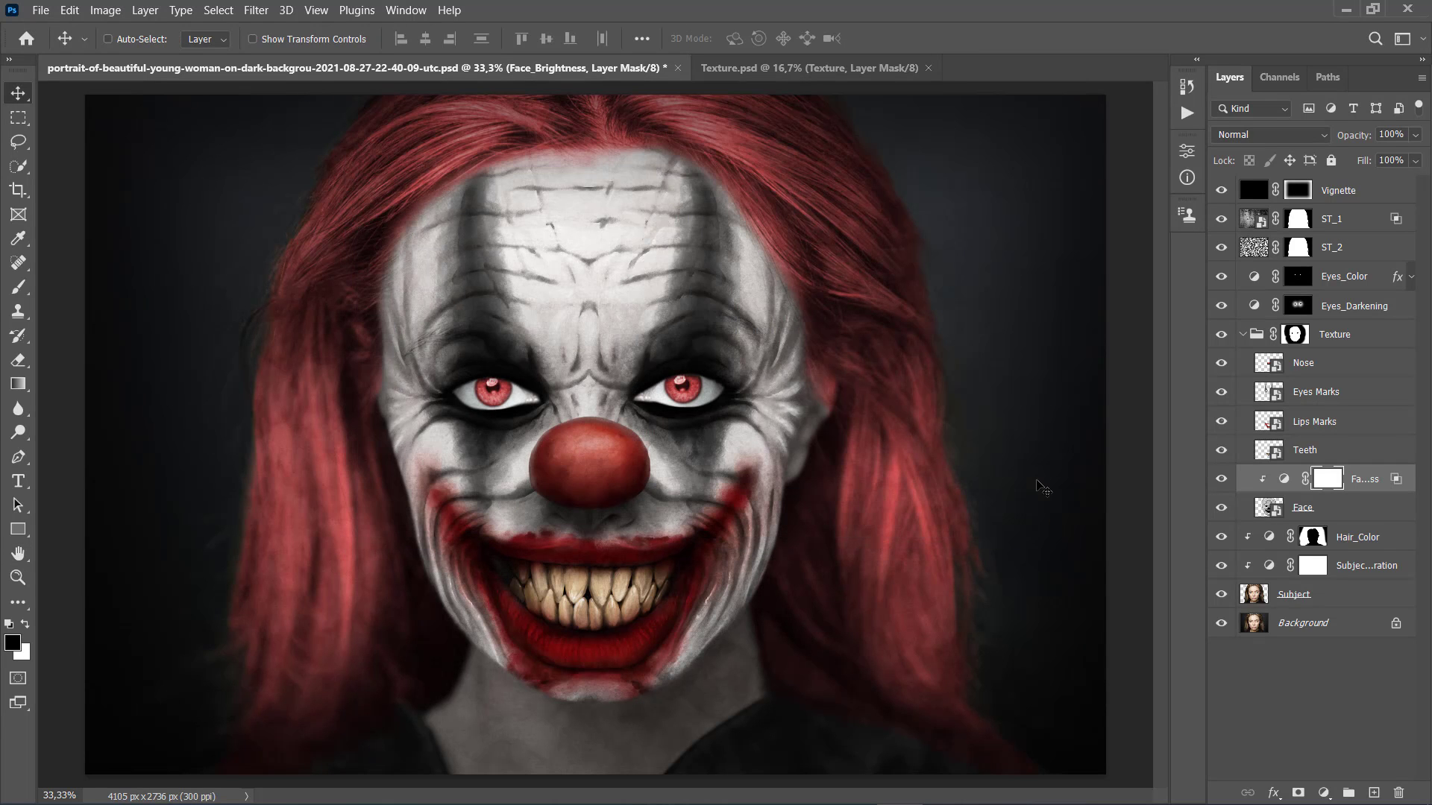
pyautogui.click(1256, 334)
pyautogui.click(1242, 334)
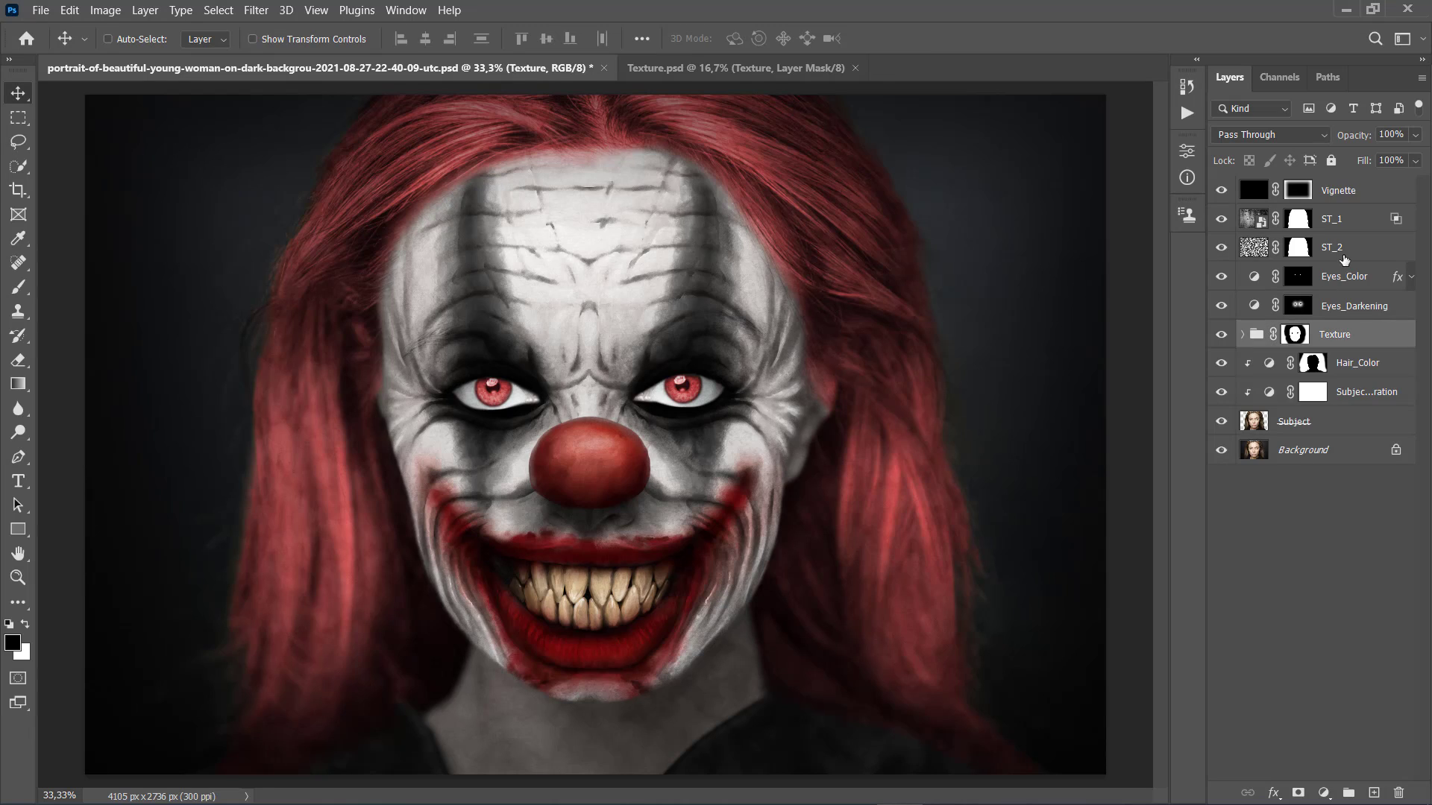
# Add a Curves adjustment layer named Color Look above the Vignette layer
pyautogui.click(1357, 190)
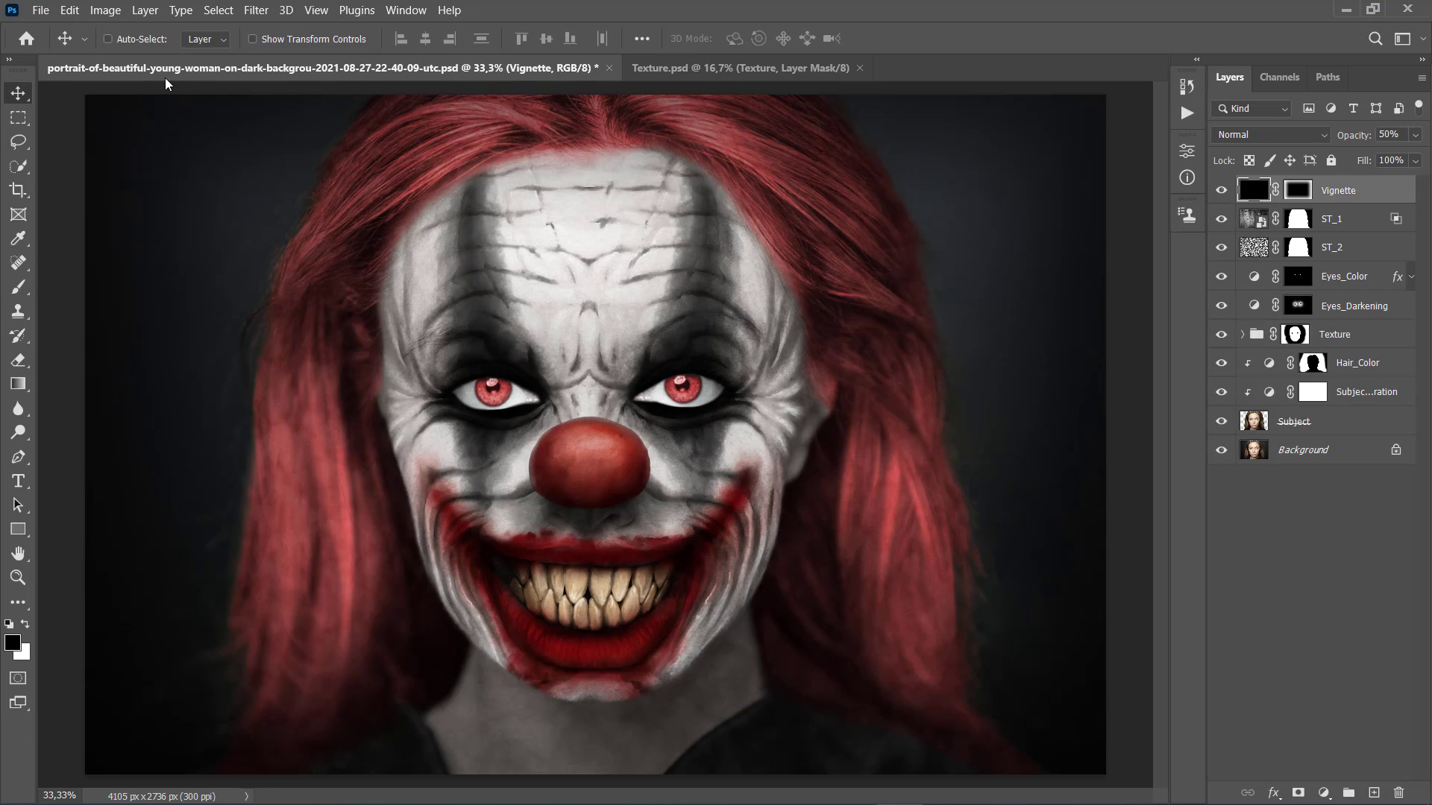
pyautogui.click(146, 10)
pyautogui.moveTo(299, 242)
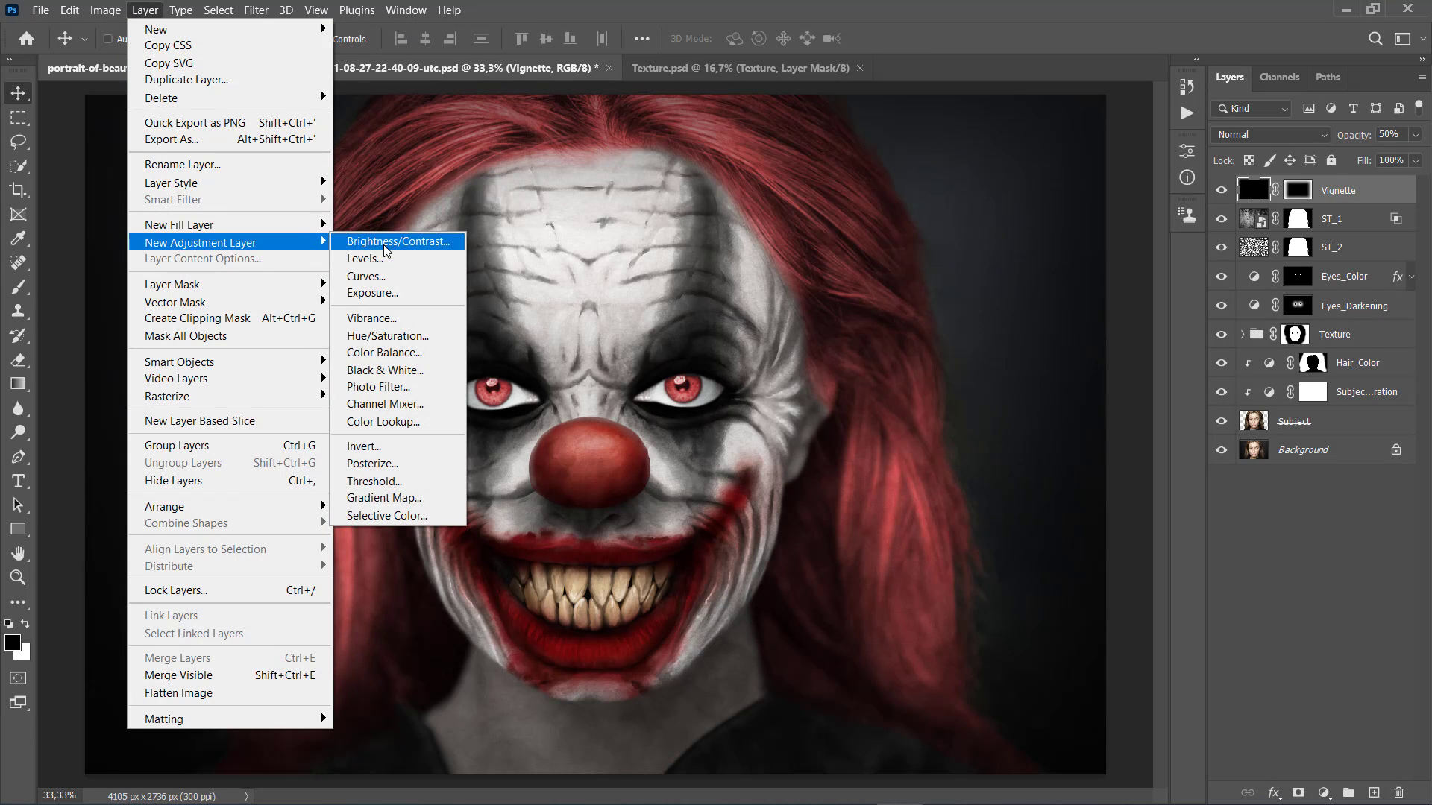
pyautogui.click(366, 276)
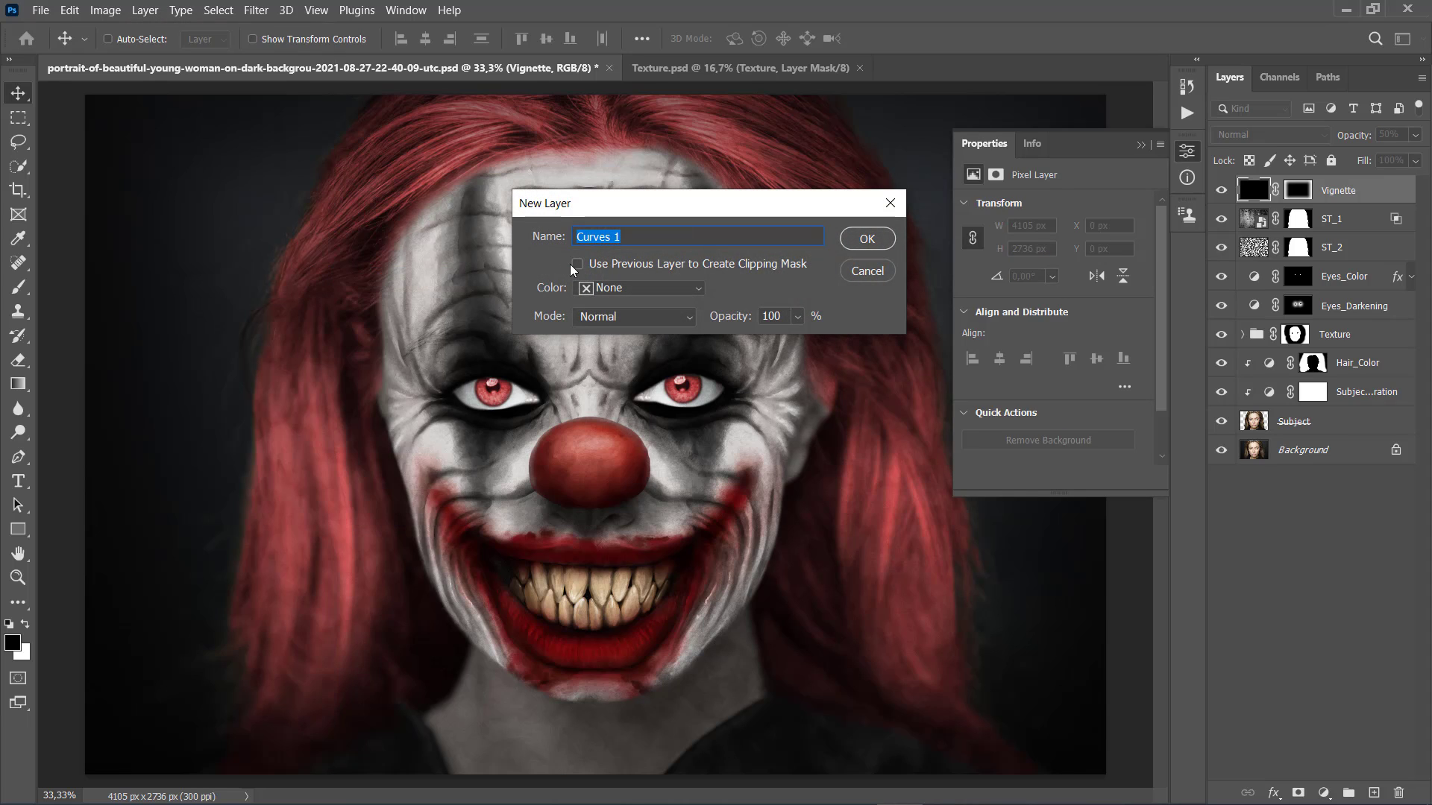
pyautogui.write('Color Look')
pyautogui.click(869, 240)
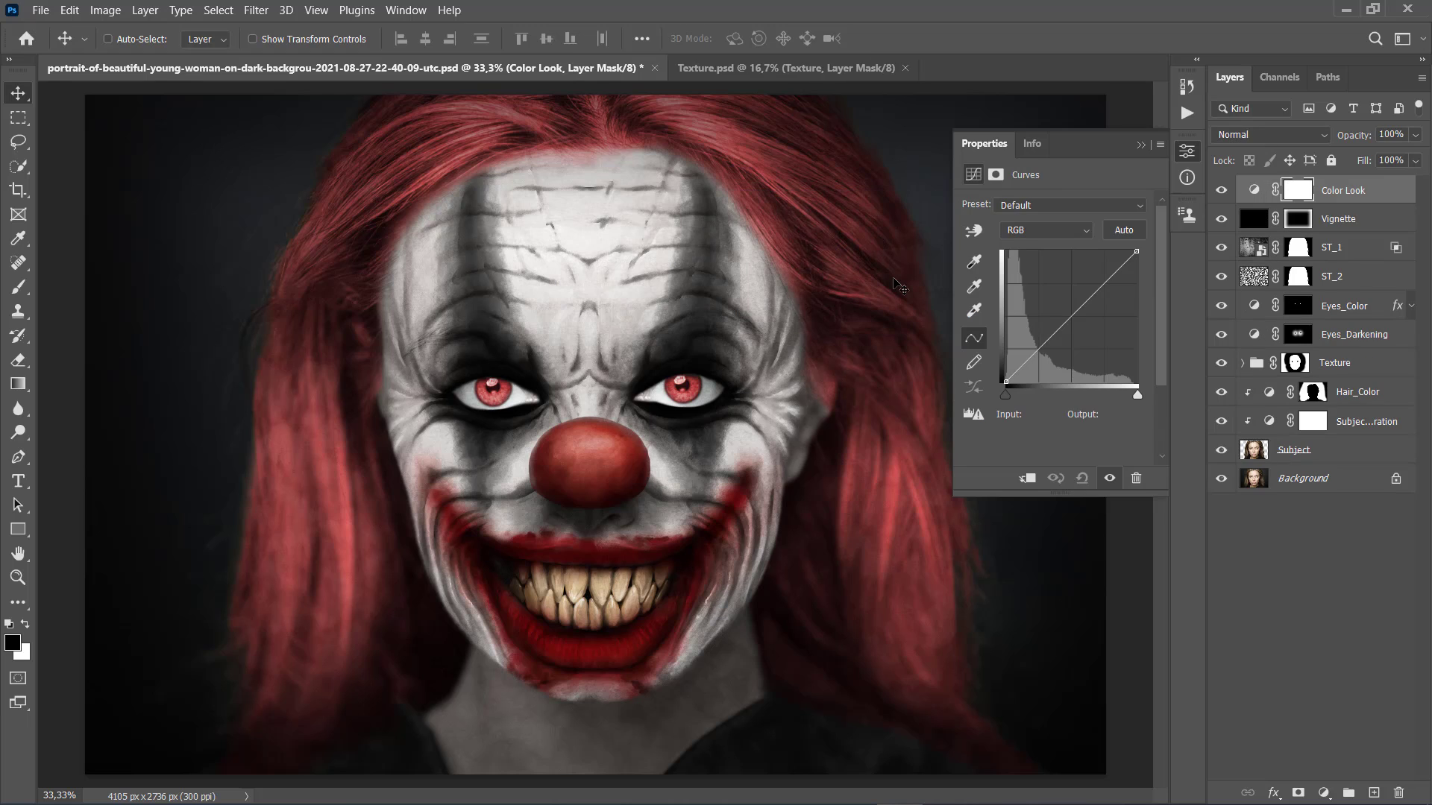
# In the Color Look curves, add a point to the Red channel with input 134 and output 126
pyautogui.click(1053, 232)
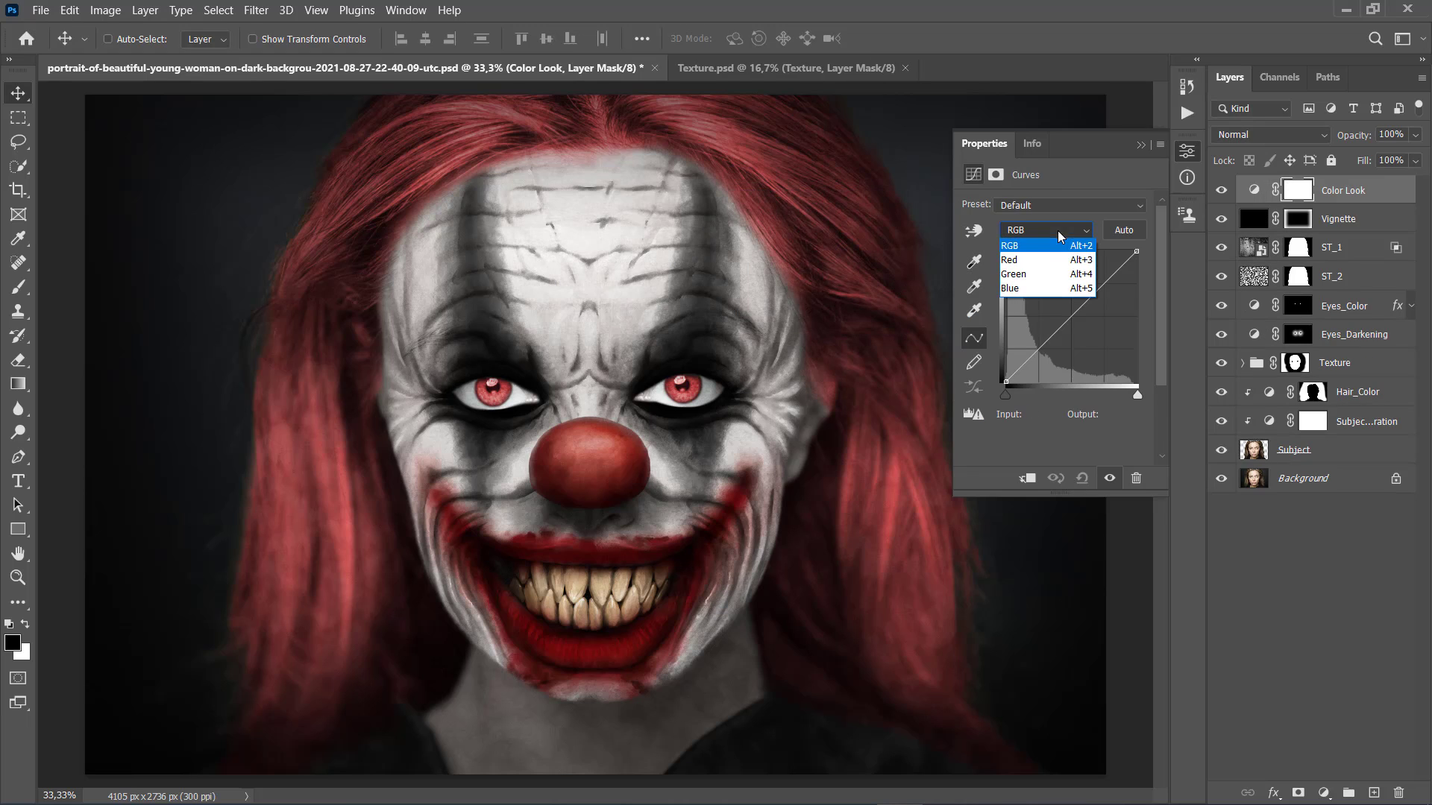
pyautogui.click(1057, 261)
pyautogui.click(1069, 320)
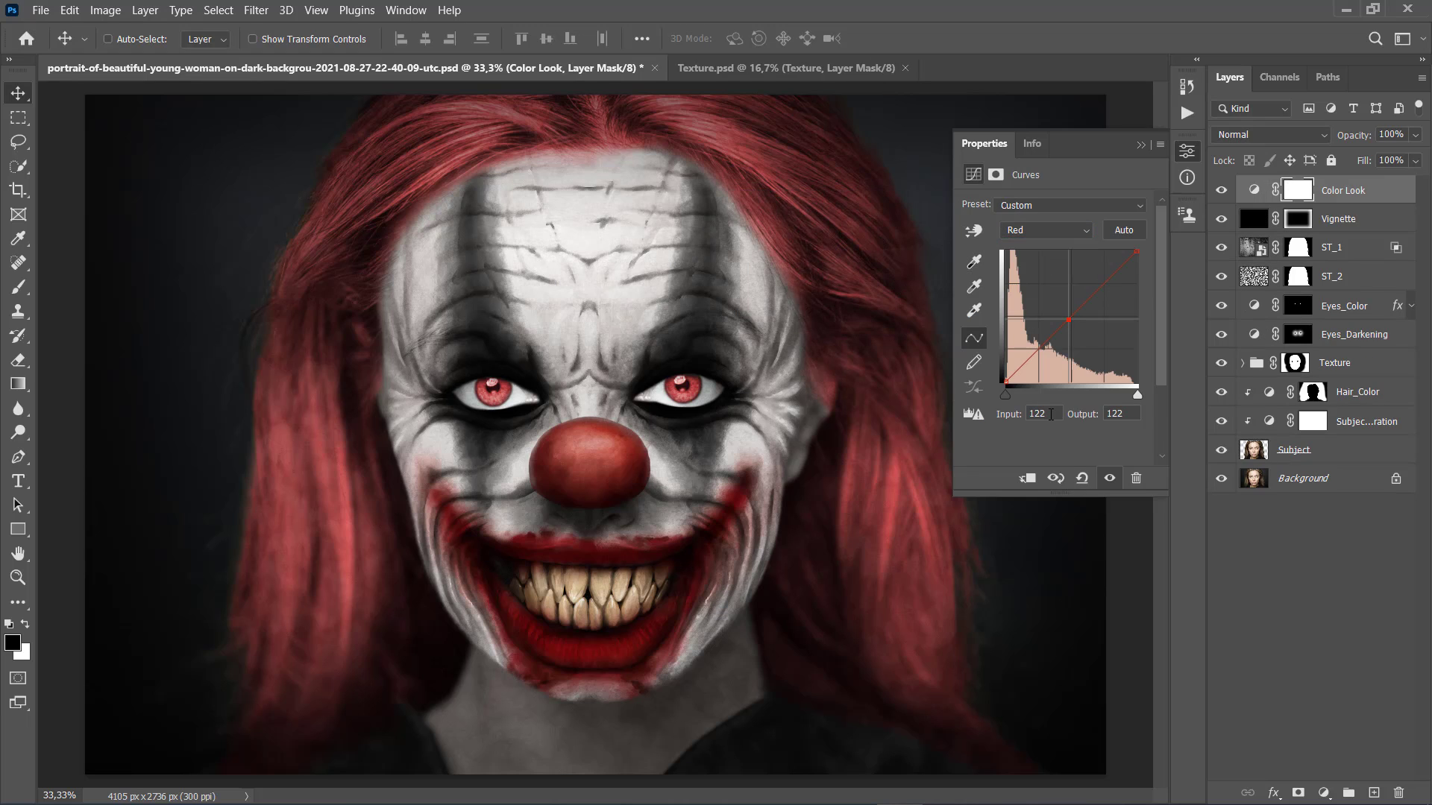
pyautogui.doubleClick(1044, 415)
pyautogui.write('134')
pyautogui.write('126')
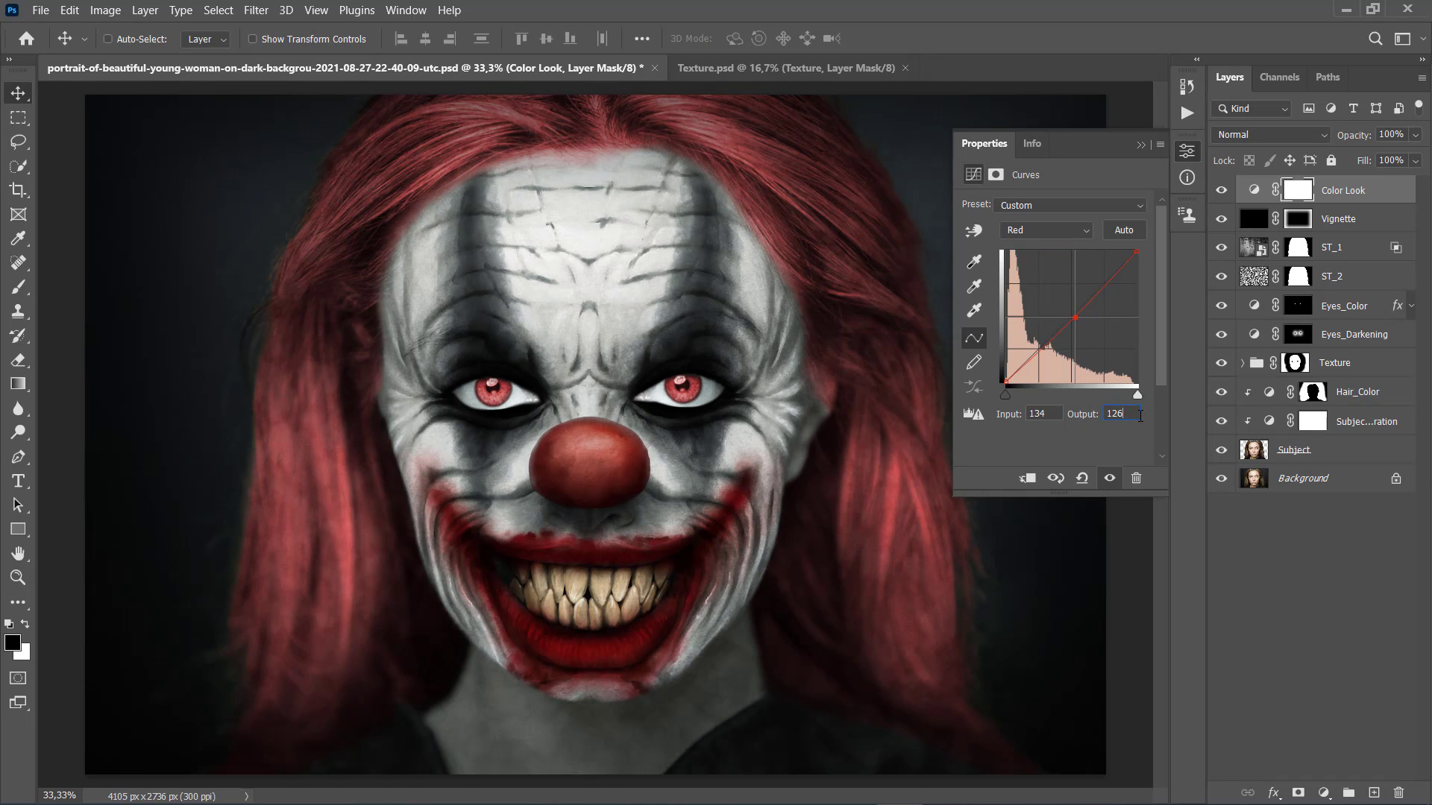
# Add a point to the Green channel of the Color Look curves with input 41 and output 43
pyautogui.click(1033, 231)
pyautogui.click(1044, 270)
pyautogui.click(1070, 322)
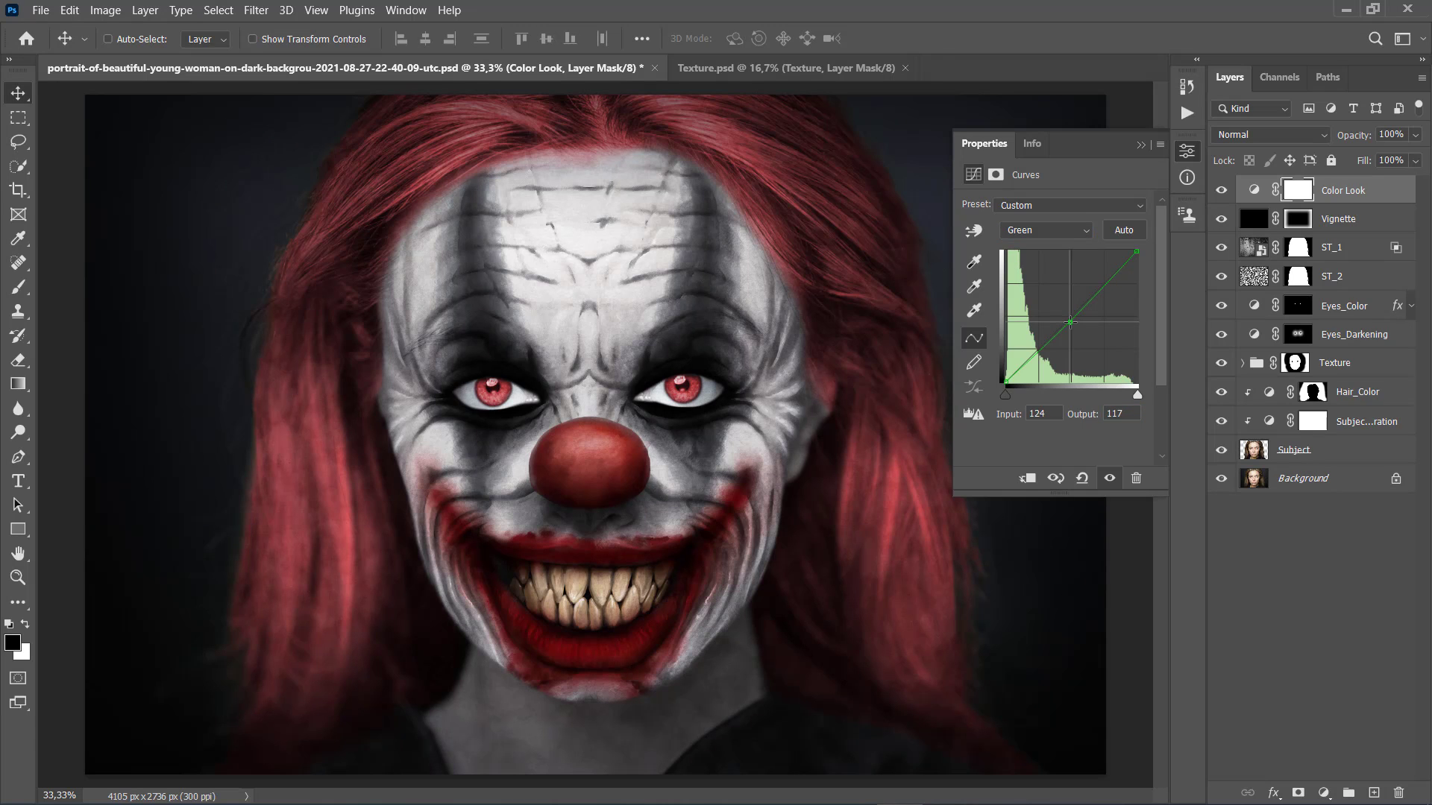
pyautogui.doubleClick(1050, 411)
pyautogui.write('41')
pyautogui.press('Tab')
pyautogui.write('43')
pyautogui.press('Return')
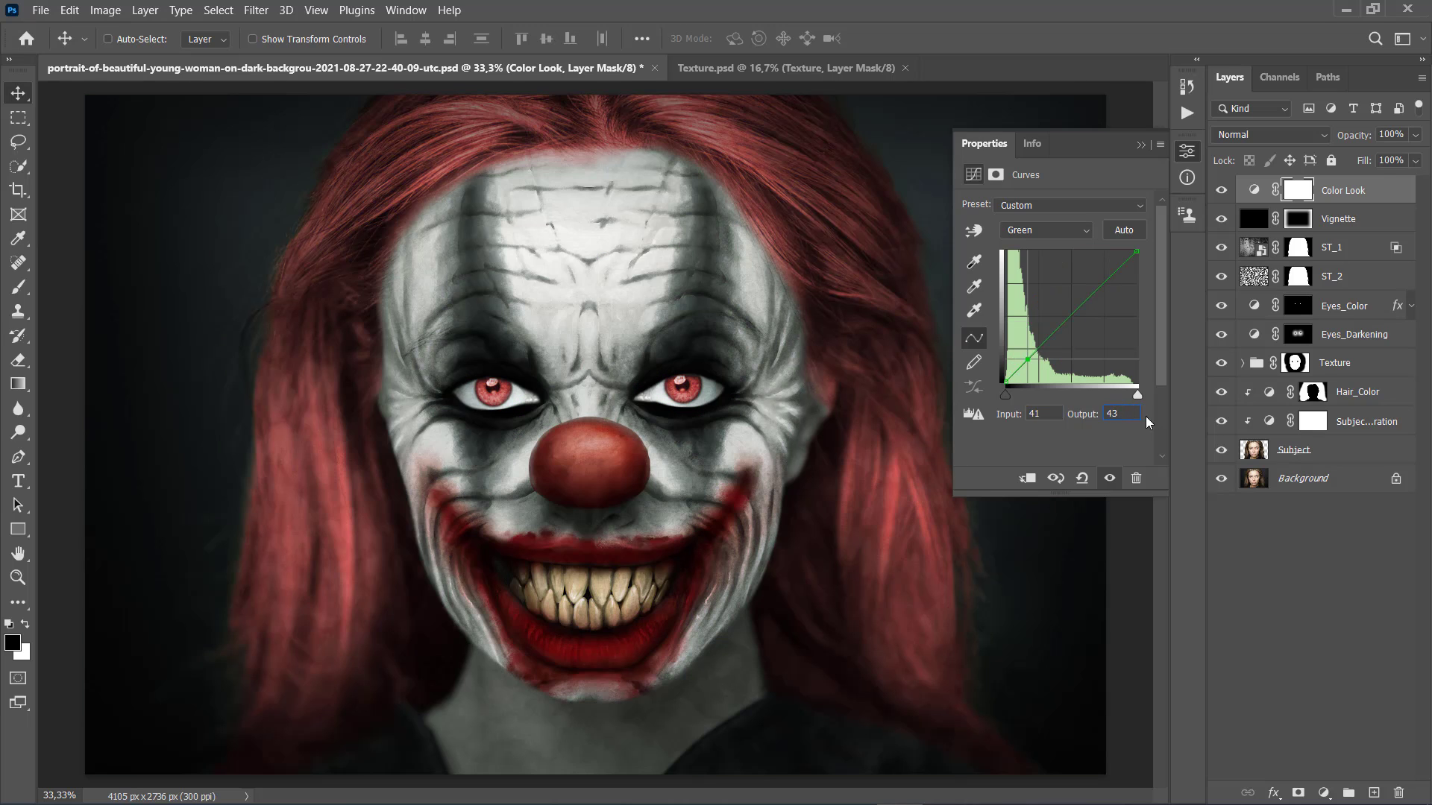
# Add a shadow point to the Blue channel of the Color Look curves with input 36 and output 40
pyautogui.click(1039, 231)
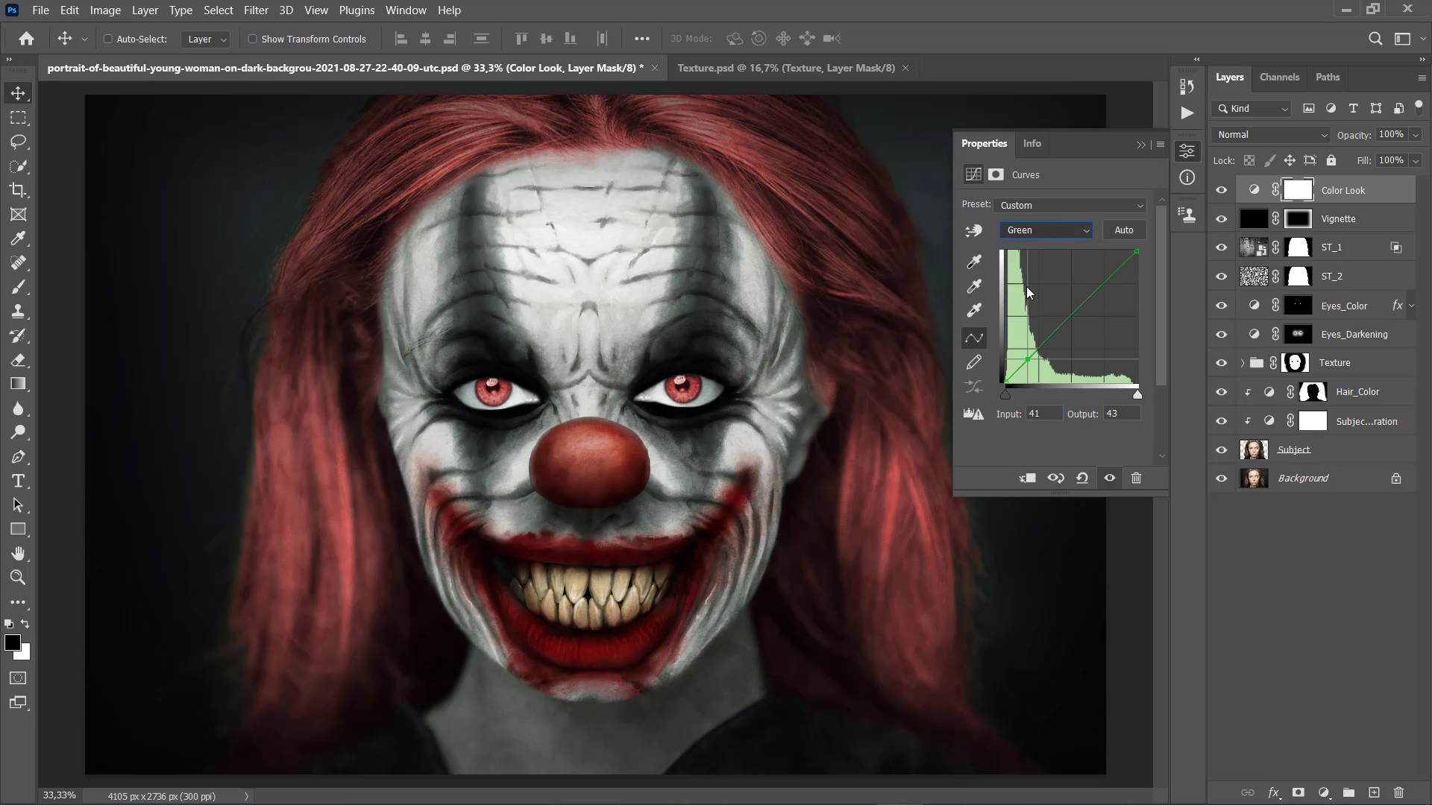
pyautogui.click(1026, 287)
pyautogui.write('36')
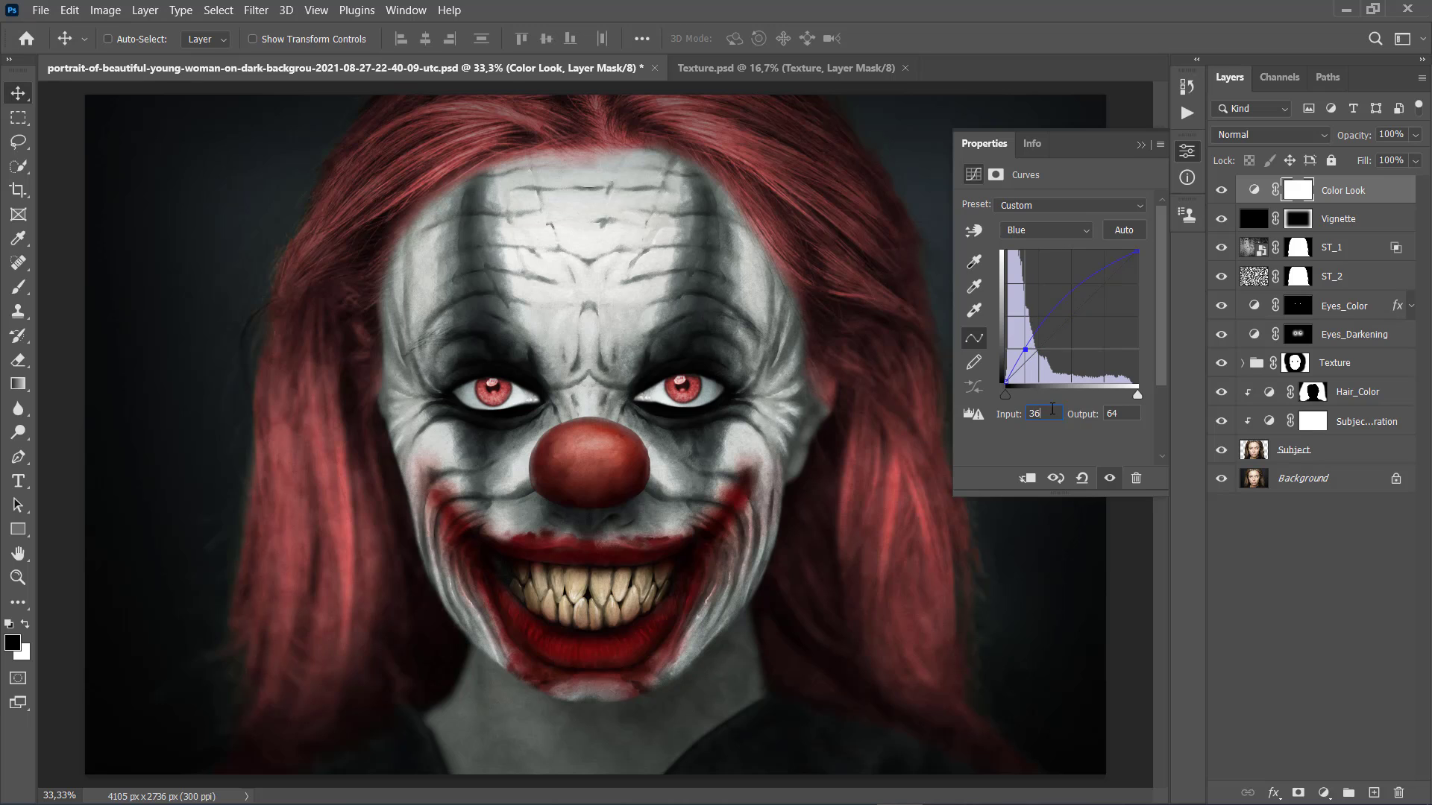
pyautogui.click(1120, 412)
pyautogui.press('BackSpace')
pyautogui.write('40')
# Add a second point to the Blue curve with input 125 and output 129, and collapse the adjustment's properties
pyautogui.click(1091, 294)
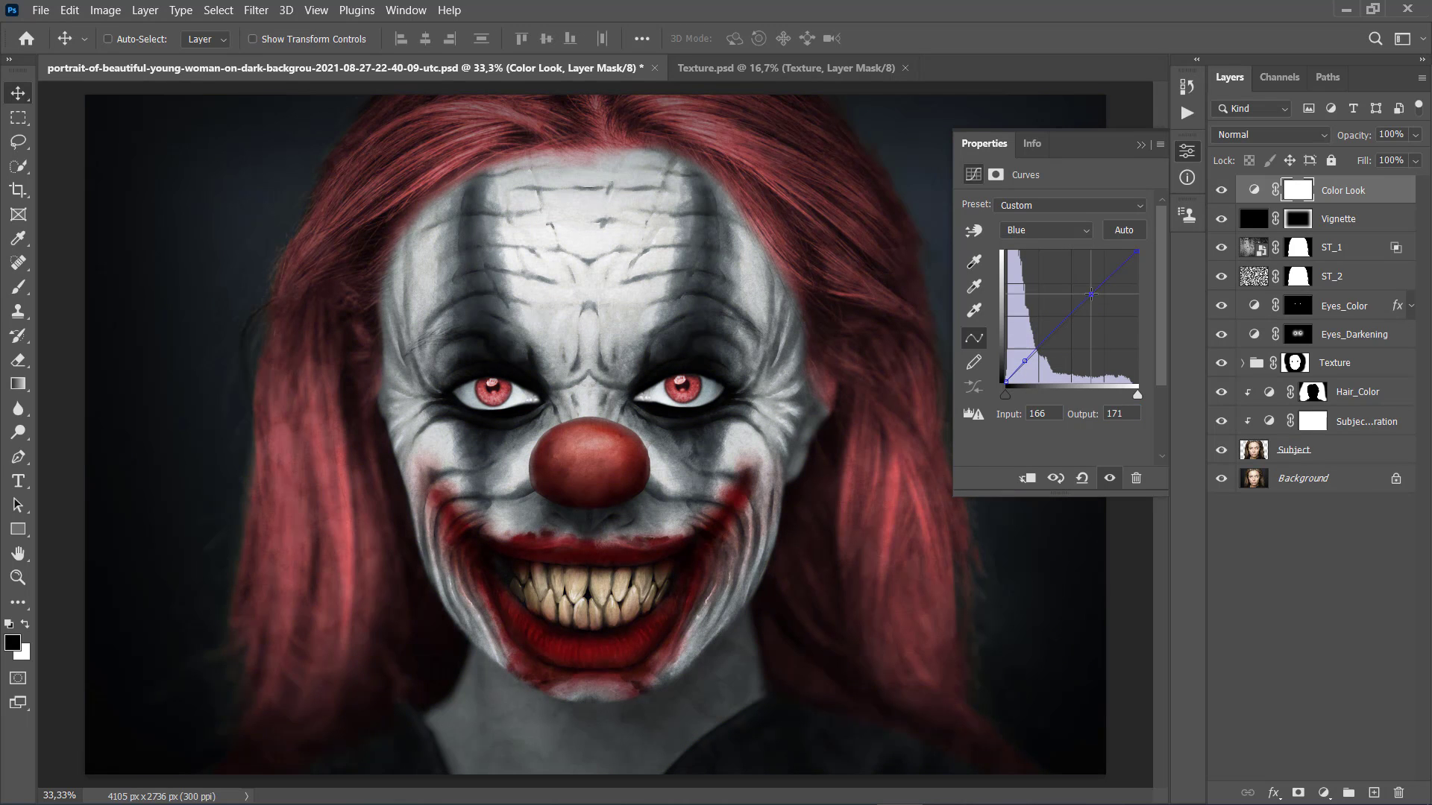
pyautogui.write('125')
pyautogui.press('Tab')
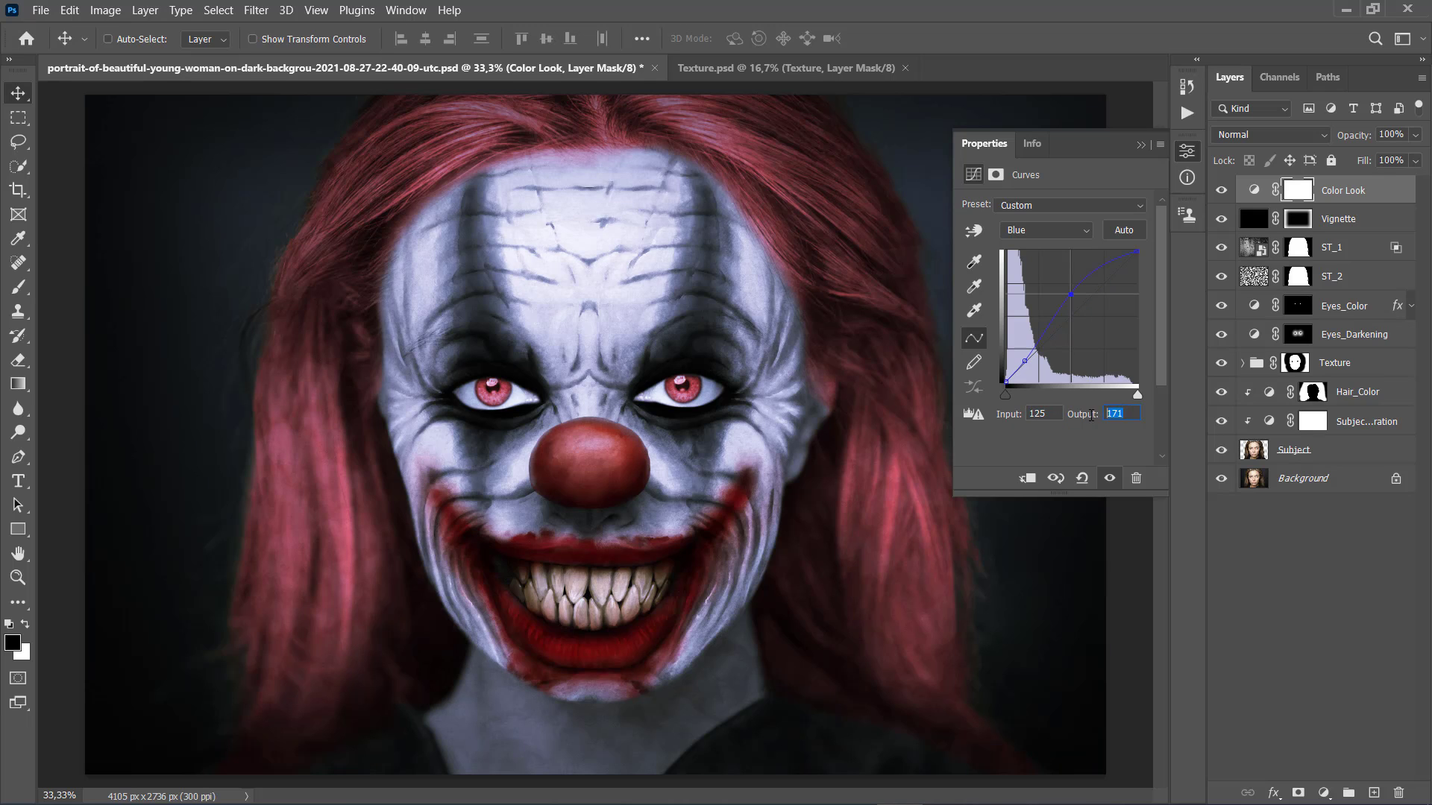
pyautogui.write('129')
pyautogui.click(1141, 147)
pyautogui.press('x')
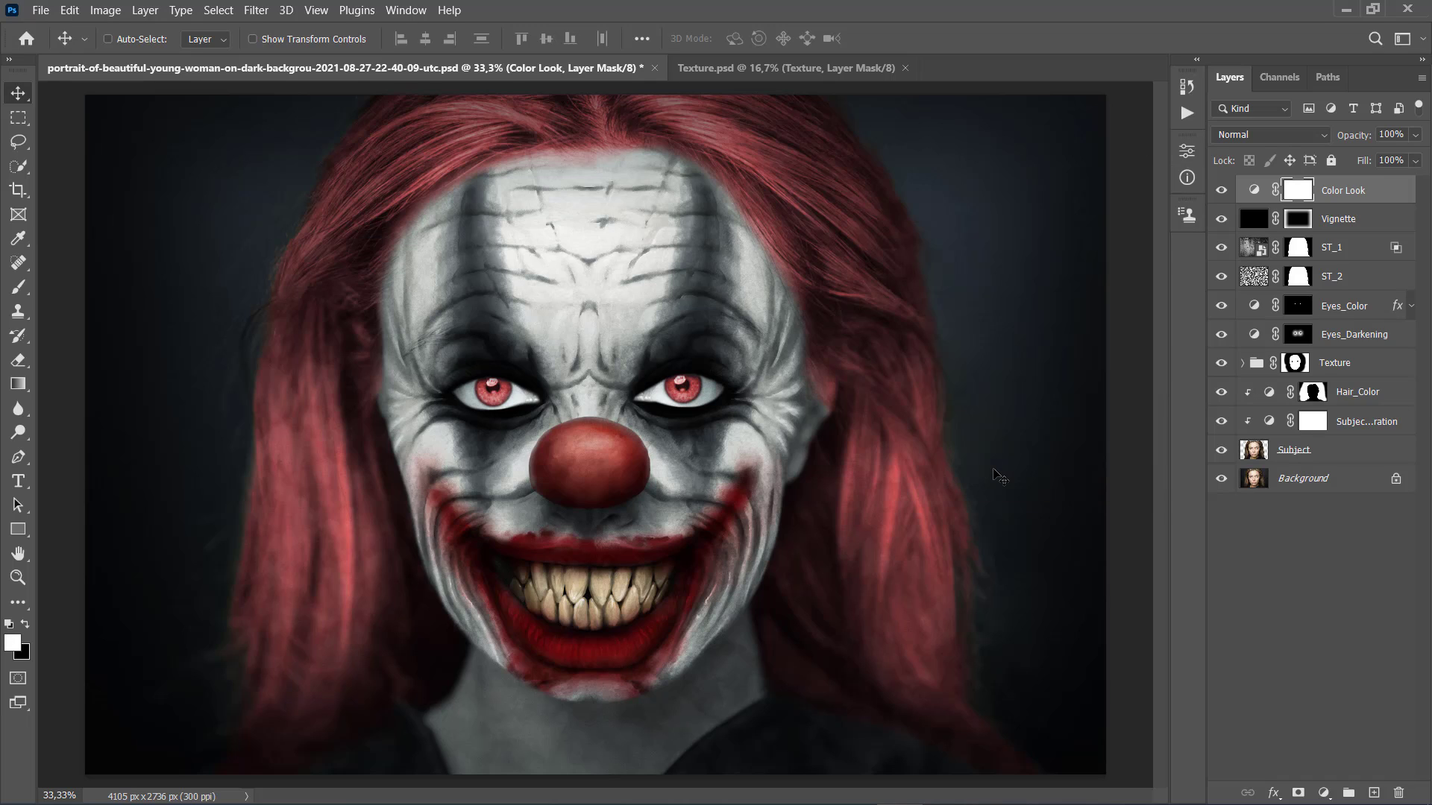
pyautogui.press('x')
# Add a Gradient Map adjustment layer named Overall Contrast above the Color Look layer
pyautogui.click(144, 10)
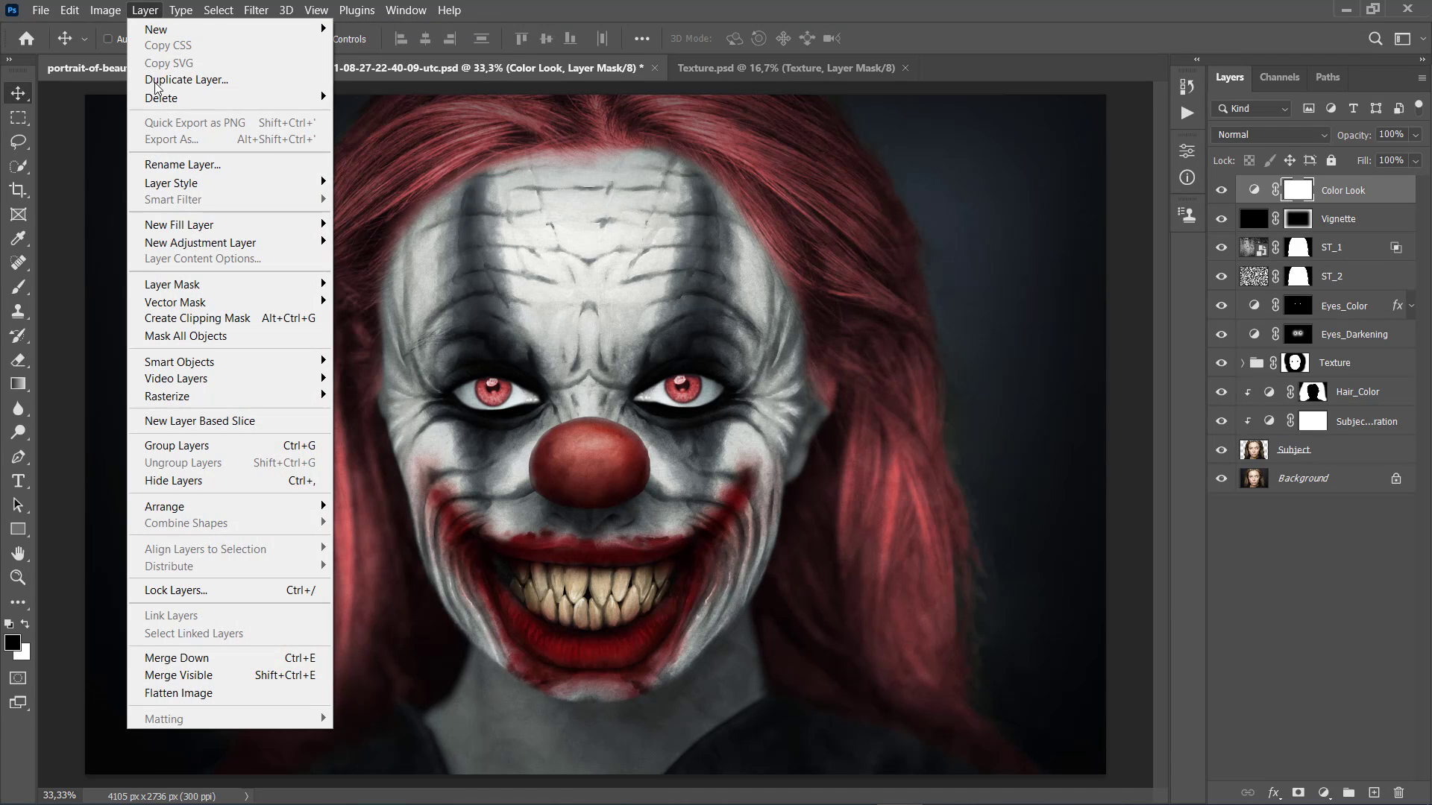
pyautogui.moveTo(249, 243)
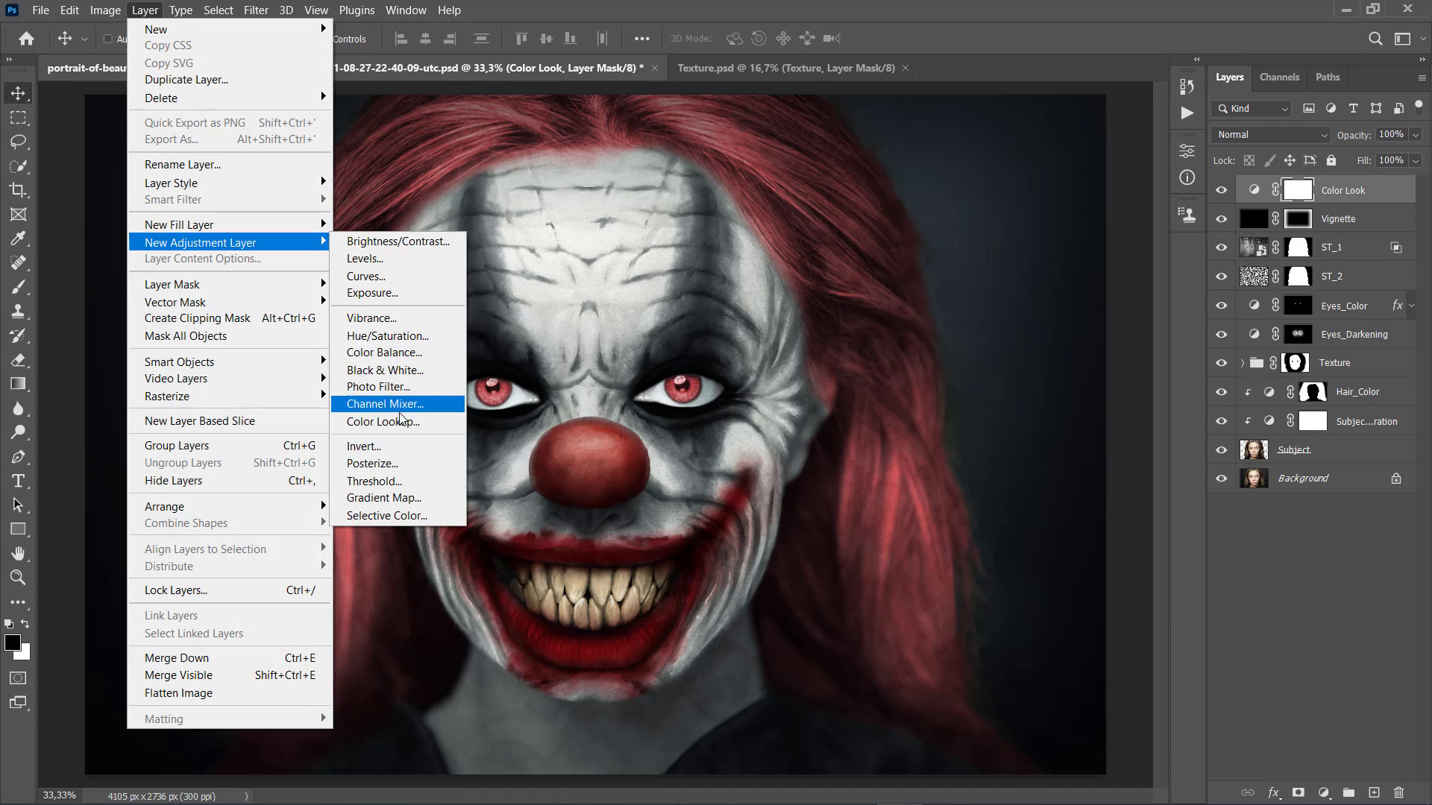
pyautogui.click(384, 498)
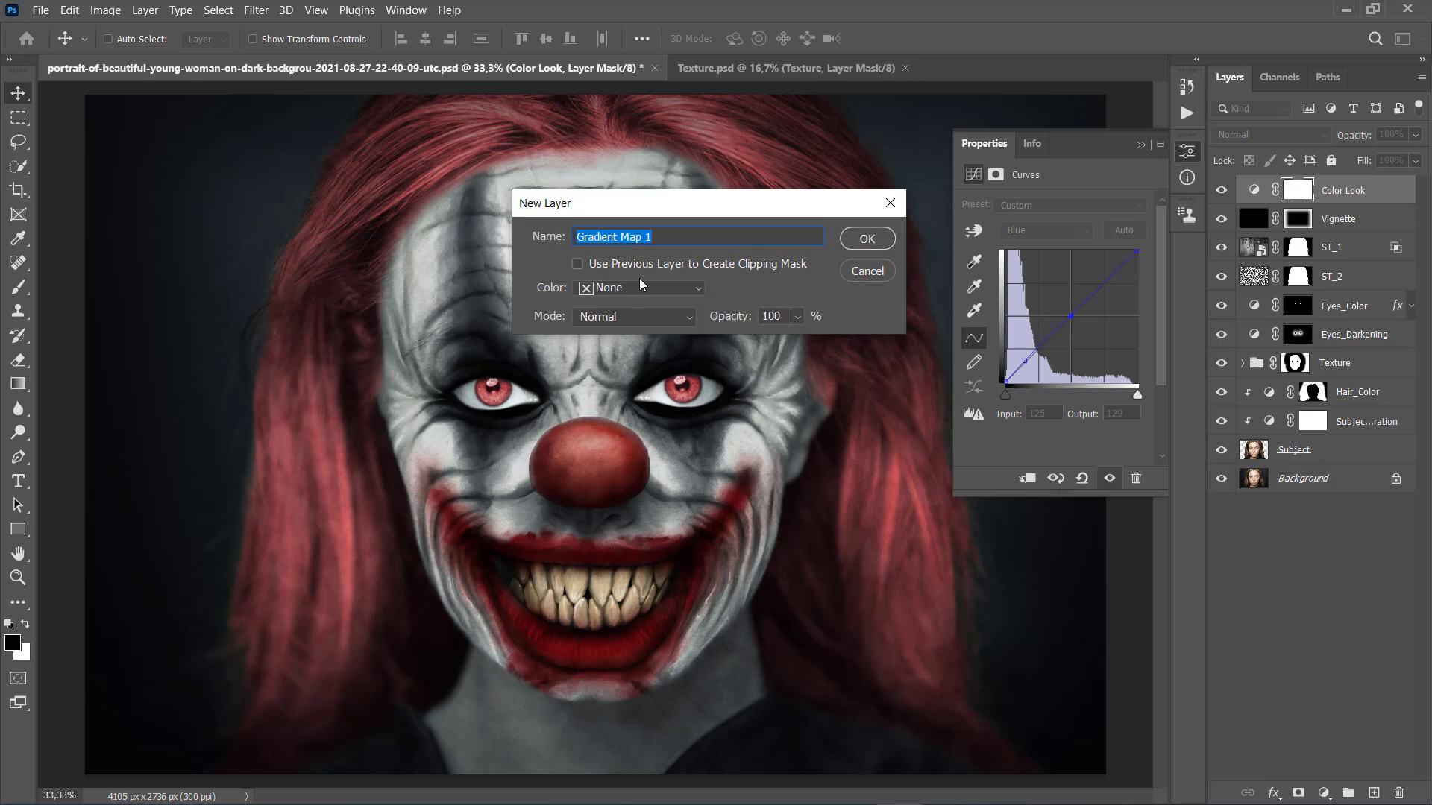
pyautogui.write('Overall Contrast')
pyautogui.click(866, 238)
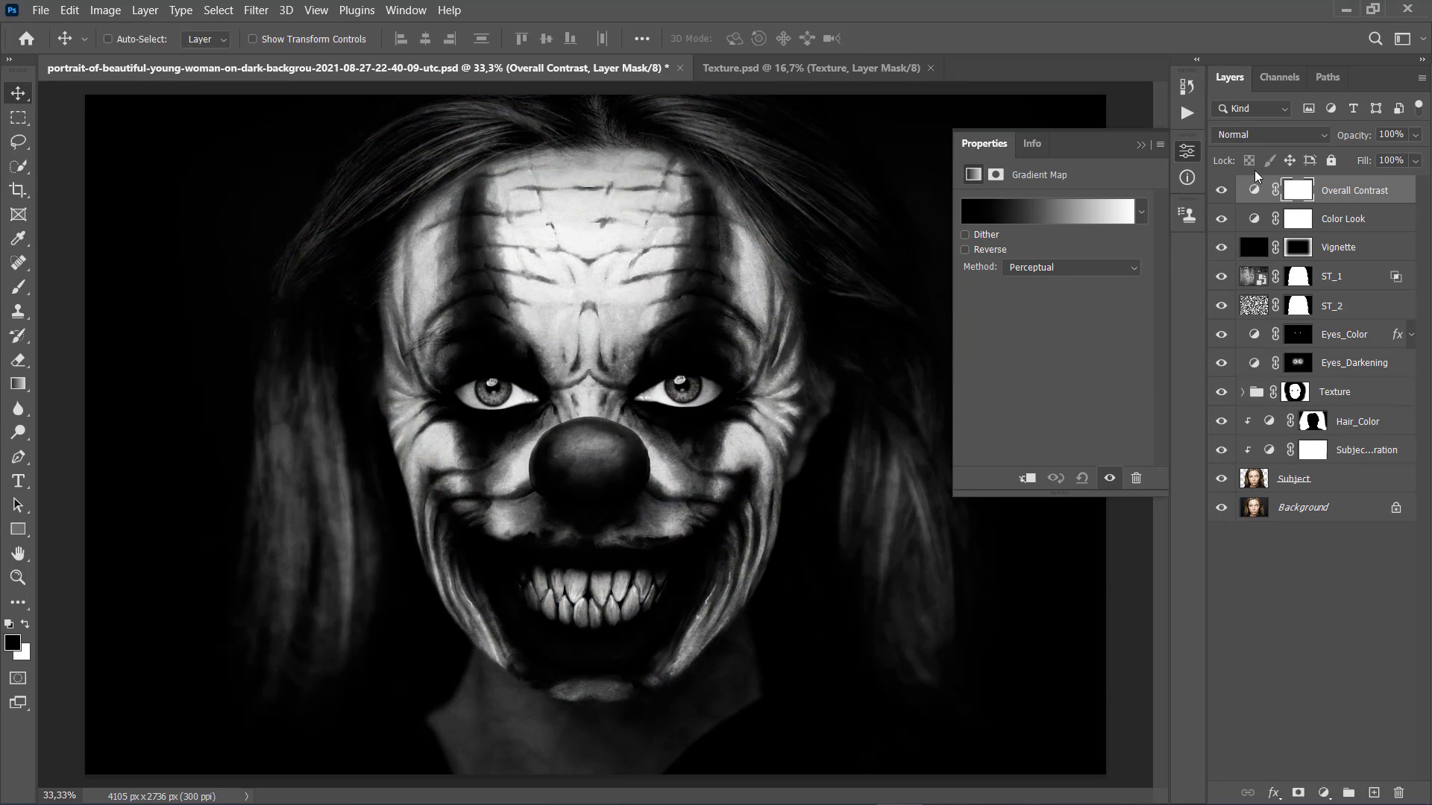
# Set the Overall Contrast layer's blend mode to Soft Light and its opacity to 20%
pyautogui.click(1260, 135)
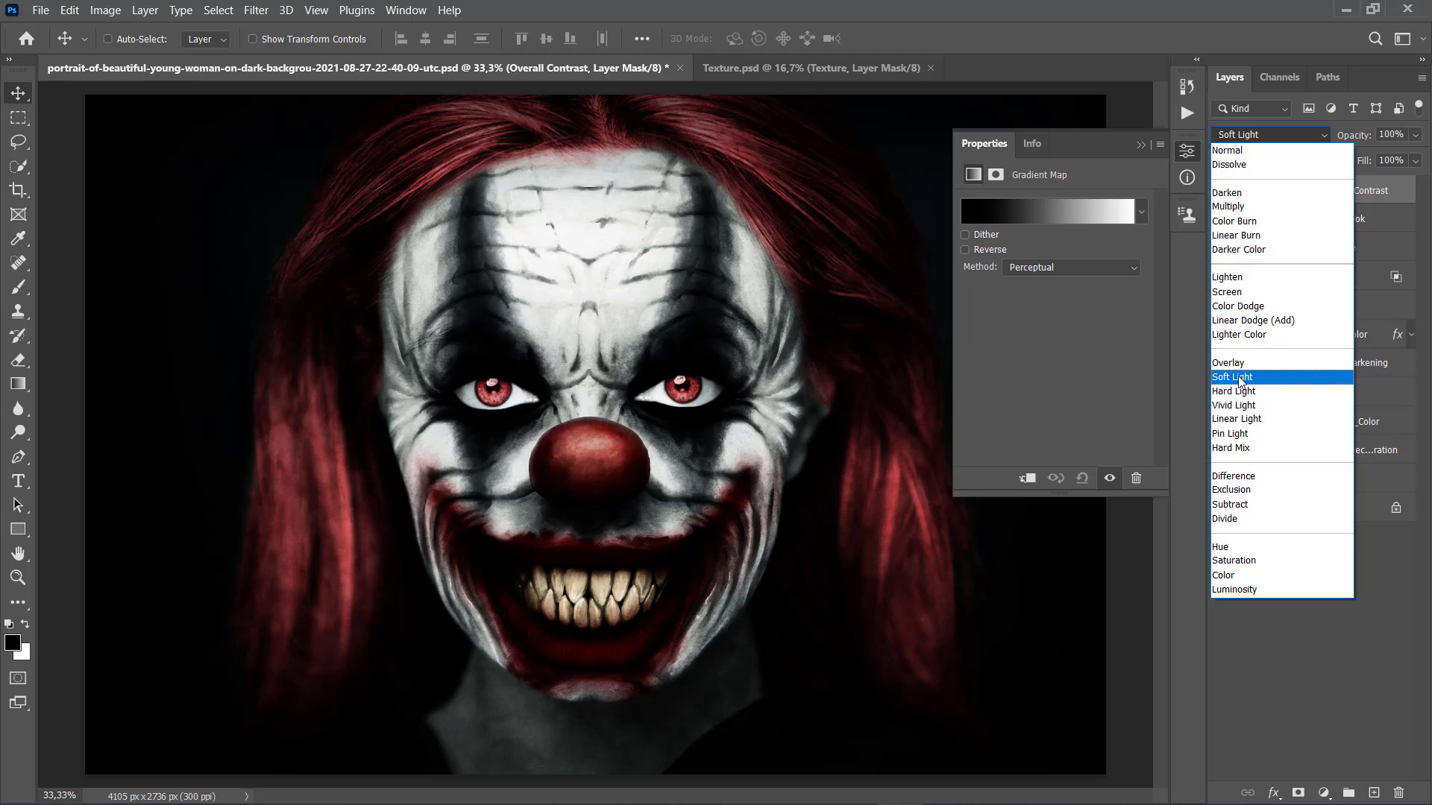
pyautogui.click(1241, 383)
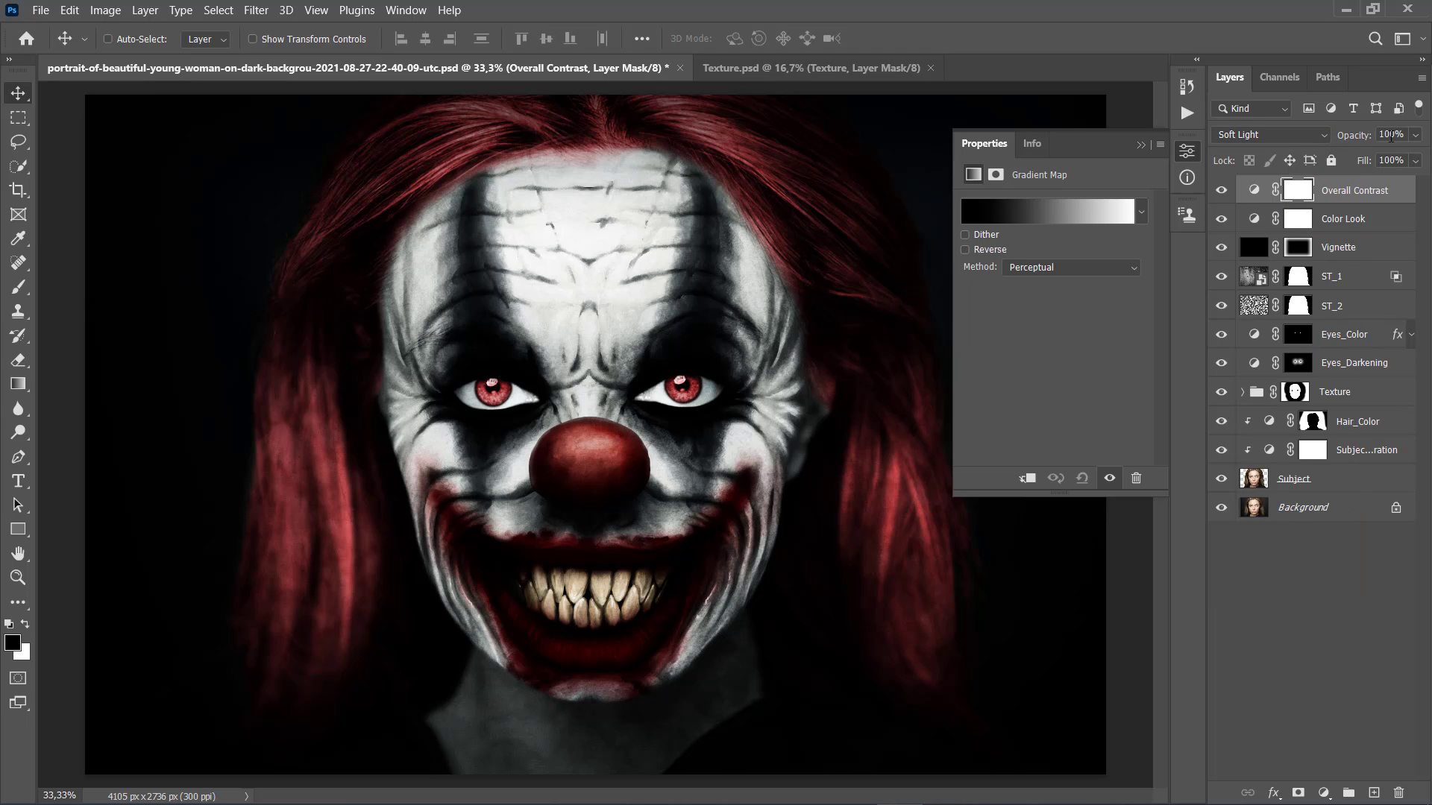
pyautogui.click(1390, 135)
pyautogui.write('20')
pyautogui.press('Return')
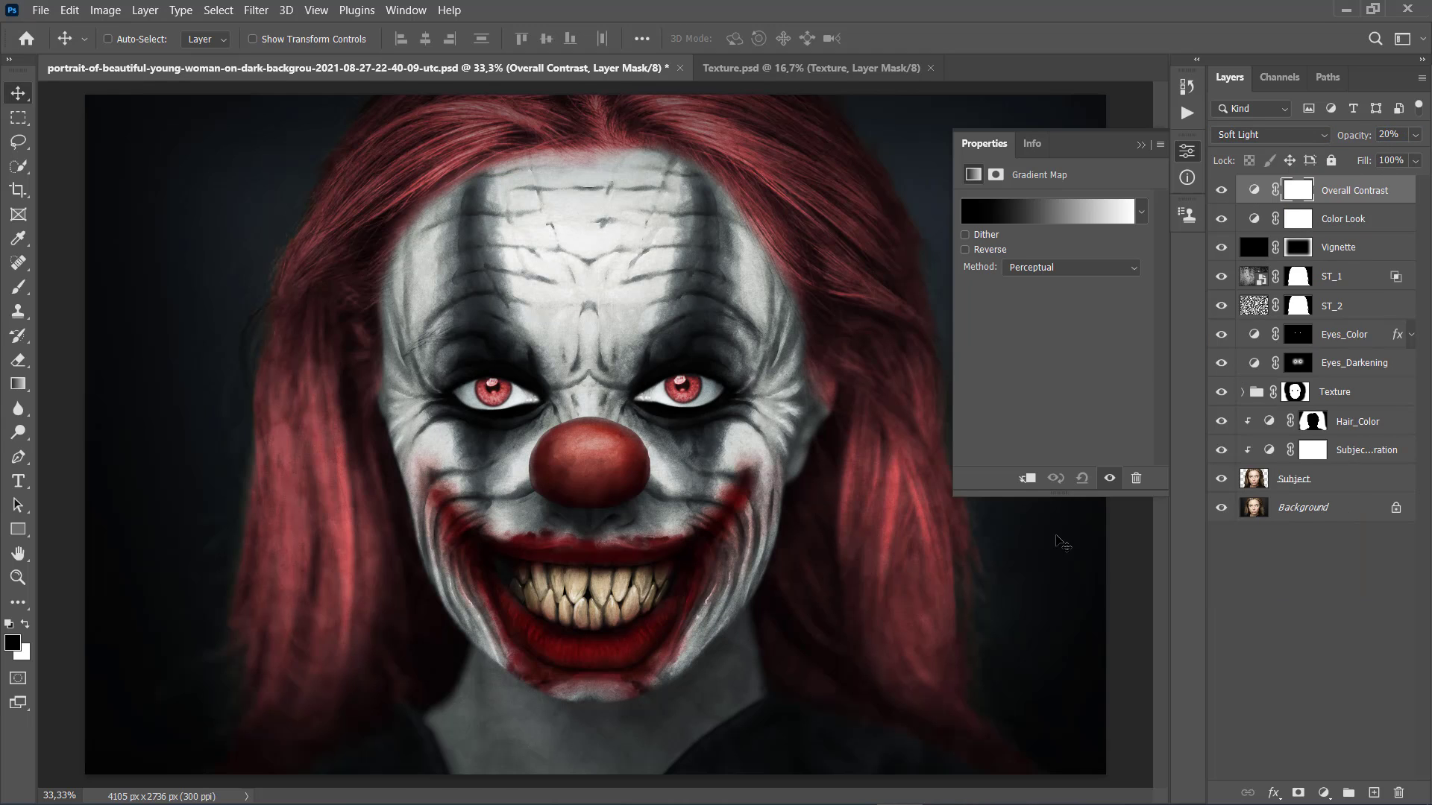
# Add a Levels adjustment layer named Overall Brightness and set its white input level to 250
pyautogui.click(143, 11)
pyautogui.moveTo(172, 242)
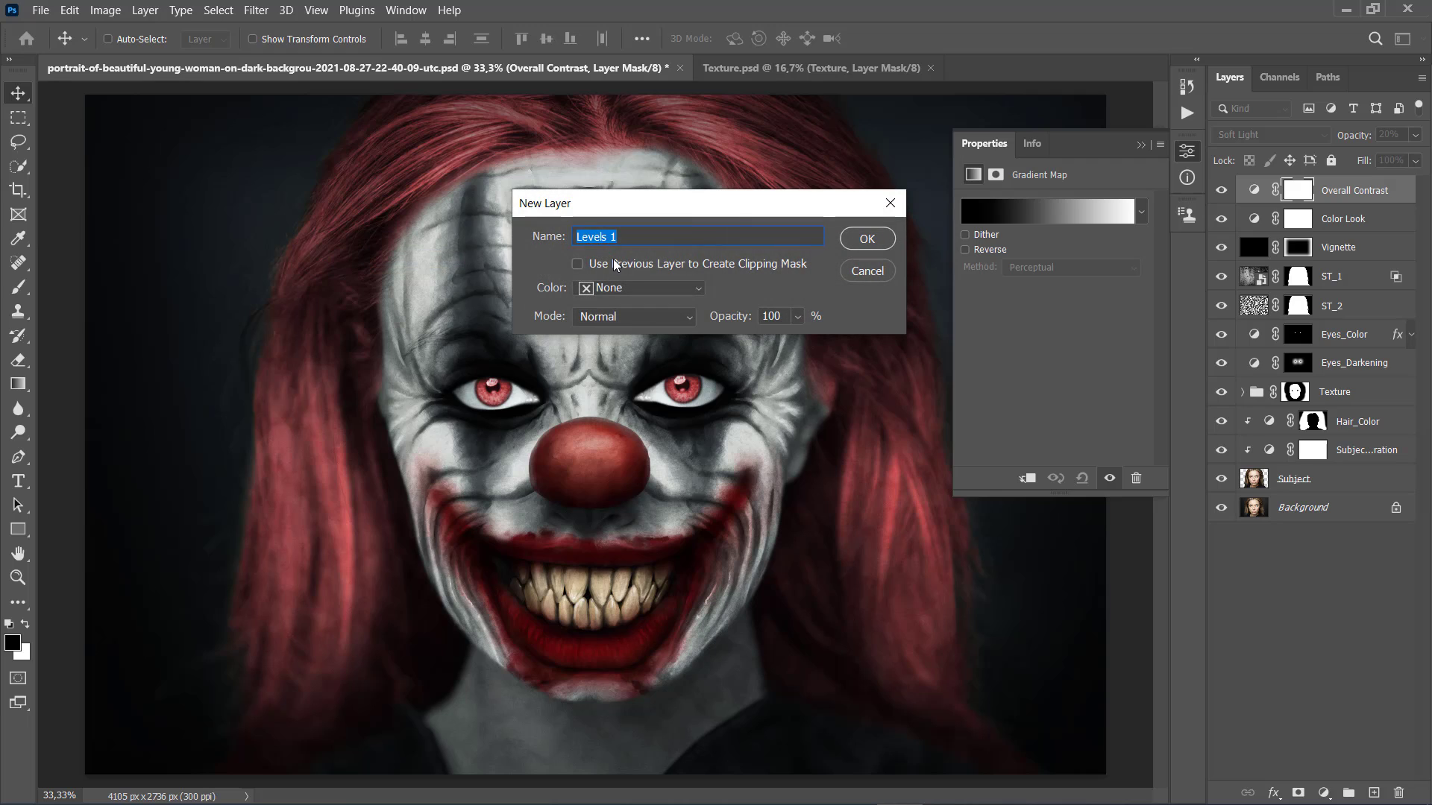
pyautogui.write('Overall Brightness')
pyautogui.click(867, 240)
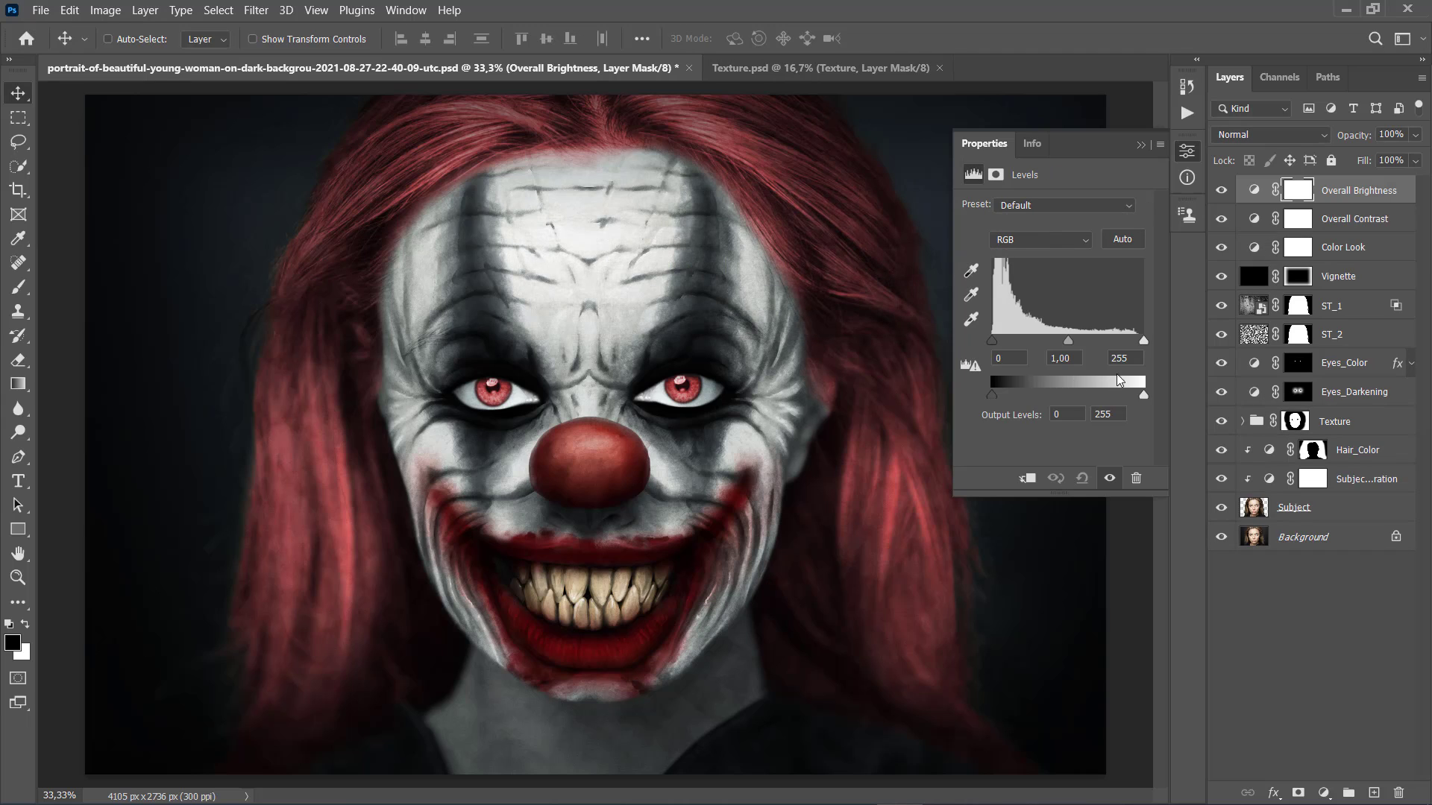
pyautogui.write('250')
# Add a Vibrance adjustment layer named Overall Vibrance/Saturation above the Overall Brightness layer
pyautogui.click(142, 11)
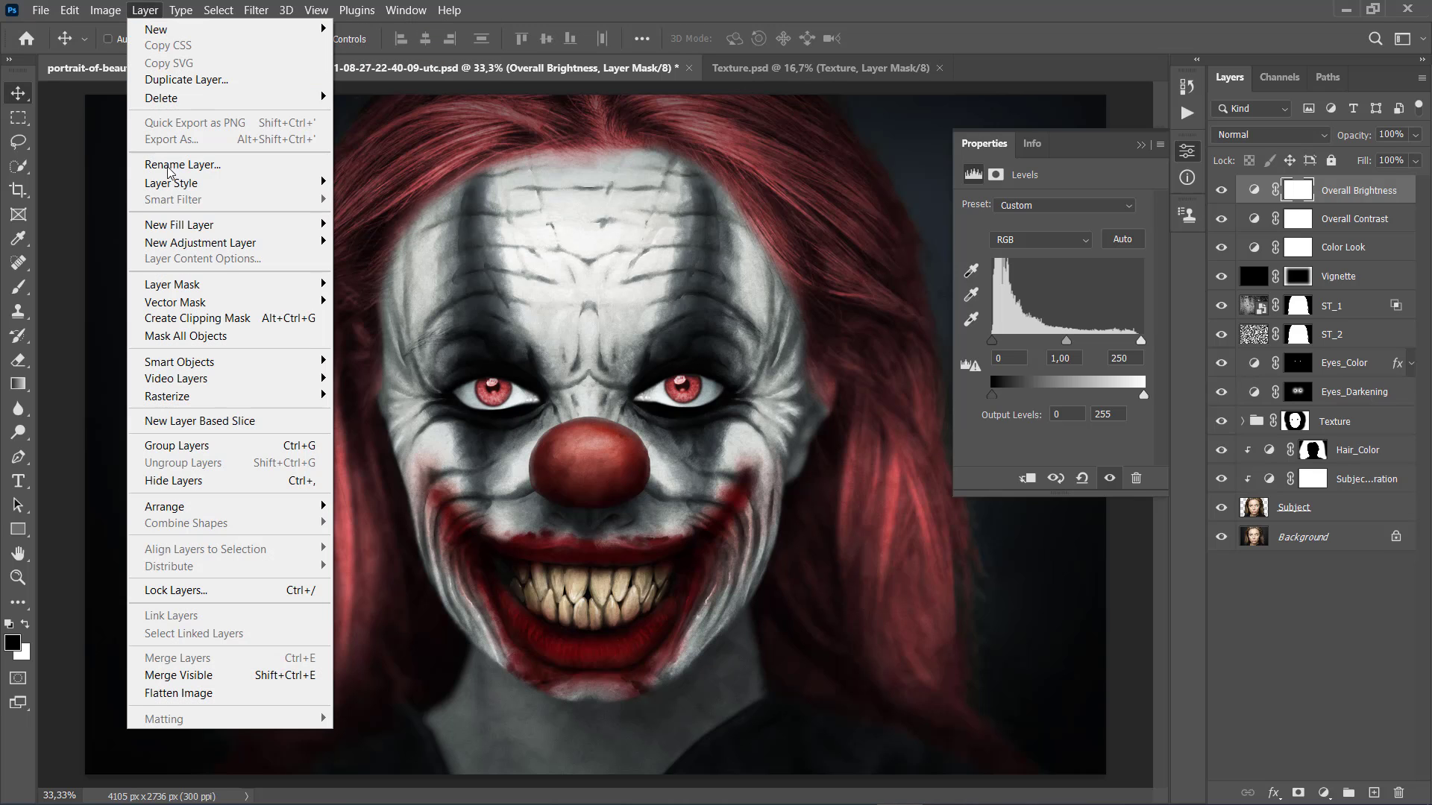
pyautogui.moveTo(247, 245)
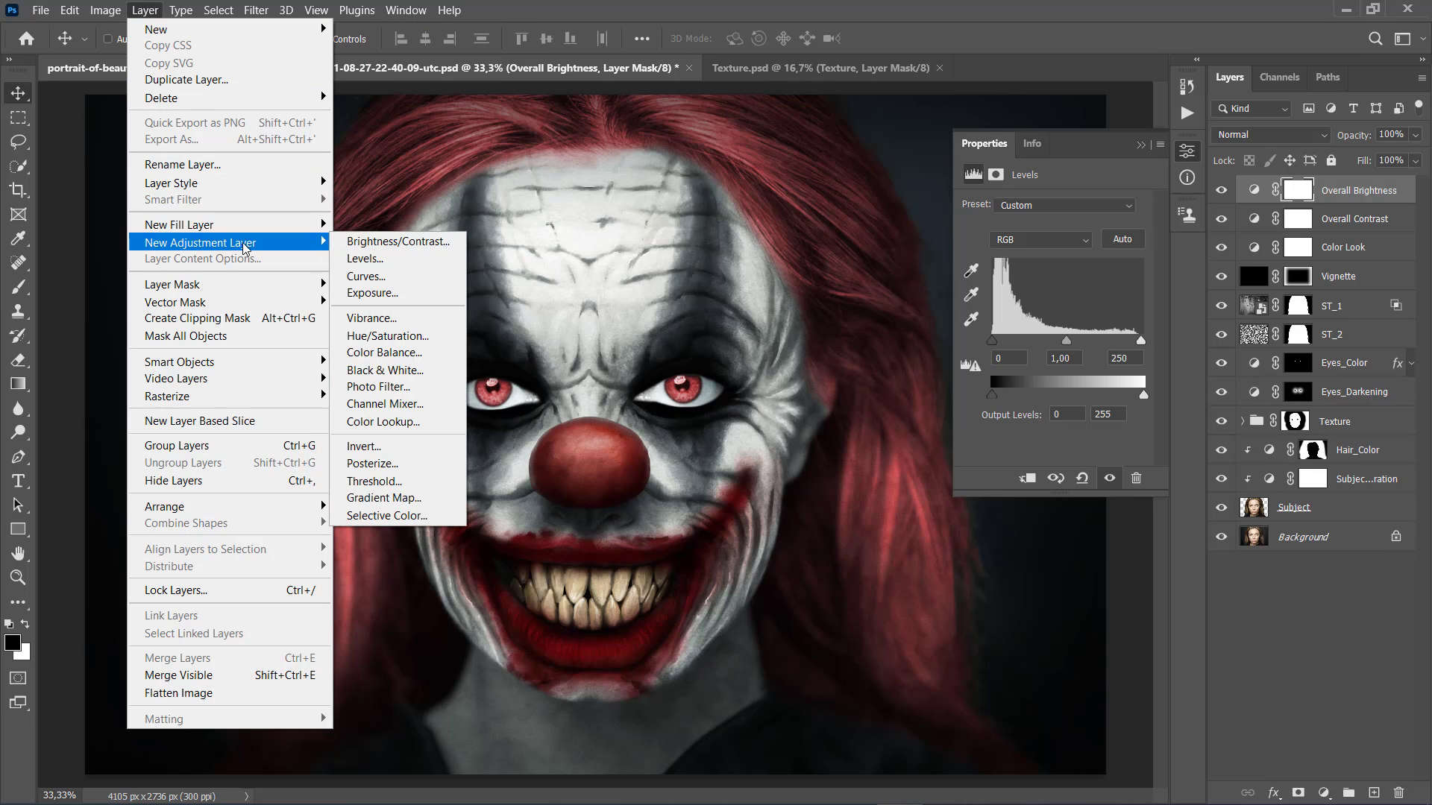
pyautogui.click(387, 318)
pyautogui.write('Overall Vibrance/Saturation')
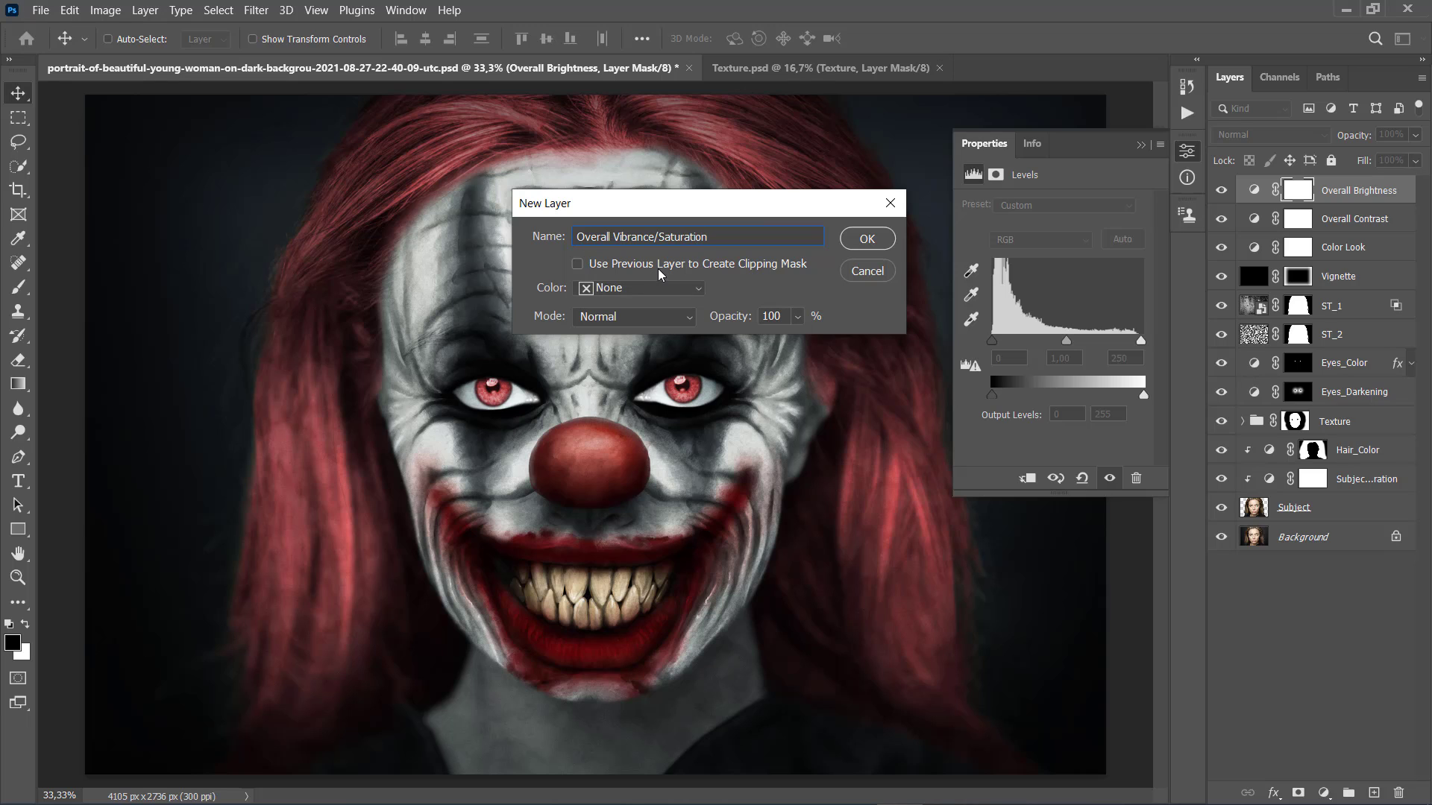
pyautogui.click(864, 239)
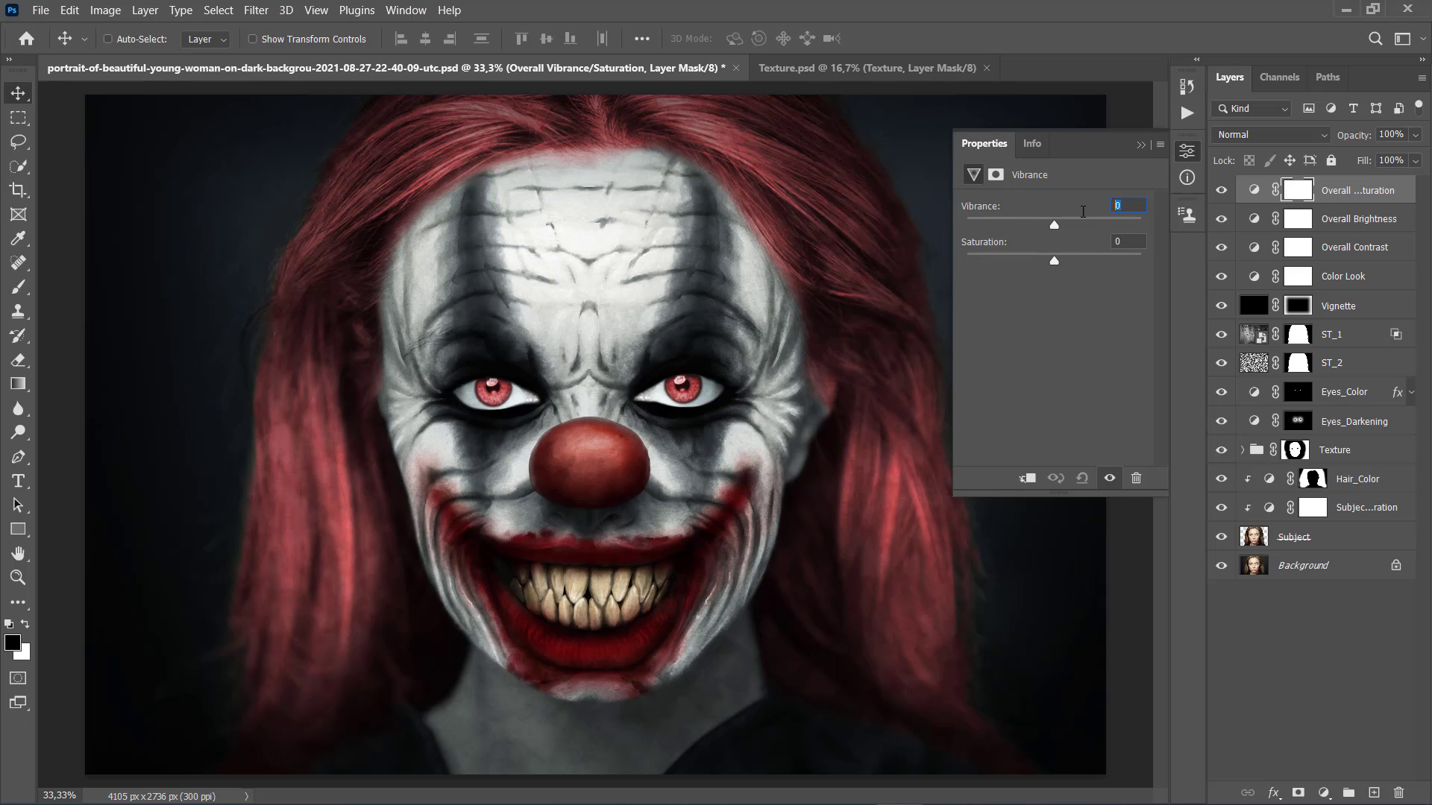
# Set the Overall Vibrance/Saturation layer's vibrance to 20 and its saturation to 15
pyautogui.write('20')
pyautogui.click(1128, 241)
pyautogui.write('15')
pyautogui.press('Return')
# Stamp all visible layers into a new layer on top of the stack and desaturate it
pyautogui.hotkey('ctrl', 'shift', 'alt', 'e')
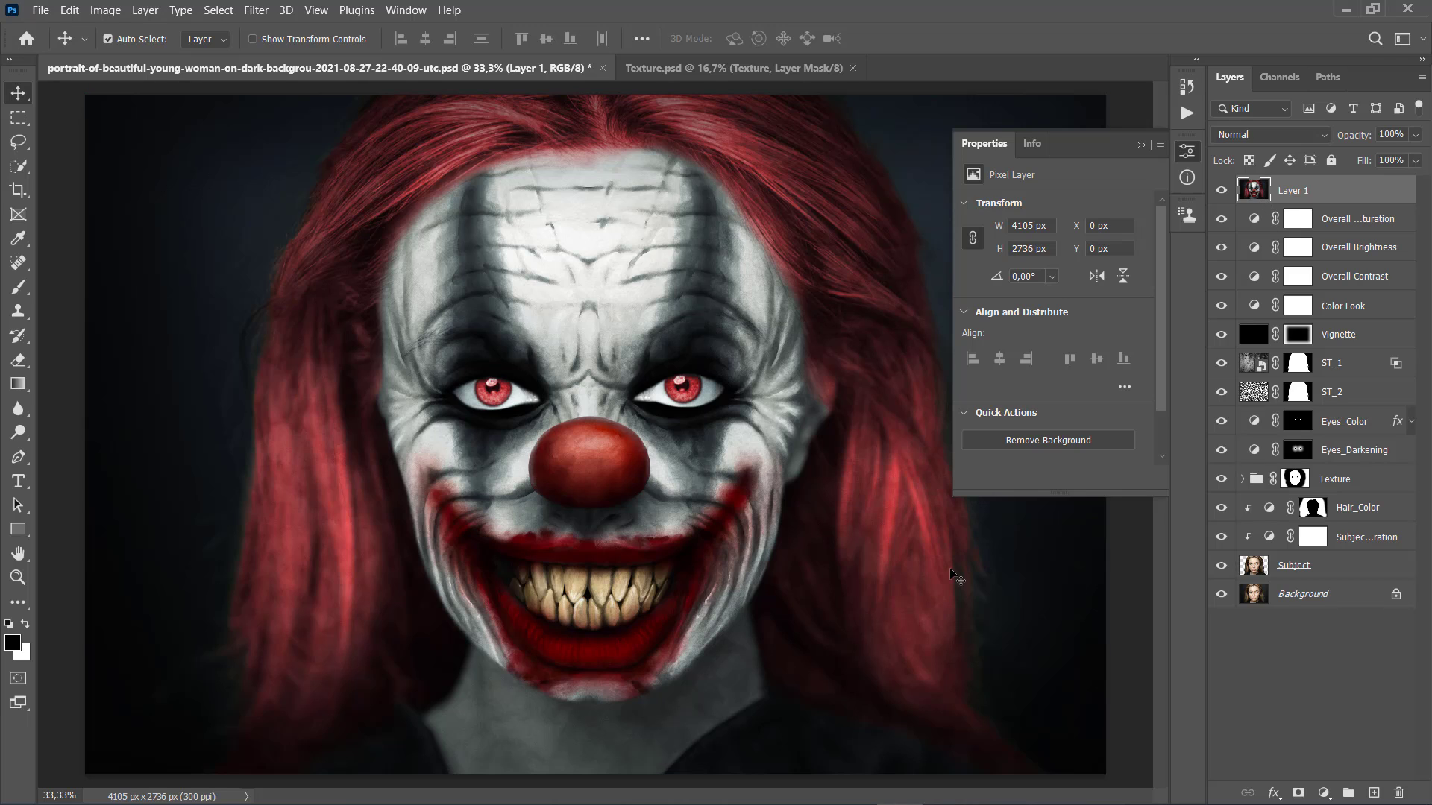
pyautogui.hotkey('ctrl', 'shift', 'u')
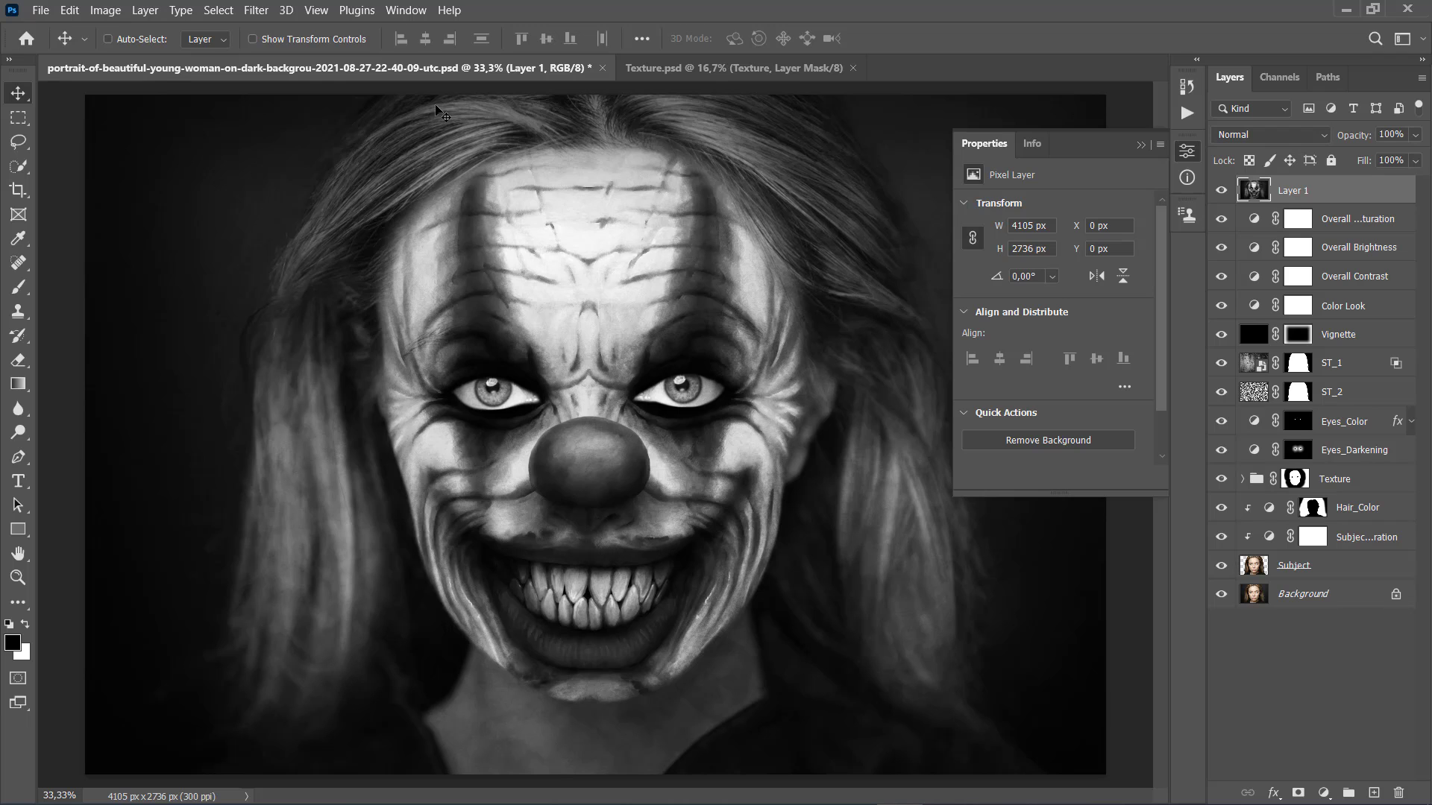
# Apply a High Pass filter with a 2-pixel radius to the desaturated stamped layer
pyautogui.click(255, 10)
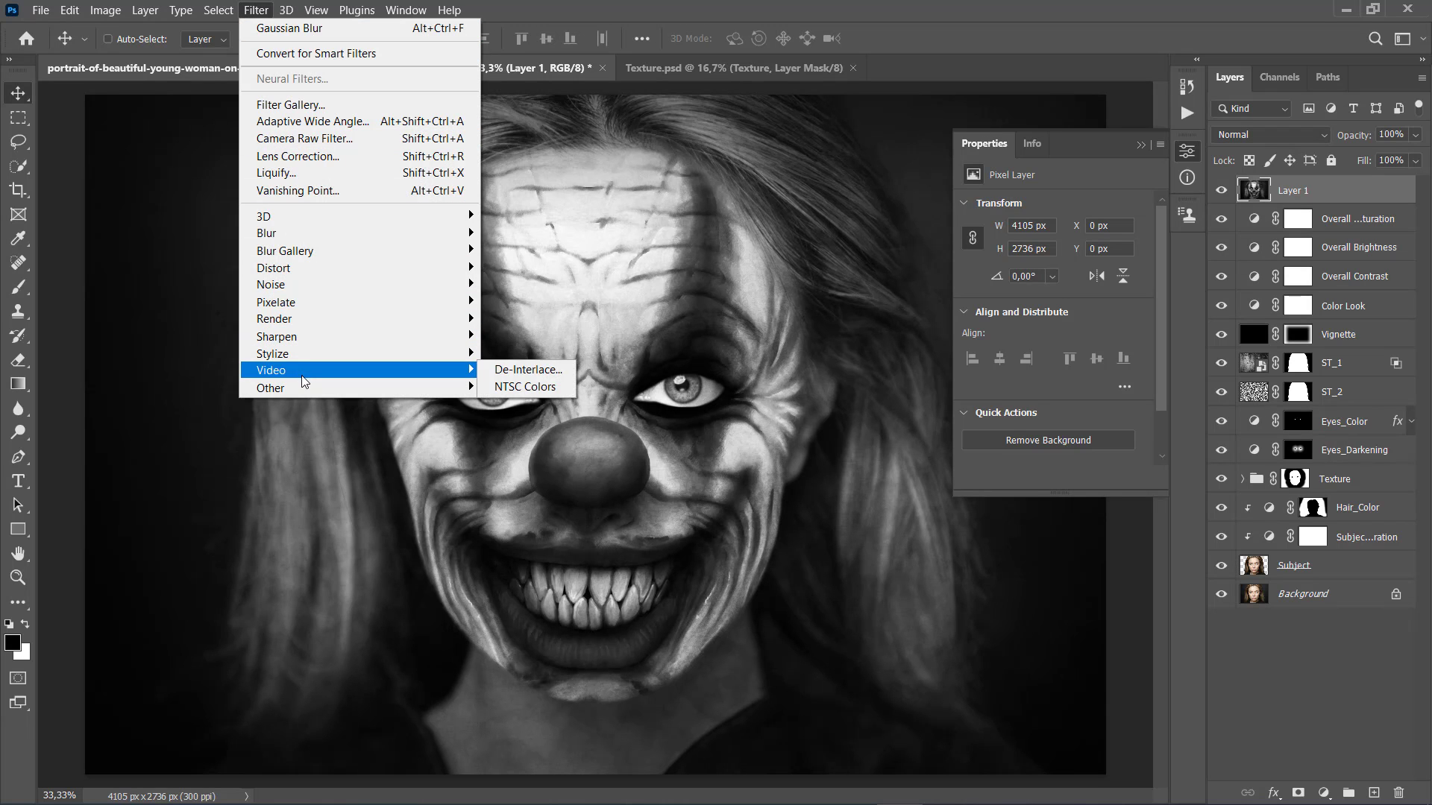
pyautogui.moveTo(302, 388)
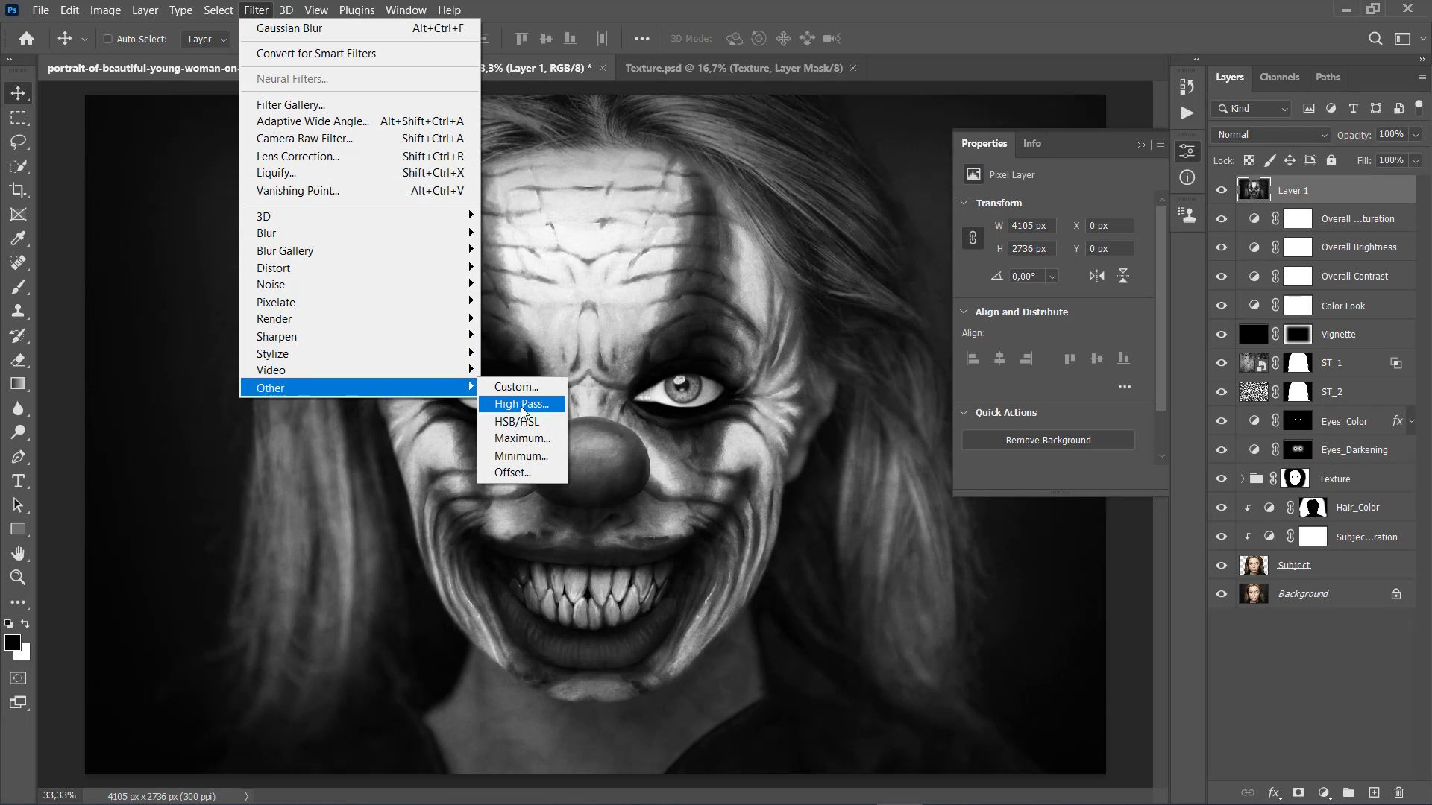
pyautogui.click(522, 404)
pyautogui.write('2')
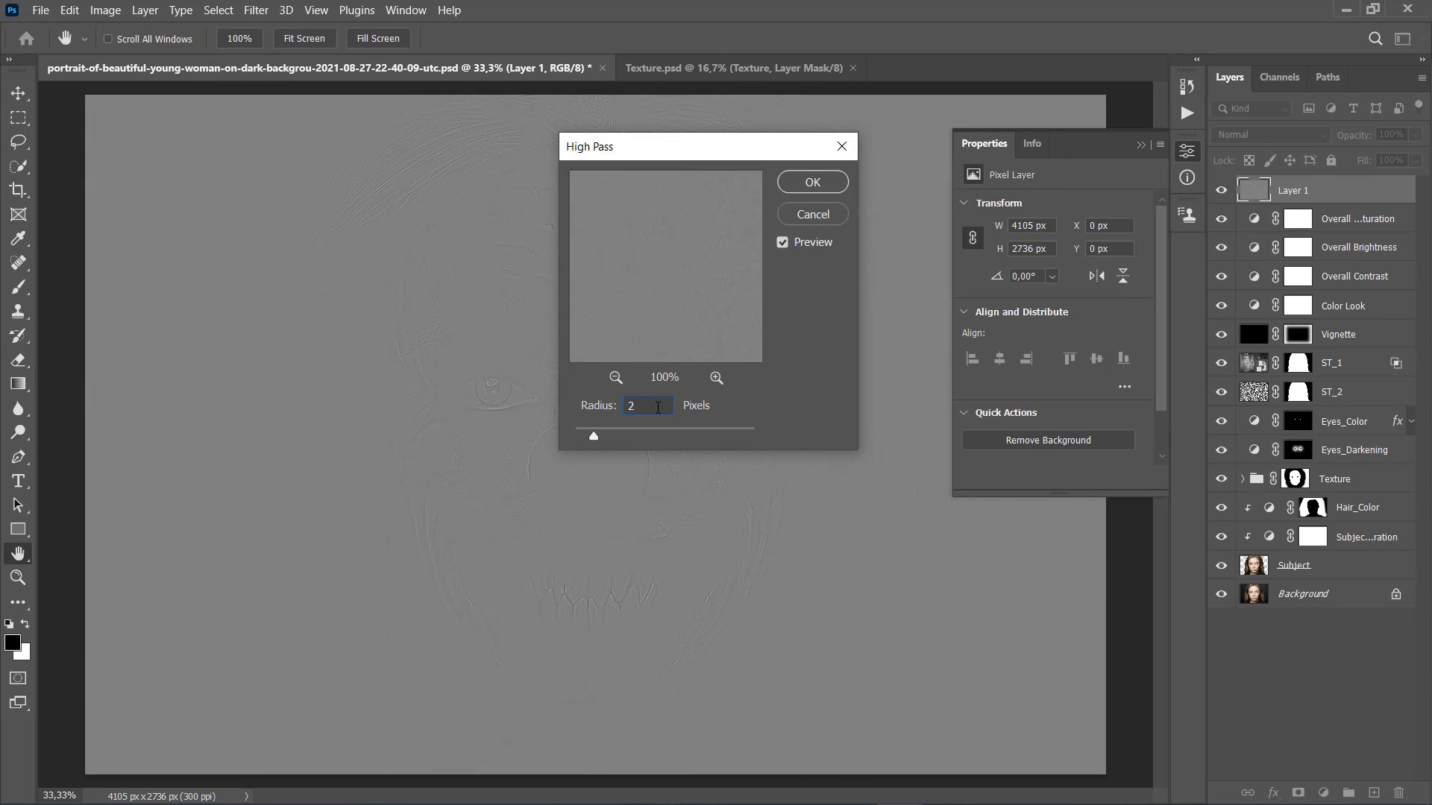
pyautogui.click(825, 183)
pyautogui.click(1142, 145)
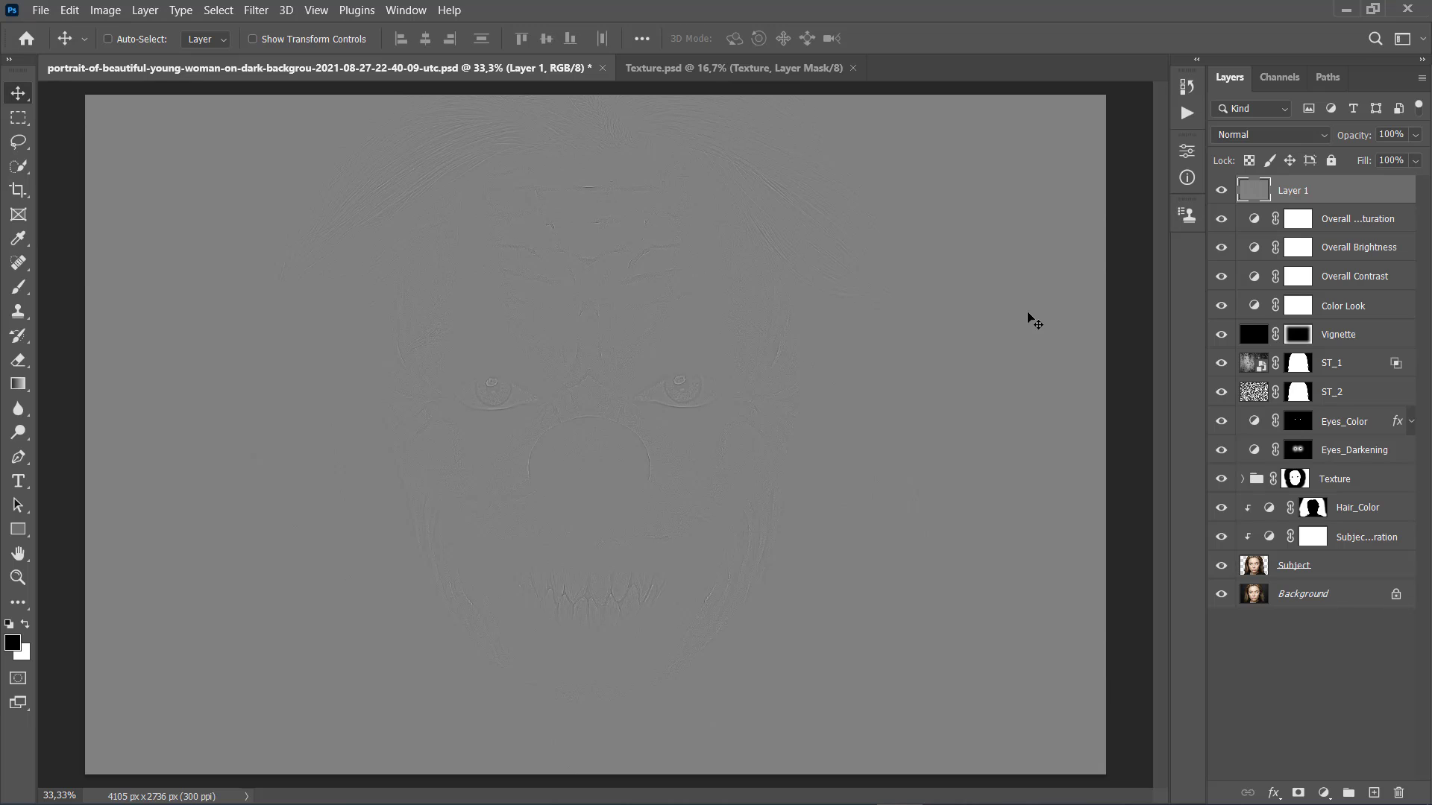
# Set the High Pass layer's blend mode to Hard Light and rename it Overall Sharpening
pyautogui.click(1240, 135)
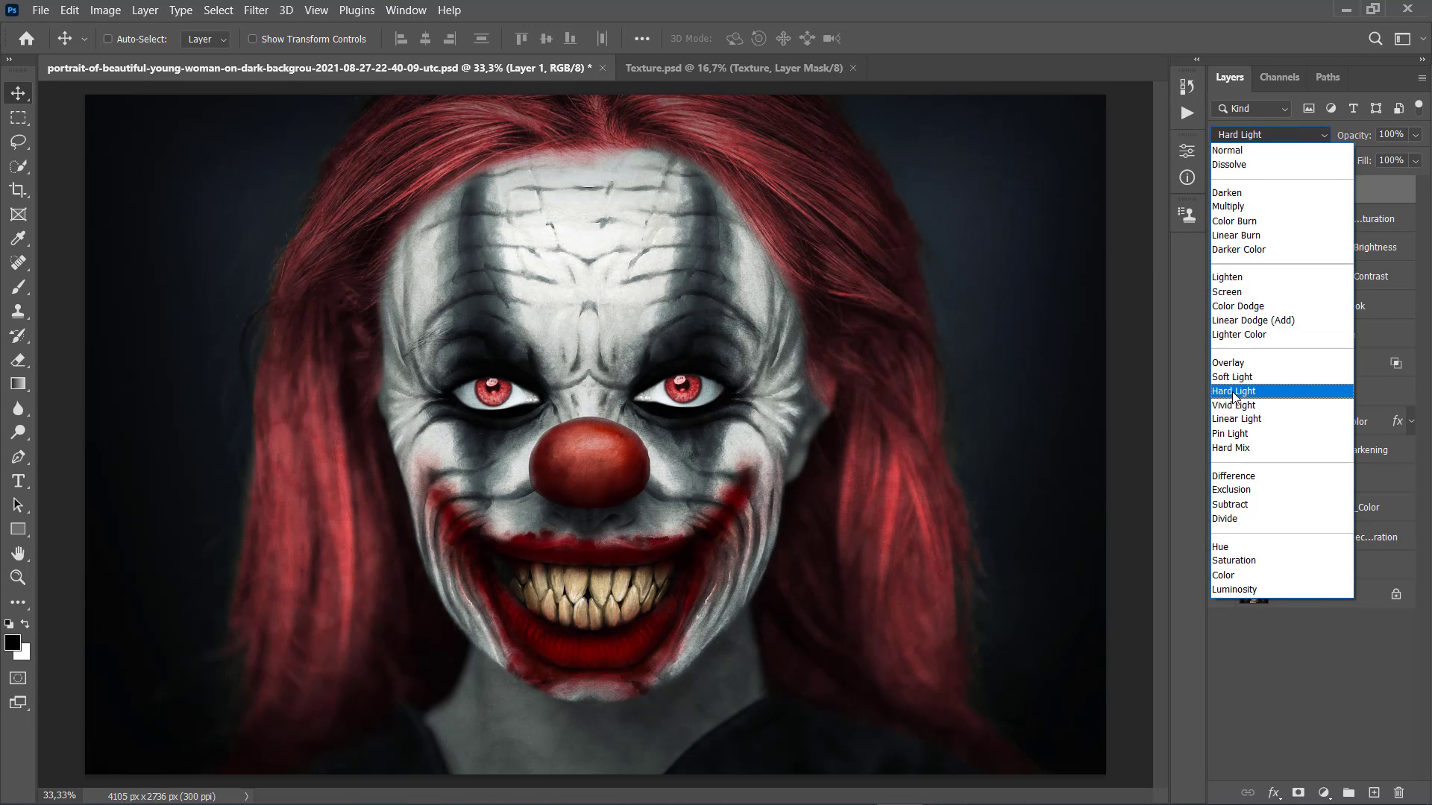
pyautogui.click(1234, 392)
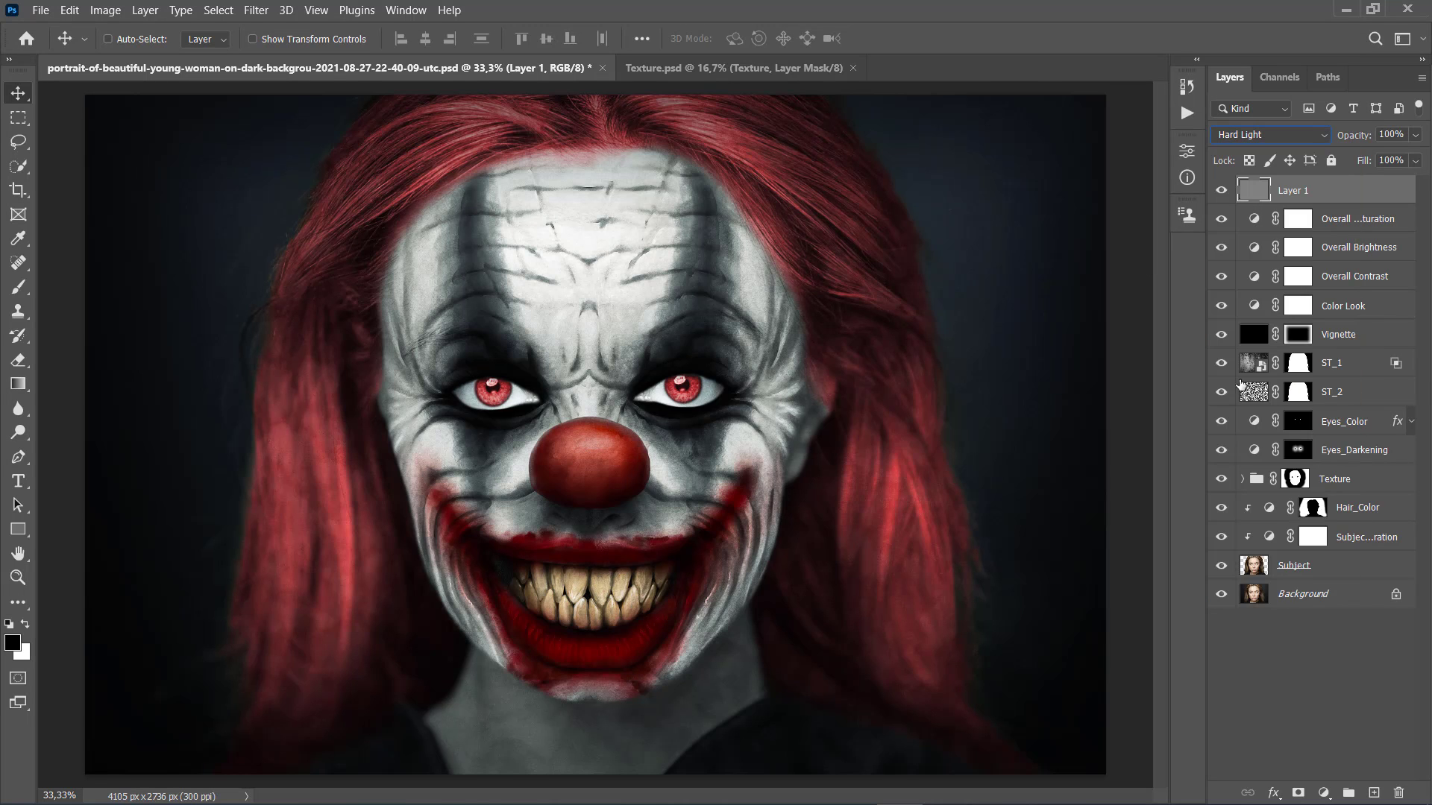
pyautogui.doubleClick(1297, 190)
pyautogui.write('Overall Sharpening')
pyautogui.press('Return')
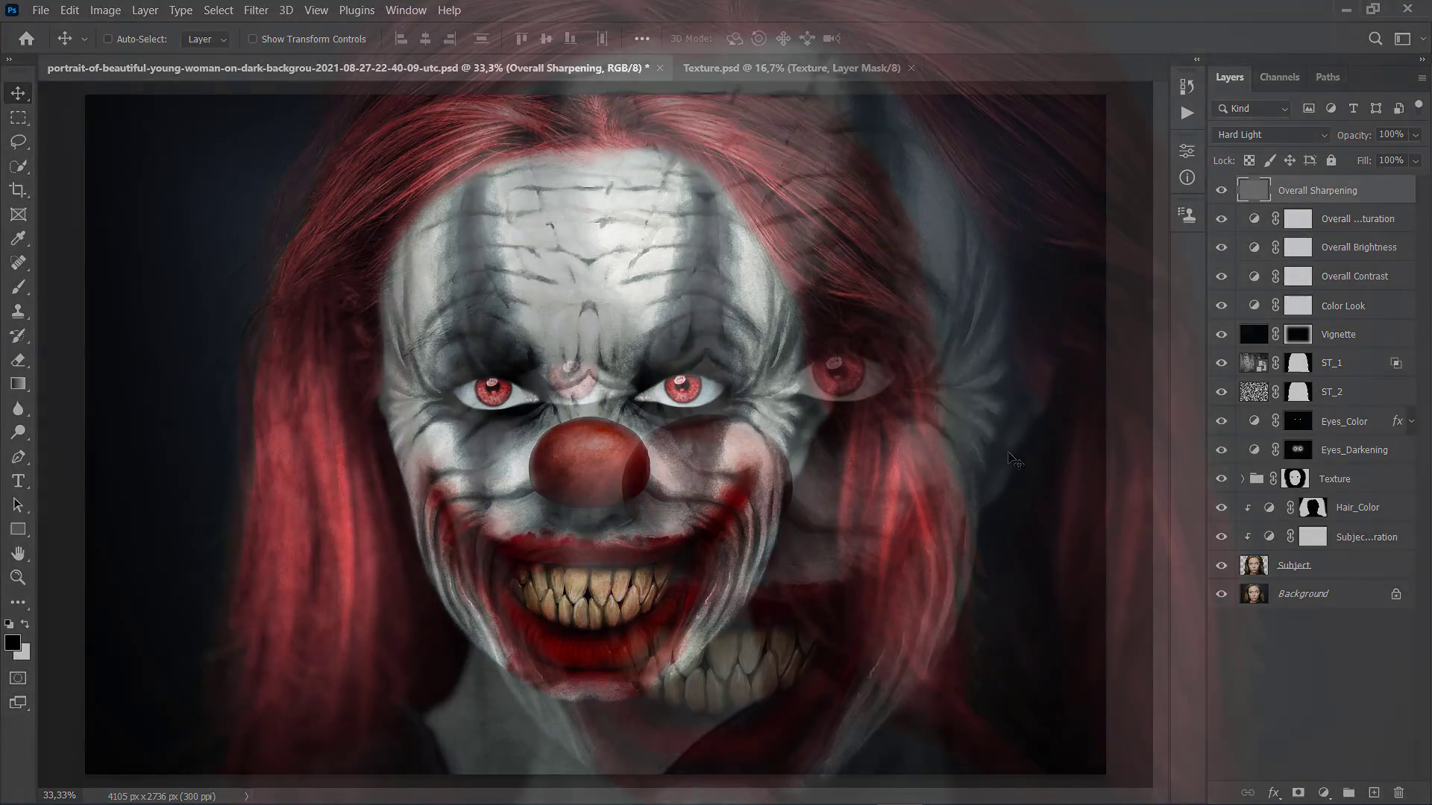